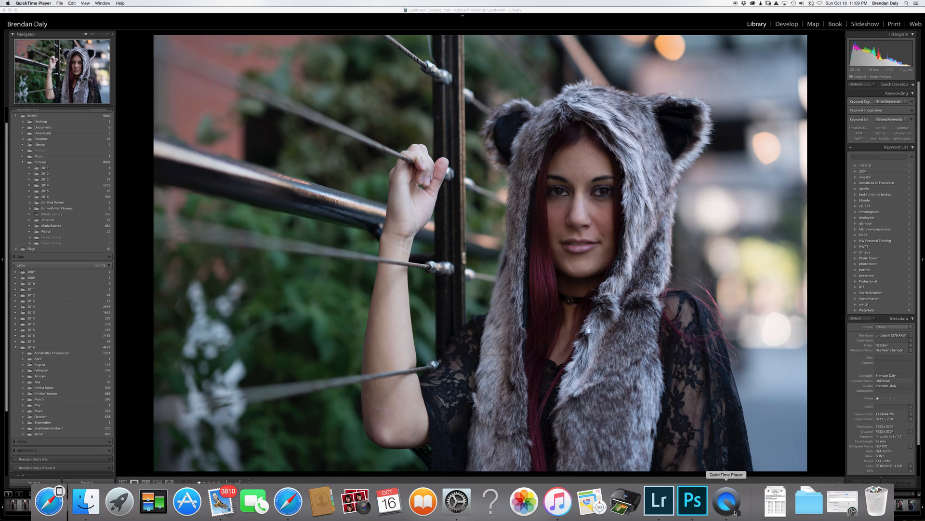
click(728, 501)
right_click(728, 501)
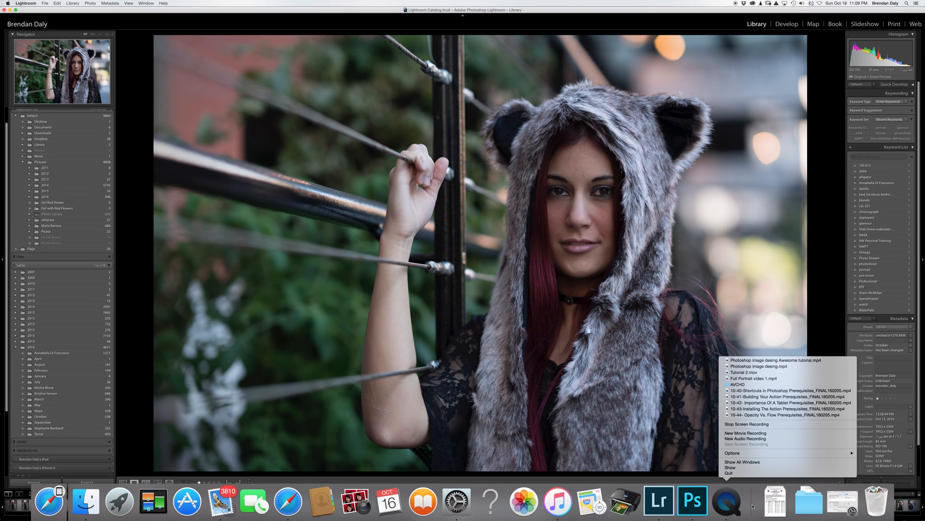
click(752, 506)
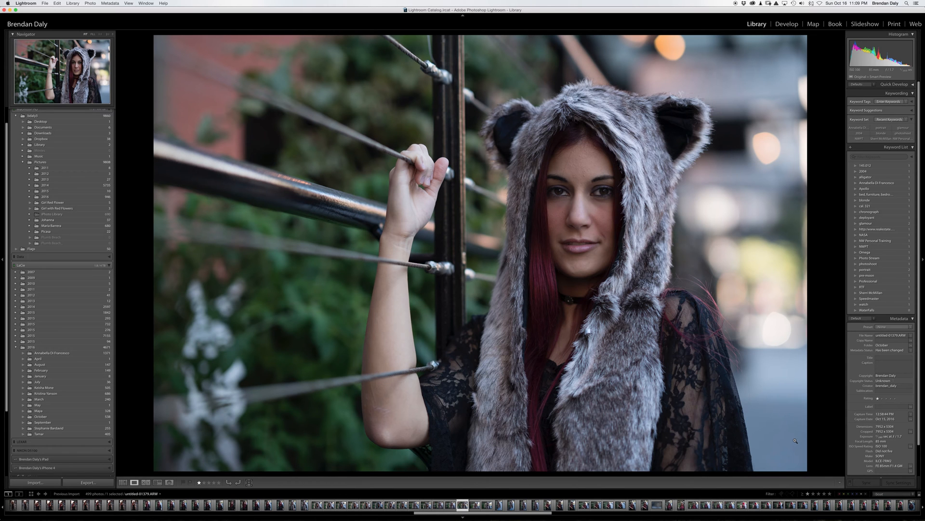
- Switch the portrait to the Develop module and set its Contrast to -19
click(788, 24)
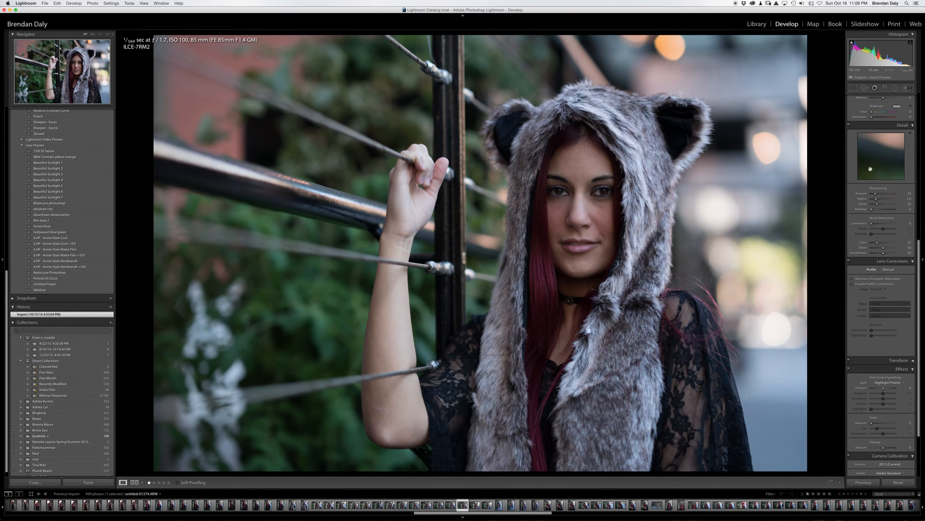
scroll(870, 170, up, 10)
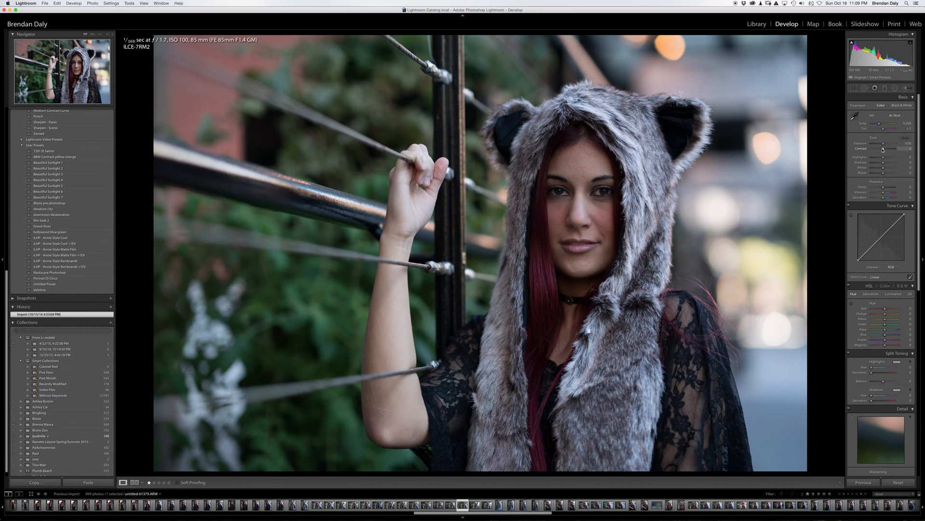
click(884, 149)
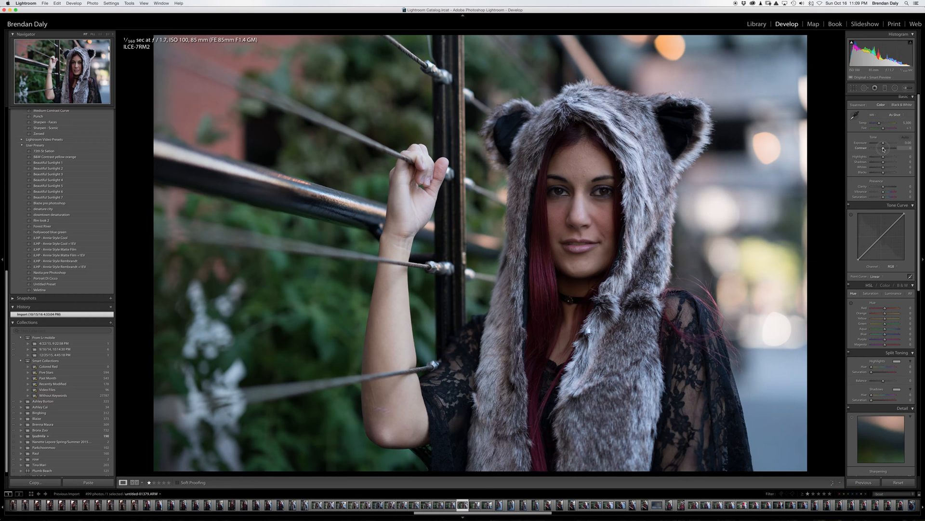
drag(884, 149, 880, 150)
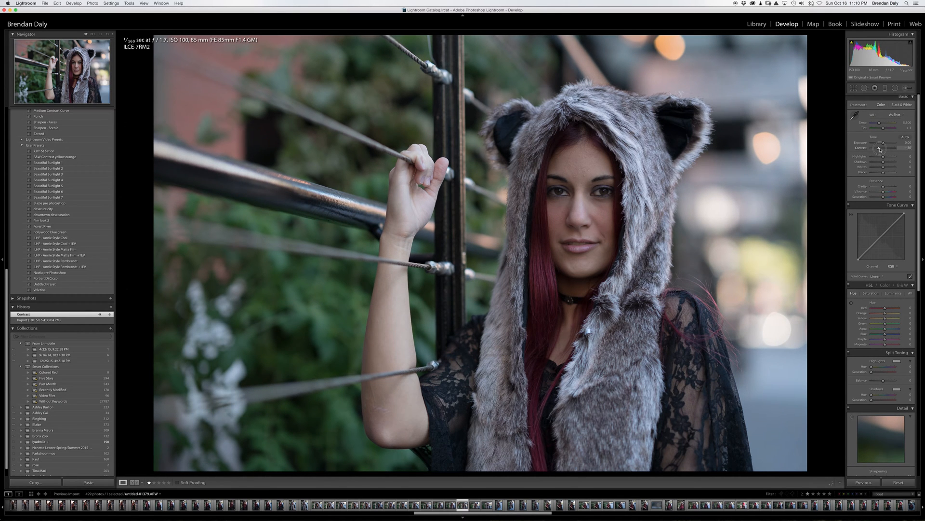
drag(880, 149, 882, 149)
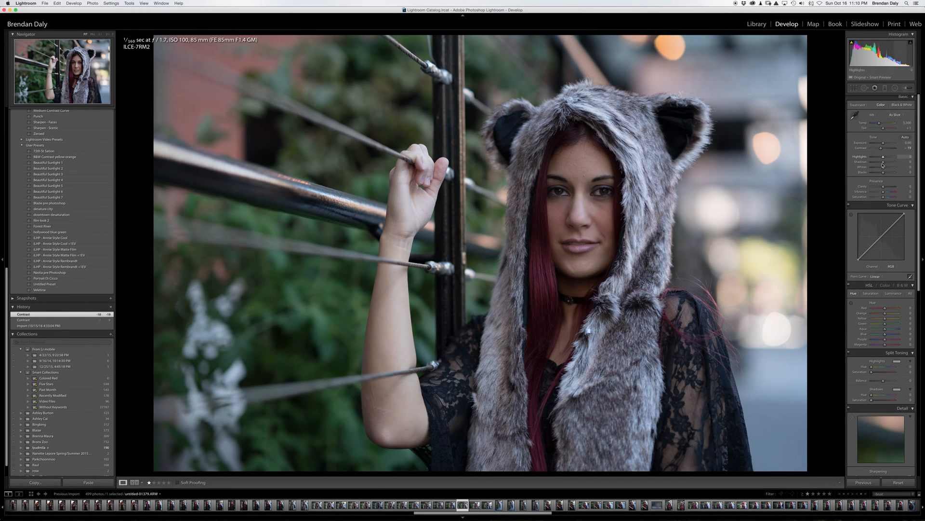
- Rebalance the portrait's tones with Shadows at +57, Blacks at +22 and Whites at -32
drag(883, 163, 891, 163)
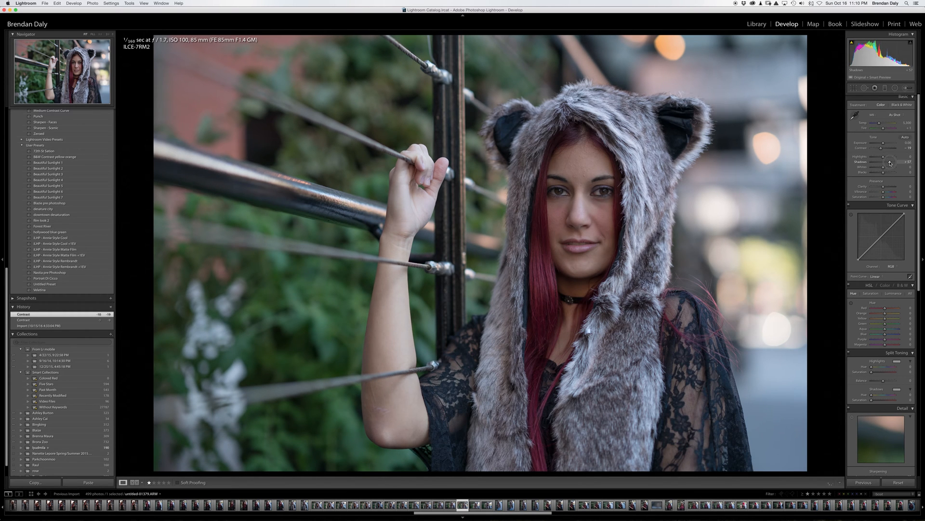
drag(890, 163, 890, 163)
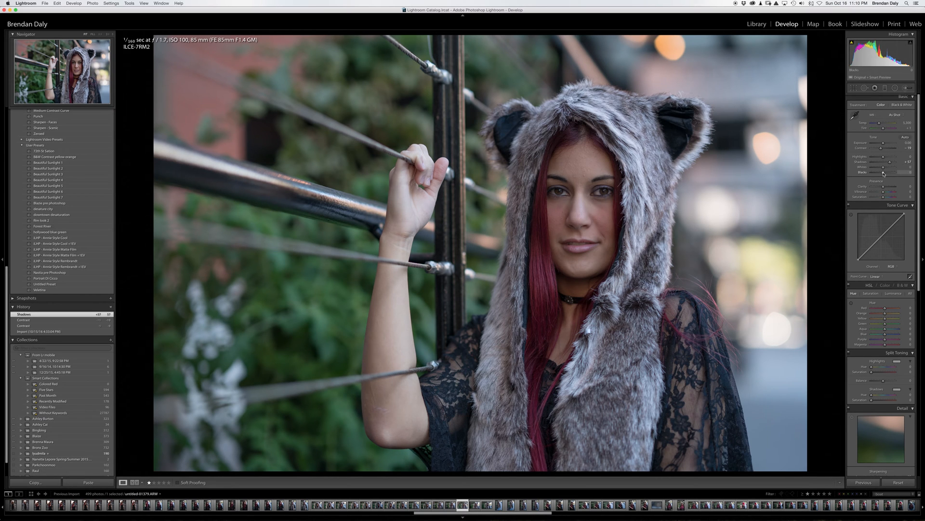
drag(884, 173, 886, 173)
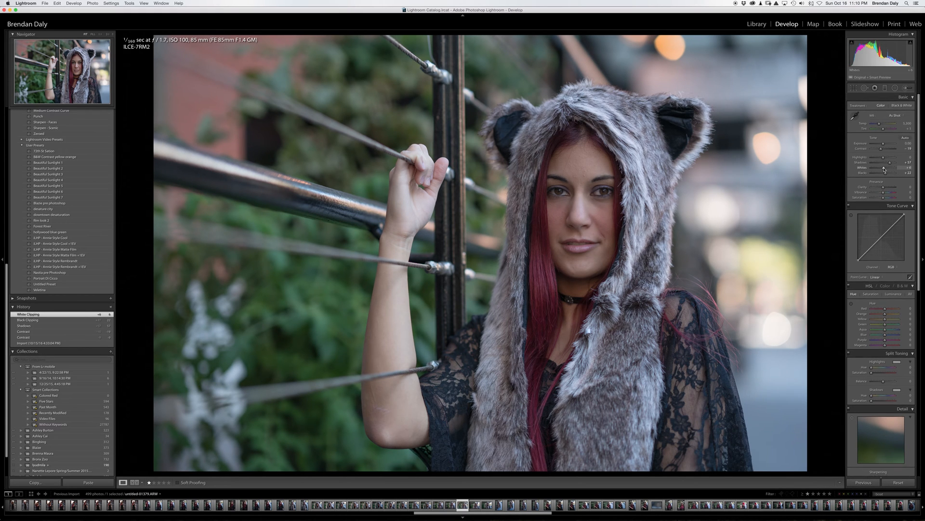
drag(884, 169, 885, 170)
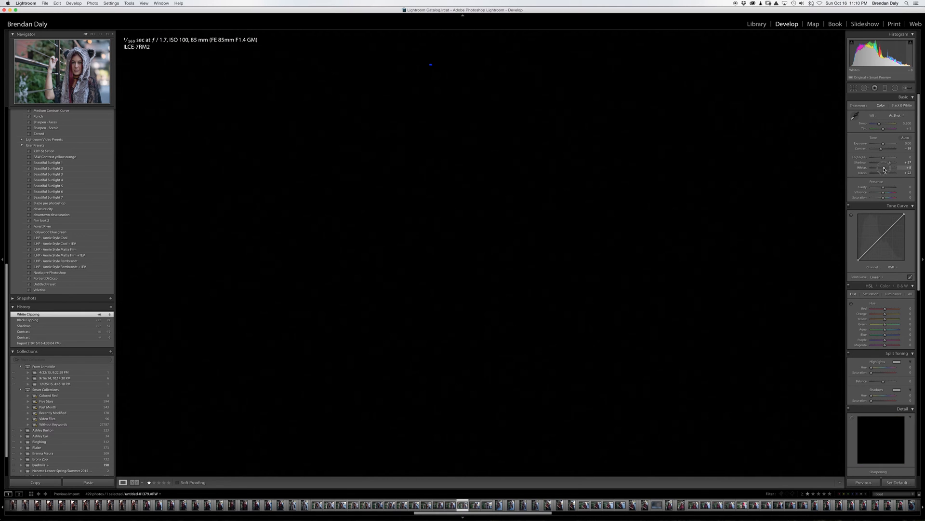
drag(884, 169, 879, 169)
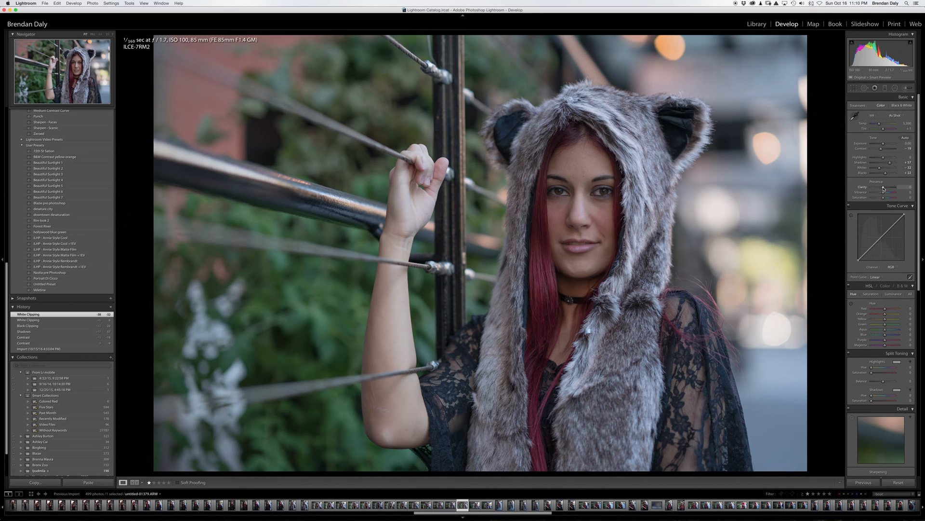
- Try a strong Clarity effect on the portrait, check it on the face at close range, and settle on Clarity +8
drag(884, 188, 885, 188)
drag(885, 188, 884, 188)
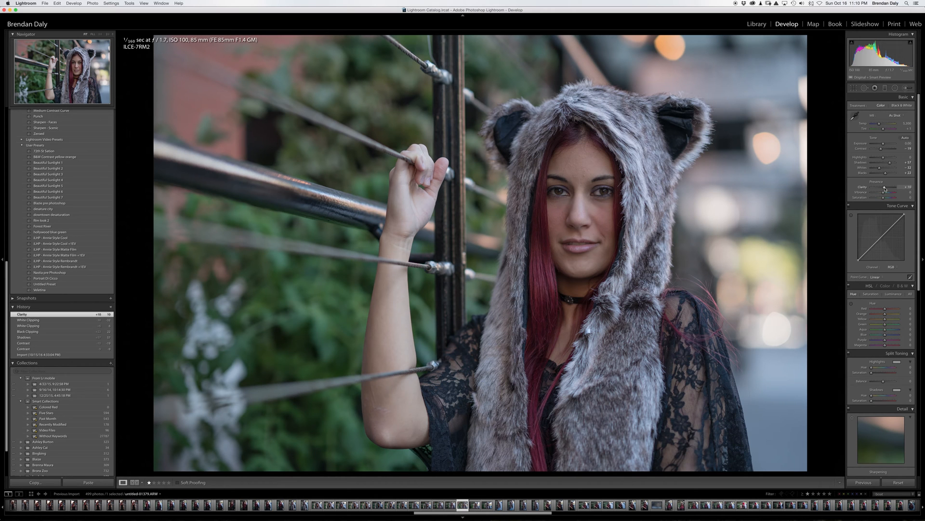
drag(885, 188, 894, 188)
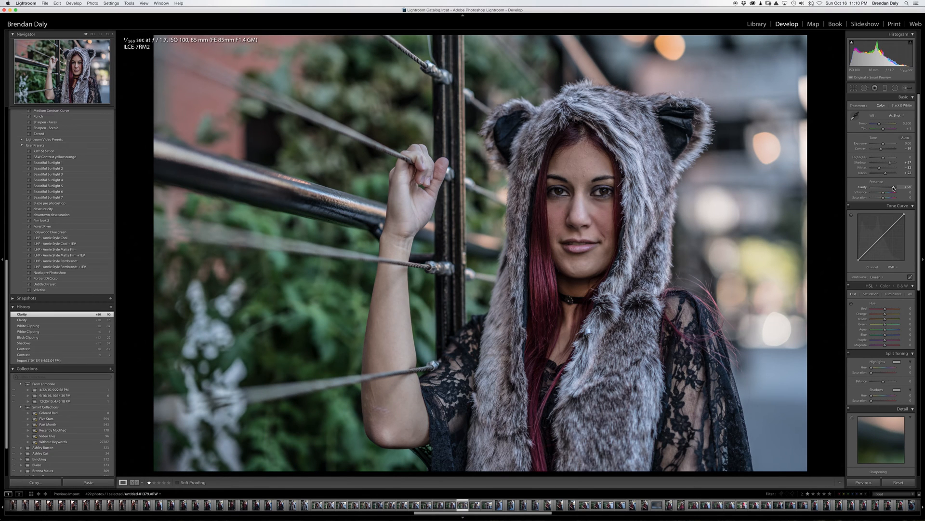
key(z)
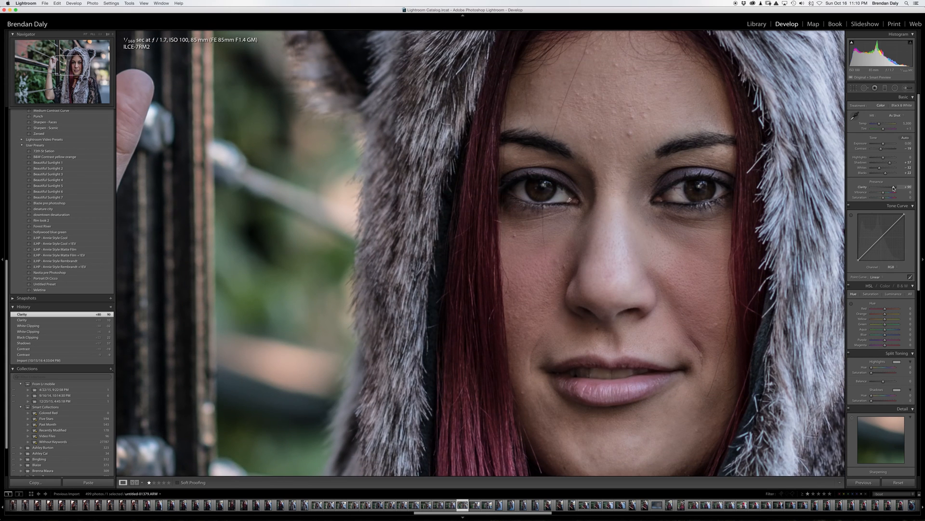
drag(894, 188, 884, 189)
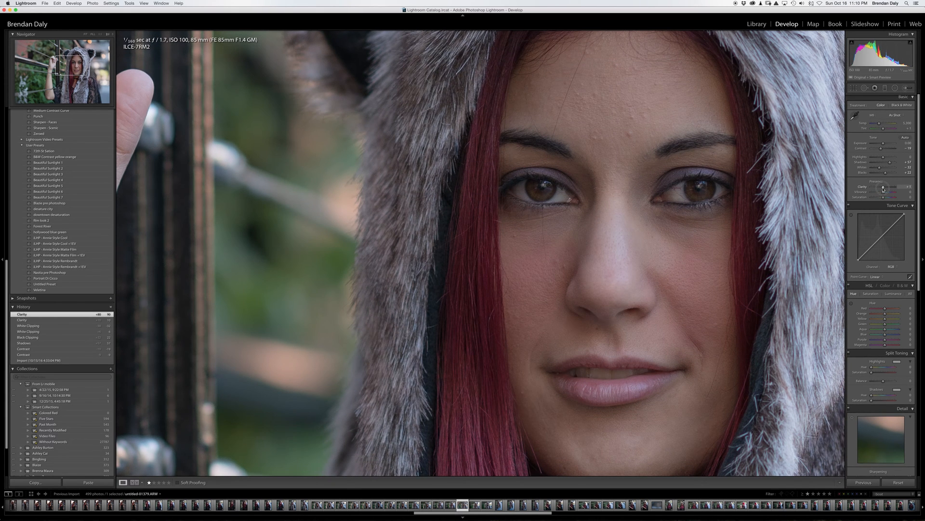
drag(884, 190, 885, 190)
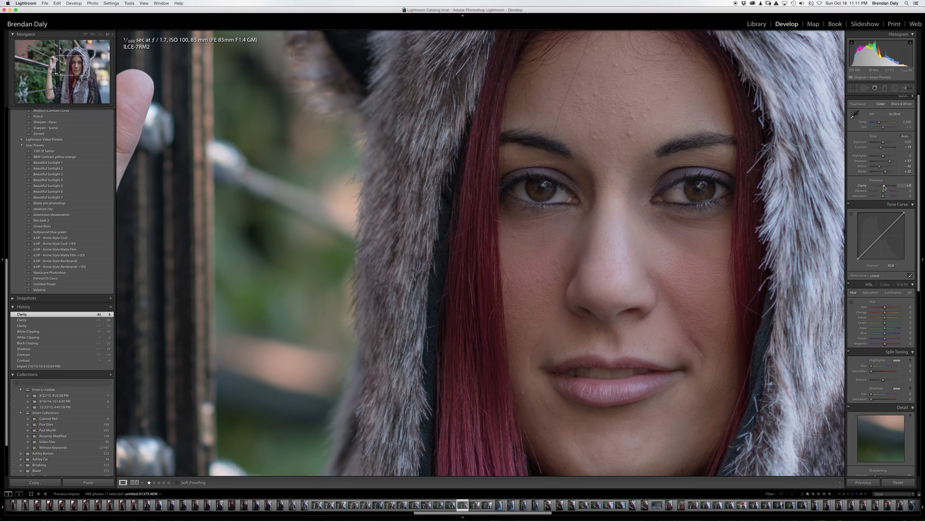
- Shift the Red hue in the HSL adjustments to +16 while judging the effect on the woman's skin up close
click(640, 214)
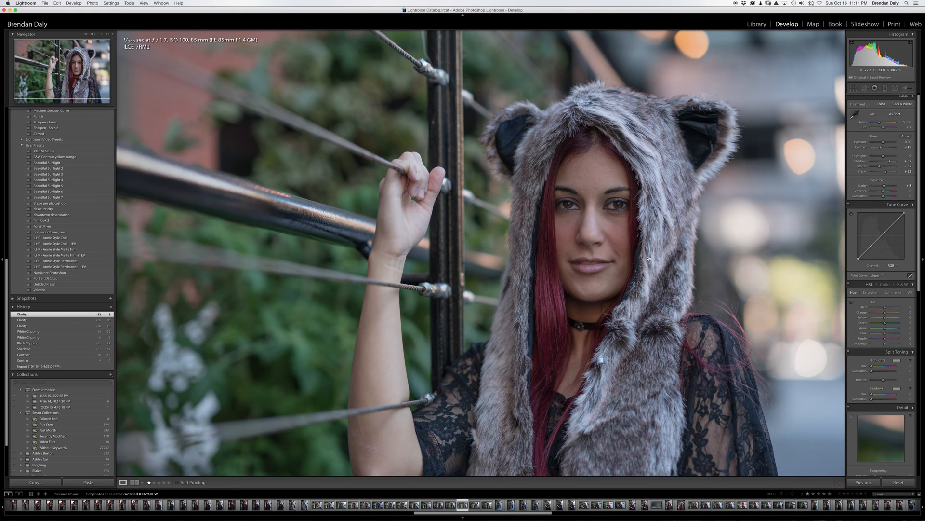
click(610, 246)
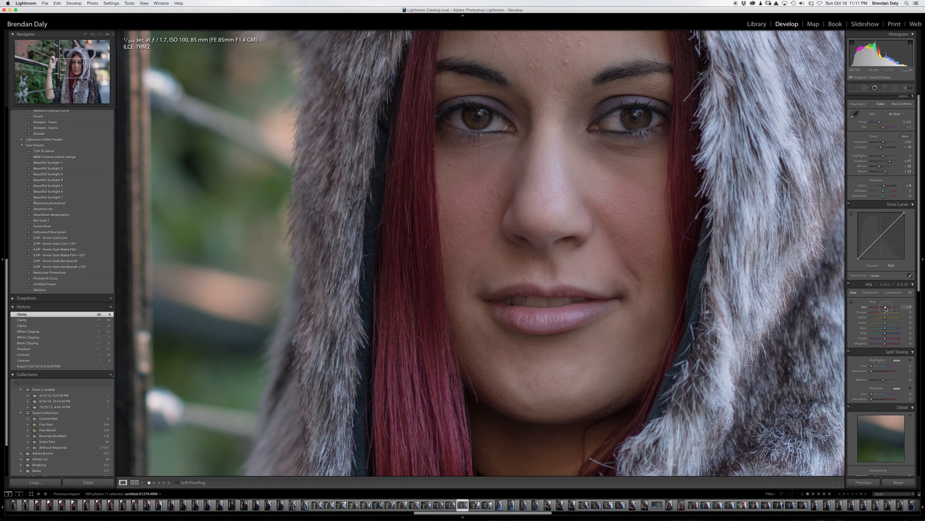
scroll(783, 292, up, 3)
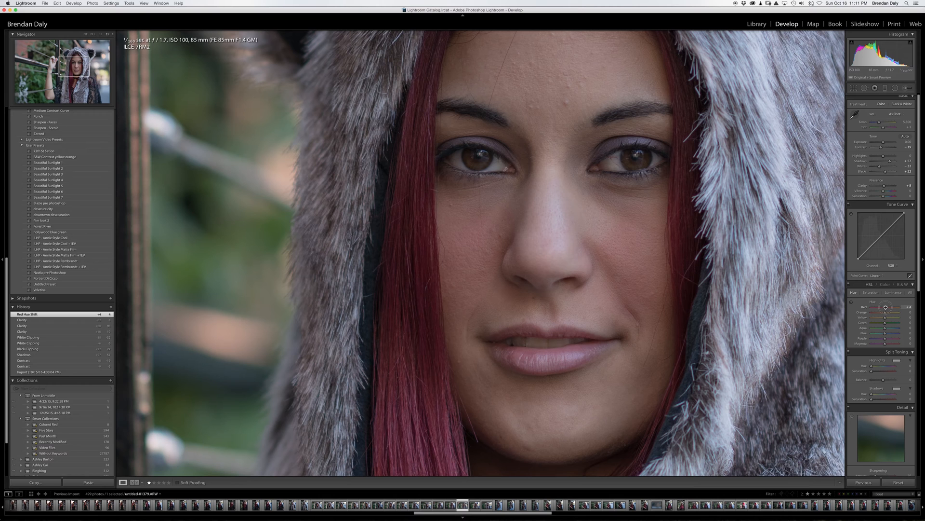
drag(888, 307, 901, 307)
drag(898, 307, 885, 307)
double_click(865, 308)
drag(884, 307, 888, 307)
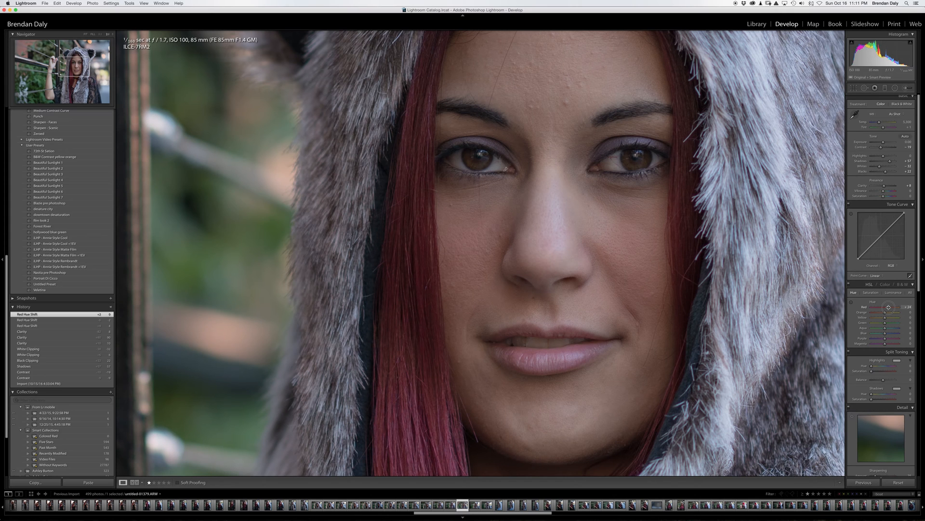
drag(888, 307, 888, 308)
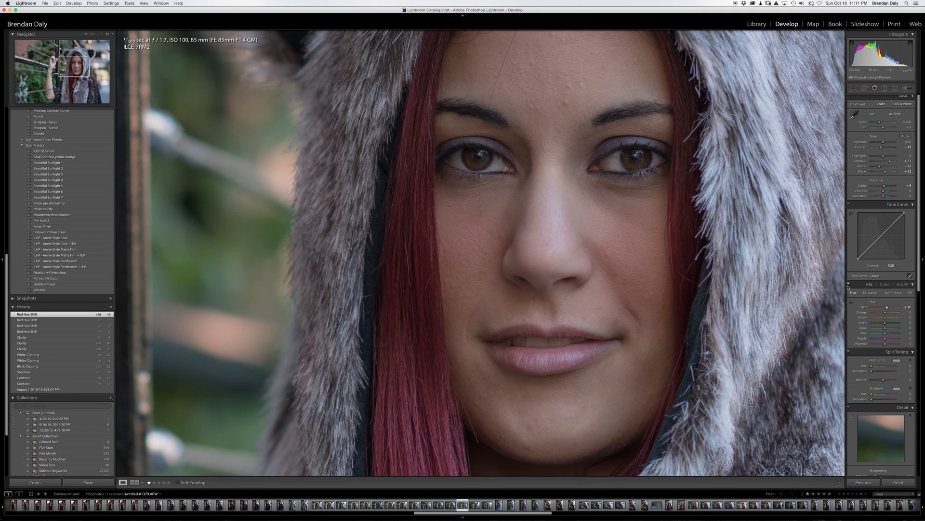
- Turn the HSL color adjustments off and back on to compare the face with and without the red hue shift
scroll(694, 264, up, 3)
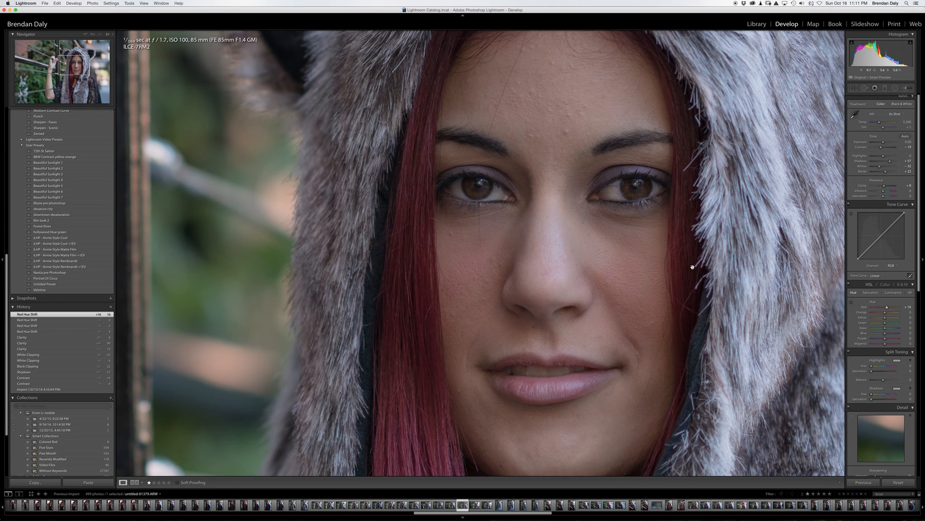
scroll(693, 266, down, 1)
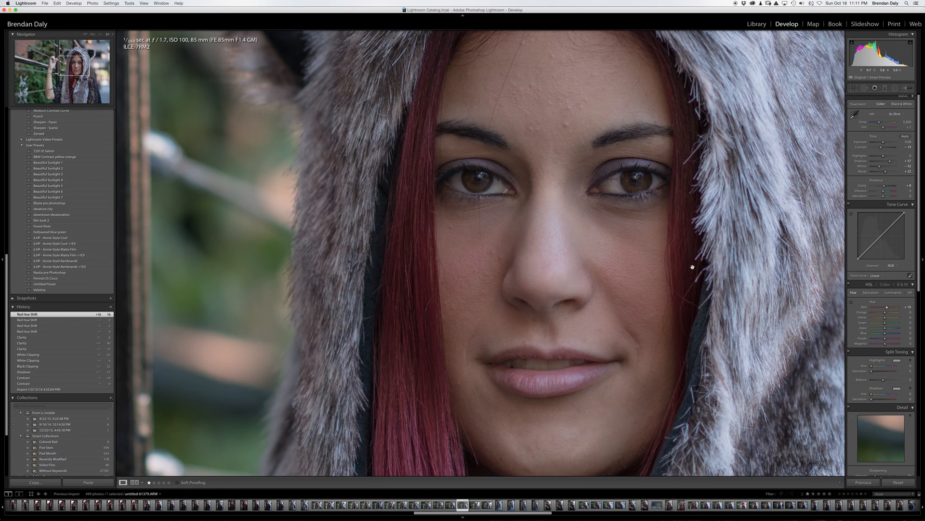
click(849, 284)
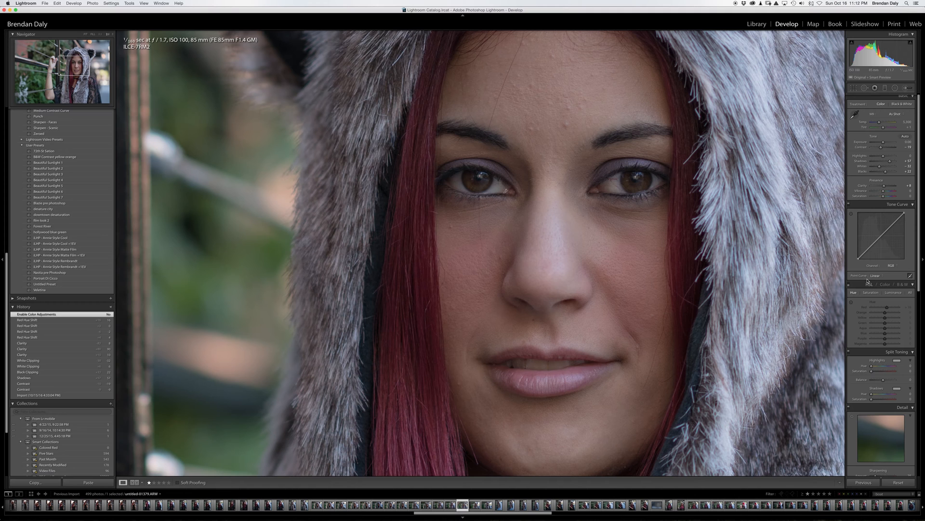
click(849, 285)
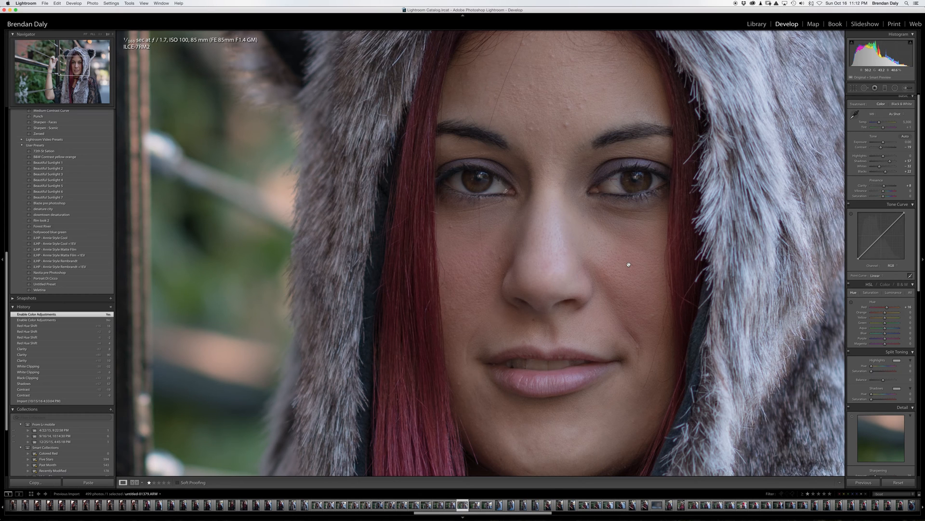
- Examine the portrait at close range, covering the chin, raised arm, face, fur hood, ear and lace shoulder
scroll(629, 265, down, 5)
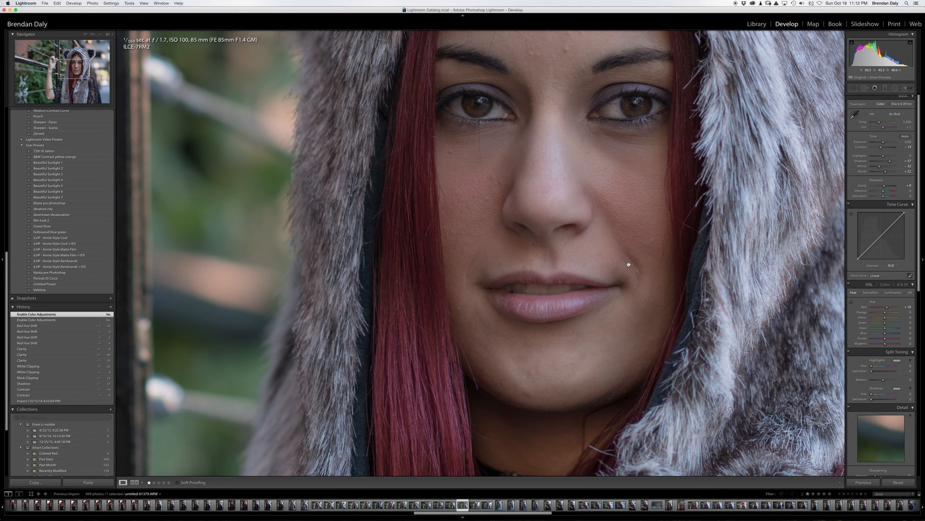
scroll(629, 264, down, 8)
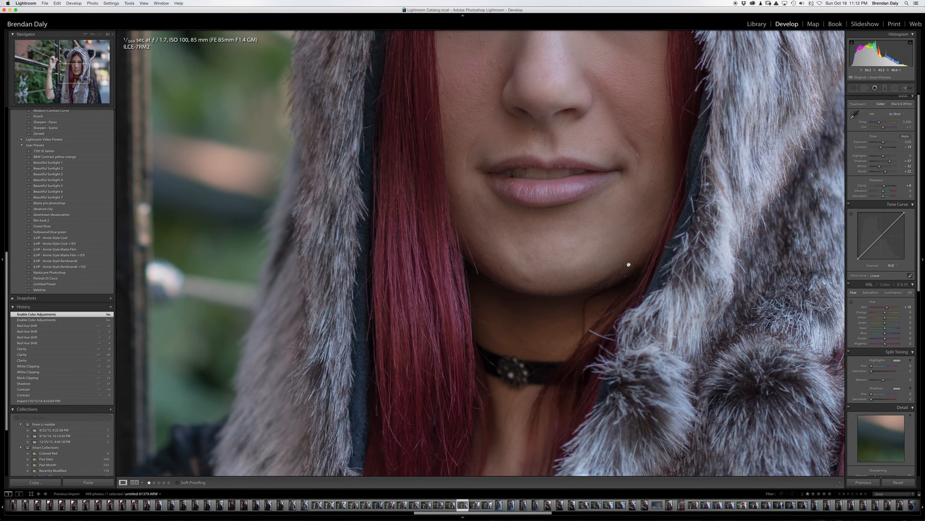
scroll(628, 265, left, 15)
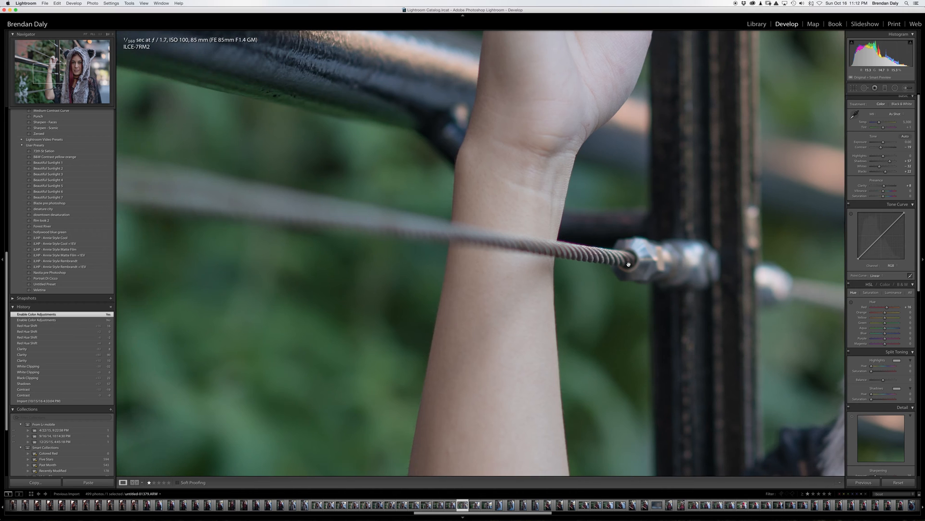
scroll(628, 264, right, 15)
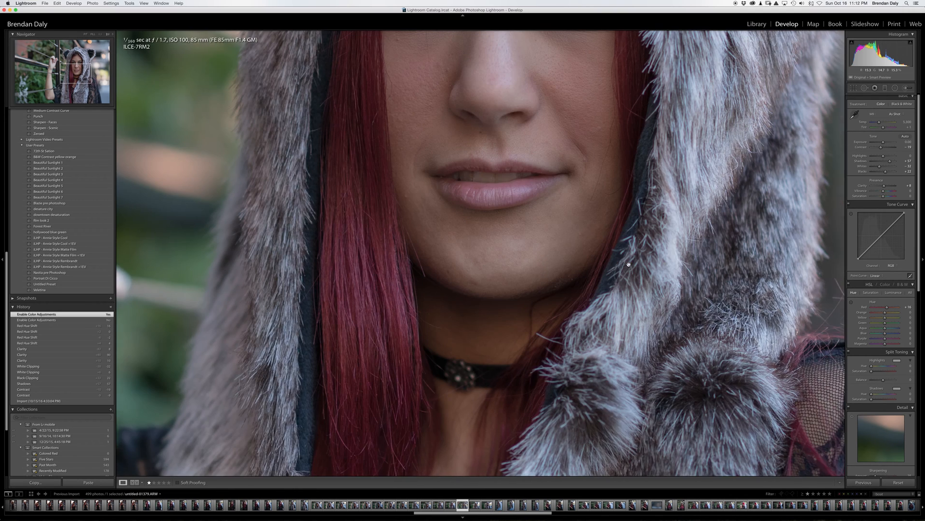
scroll(629, 264, up, 3)
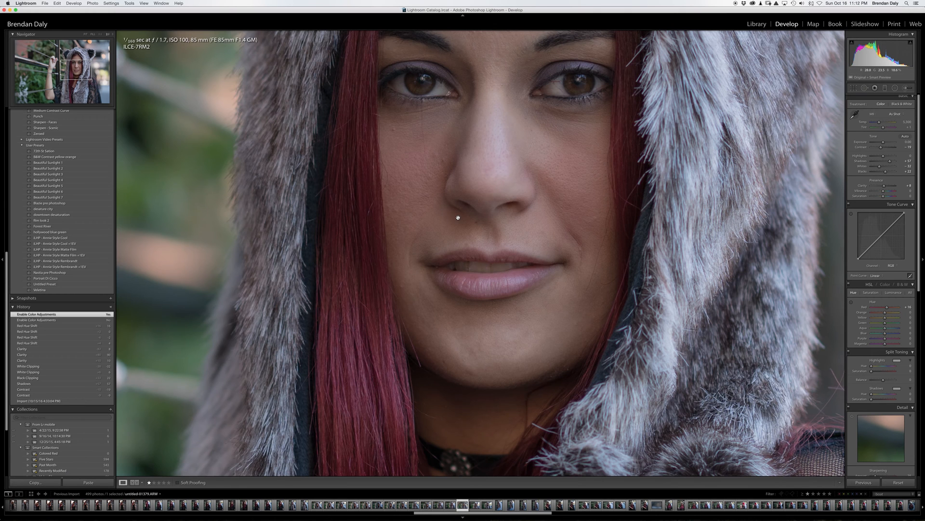
scroll(458, 217, up, 20)
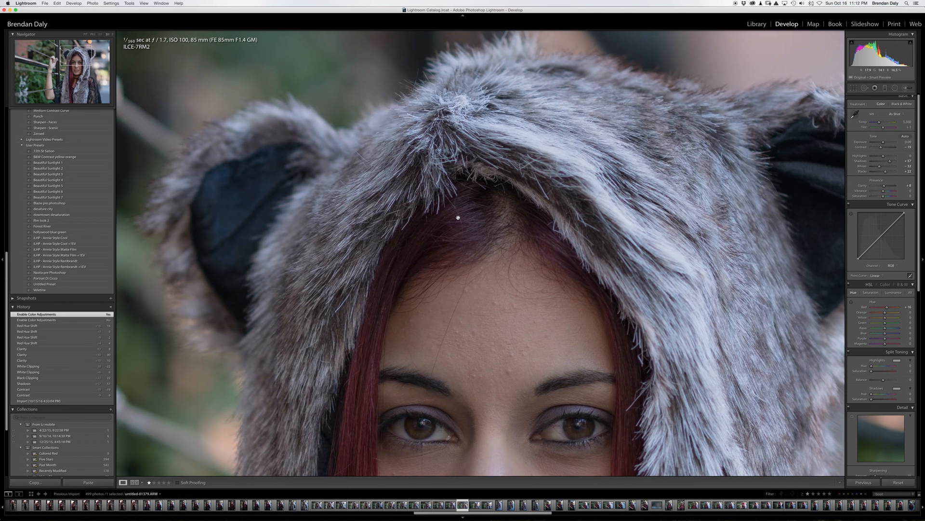
scroll(697, 140, right, 15)
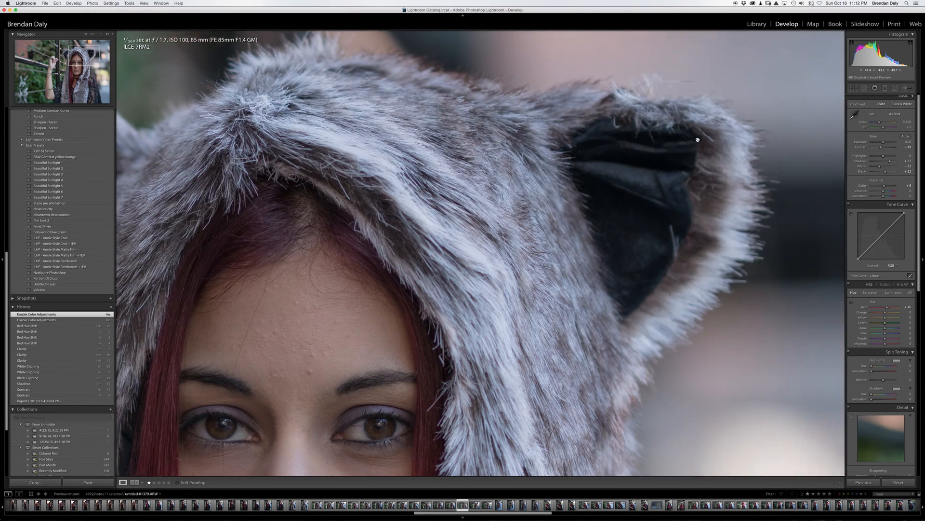
scroll(697, 140, down, 20)
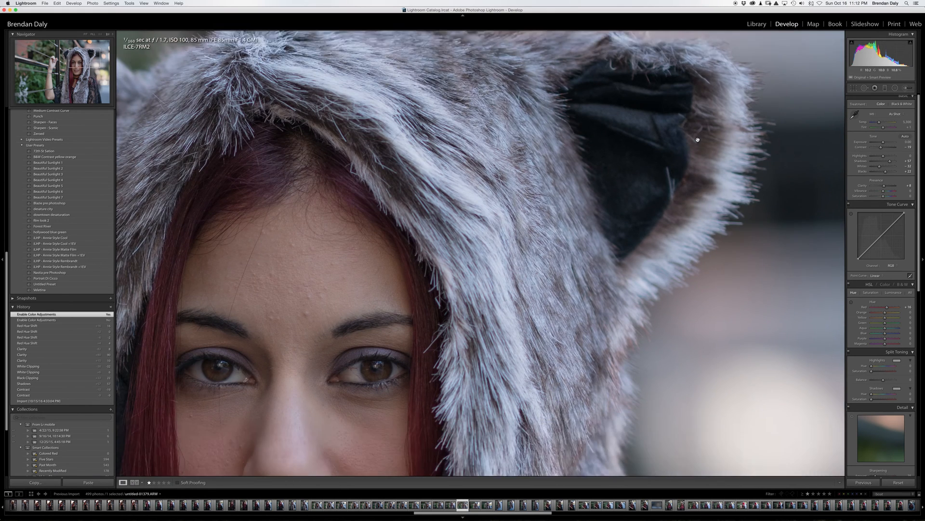
scroll(697, 140, down, 10)
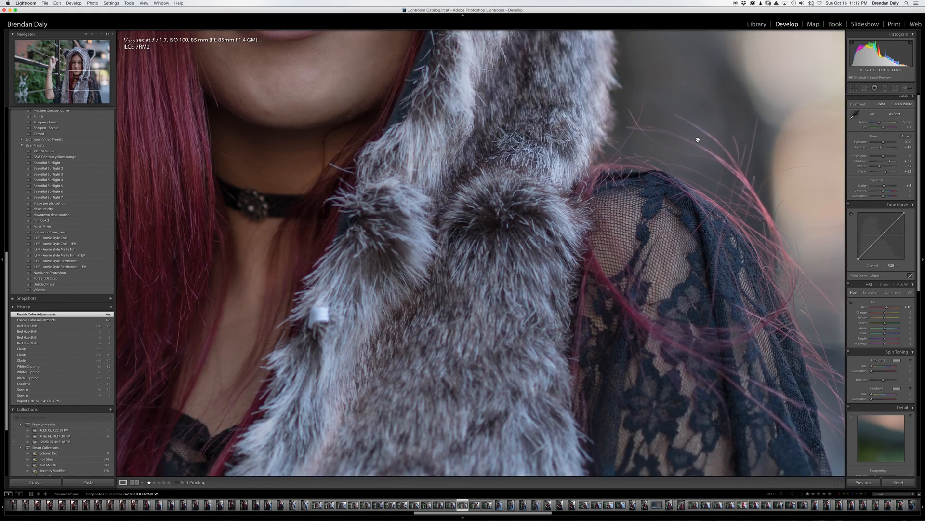
- Examine the lower part of the photo at close range, covering the fur scarf, lace sleeve, elbow and forearm
scroll(697, 140, down, 5)
scroll(697, 139, right, 5)
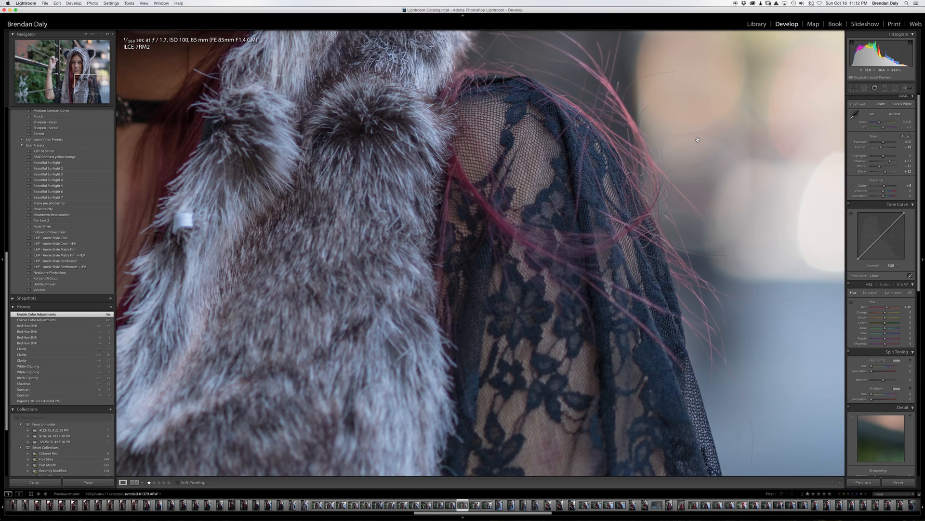
scroll(698, 139, down, 8)
scroll(698, 140, right, 4)
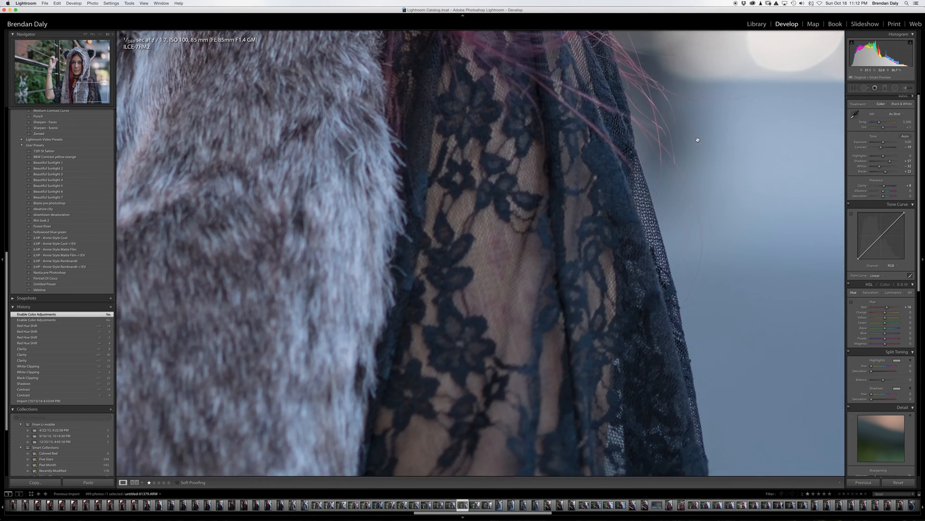
scroll(698, 139, up, 2)
scroll(697, 140, left, 12)
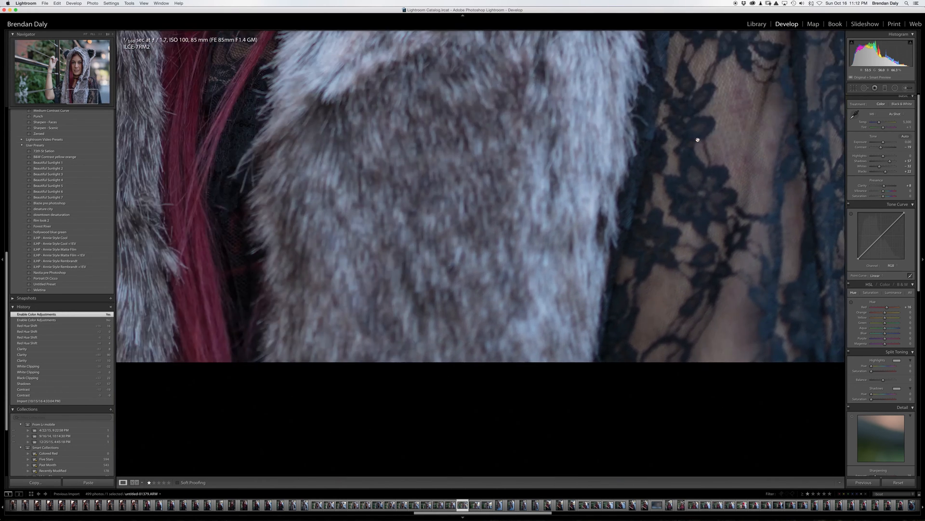
scroll(698, 139, left, 1)
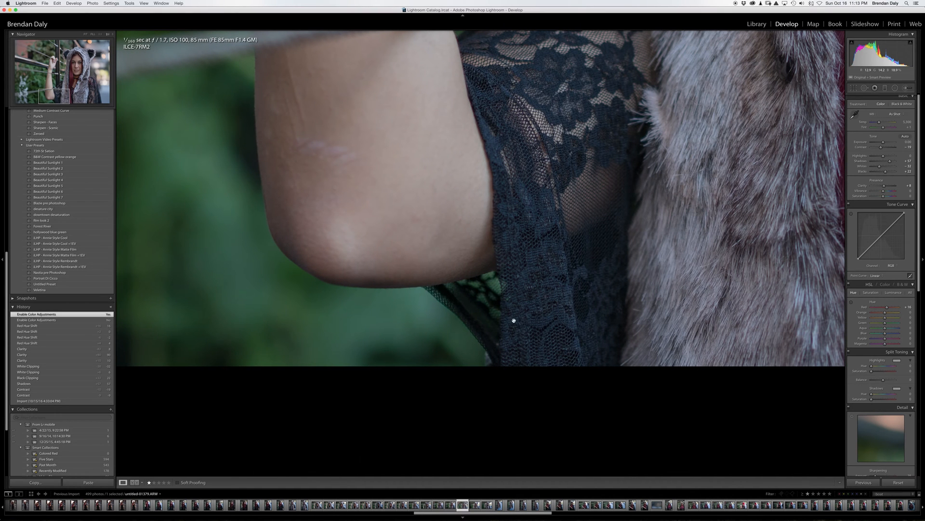
scroll(438, 315, up, 5)
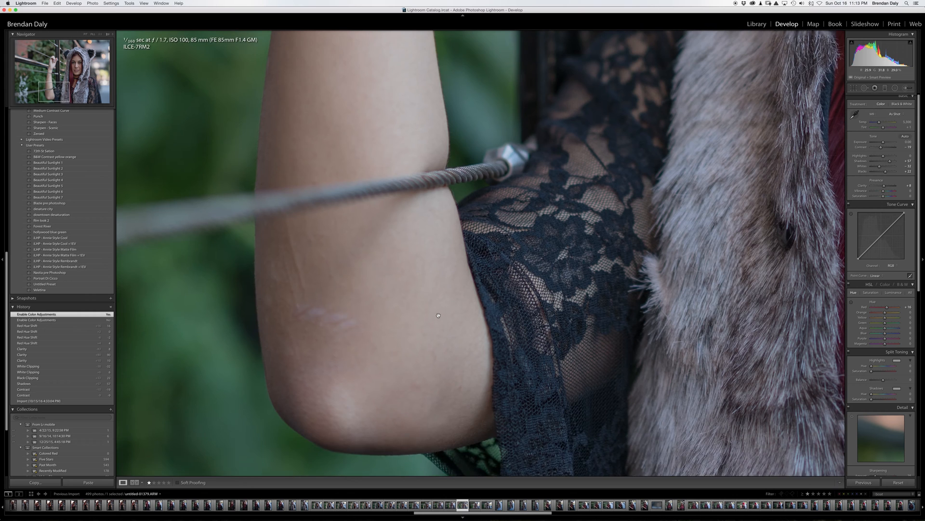
scroll(438, 315, up, 4)
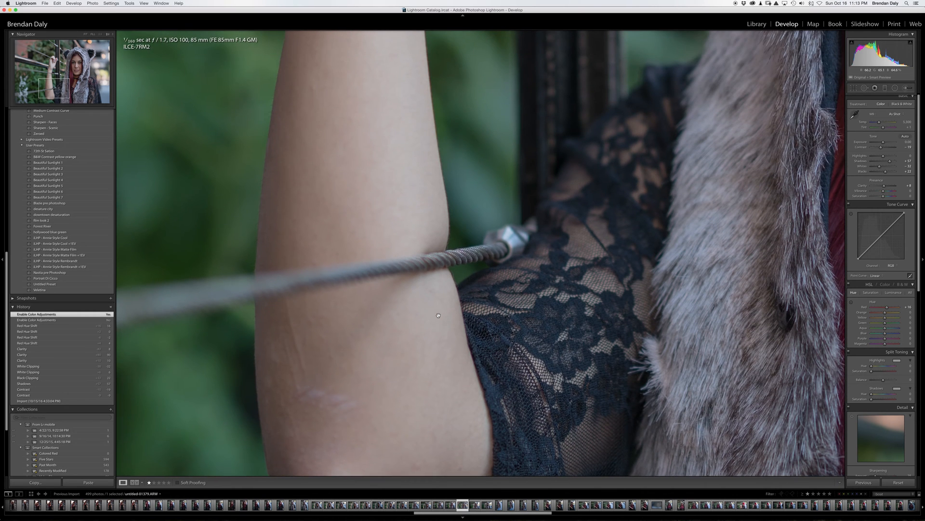
- Enable chromatic aberration removal in the lens corrections for the portrait
scroll(438, 315, right, 2)
scroll(866, 300, down, 5)
scroll(866, 300, down, 3)
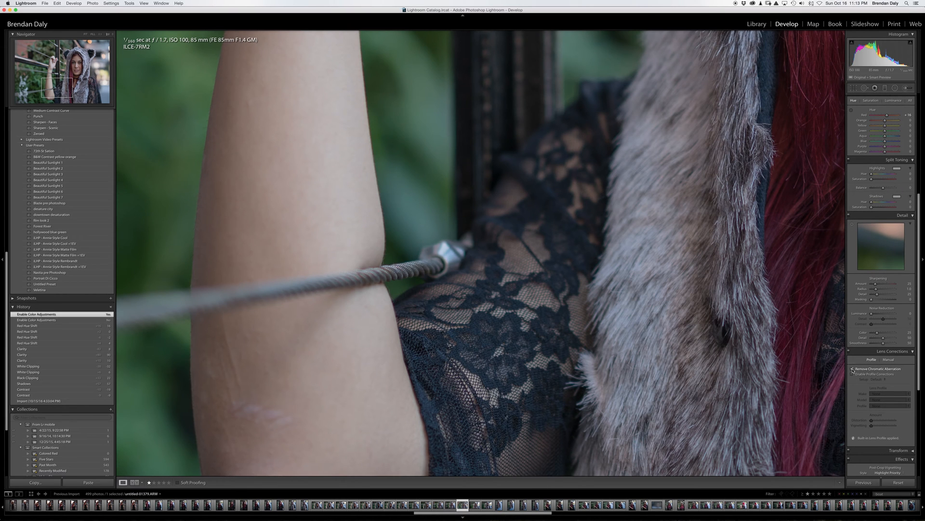
click(852, 369)
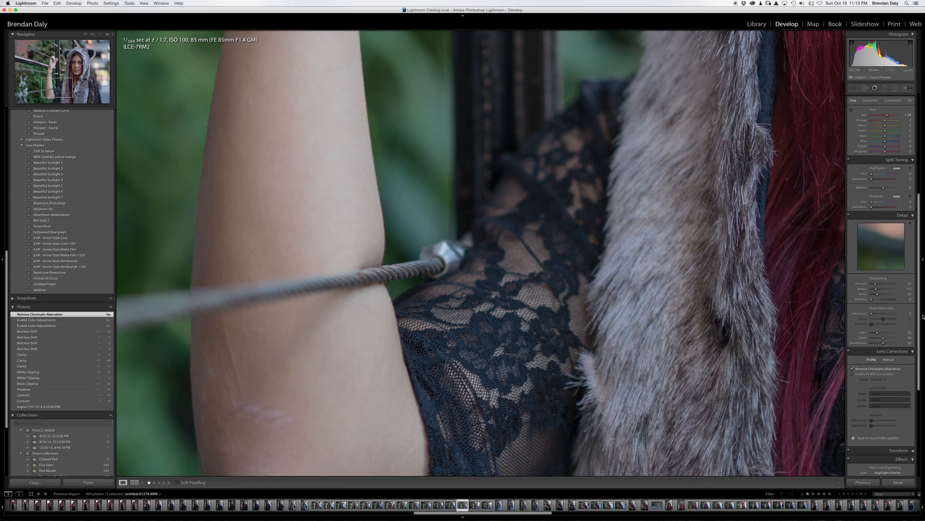
- Set the sharpening amount to 20 and return to the overall view of the portrait
click(910, 284)
text(20)
key(Return)
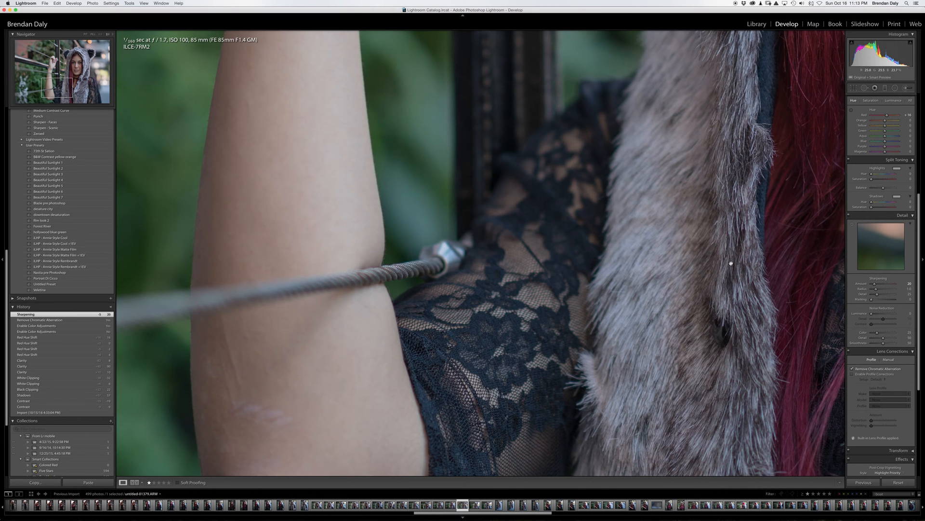
click(767, 255)
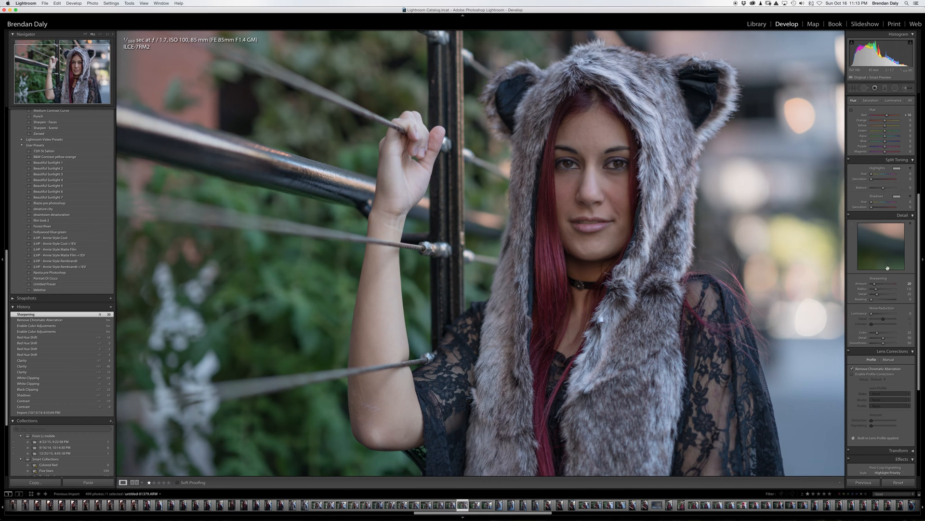
- Cool the white balance temperature to 4,876 while judging the skin tone on the face up close
scroll(887, 268, up, 10)
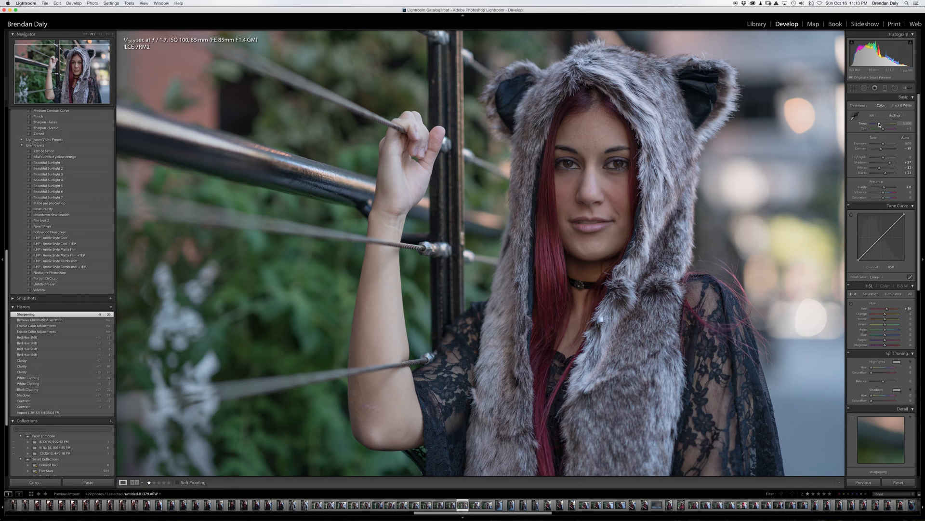
click(587, 185)
scroll(587, 184, up, 5)
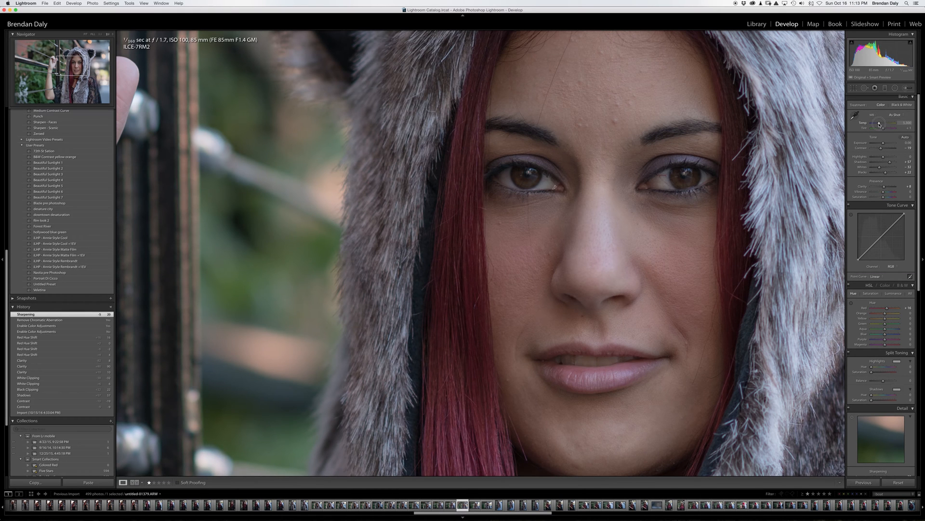
drag(879, 124, 878, 124)
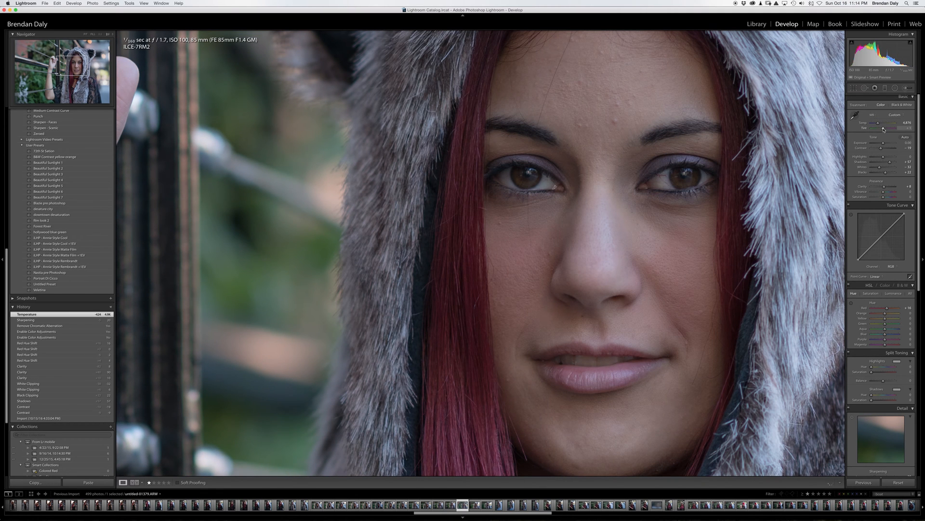
- Try greener and more magenta tints on the face, and settle on a Tint of 0
mouse_move(883, 129)
mouse_down()
mouse_move(892, 130)
mouse_move(871, 129)
mouse_up()
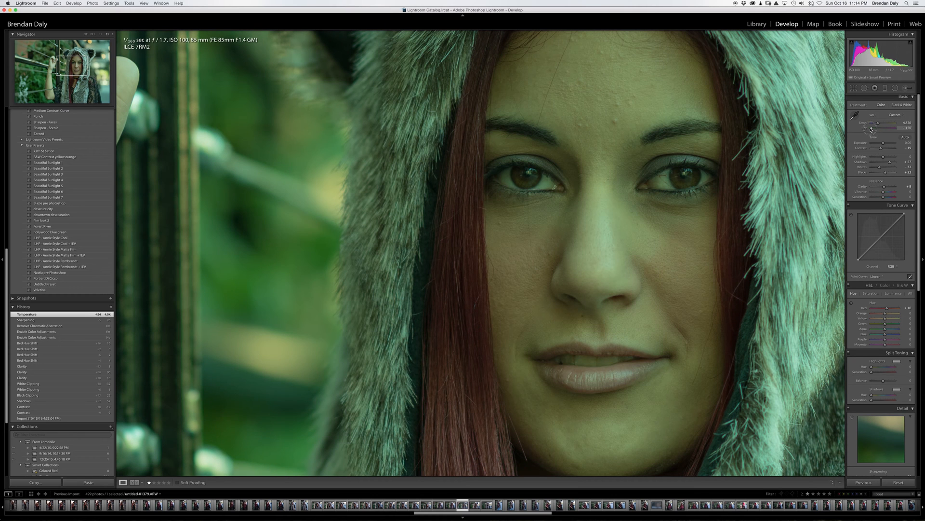
double_click(865, 129)
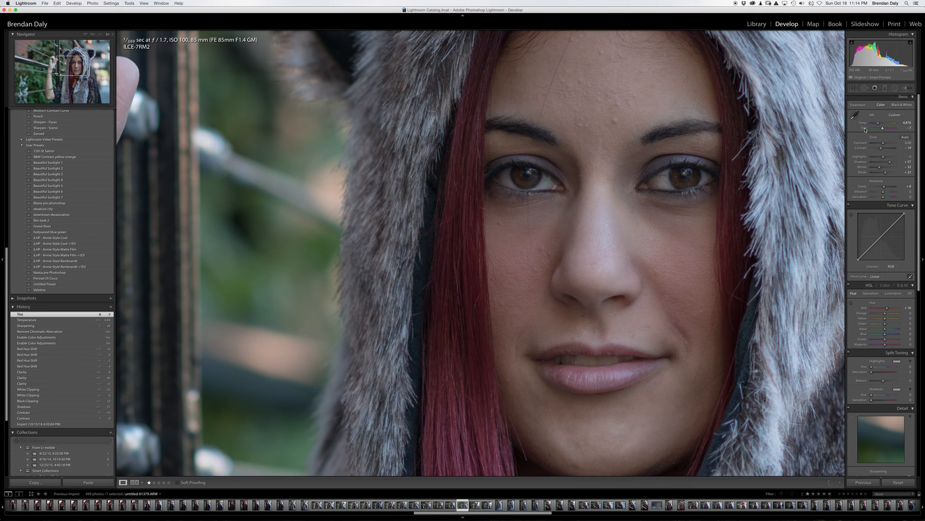
double_click(865, 130)
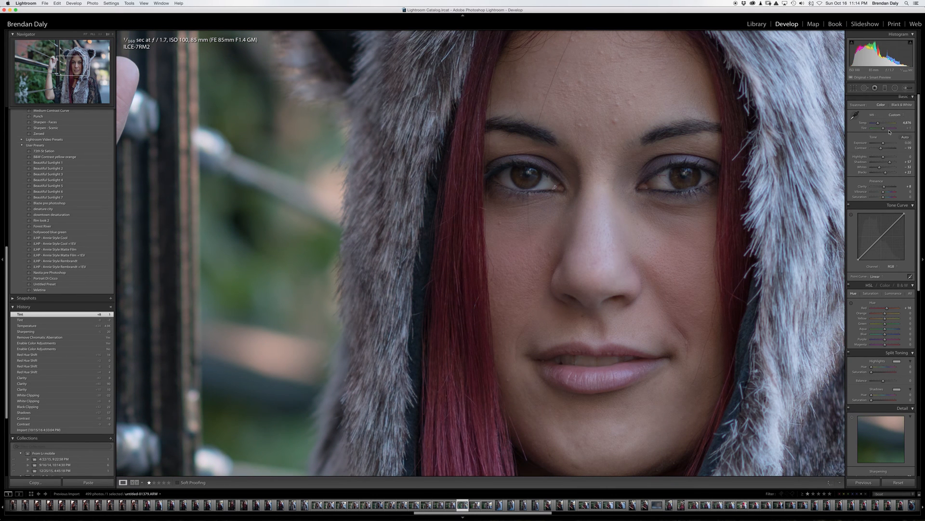
drag(884, 129, 884, 130)
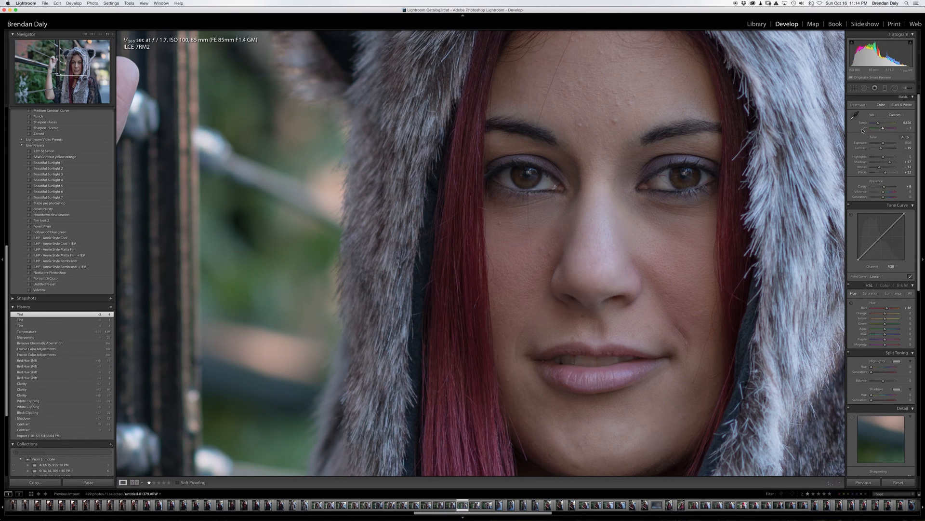
double_click(864, 129)
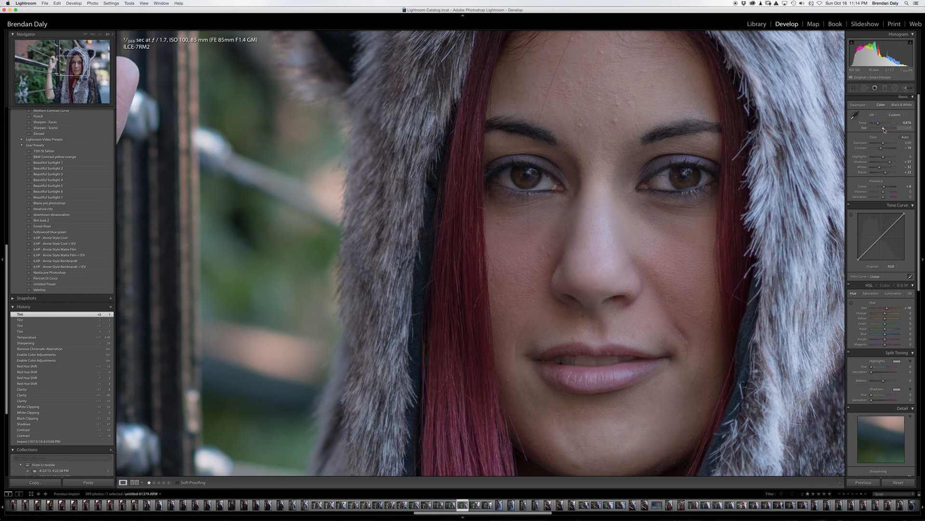
click(909, 128)
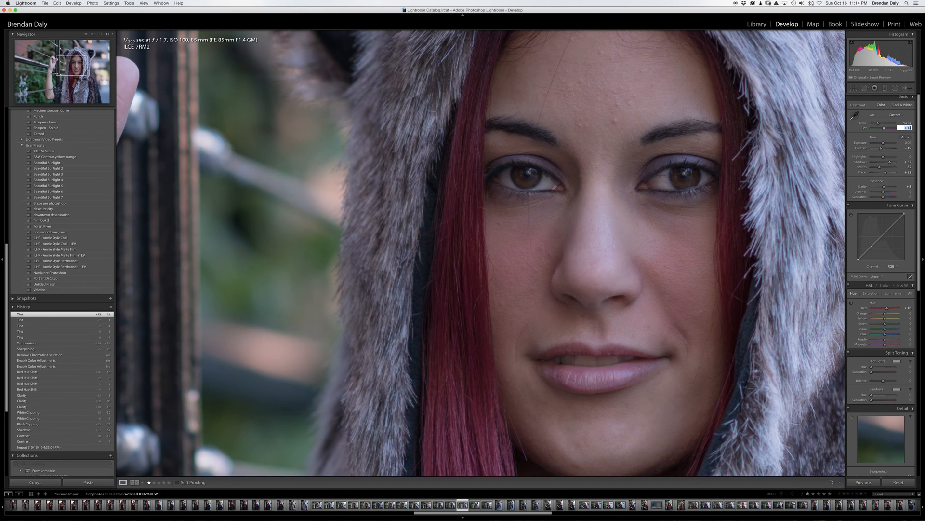
text(0)
key(Return)
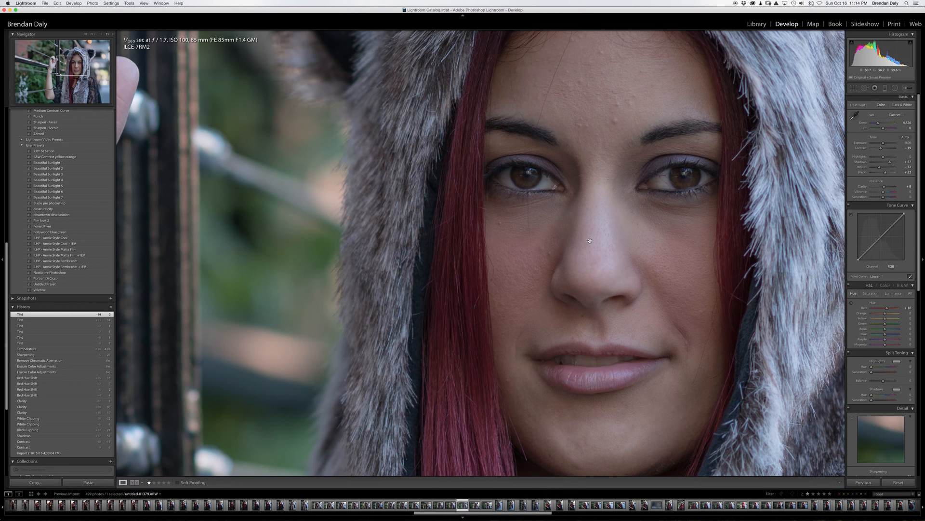
- Compare the edited portrait with its original import state, both on the face up close and in the wider view
click(45, 453)
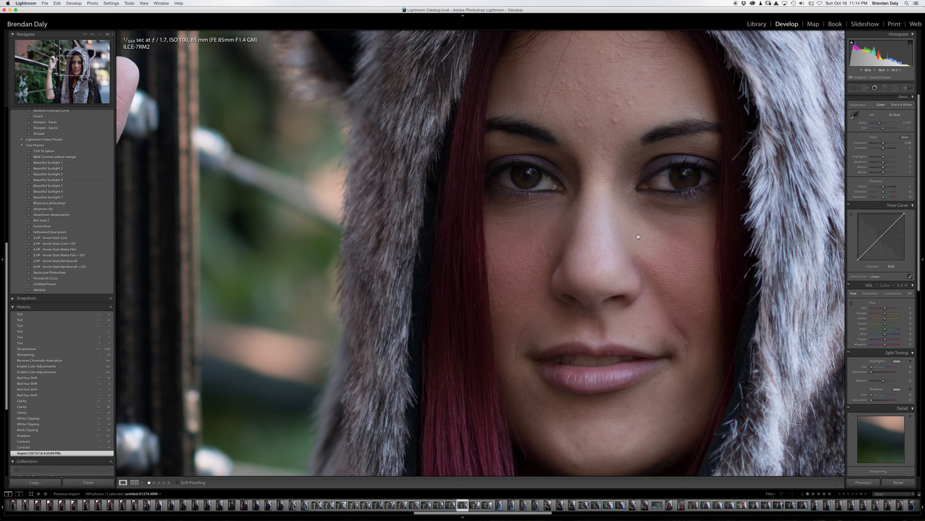
click(37, 315)
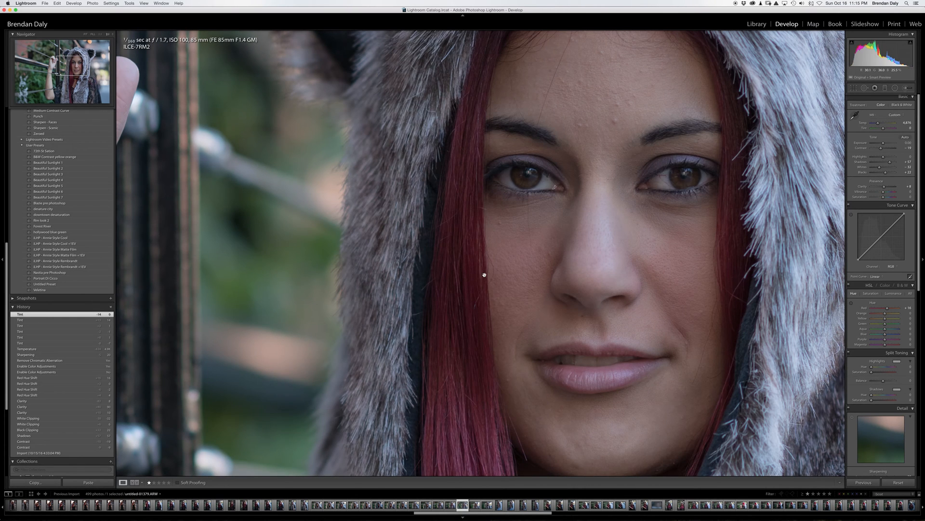
click(632, 228)
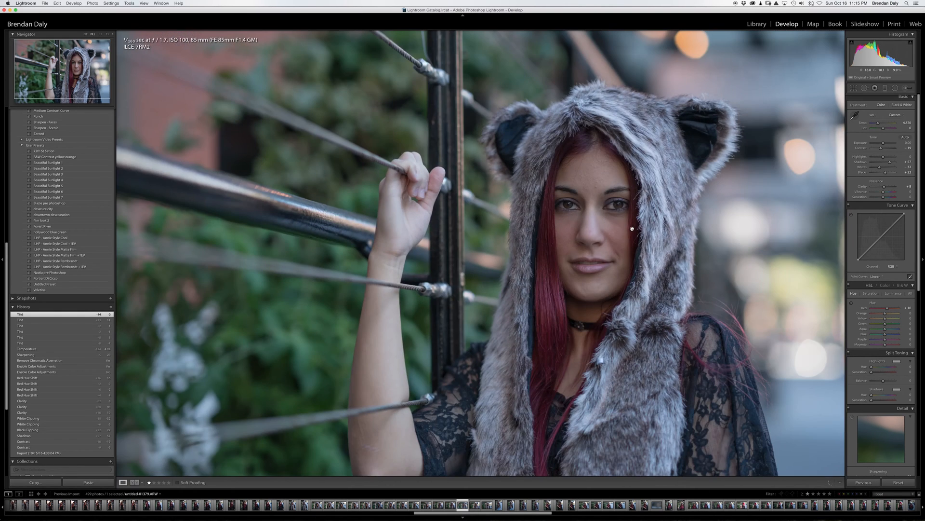
click(47, 454)
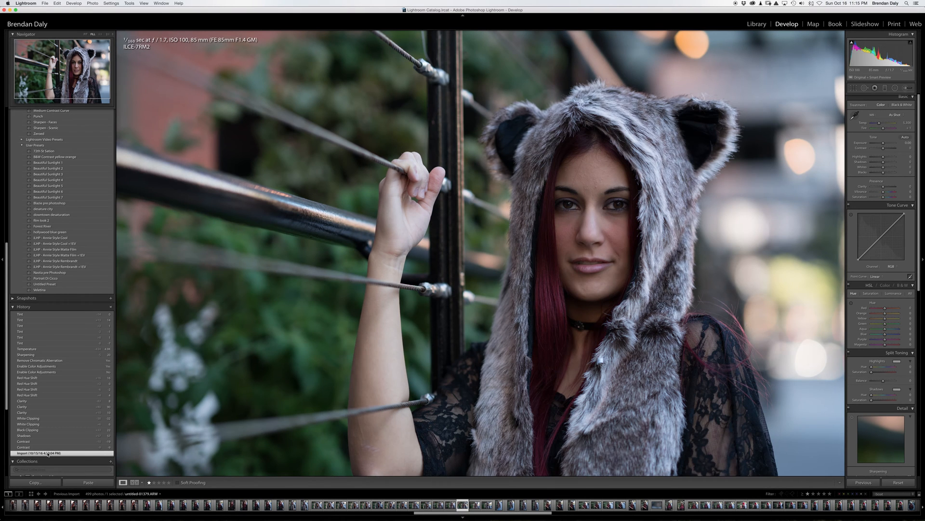
click(55, 316)
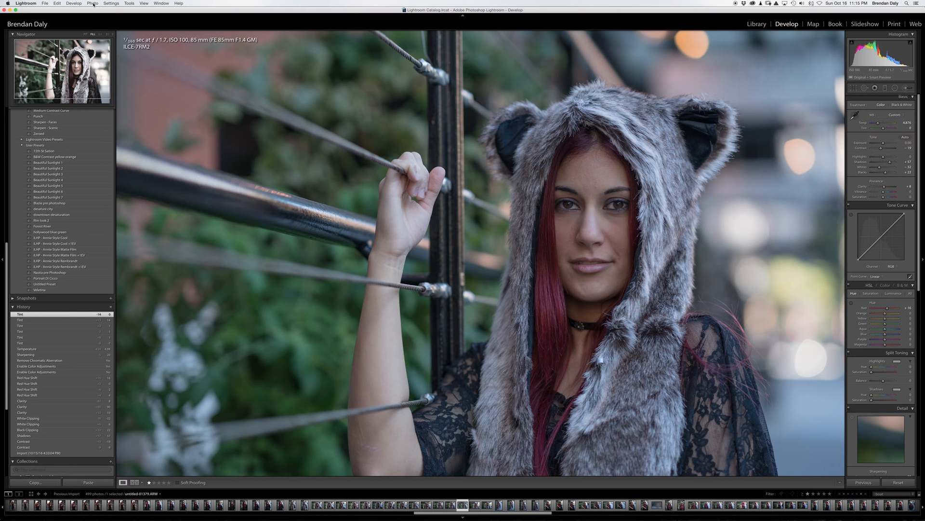
- Fit the whole portrait in view, open it in Photoshop for editing, and duplicate its Background layer
click(85, 34)
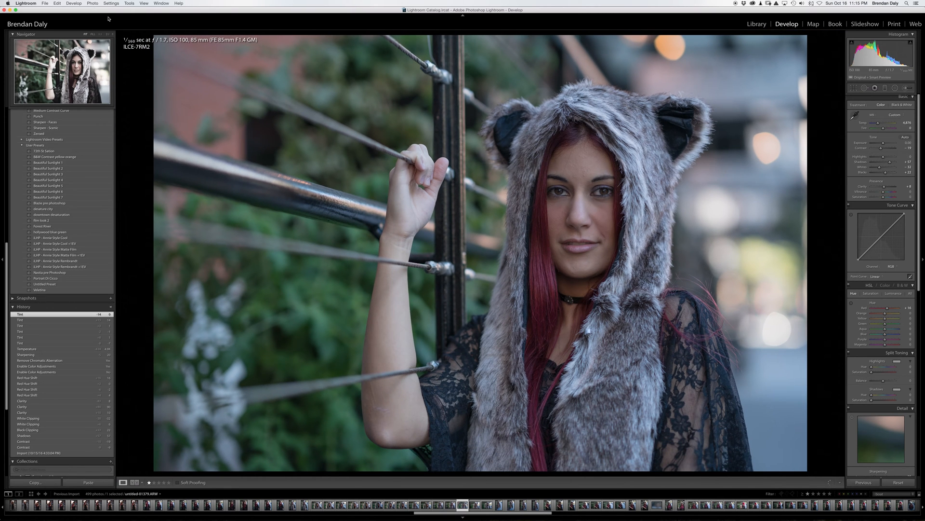
click(95, 4)
click(95, 6)
click(94, 3)
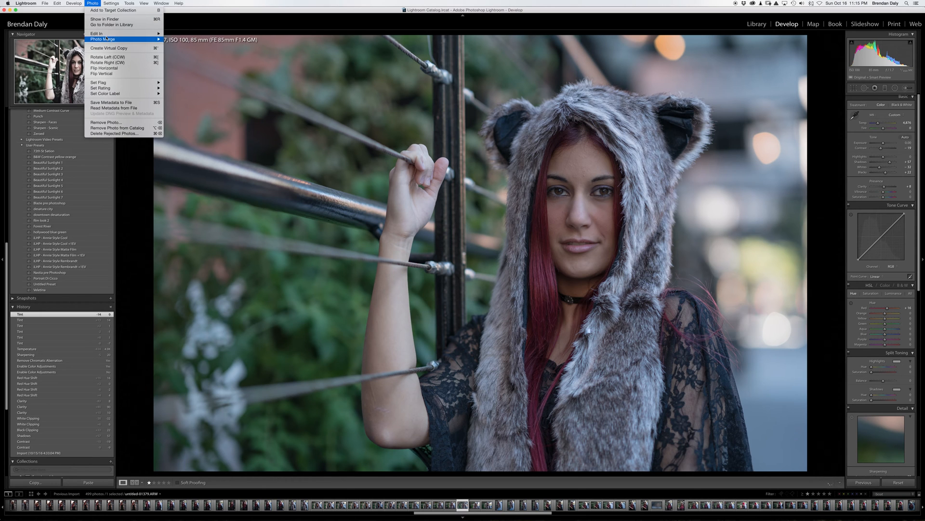
mouse_move(154, 34)
click(207, 35)
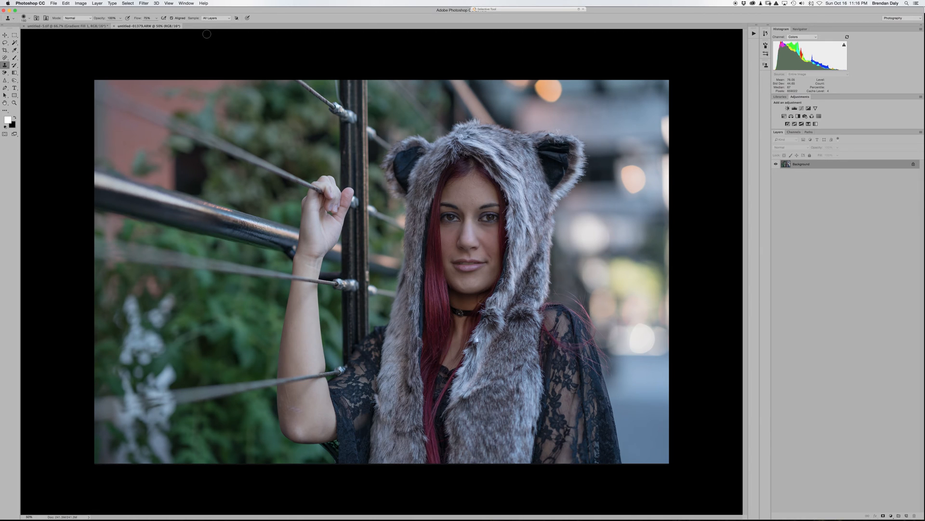
key(super+j)
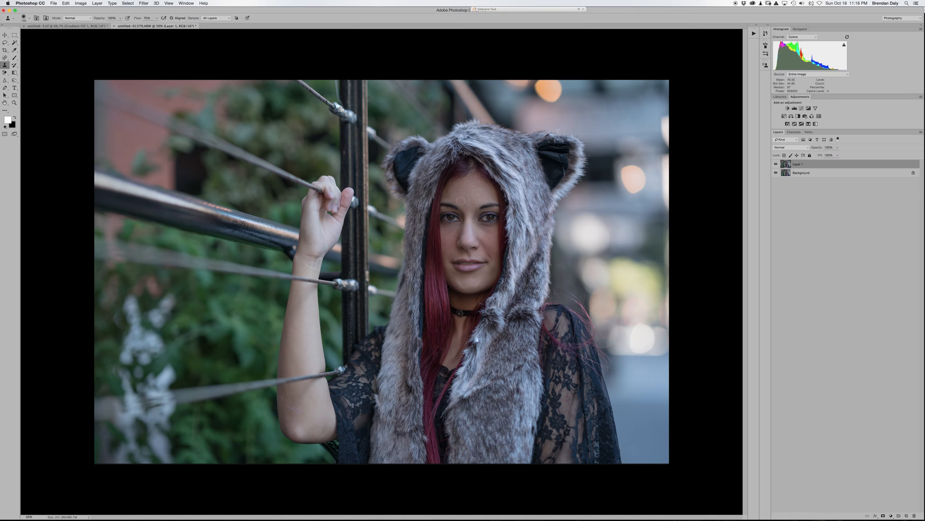
- Heal the bumps and blemishes across the woman's forehead and between her eyebrows with the content-aware Spot Healing Brush
key(super+equal)
key(super+equal)
key(super+equal)
scroll(461, 200, right, 5)
scroll(460, 200, up, 10)
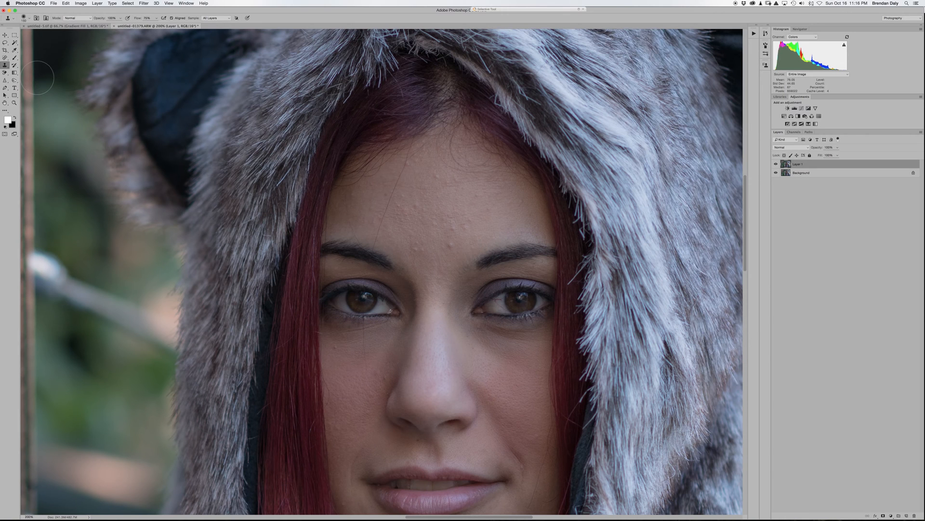
click(5, 58)
click(30, 58)
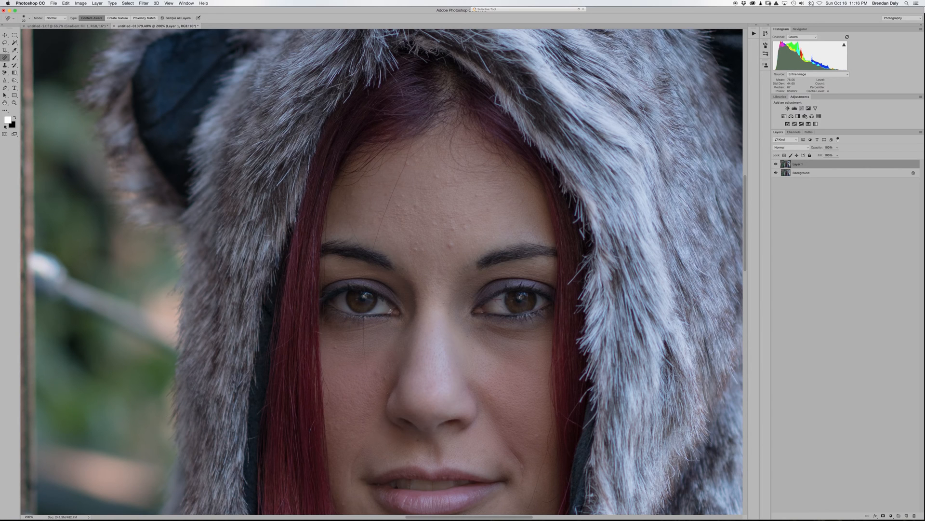
click(451, 248)
click(452, 230)
click(423, 249)
click(417, 241)
click(416, 203)
click(435, 178)
click(477, 196)
click(488, 211)
click(454, 226)
click(444, 217)
click(419, 205)
drag(411, 232, 415, 262)
click(417, 243)
drag(468, 221, 478, 223)
click(502, 205)
- Heal the marks under the eyes, the creases on both sides of the mouth, and the spots beside and above the nose
click(474, 347)
click(335, 351)
drag(364, 448, 354, 485)
drag(509, 447, 523, 489)
mouse_move(510, 451)
mouse_down()
mouse_move(528, 460)
mouse_move(523, 483)
mouse_up()
click(385, 377)
click(428, 288)
- Clean up the remaining small bumps on the forehead, from the brows up to the hairline
click(400, 204)
click(435, 223)
click(433, 217)
click(429, 237)
click(434, 176)
click(408, 163)
click(422, 155)
click(472, 217)
click(468, 233)
click(440, 218)
click(413, 208)
click(404, 209)
click(409, 217)
click(443, 185)
click(351, 194)
- Heal the remaining spots on the cheeks, along the hair edge and beside the nose
click(536, 439)
click(333, 347)
mouse_move(327, 404)
mouse_down()
mouse_move(325, 380)
mouse_move(325, 404)
mouse_up()
click(327, 407)
drag(331, 391, 338, 399)
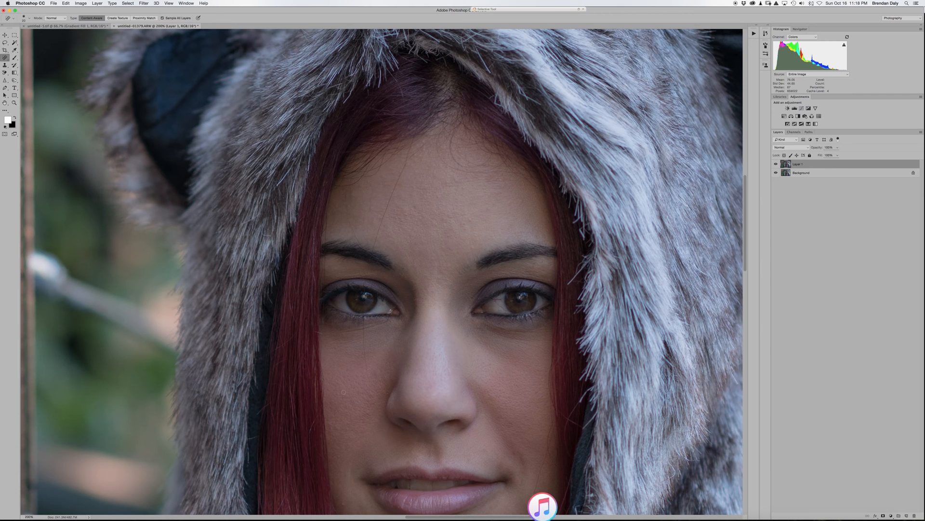
scroll(343, 392, down, 5)
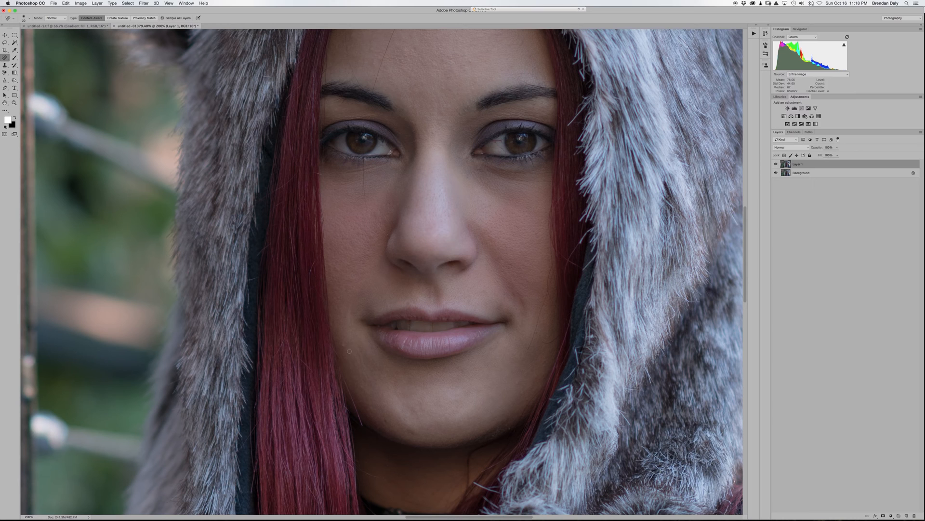
drag(379, 214, 377, 217)
click(370, 252)
click(371, 234)
- Remove the pale scar above the elbow with the Patch tool in Source mode, sampling clean forearm skin beside it
scroll(393, 302, left, 10)
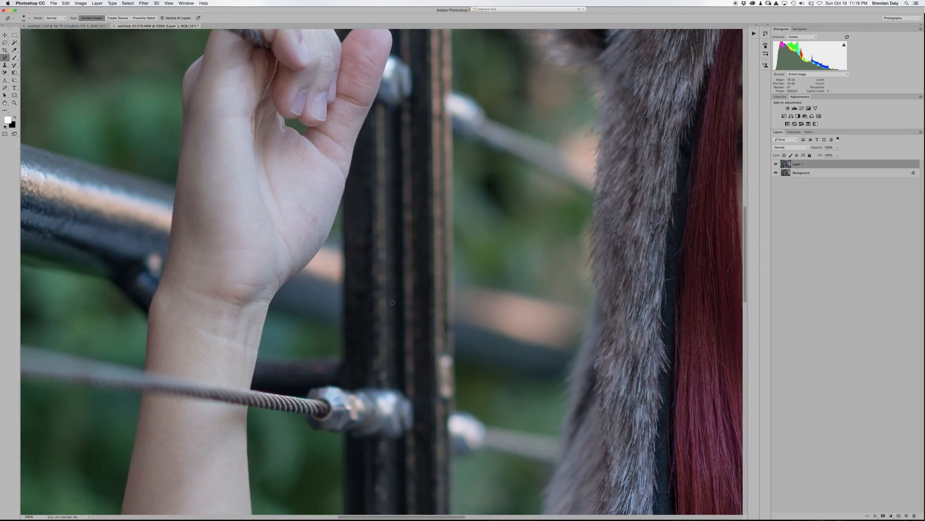
scroll(393, 302, up, 5)
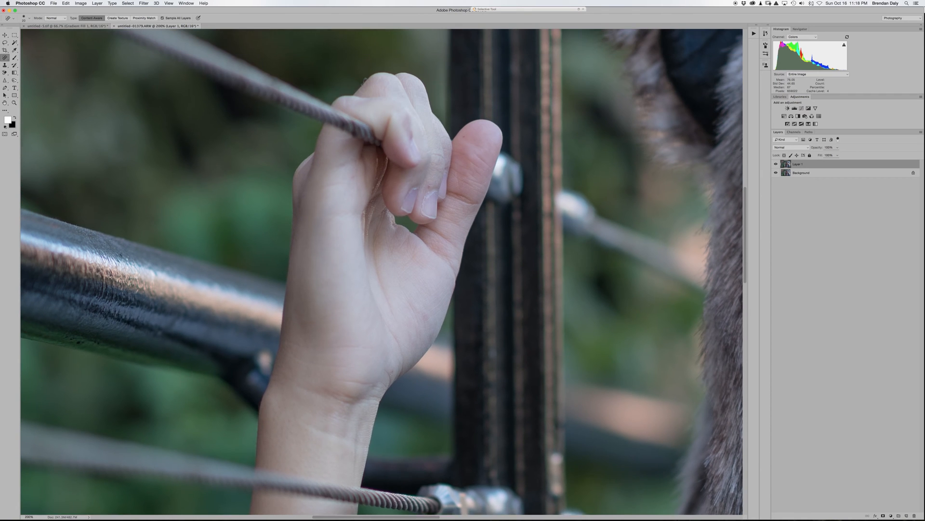
scroll(393, 303, down, 10)
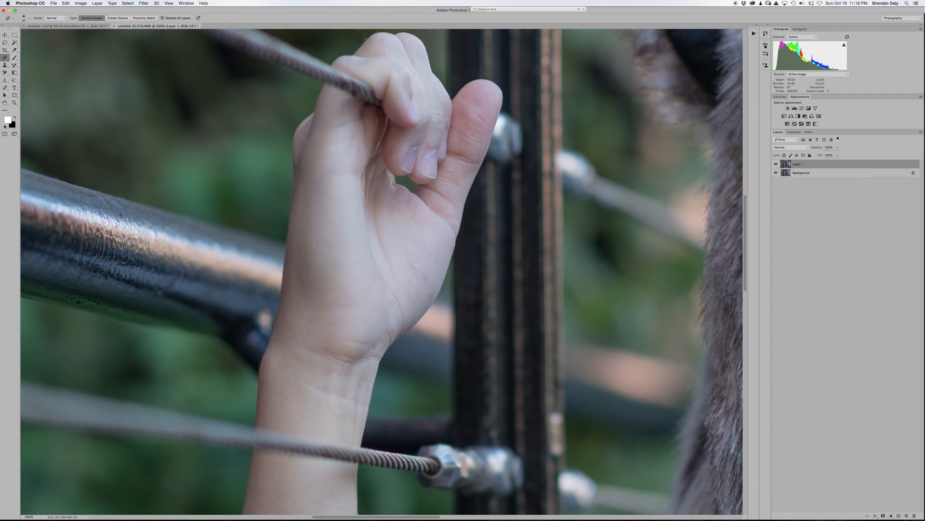
scroll(392, 302, down, 10)
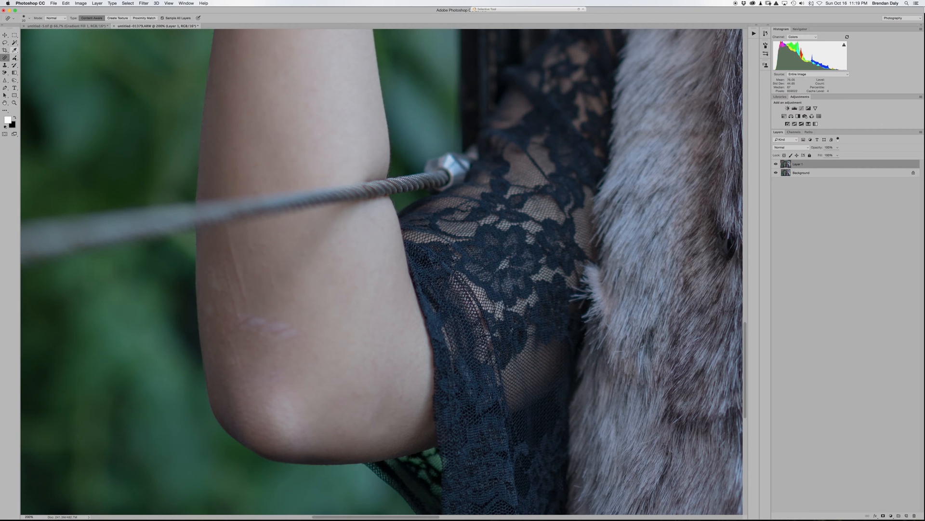
click(6, 57)
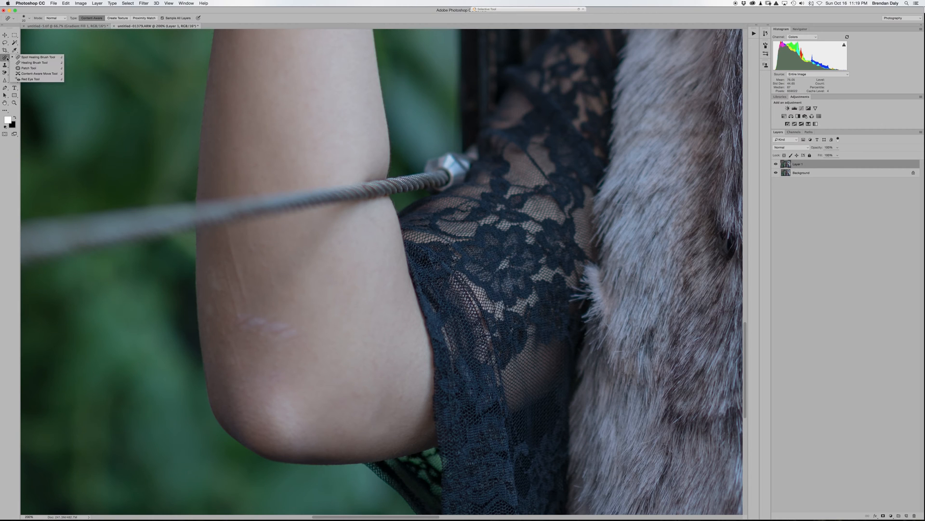
click(29, 73)
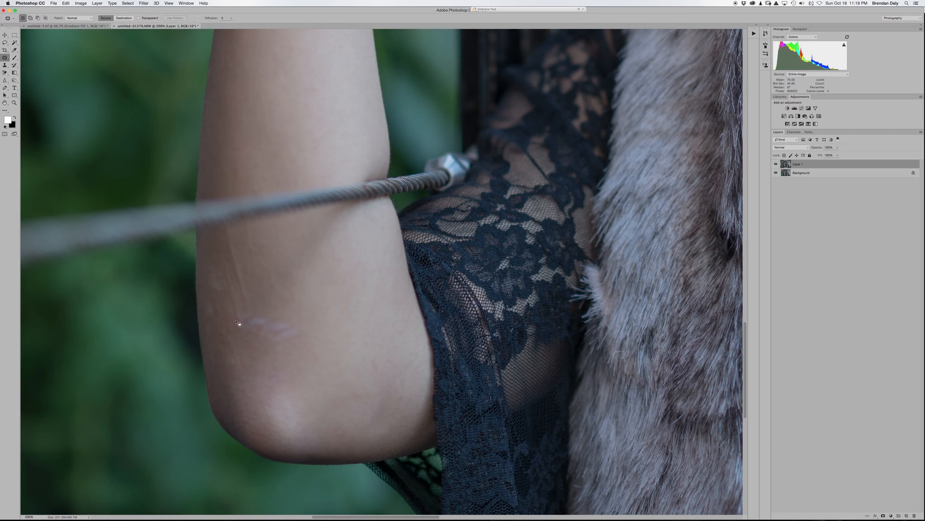
mouse_move(261, 316)
mouse_down()
mouse_move(300, 337)
mouse_move(280, 343)
mouse_move(233, 322)
mouse_move(261, 309)
mouse_move(264, 327)
mouse_move(317, 305)
mouse_up()
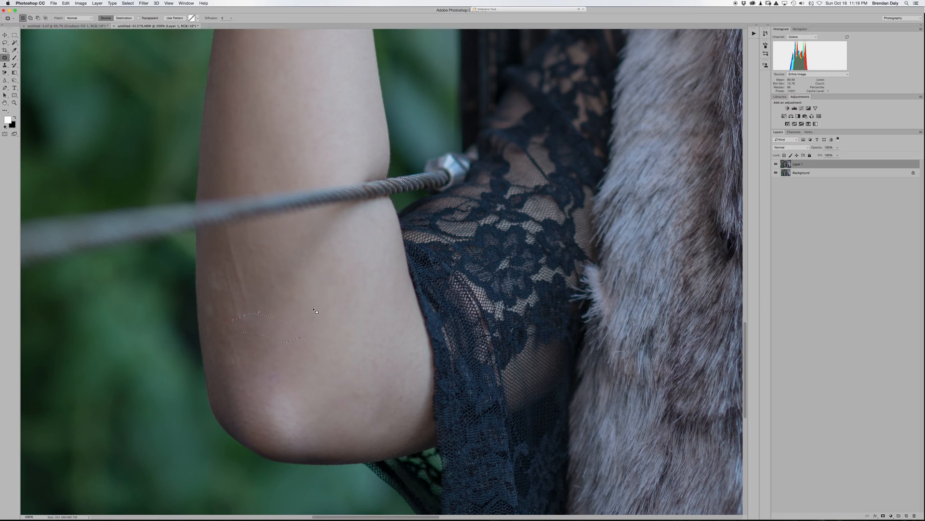
- Patch the long thin scratch on the forearm below the cable and the faint marks near the arm's outer edge
click(223, 234)
mouse_move(223, 234)
mouse_down()
mouse_move(232, 230)
mouse_move(242, 255)
mouse_move(245, 311)
mouse_move(238, 295)
mouse_move(258, 278)
mouse_move(224, 264)
mouse_move(237, 290)
mouse_move(240, 320)
mouse_move(232, 318)
mouse_move(249, 295)
mouse_up()
key(super+d)
key(super+d)
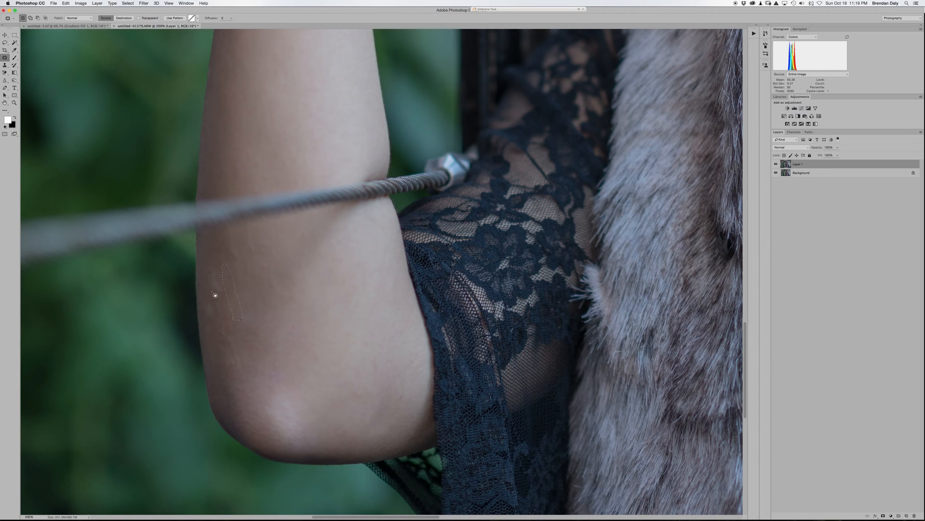
mouse_move(208, 322)
mouse_down()
mouse_move(215, 245)
mouse_move(205, 278)
mouse_move(207, 292)
mouse_move(222, 296)
mouse_move(227, 285)
mouse_move(212, 266)
mouse_move(216, 317)
mouse_up()
- Patch out the stray hair that runs diagonally across the forehead from the hairline to the eyebrow
scroll(200, 334, right, 5)
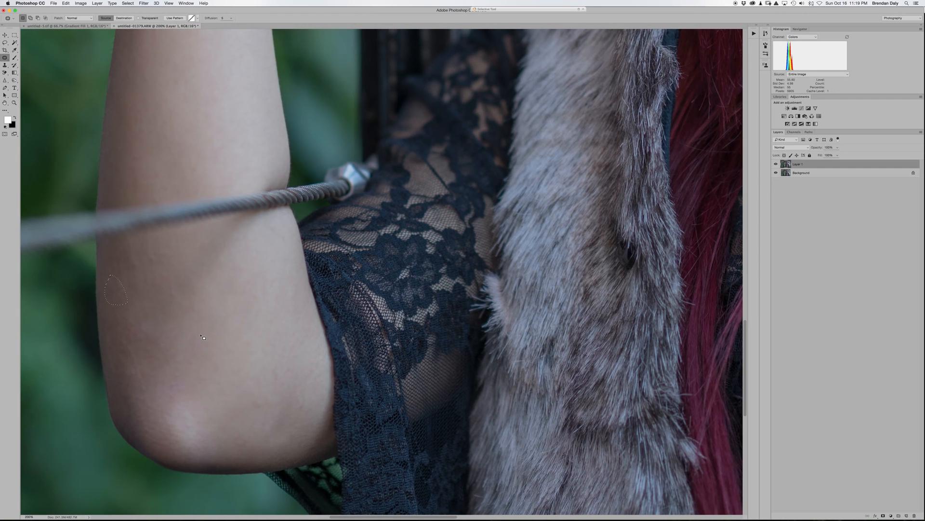
scroll(202, 337, up, 15)
scroll(203, 338, right, 15)
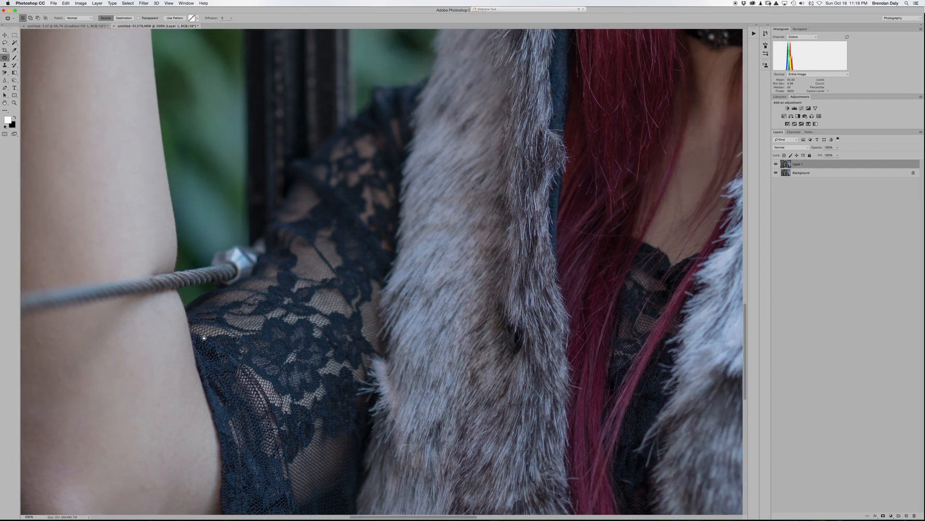
scroll(202, 337, up, 15)
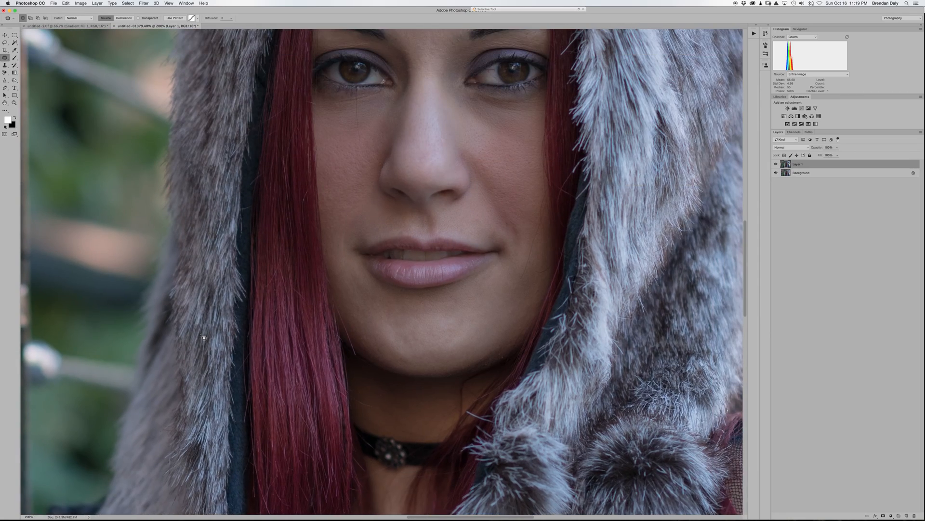
scroll(202, 337, down, 2)
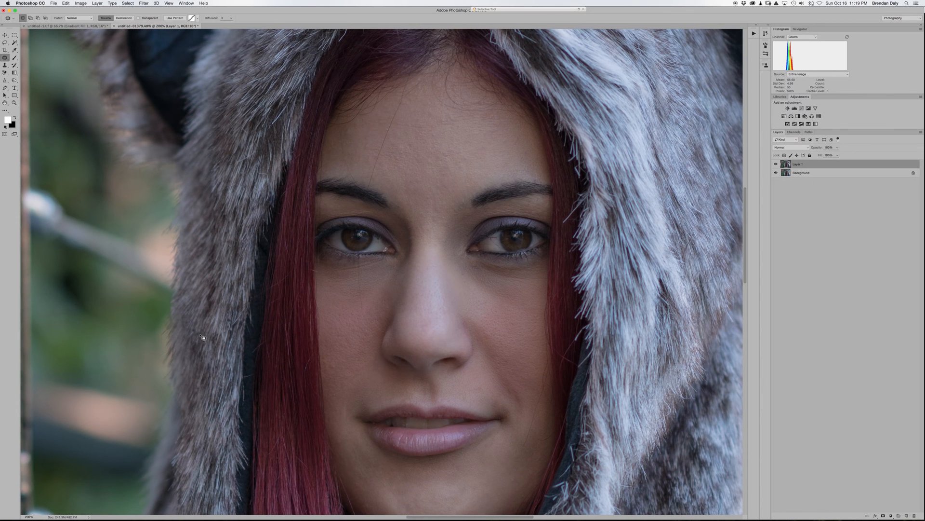
key(alt)
key(super+equal)
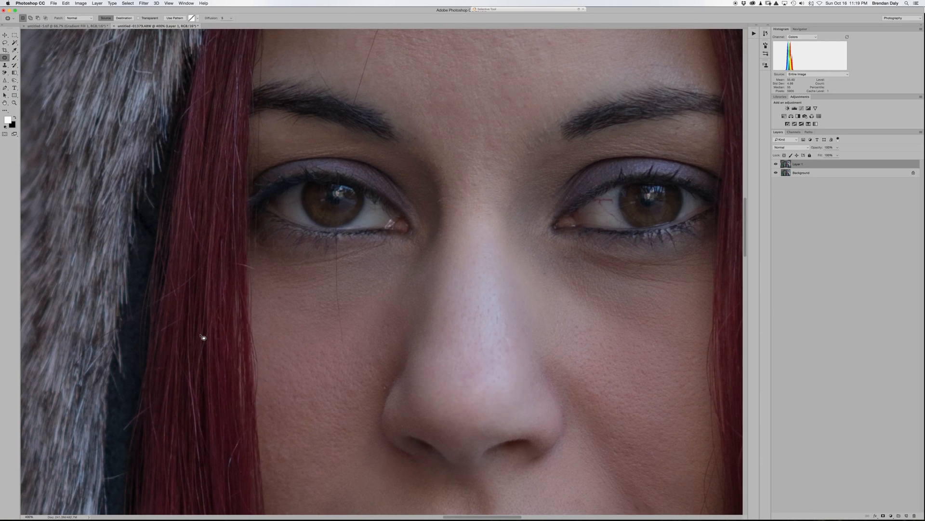
scroll(203, 338, up, 5)
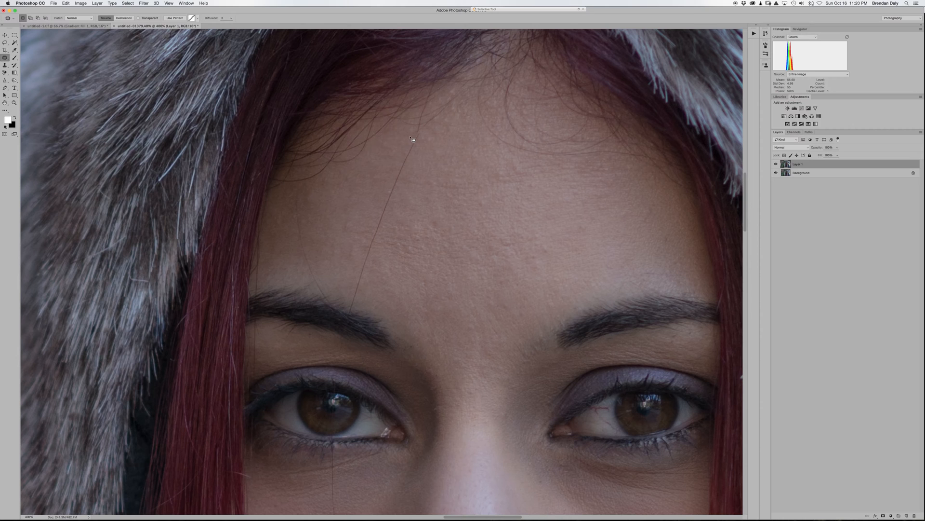
mouse_move(410, 136)
mouse_down()
mouse_move(424, 131)
mouse_move(406, 176)
mouse_up()
mouse_move(393, 206)
mouse_down()
mouse_move(353, 315)
mouse_move(349, 296)
mouse_up()
drag(383, 218, 395, 222)
drag(416, 131, 402, 138)
- Patch out the faint hair at the side of the forehead and the short one between the same-side eyebrow and eyelid
click(295, 188)
mouse_move(295, 188)
mouse_down()
mouse_move(304, 190)
mouse_move(311, 255)
mouse_move(332, 305)
mouse_move(300, 252)
mouse_move(296, 187)
mouse_up()
drag(299, 247, 325, 264)
scroll(315, 256, down, 5)
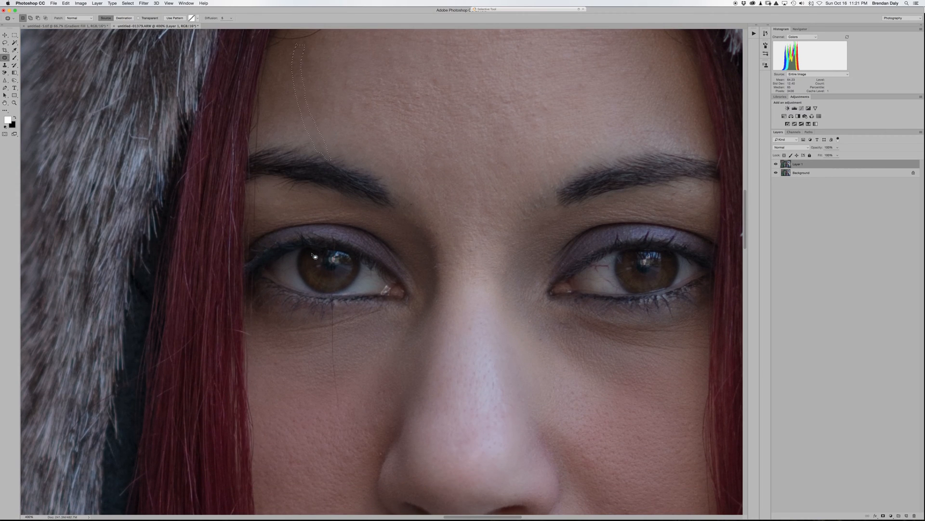
click(345, 198)
mouse_move(345, 198)
mouse_down()
mouse_move(339, 231)
mouse_move(330, 226)
mouse_move(335, 205)
mouse_move(328, 214)
mouse_up()
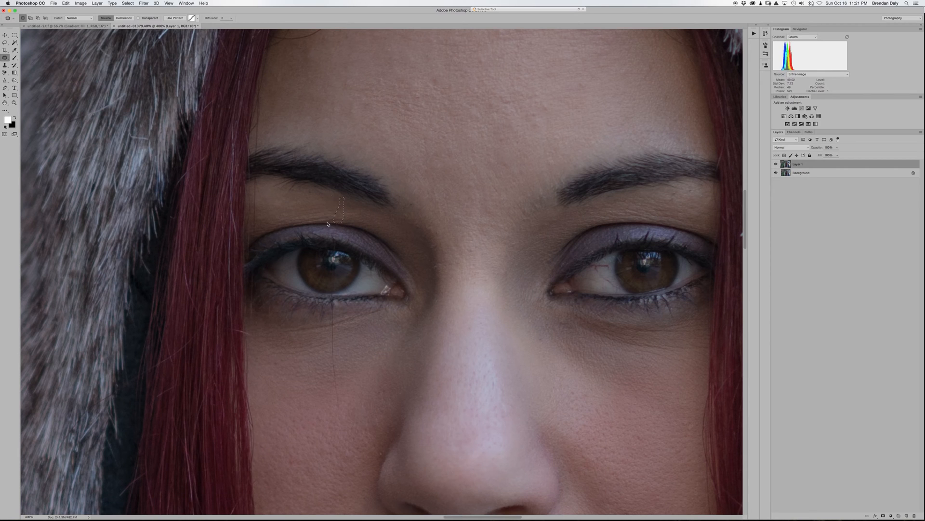
- Patch out the vertical stray hair running from the lower lashes onto the cheek, and clear the selection
click(336, 311)
mouse_move(336, 312)
mouse_down()
mouse_move(340, 410)
mouse_move(331, 405)
mouse_move(336, 310)
mouse_up()
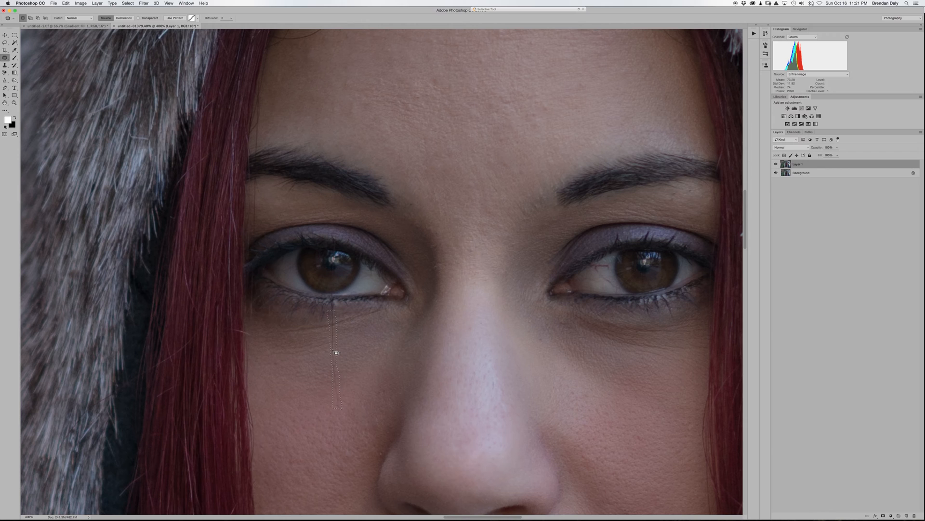
drag(341, 351, 349, 347)
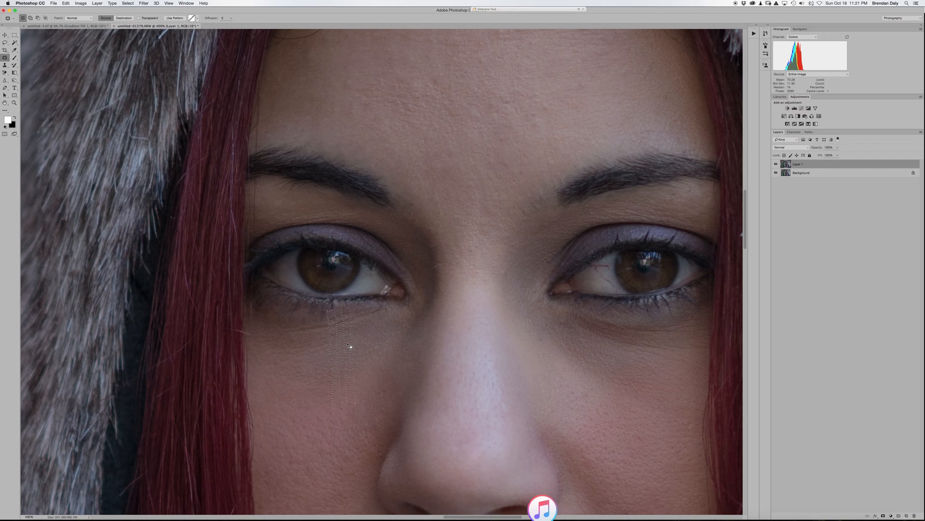
drag(349, 346, 349, 347)
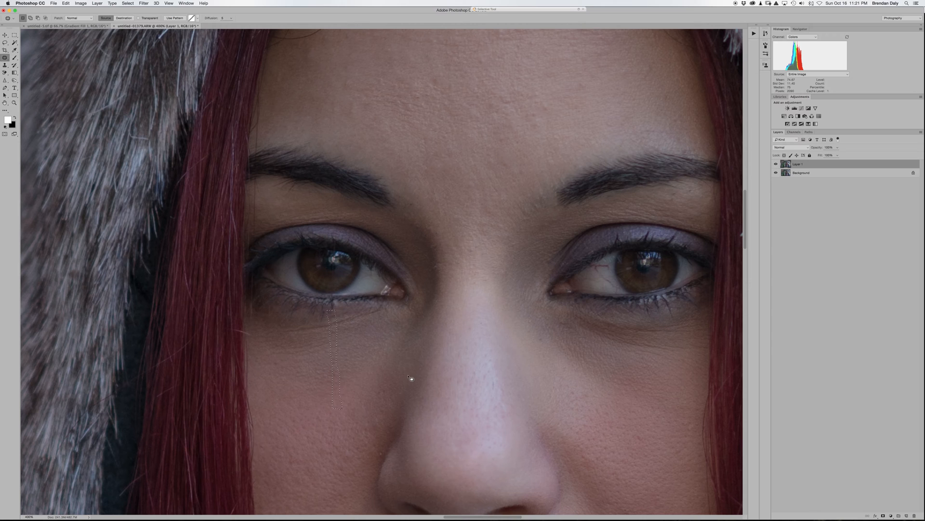
click(389, 352)
right_click(389, 353)
click(402, 349)
right_click(392, 352)
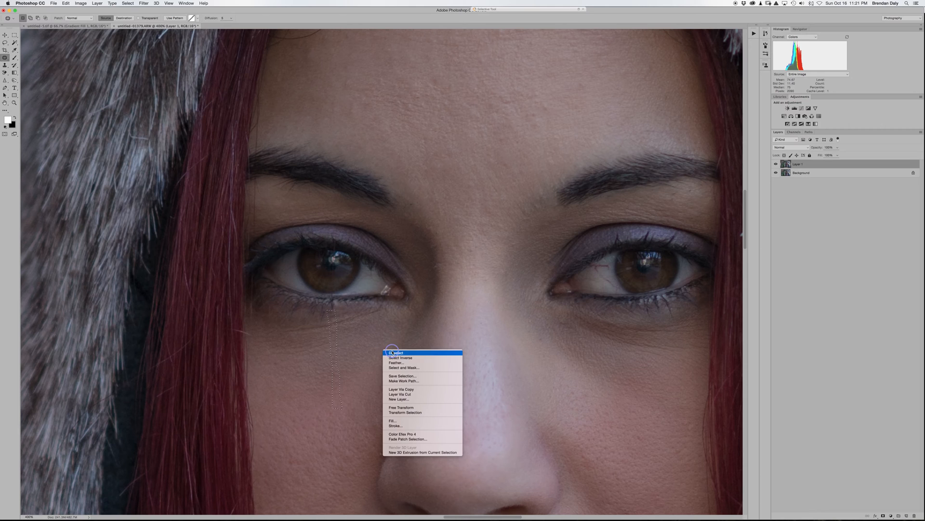
click(392, 352)
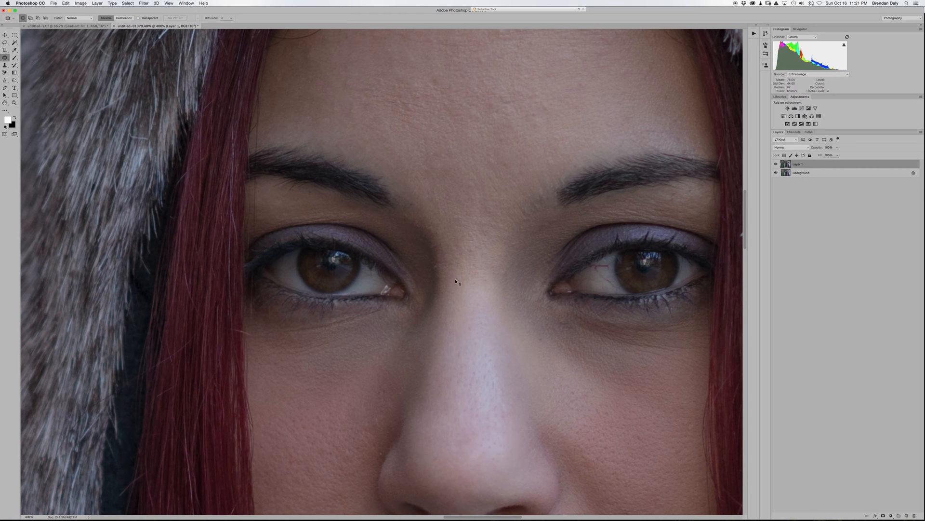
right_click(601, 269)
key(Escape)
right_click(601, 269)
key(Escape)
right_click(600, 269)
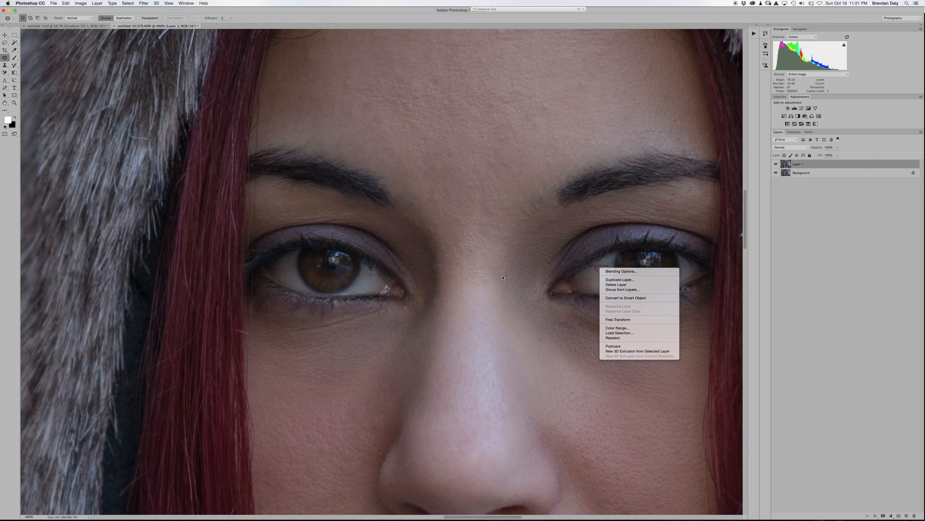
right_click(569, 359)
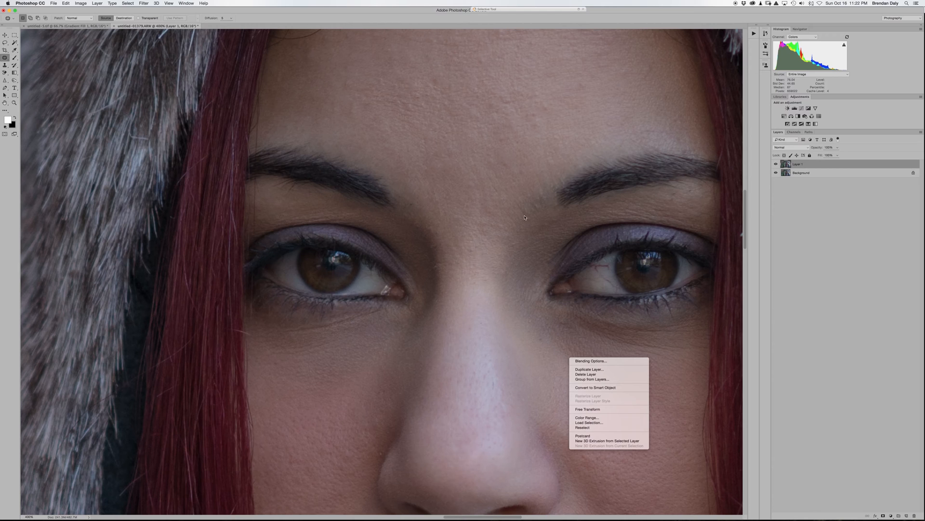
click(488, 165)
right_click(501, 156)
click(483, 180)
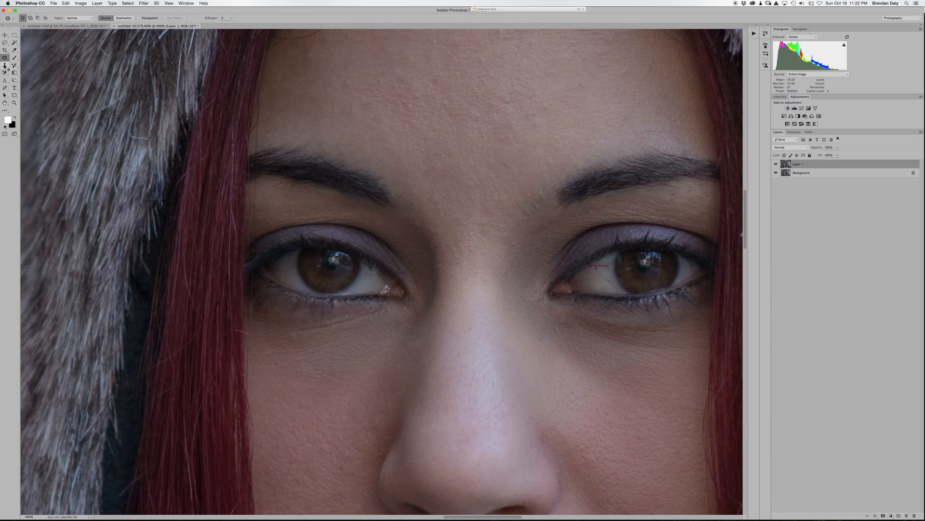
click(4, 61)
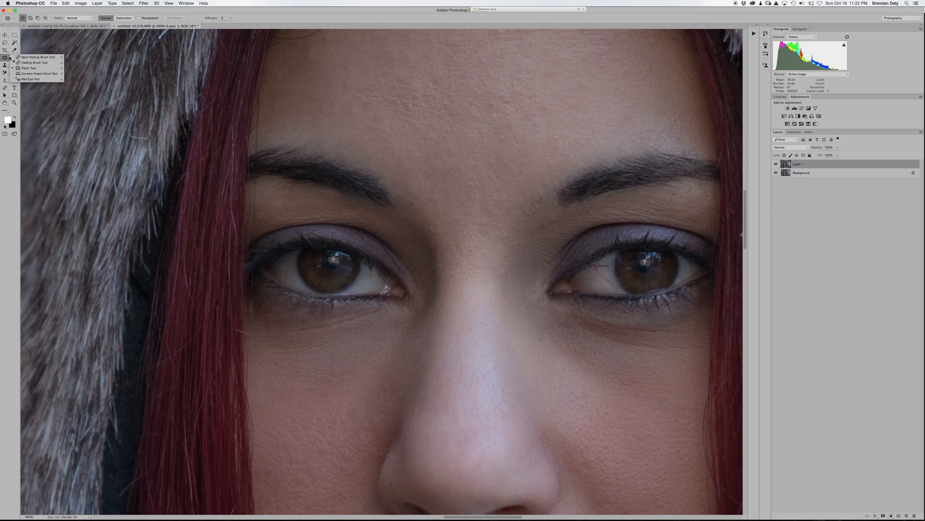
click(24, 69)
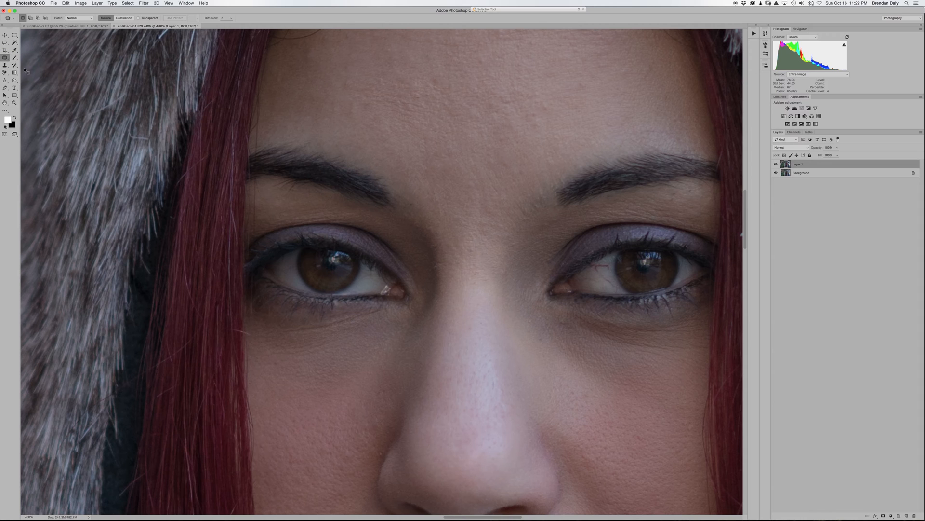
right_click(604, 264)
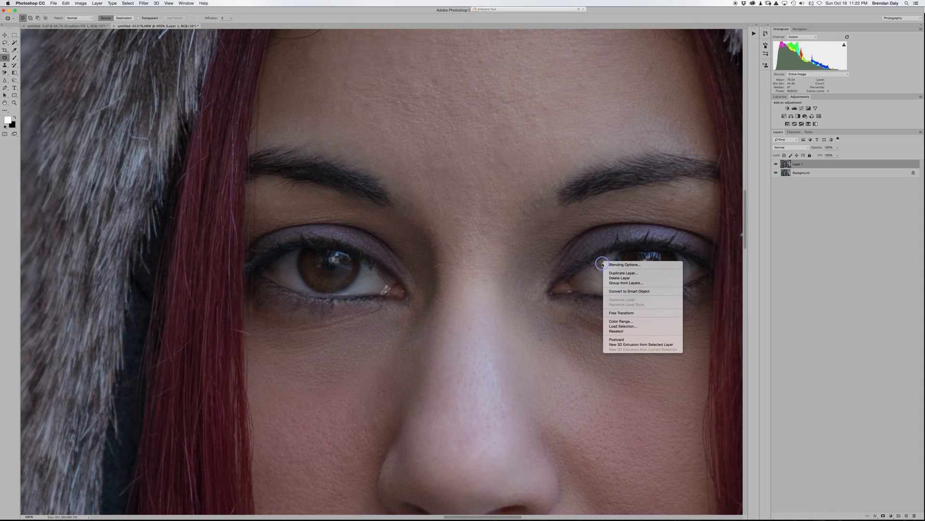
click(602, 268)
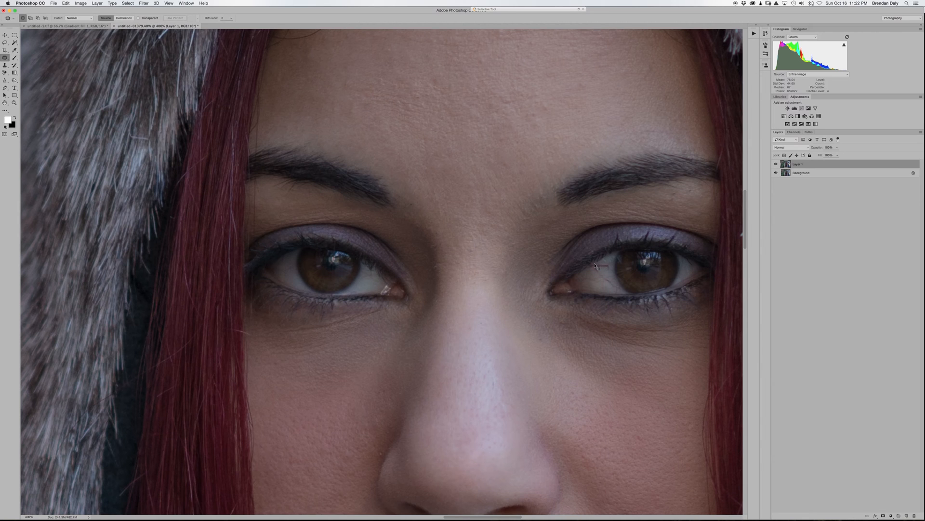
right_click(600, 272)
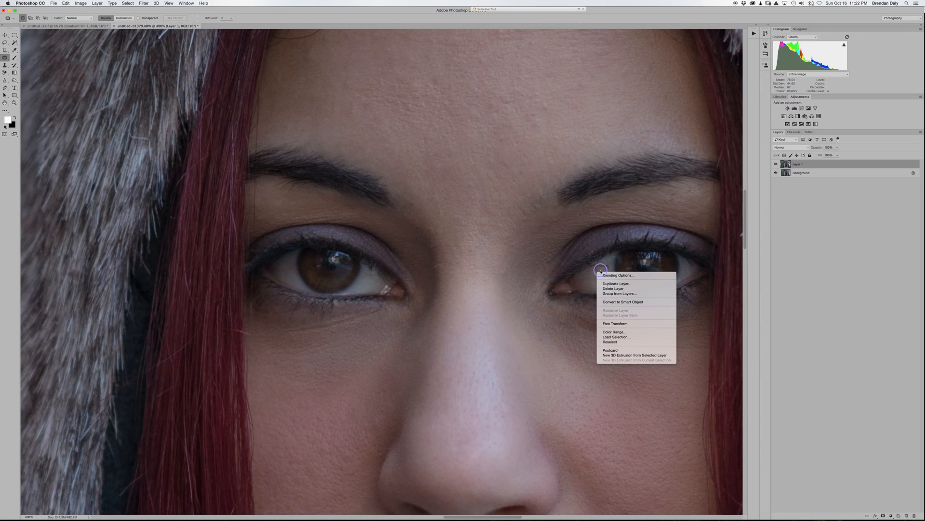
click(572, 320)
right_click(578, 347)
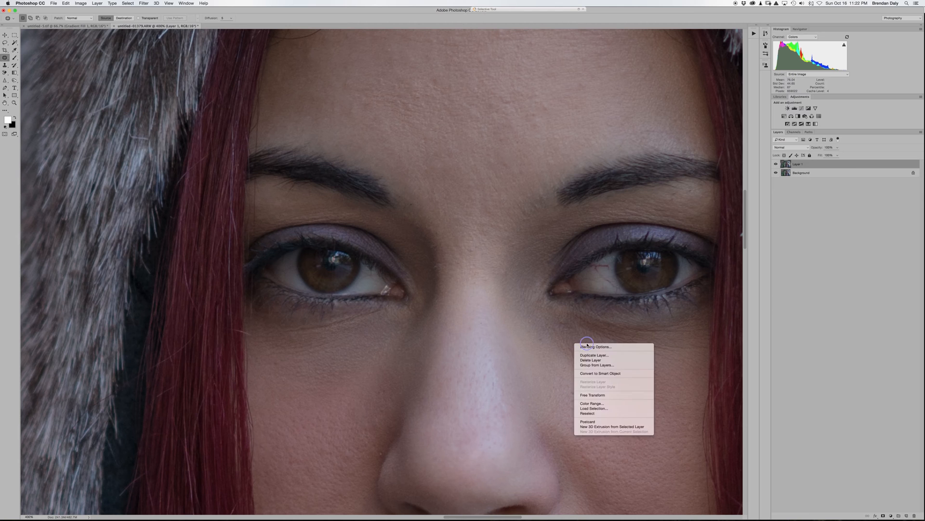
click(504, 297)
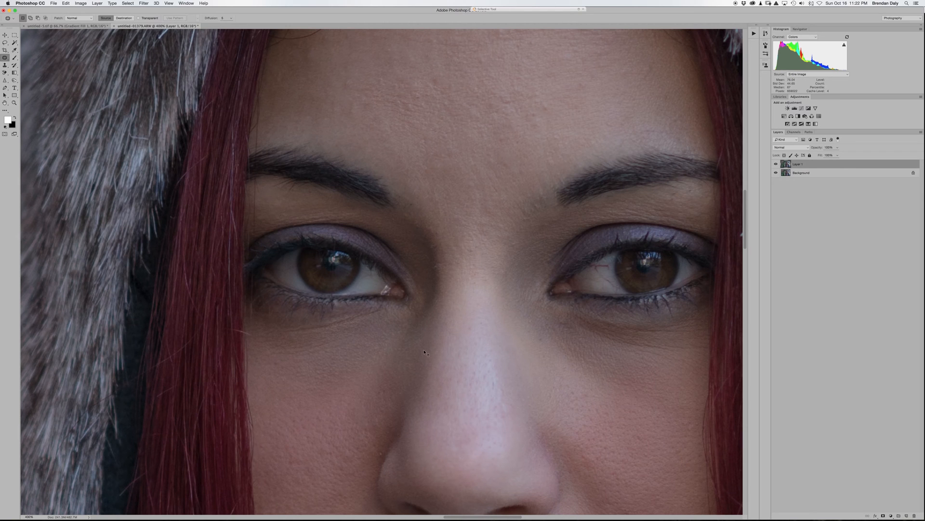
right_click(320, 362)
click(366, 402)
right_click(322, 370)
click(309, 367)
right_click(322, 349)
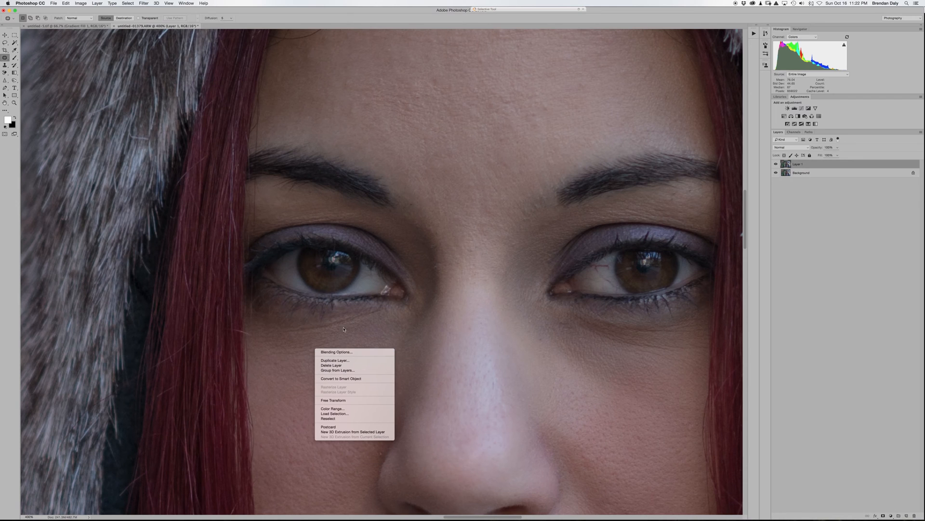
right_click(475, 332)
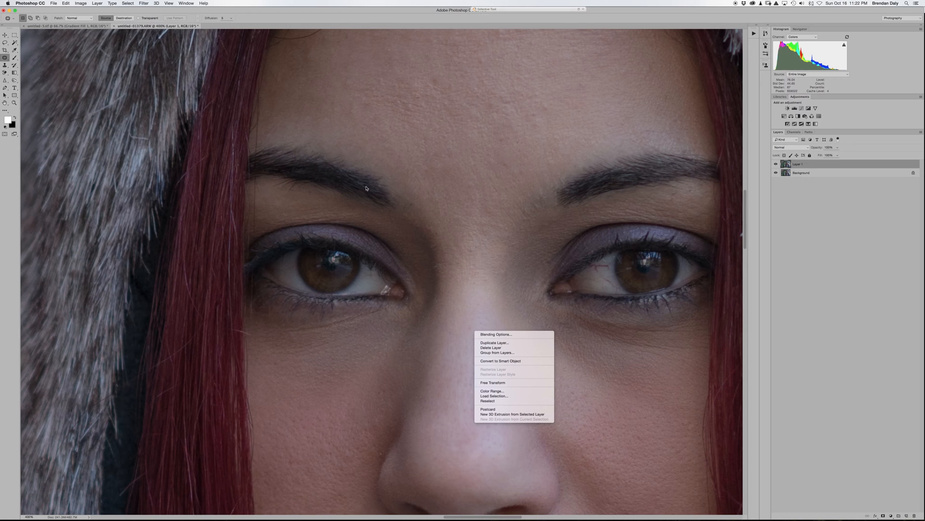
right_click(453, 169)
key(Escape)
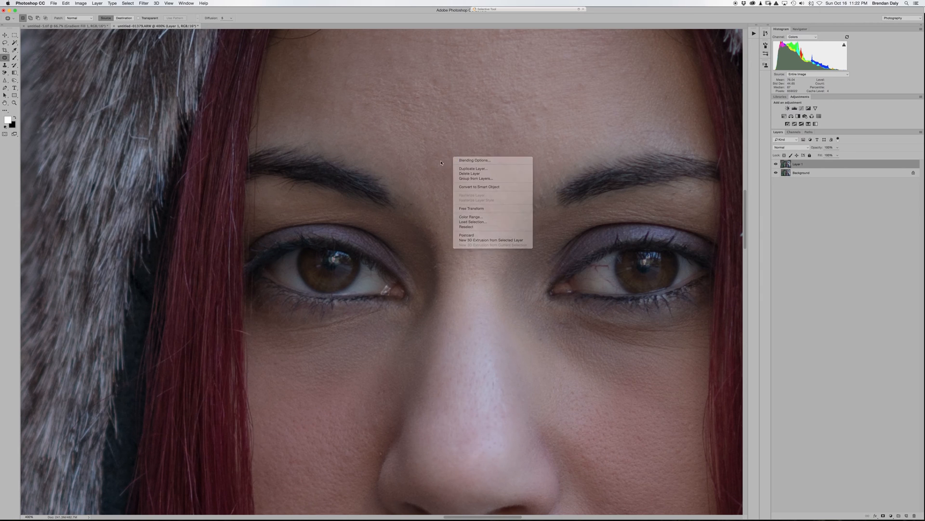
click(5, 60)
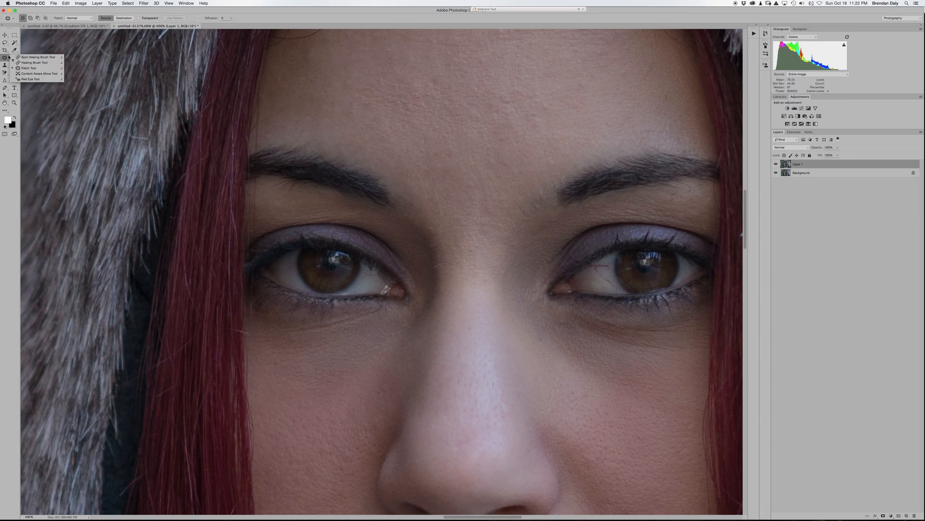
click(33, 56)
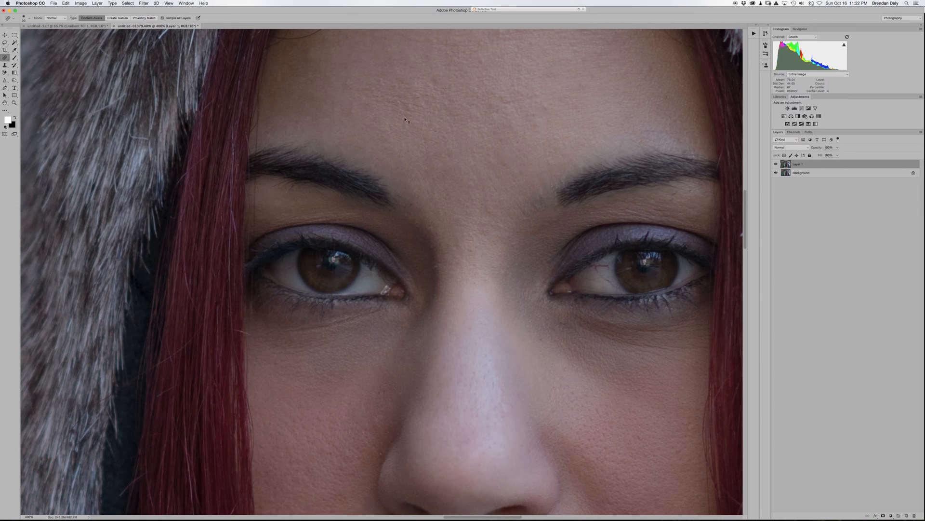
right_click(429, 126)
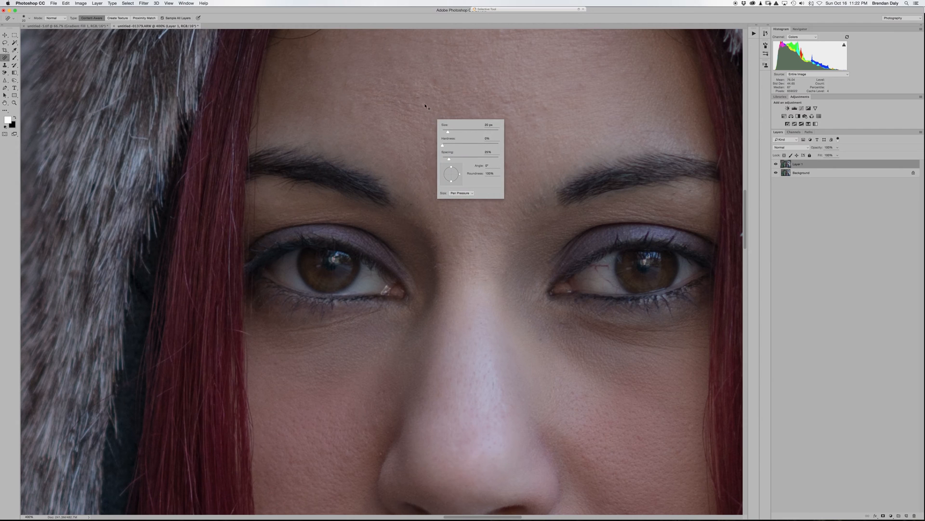
right_click(410, 100)
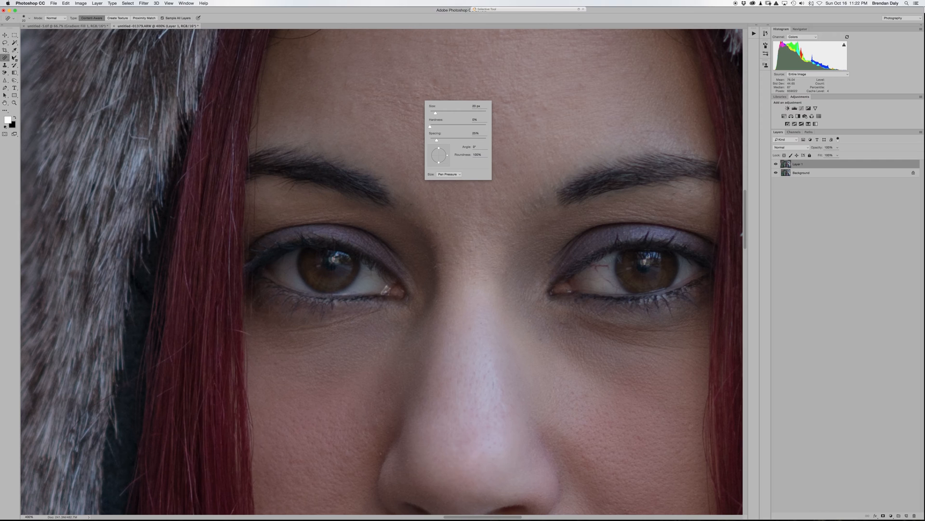
right_click(5, 58)
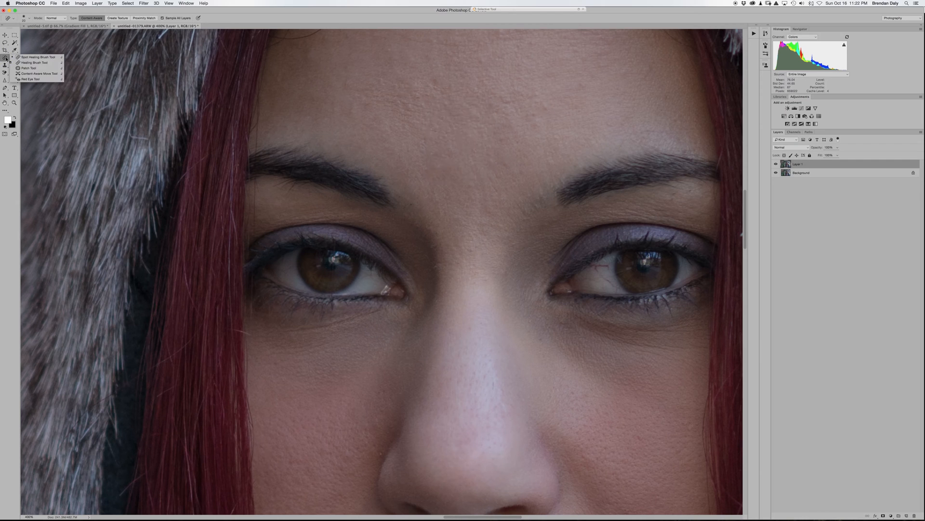
click(31, 69)
right_click(464, 195)
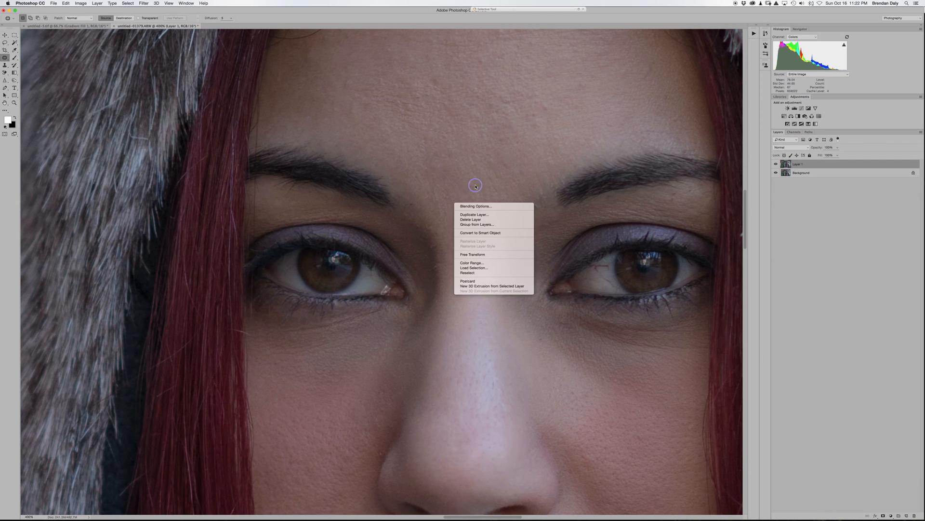
click(475, 194)
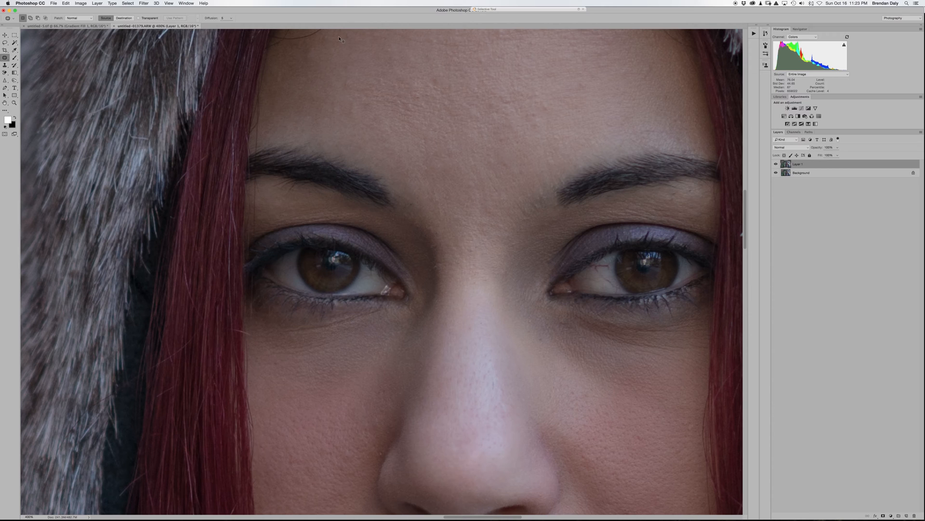
- Compare the face before and after retouching by toggling Layer 1's visibility, both close up and with the whole face in view
right_click(776, 164)
right_click(776, 163)
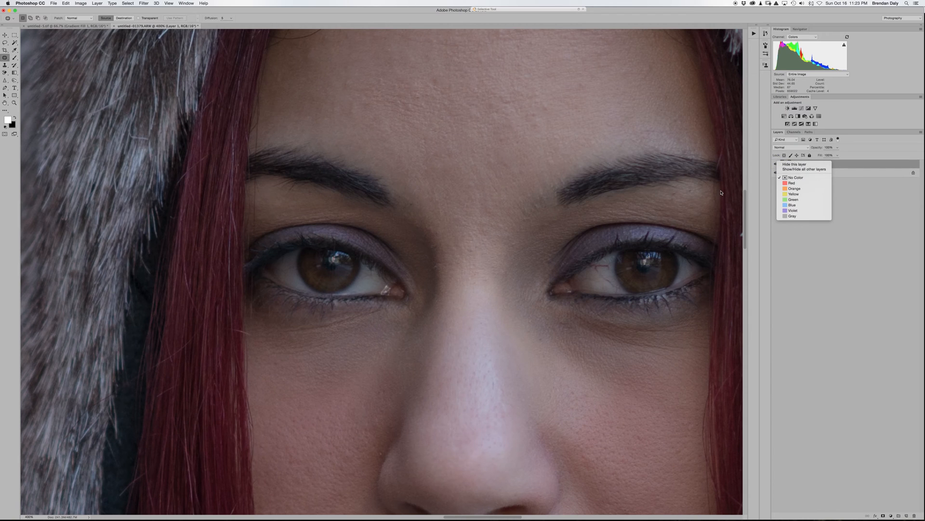
click(866, 256)
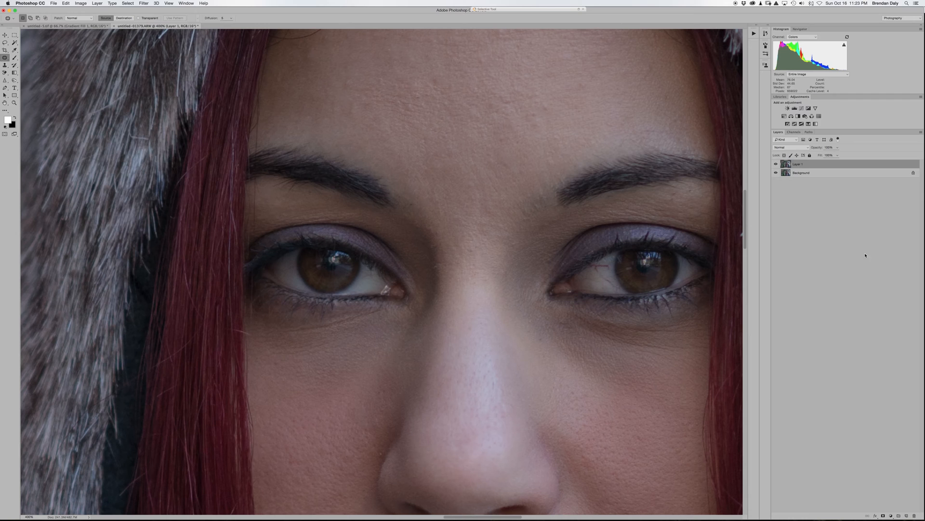
click(777, 164)
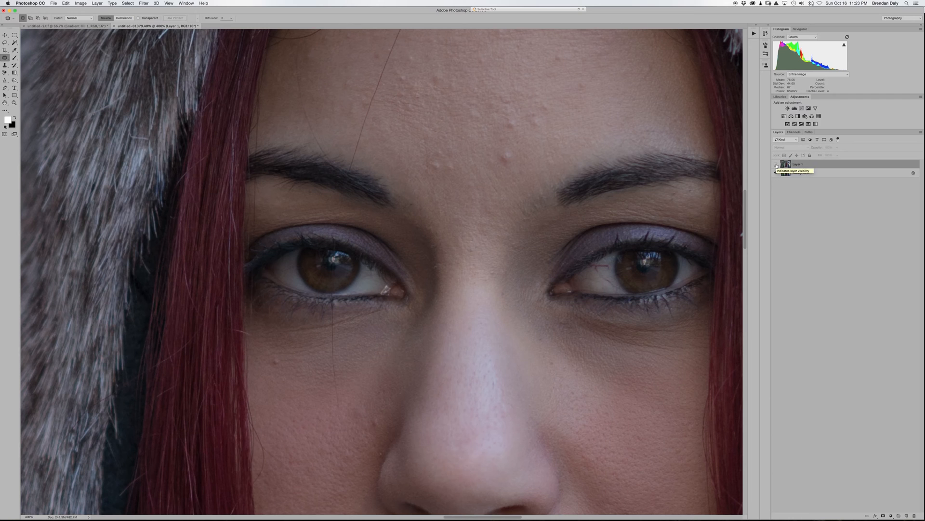
click(776, 164)
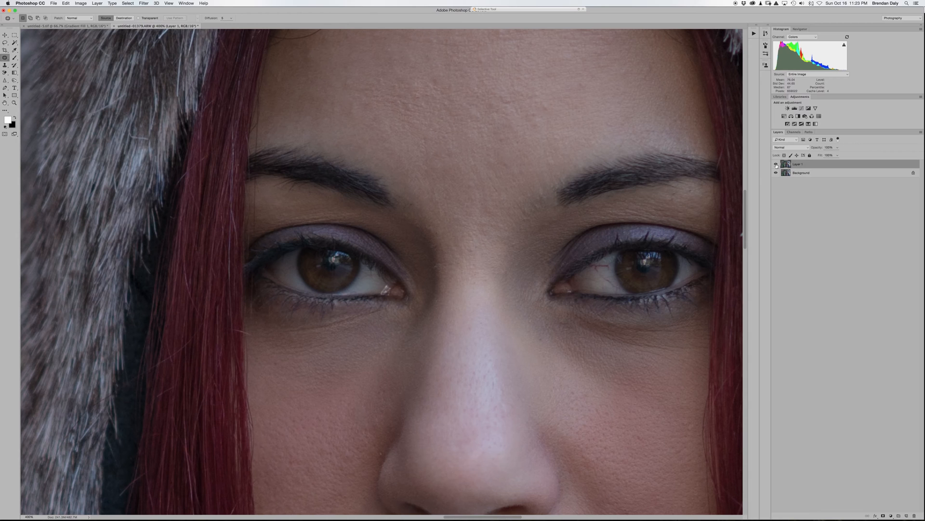
click(777, 164)
click(776, 165)
key(super+minus)
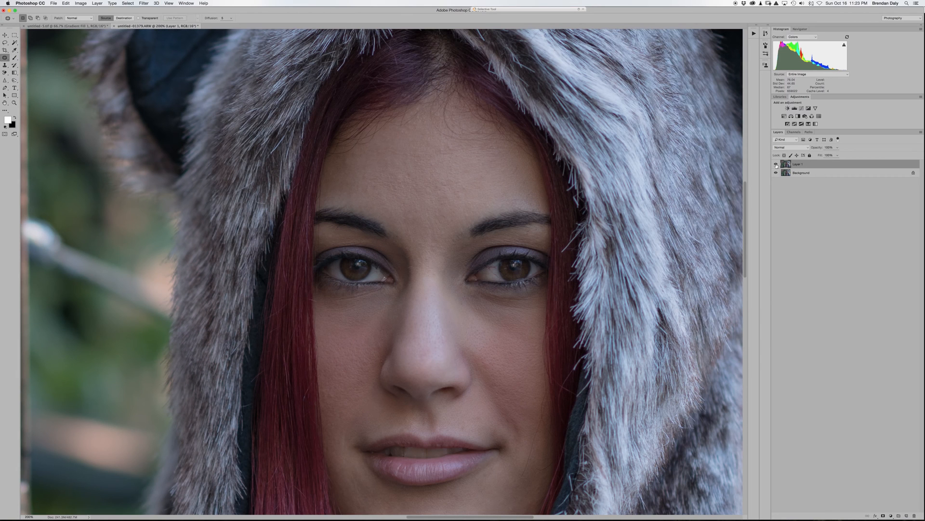
click(776, 164)
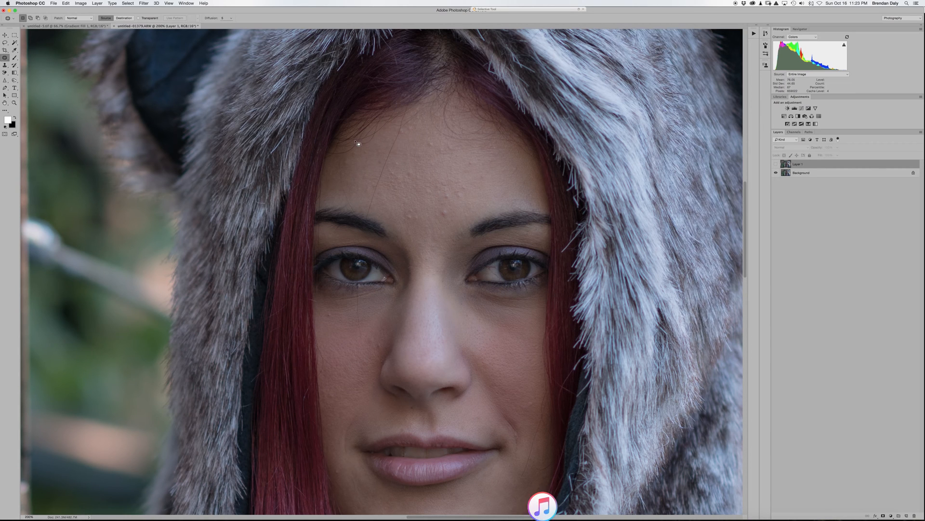
click(775, 164)
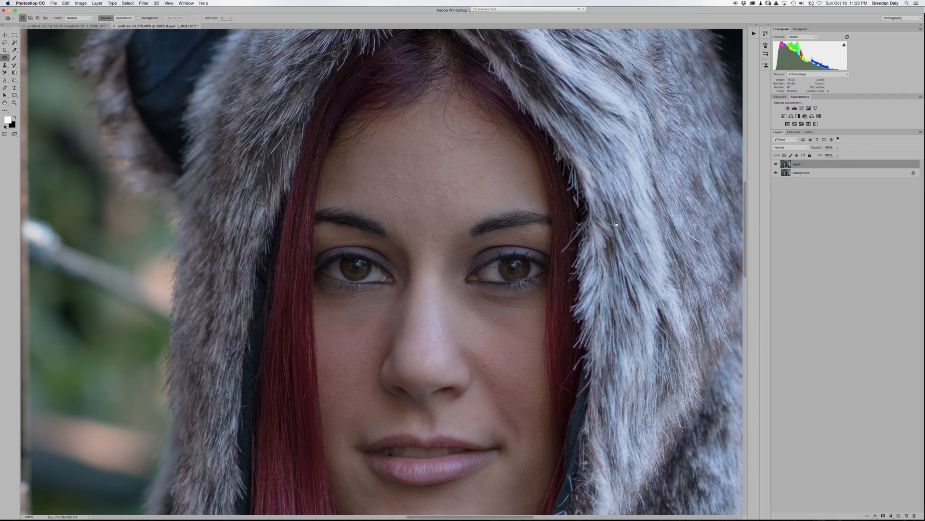
- Flatten the image so the retouched layer merges into the Background
scroll(615, 223, down, 5)
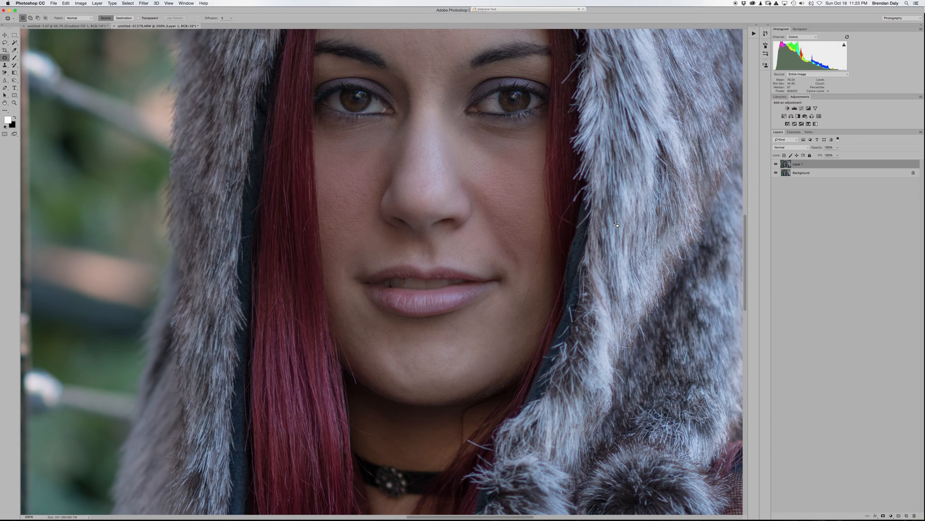
click(98, 4)
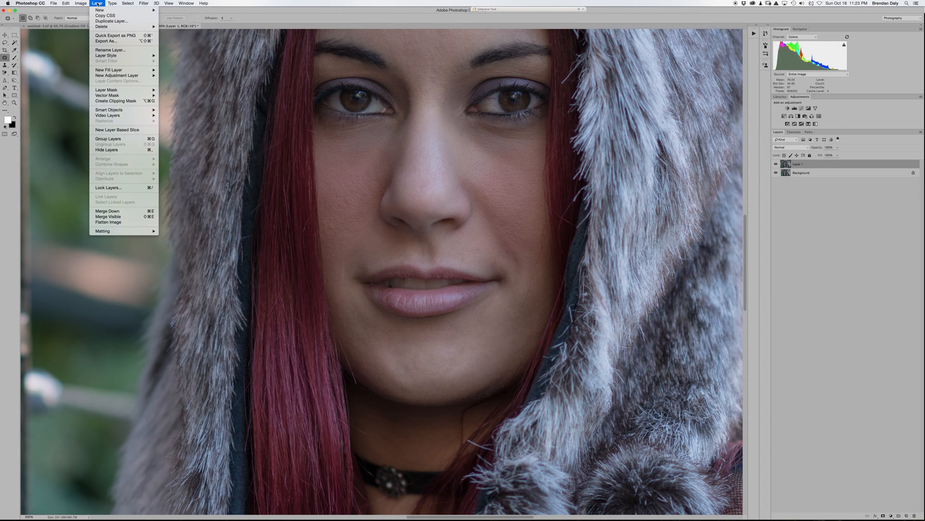
click(112, 222)
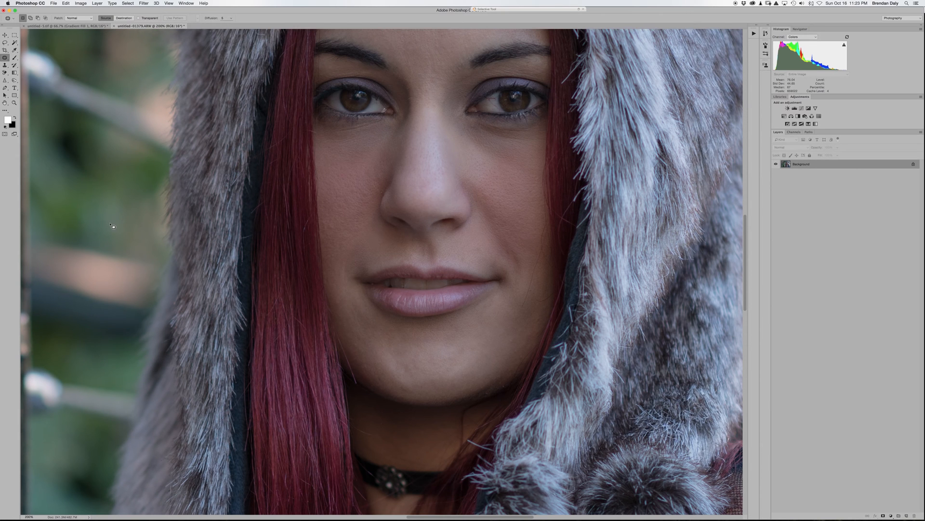
- Run the Frequency Separation action from the Portrait Actions set on the flattened image
scroll(281, 241, up, 5)
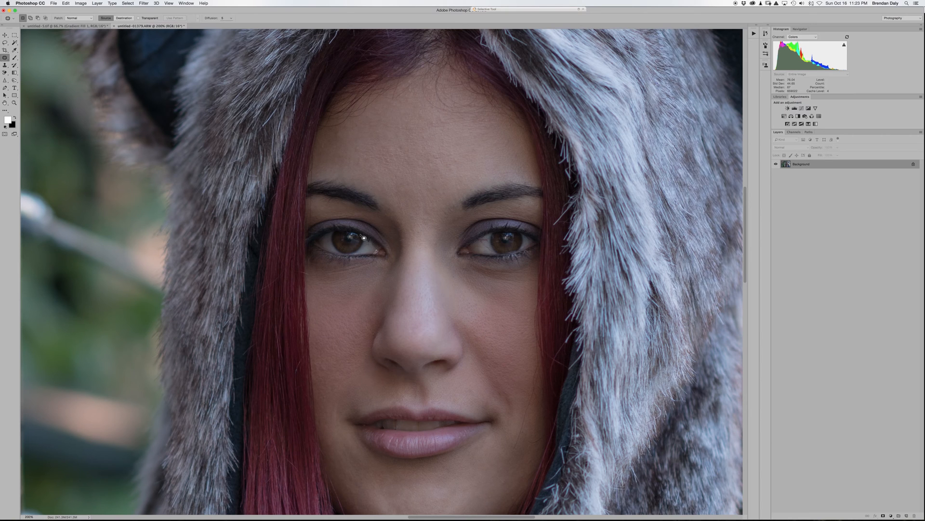
key(super+minus)
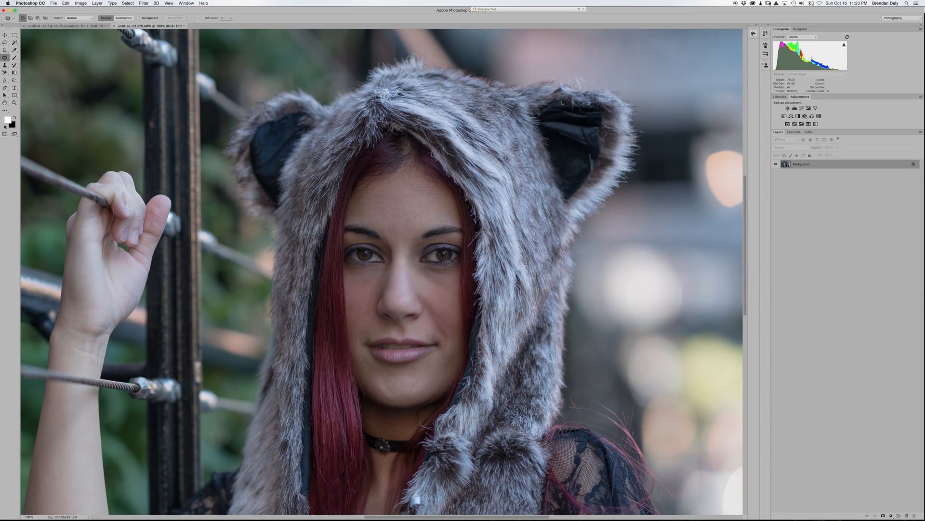
click(754, 33)
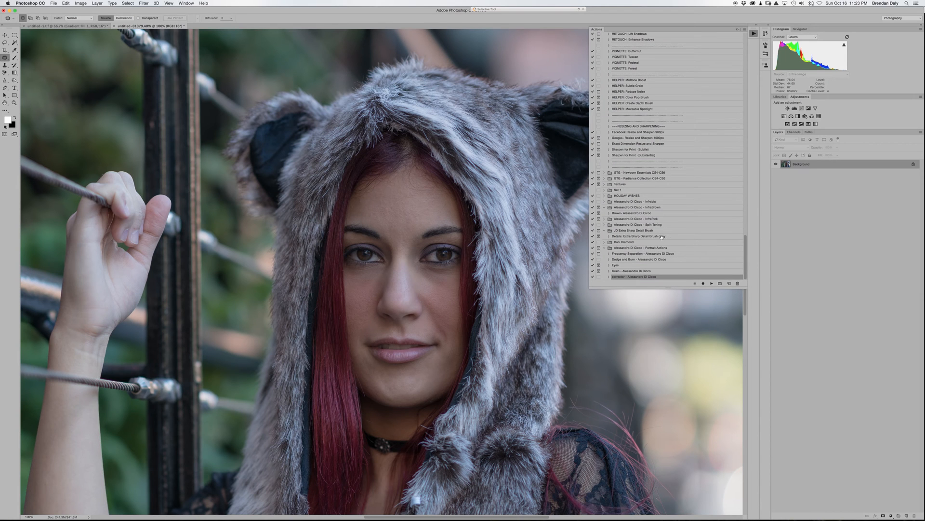
click(652, 254)
click(711, 283)
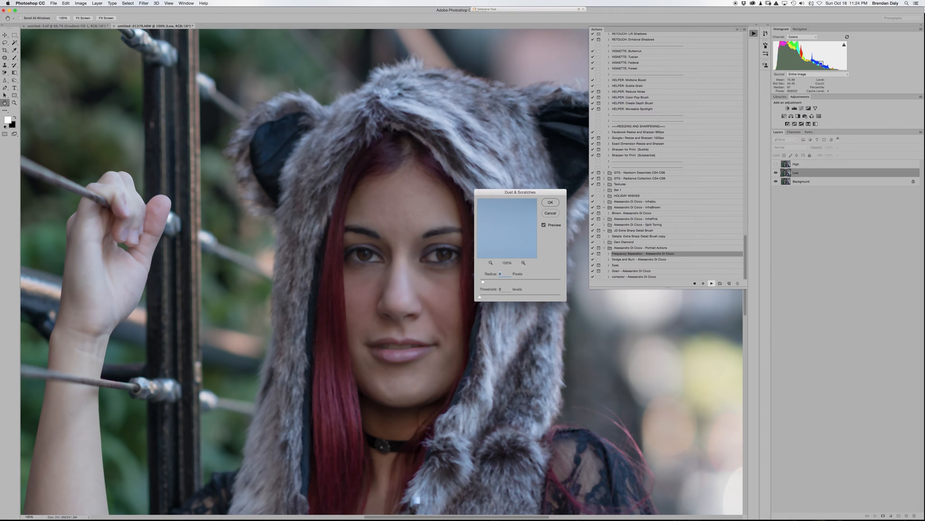
- Preview Dust & Scratches on the eye area, set its radius to 11 pixels and apply it to the Low layer
click(753, 33)
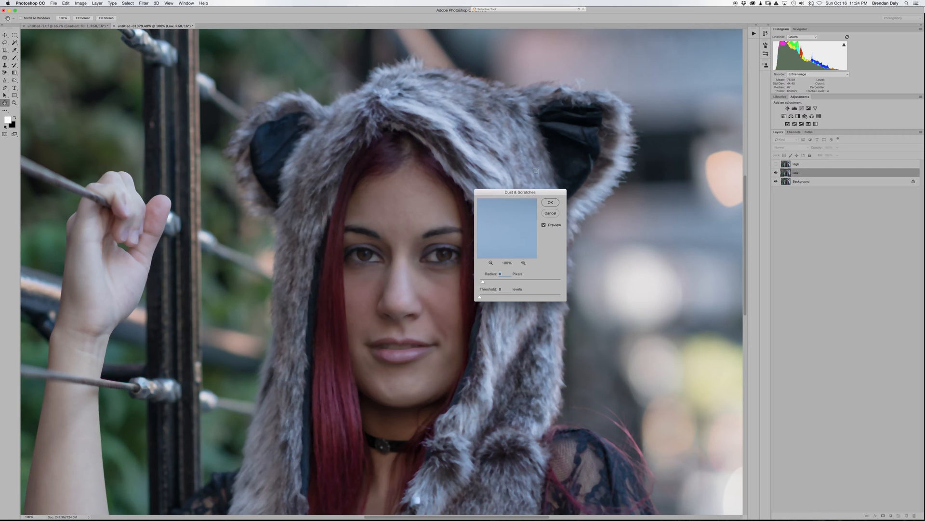
drag(523, 191, 632, 160)
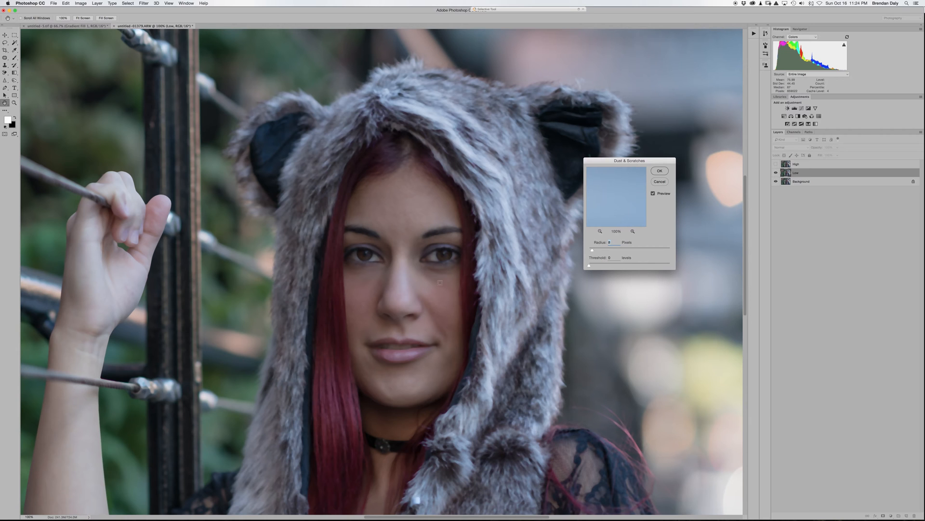
click(436, 259)
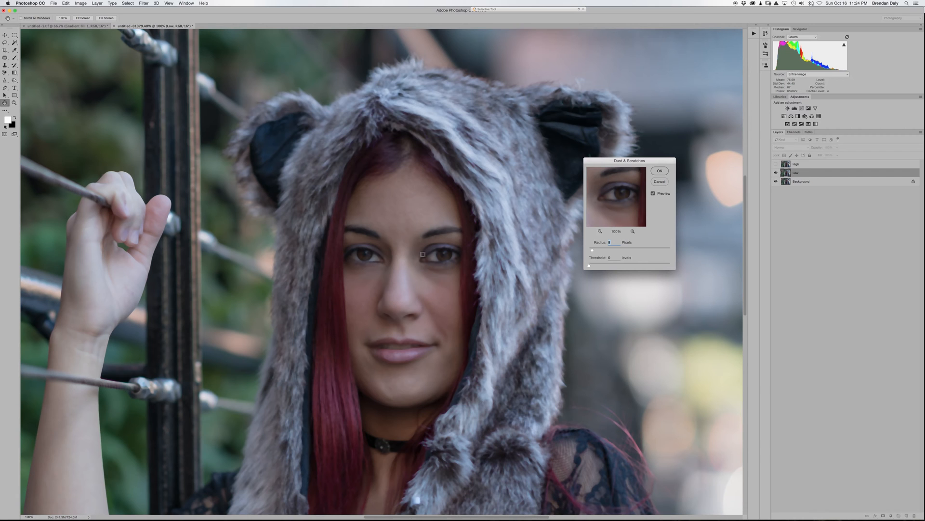
drag(593, 251, 594, 251)
scroll(594, 251, left, 1)
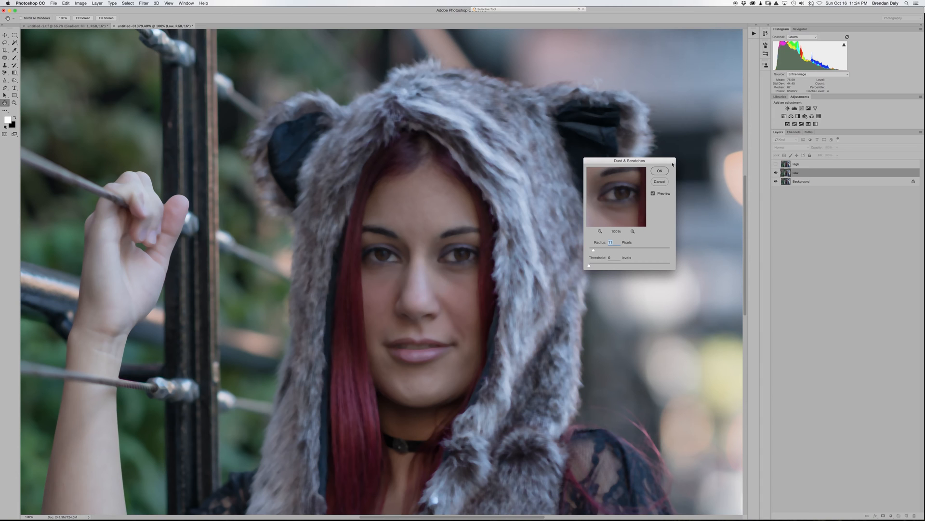
click(660, 171)
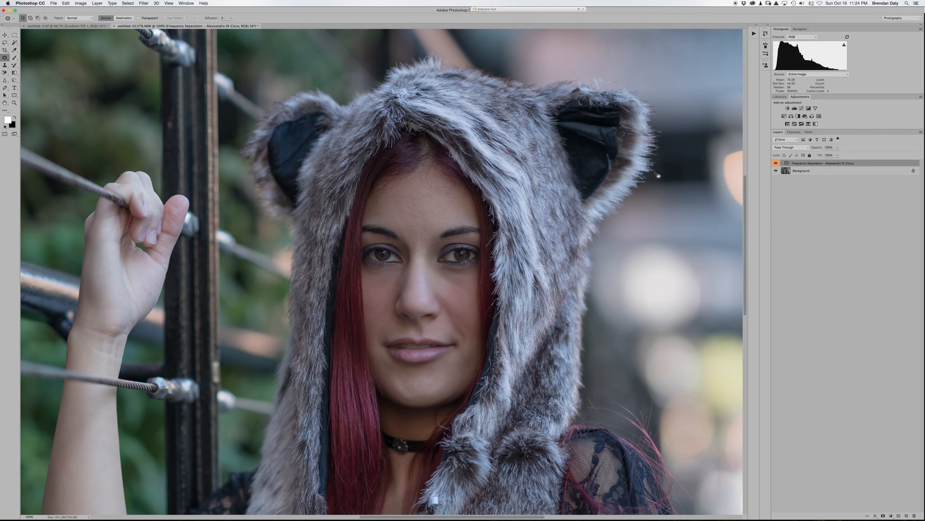
- On the Low layer of the Frequency Separation group, lasso the cheek below the eye and apply an 11-pixel Gaussian Blur
click(783, 164)
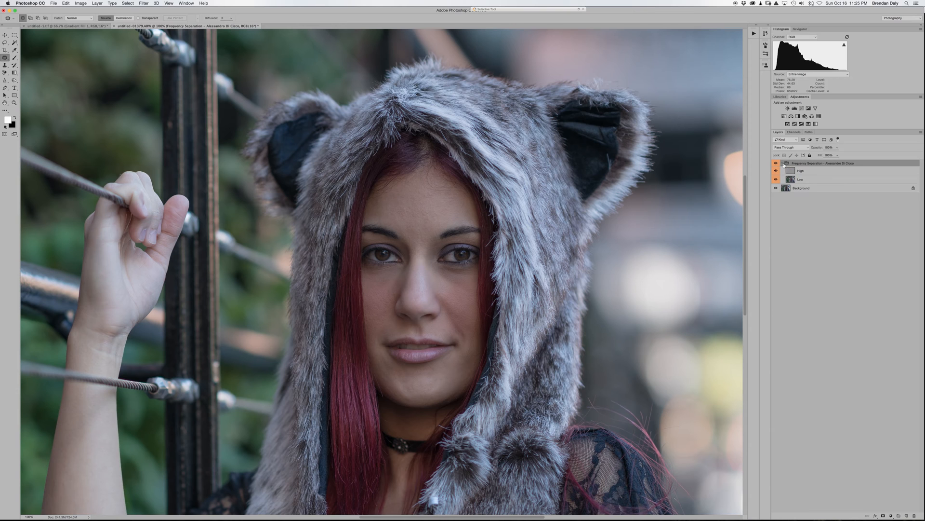
click(823, 181)
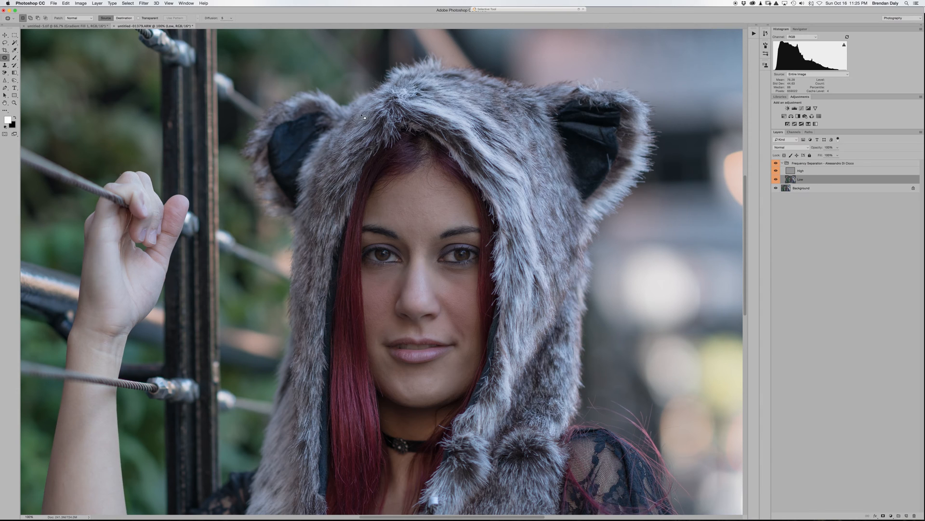
click(5, 43)
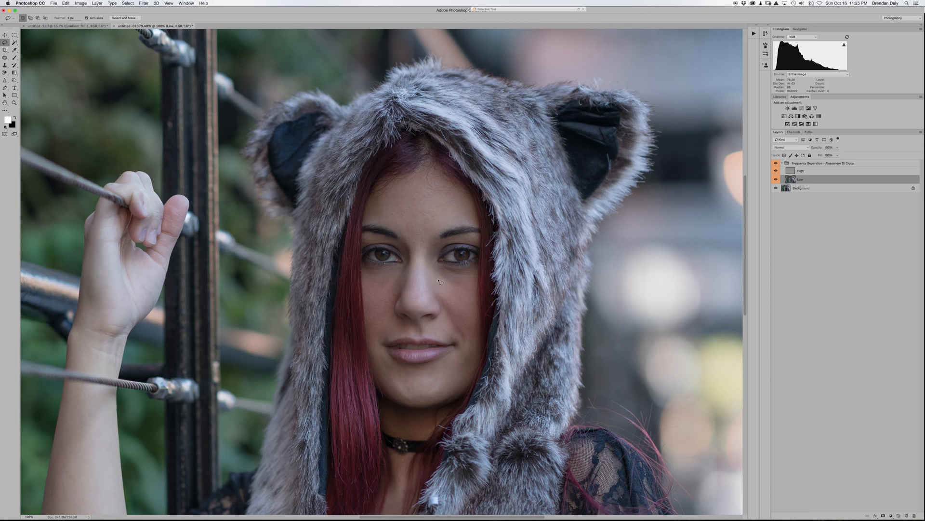
mouse_move(438, 279)
mouse_down()
mouse_move(440, 305)
mouse_move(462, 297)
mouse_move(448, 273)
mouse_move(433, 275)
mouse_move(434, 286)
mouse_move(444, 298)
mouse_move(464, 297)
mouse_up()
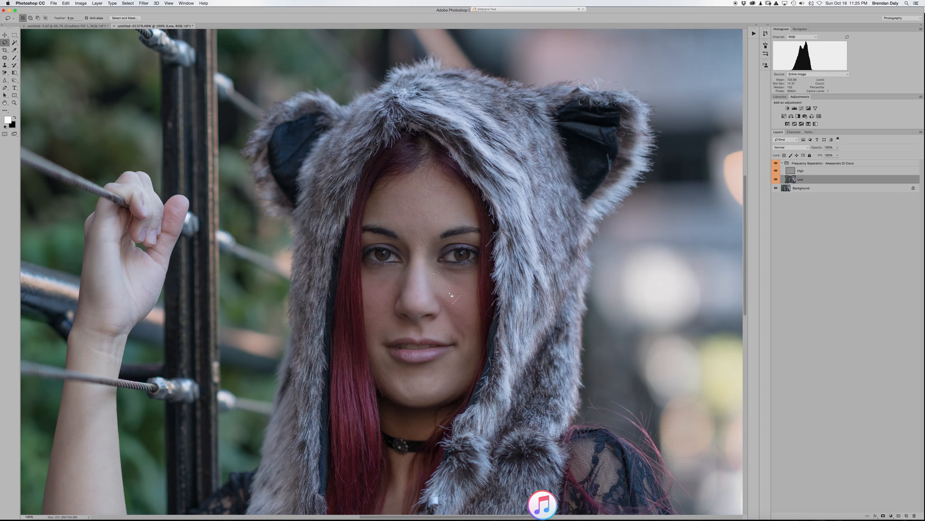
click(144, 4)
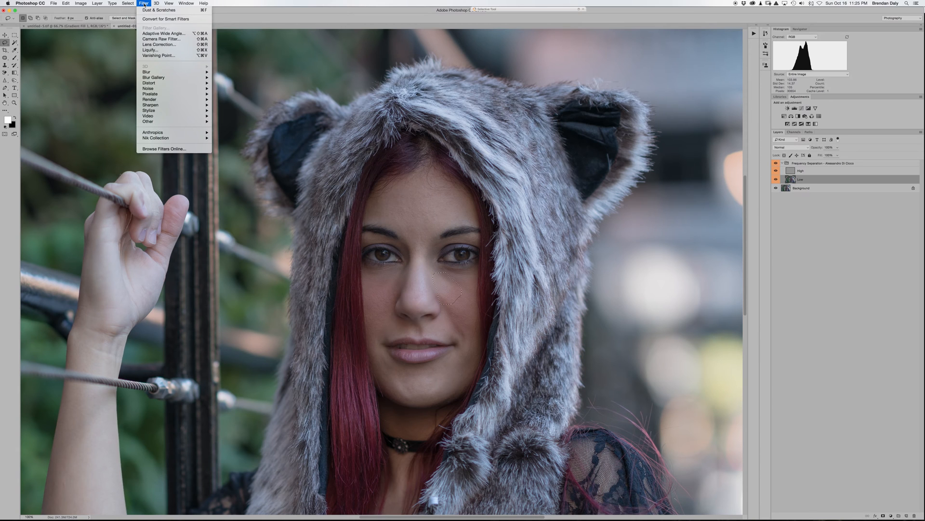
mouse_move(167, 72)
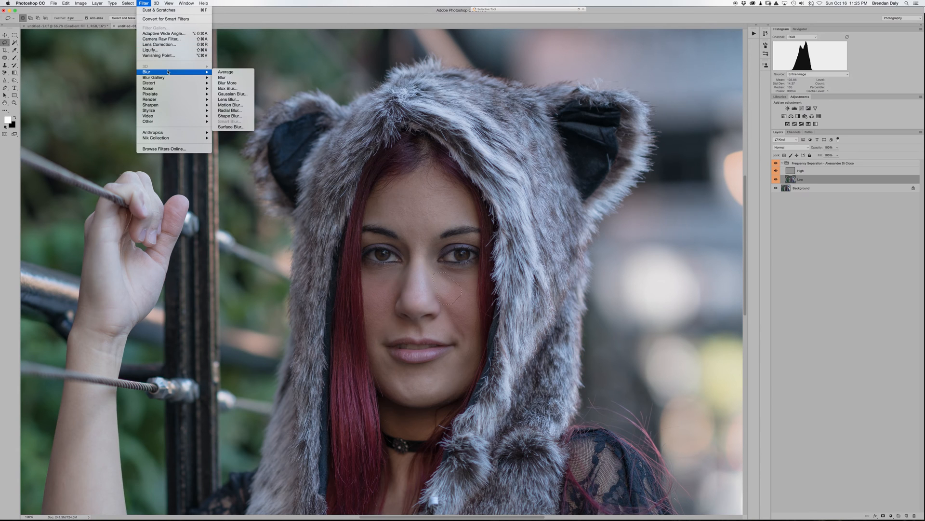
click(232, 94)
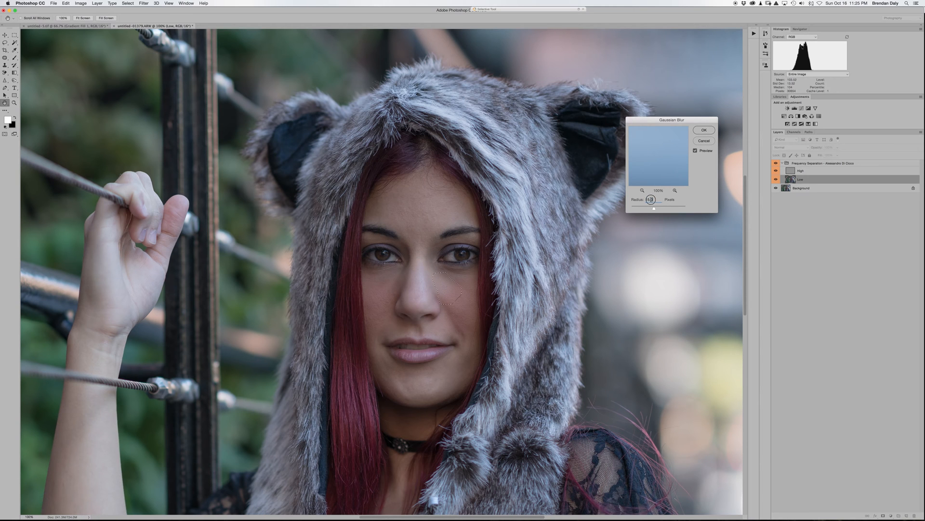
text(11)
click(704, 130)
- On the Low layer, lasso the forehead, nose and under-eye areas in turn and apply Gaussian Blur to each patch
key(l)
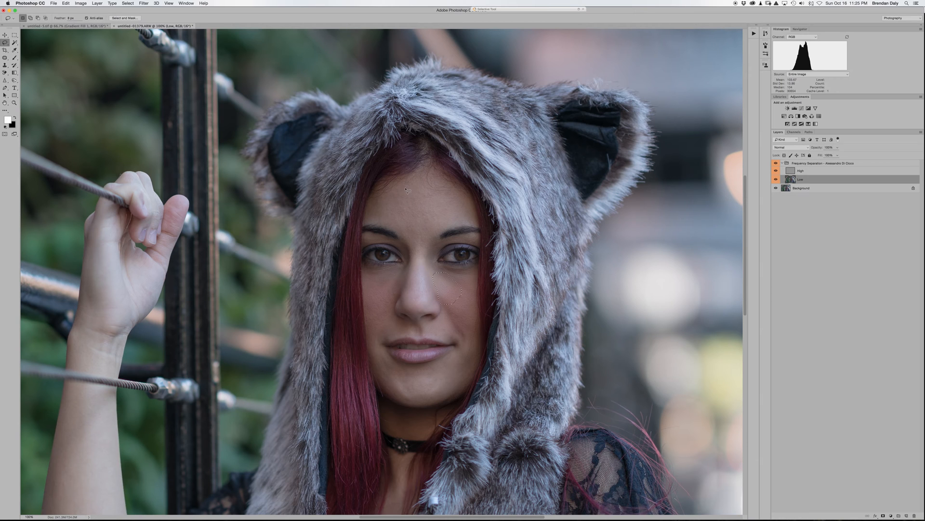
mouse_move(413, 187)
mouse_down()
mouse_move(460, 193)
mouse_move(474, 221)
mouse_move(415, 238)
mouse_move(368, 222)
mouse_move(377, 199)
mouse_move(405, 187)
mouse_up()
mouse_move(414, 258)
mouse_down()
mouse_move(406, 239)
mouse_move(418, 238)
mouse_move(432, 309)
mouse_move(402, 307)
mouse_move(411, 273)
mouse_up()
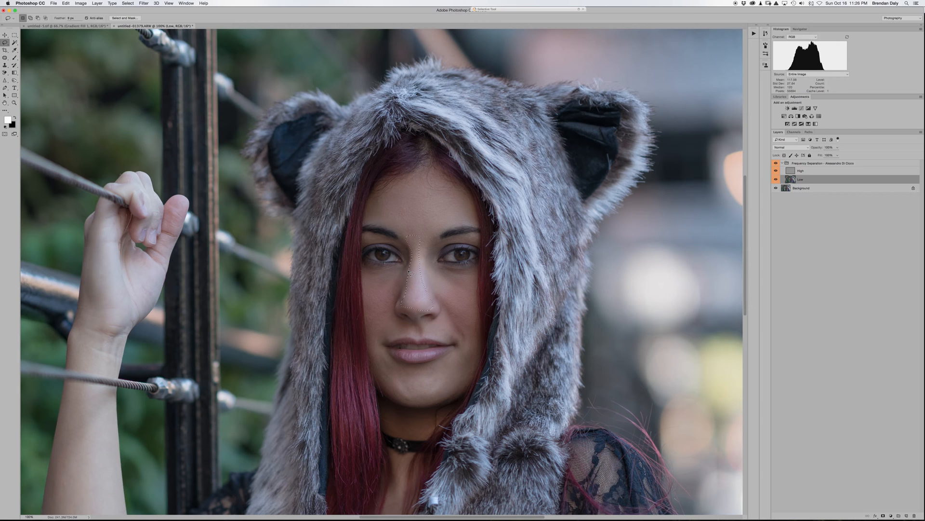
mouse_move(439, 256)
mouse_down()
mouse_move(456, 242)
mouse_move(433, 245)
mouse_move(426, 260)
mouse_move(445, 281)
mouse_move(470, 275)
mouse_move(472, 267)
mouse_move(438, 261)
mouse_up()
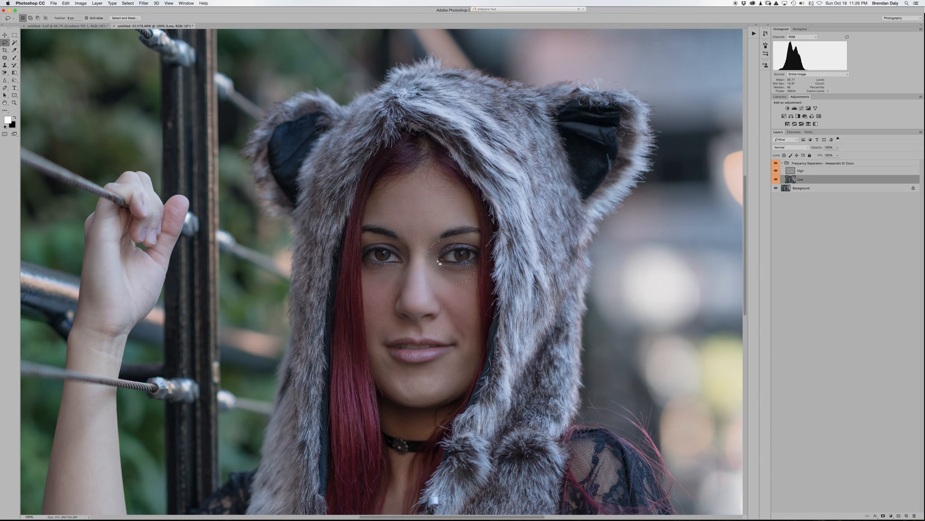
mouse_move(401, 258)
mouse_down()
mouse_move(398, 247)
mouse_move(409, 266)
mouse_move(385, 276)
mouse_move(362, 263)
mouse_move(398, 267)
mouse_move(407, 261)
mouse_move(400, 249)
mouse_move(404, 260)
mouse_up()
mouse_move(446, 280)
mouse_down()
mouse_move(473, 284)
mouse_move(478, 344)
mouse_move(467, 384)
mouse_move(444, 326)
mouse_move(443, 280)
mouse_up()
- Blur lassoed patches of the cheek, chin and background beside the hood on the Low layer, repeating the last Gaussian Blur
mouse_move(365, 276)
mouse_down()
mouse_move(402, 279)
mouse_move(383, 354)
mouse_move(363, 333)
mouse_move(368, 319)
mouse_up()
key(super+f)
mouse_move(391, 363)
mouse_down()
mouse_move(448, 363)
mouse_move(451, 386)
mouse_move(437, 398)
mouse_move(397, 397)
mouse_move(379, 382)
mouse_move(382, 359)
mouse_move(395, 368)
mouse_up()
click(776, 164)
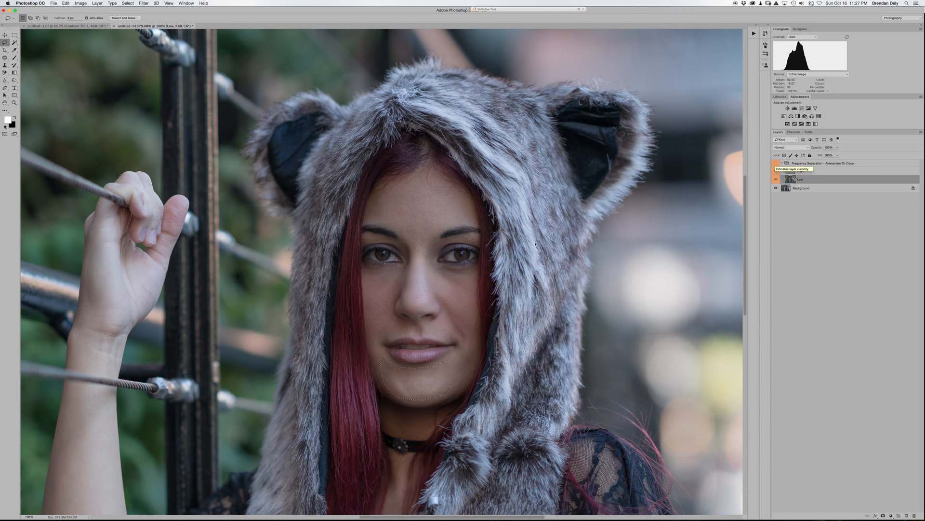
mouse_move(247, 310)
mouse_down()
mouse_move(262, 323)
mouse_move(245, 312)
mouse_up()
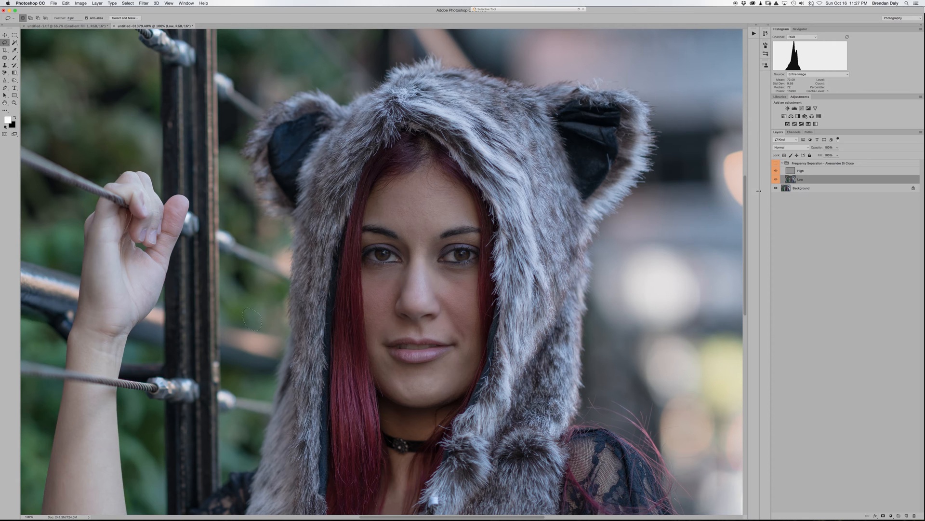
- Examine the smoothed face up close and compare the image with the Frequency Separation group hidden and shown
key(super+equal)
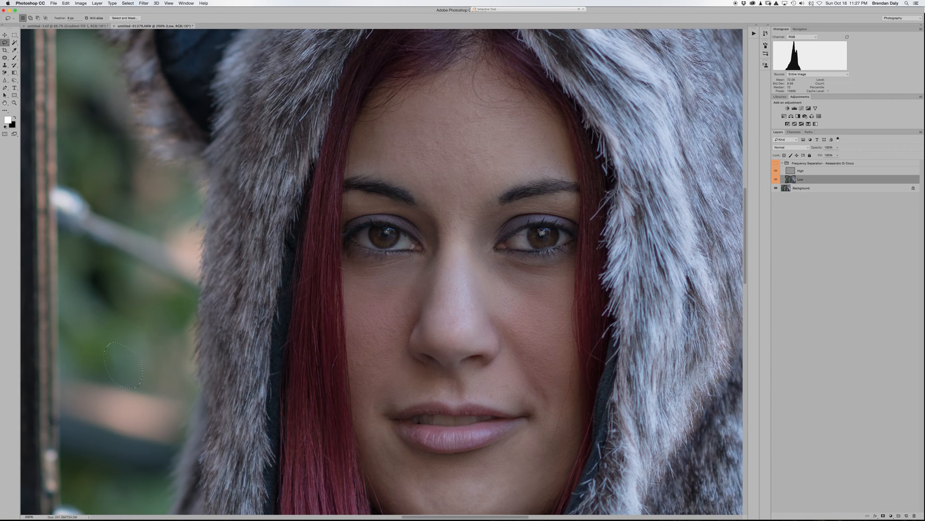
scroll(540, 232, down, 3)
scroll(541, 231, up, 1)
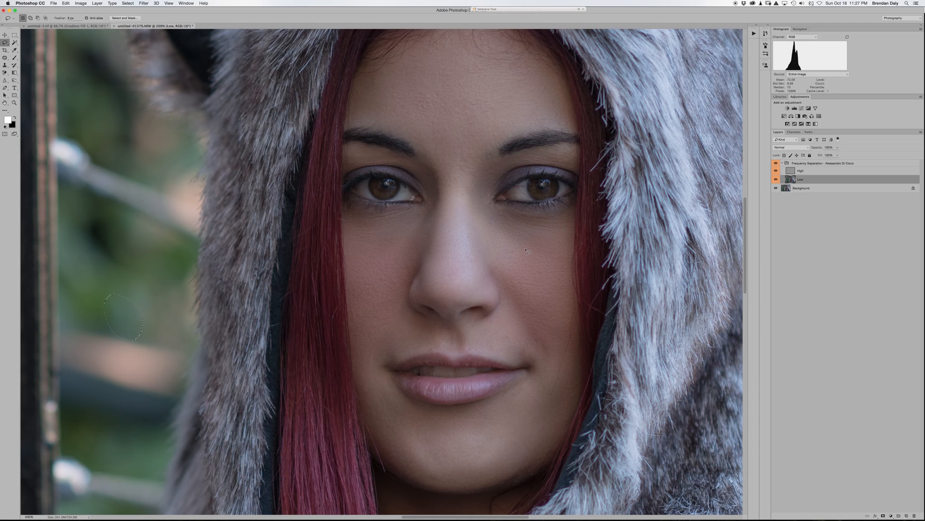
key(super+minus)
key(super+minus)
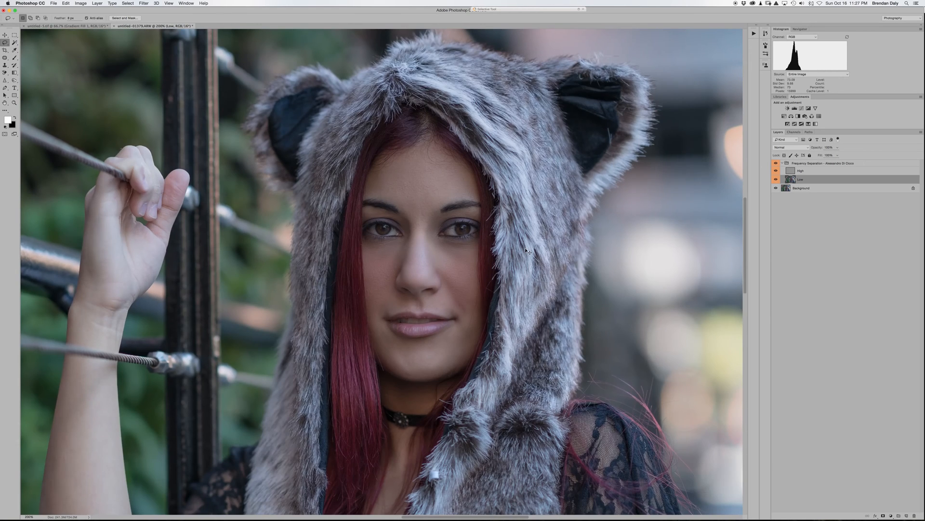
key(super+minus)
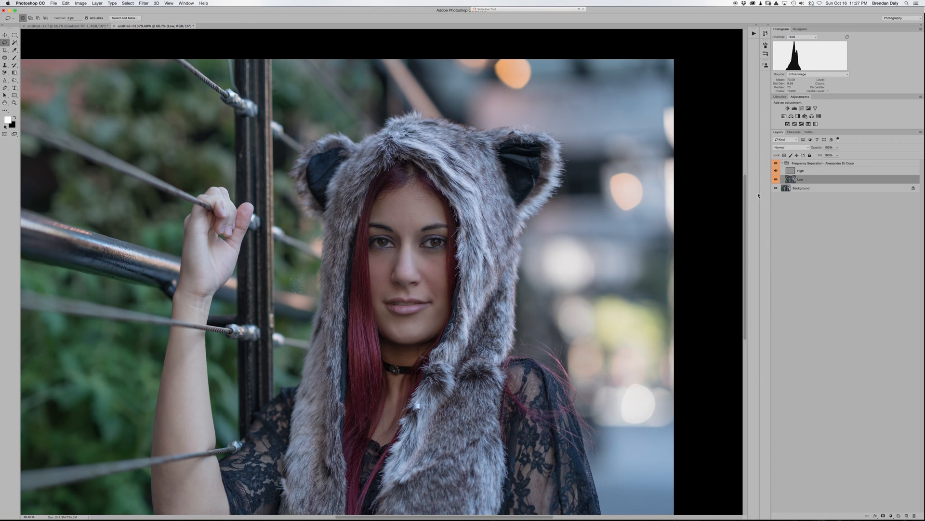
click(777, 164)
click(777, 164)
- Lasso uneven areas of the raised forearm and elbow on the Low layer and smooth them with Gaussian Blur
scroll(317, 241, down, 10)
mouse_move(173, 250)
mouse_down()
mouse_move(212, 270)
mouse_move(215, 304)
mouse_move(189, 299)
mouse_move(175, 283)
mouse_move(172, 253)
mouse_up()
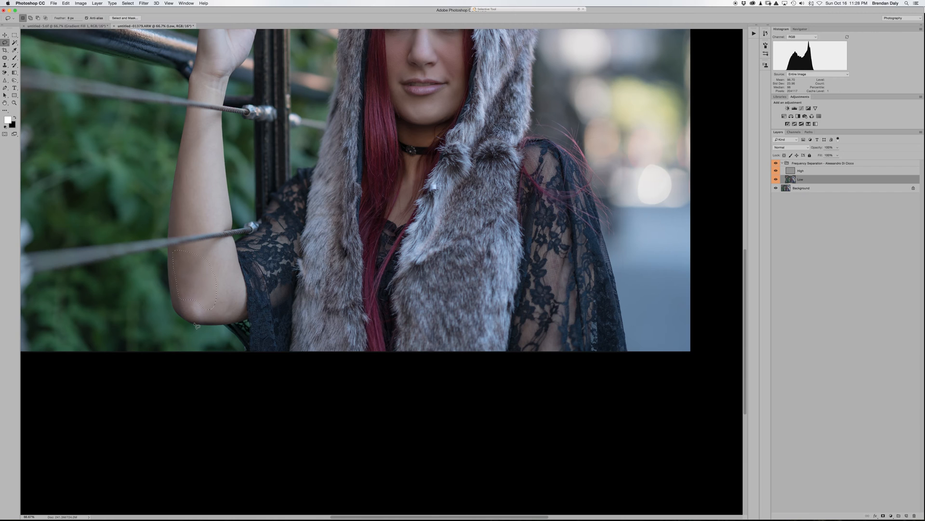
mouse_move(191, 313)
mouse_down()
mouse_move(196, 300)
mouse_move(222, 310)
mouse_move(192, 317)
mouse_up()
mouse_move(193, 140)
mouse_down()
mouse_move(202, 123)
mouse_move(191, 185)
mouse_move(182, 187)
mouse_move(195, 134)
mouse_up()
scroll(193, 133, up, 3)
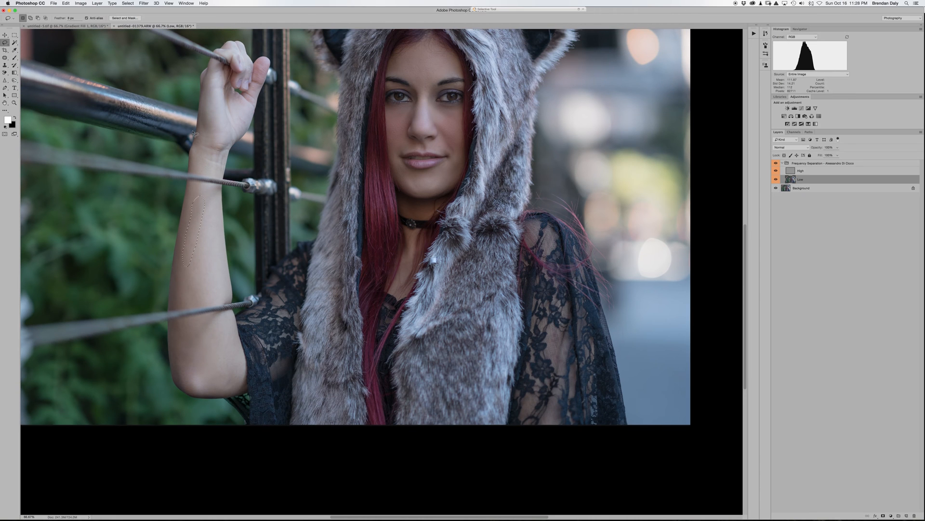
scroll(224, 134, up, 4)
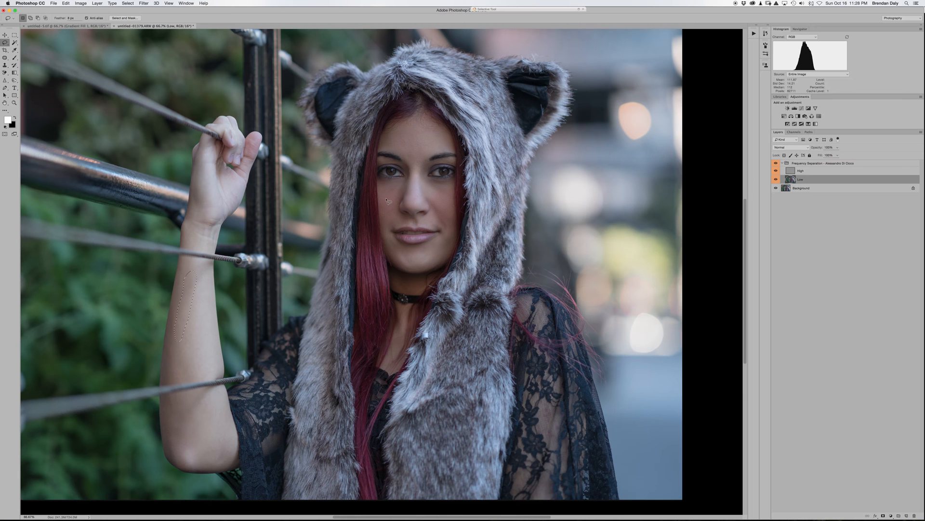
- Clear the selection and flatten the Frequency Separation group into the Background
right_click(314, 175)
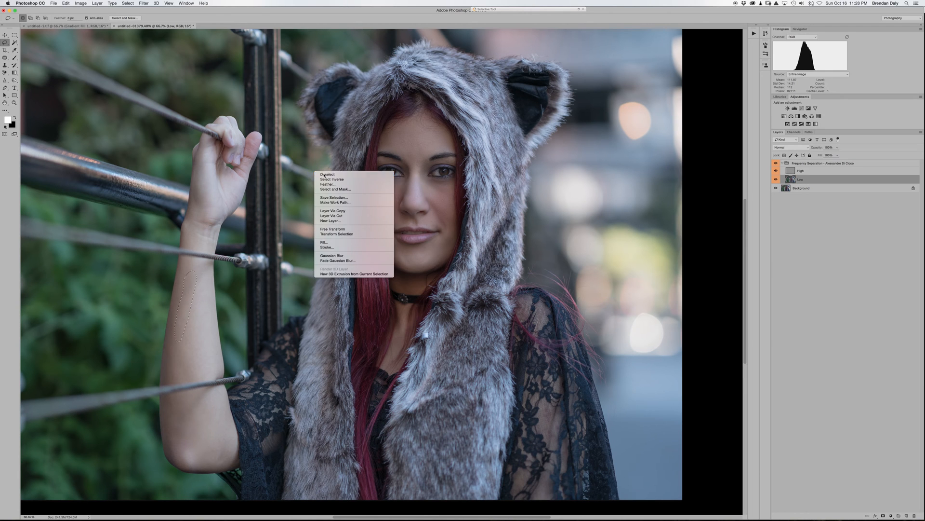
click(326, 177)
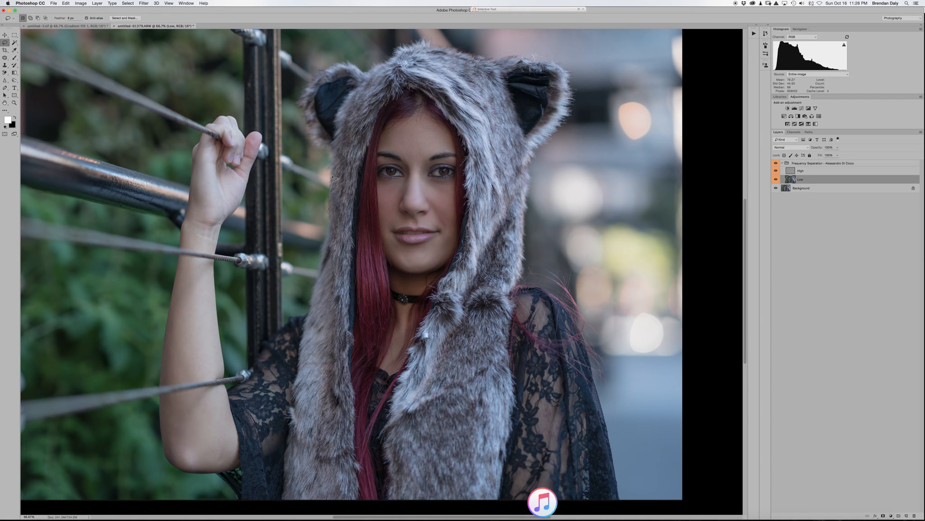
click(96, 3)
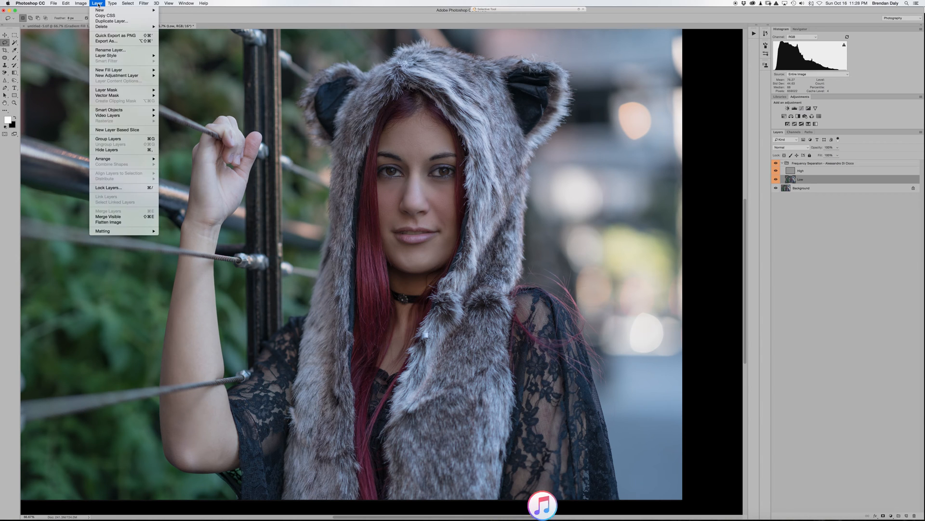
click(120, 222)
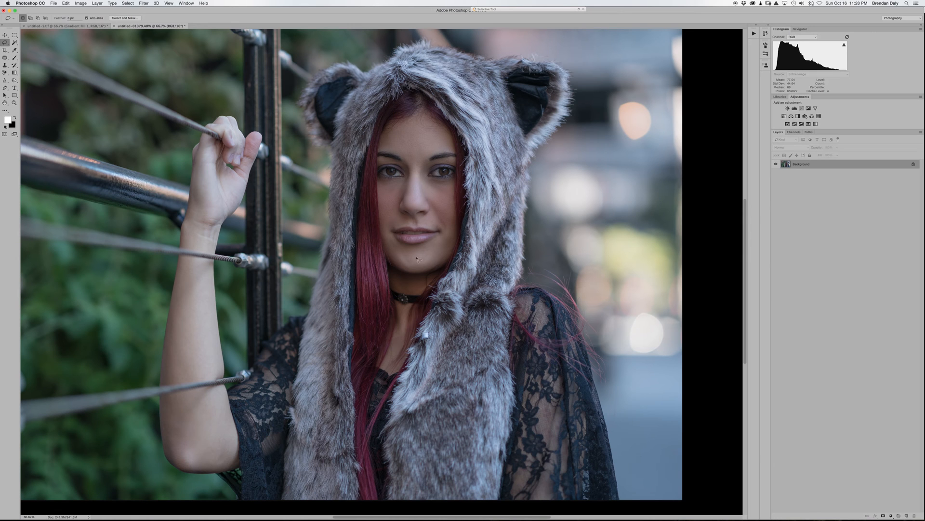
- Duplicate the flattened Background onto a new layer for retouching the eyes
scroll(417, 259, up, 4)
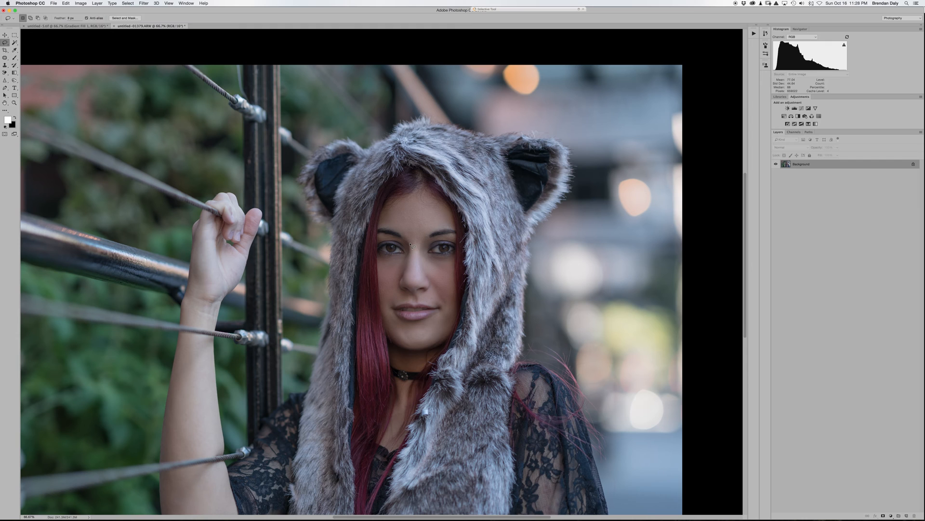
key(super+equal)
key(super+equal)
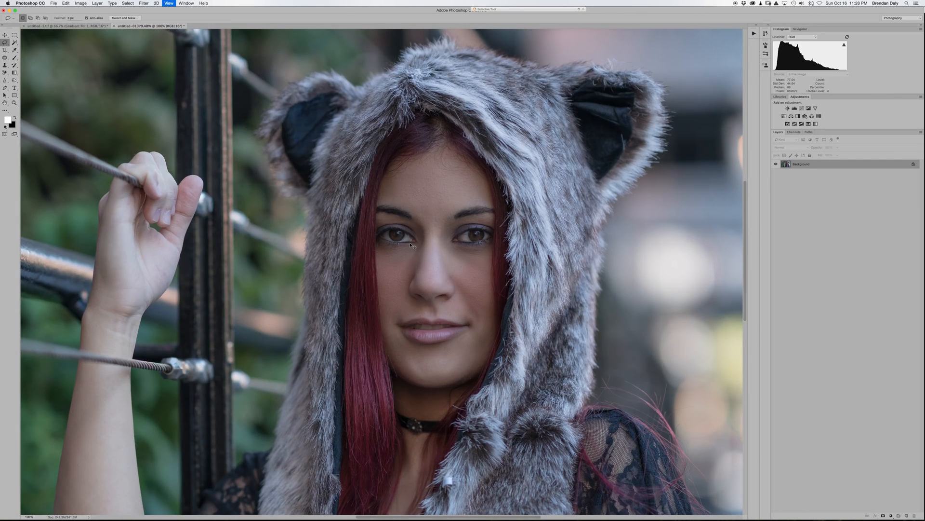
key(super+equal)
scroll(410, 244, right, 5)
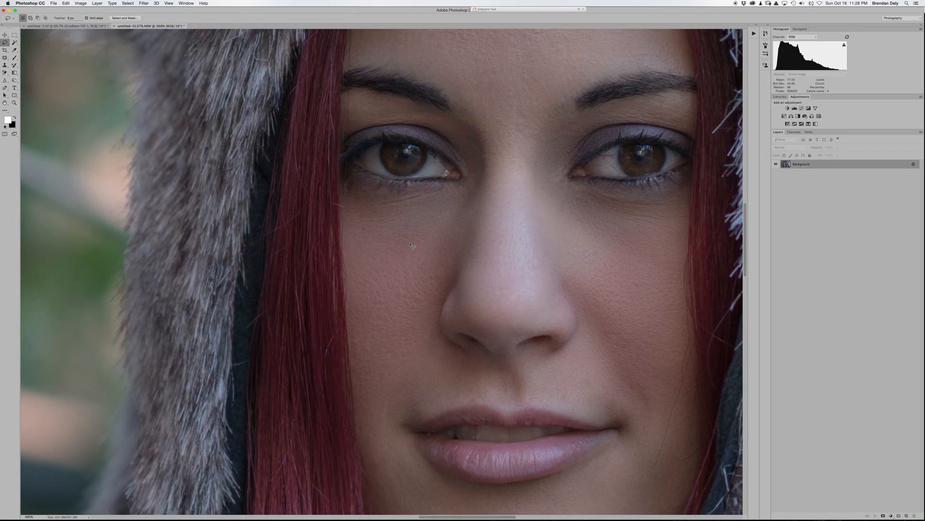
scroll(410, 244, up, 2)
scroll(412, 245, up, 1)
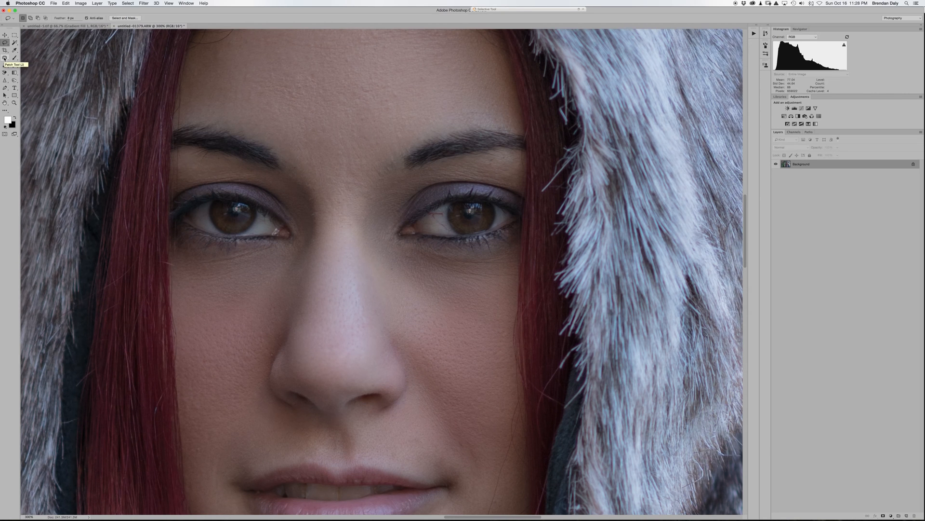
key(super+j)
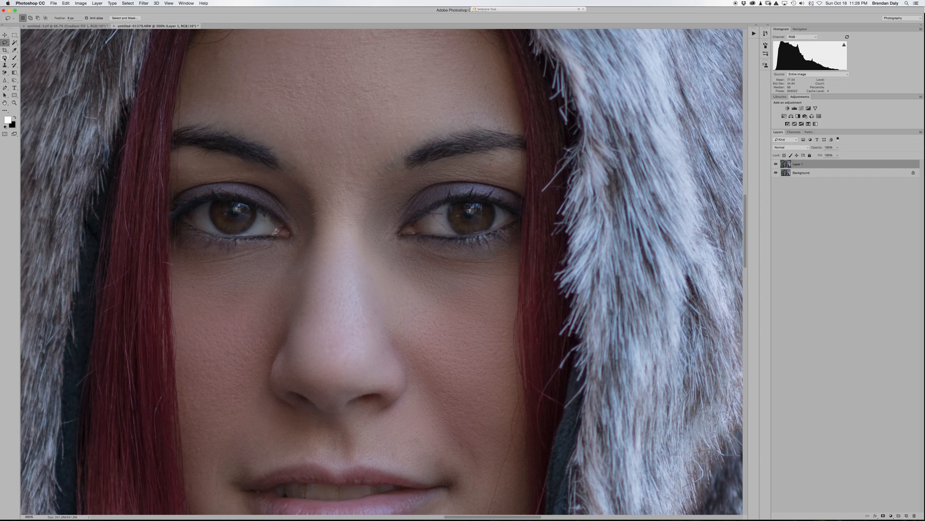
- Patch the veins in the inner white of the subject's left eye with the Patch tool and clear the selection
click(4, 58)
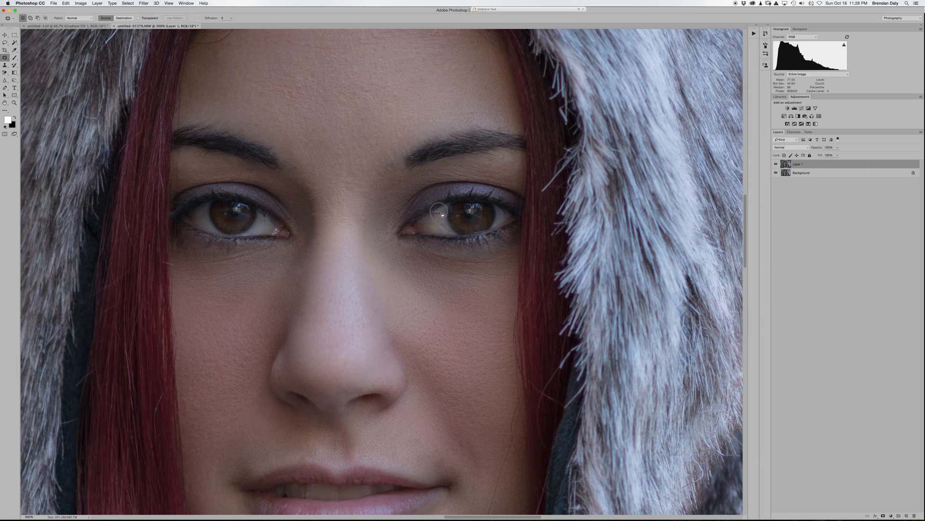
mouse_move(437, 218)
mouse_down()
mouse_move(431, 209)
mouse_move(438, 218)
mouse_up()
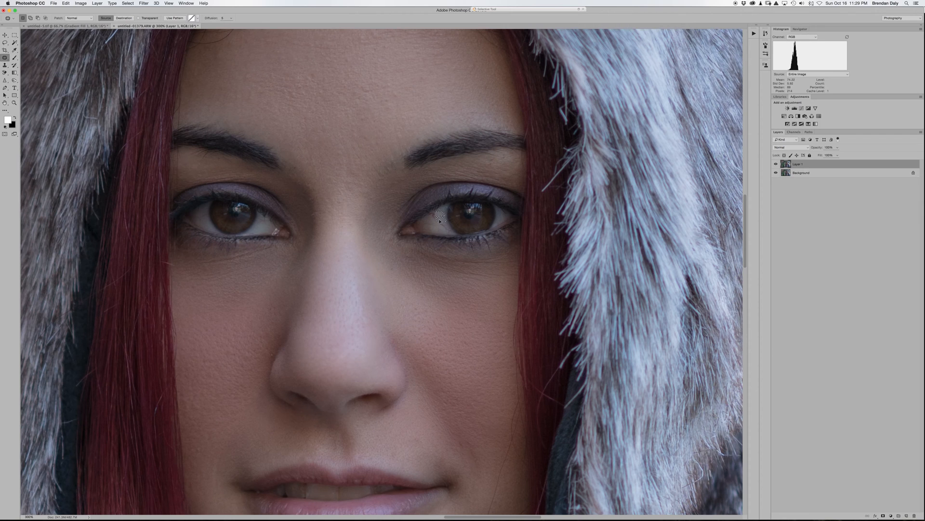
scroll(450, 226, left, 4)
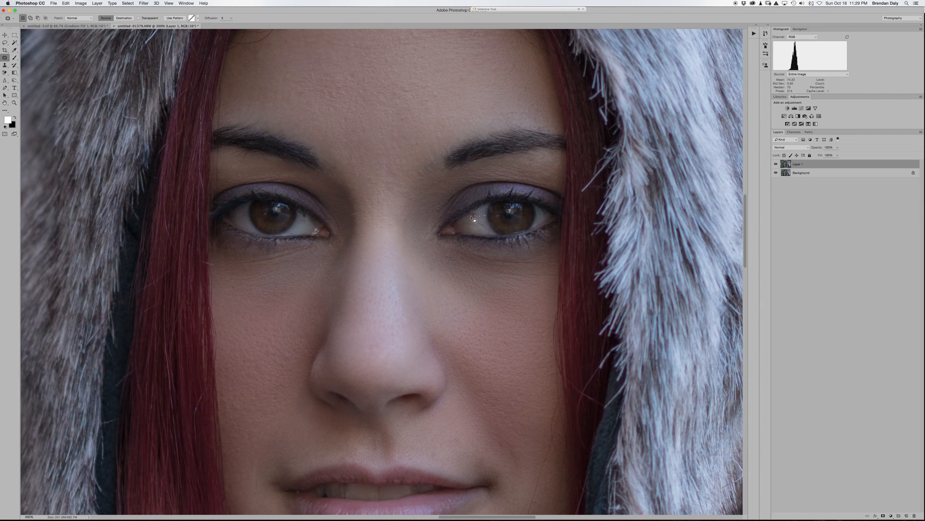
drag(473, 218, 472, 216)
mouse_move(481, 221)
mouse_down()
mouse_move(490, 230)
mouse_move(478, 225)
mouse_up()
drag(474, 214, 474, 214)
right_click(429, 168)
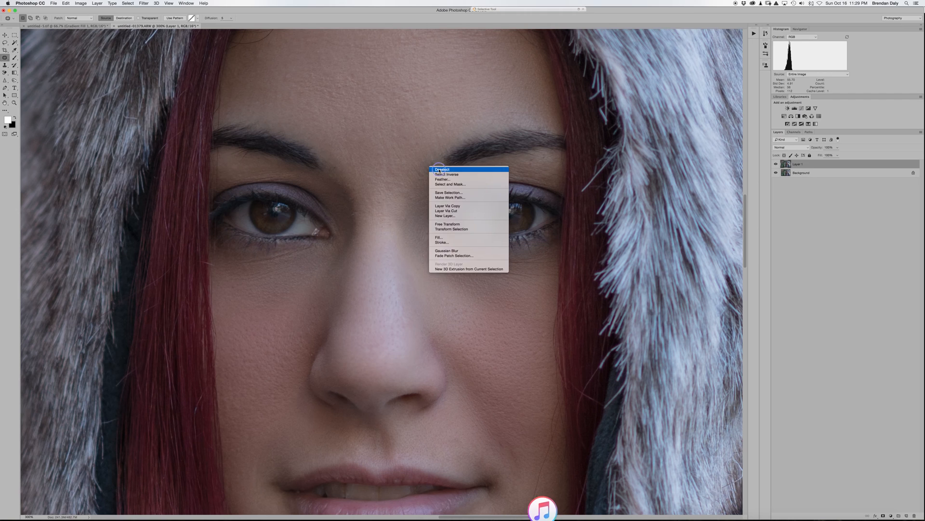
click(435, 170)
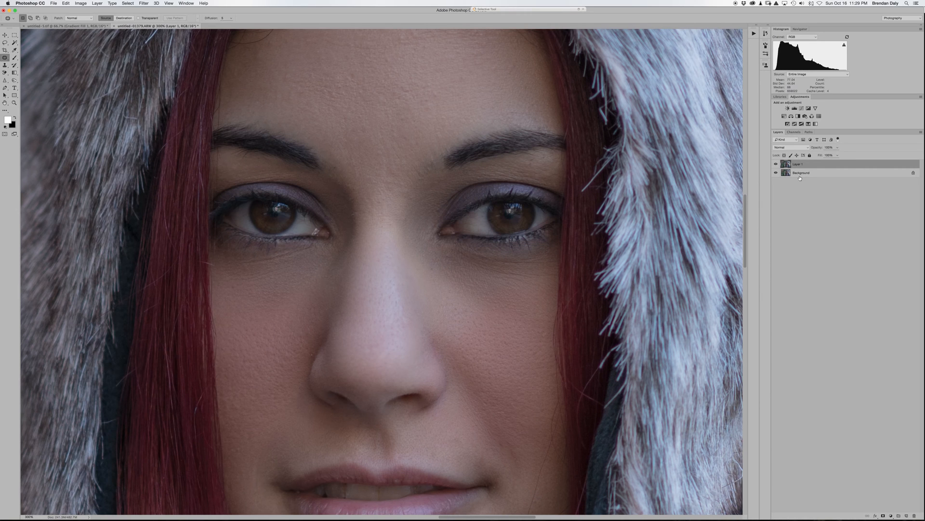
- Compare the eye retouch with Layer 1 hidden and shown, and flatten the image
click(776, 164)
click(775, 165)
click(96, 4)
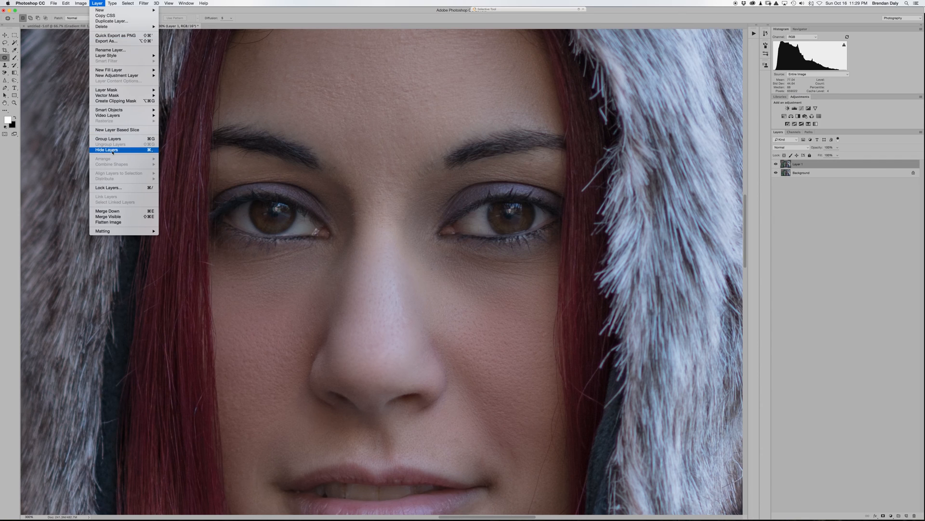
click(110, 223)
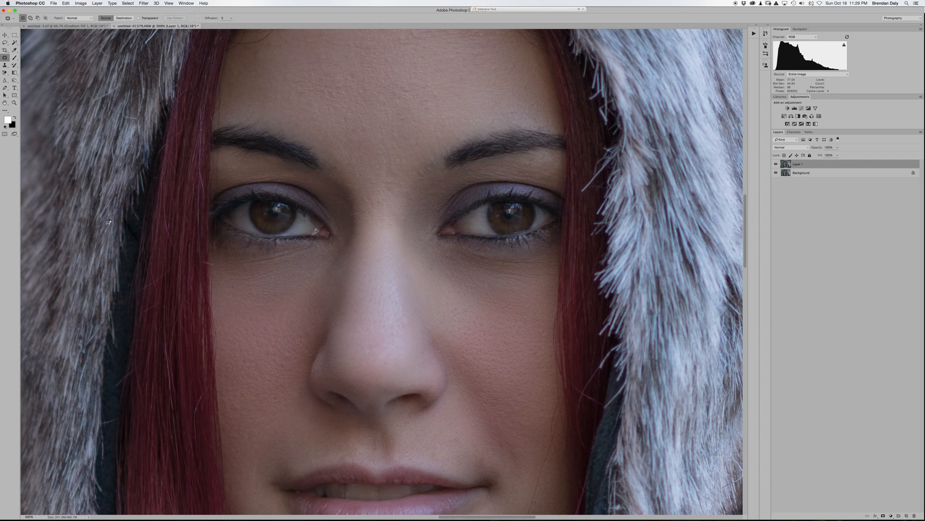
- Run the BASE: Eye Foundation action from the eye makeover brushes in the GTG - Innocence Retouch set
click(754, 35)
scroll(679, 138, up, 10)
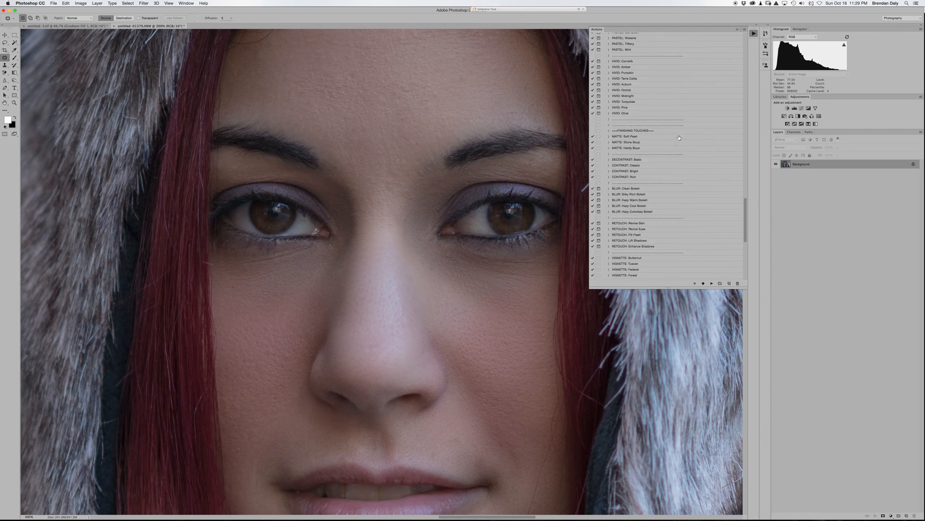
scroll(680, 138, up, 10)
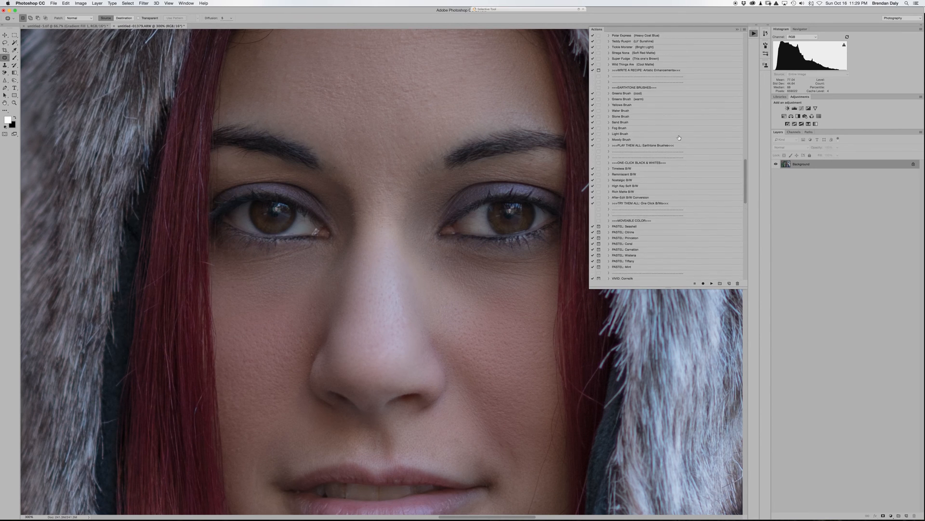
scroll(679, 137, up, 1)
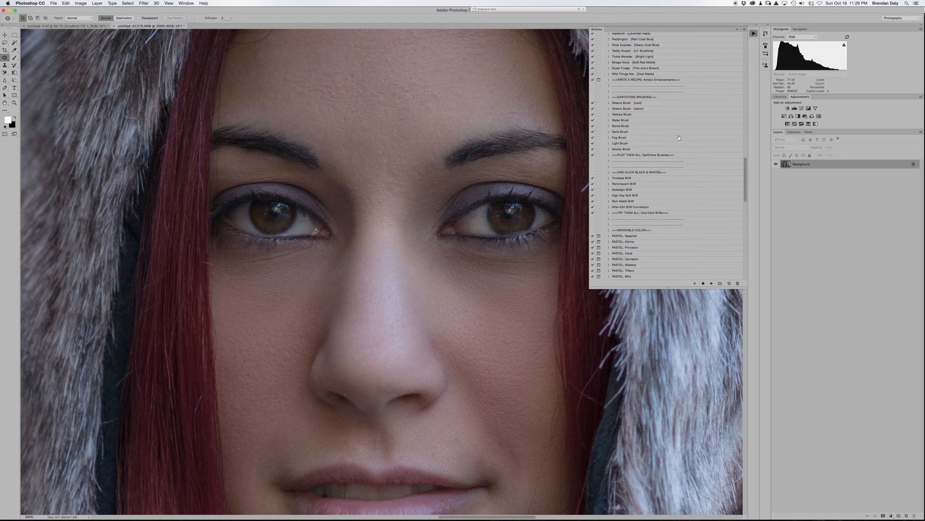
scroll(679, 138, up, 15)
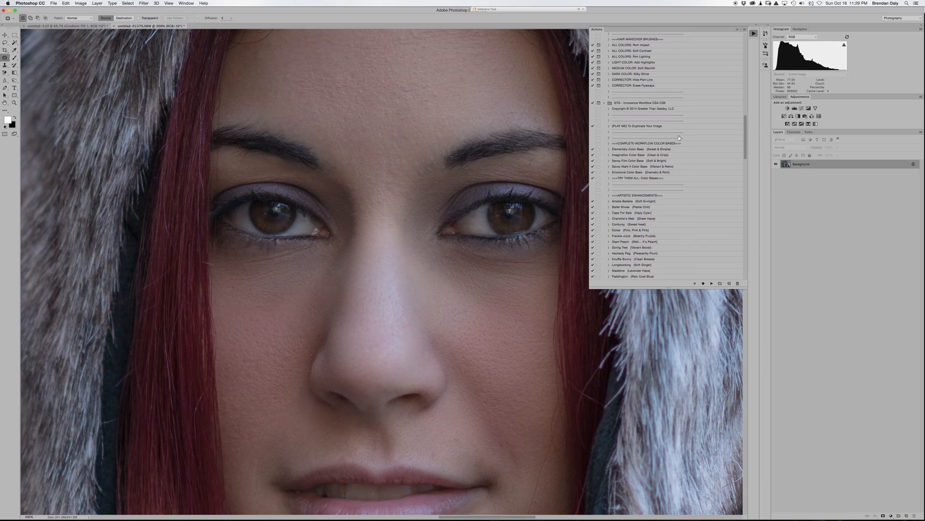
scroll(679, 138, up, 12)
scroll(679, 138, up, 12)
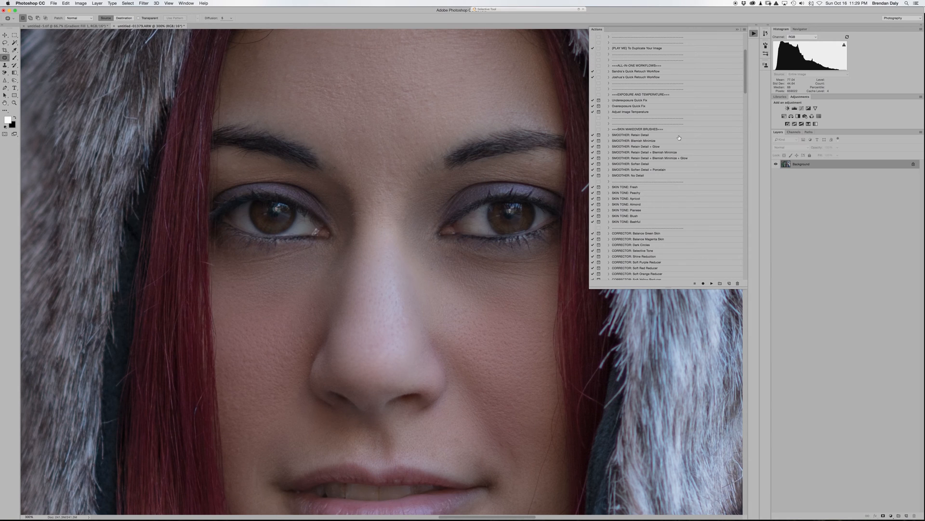
scroll(679, 137, up, 6)
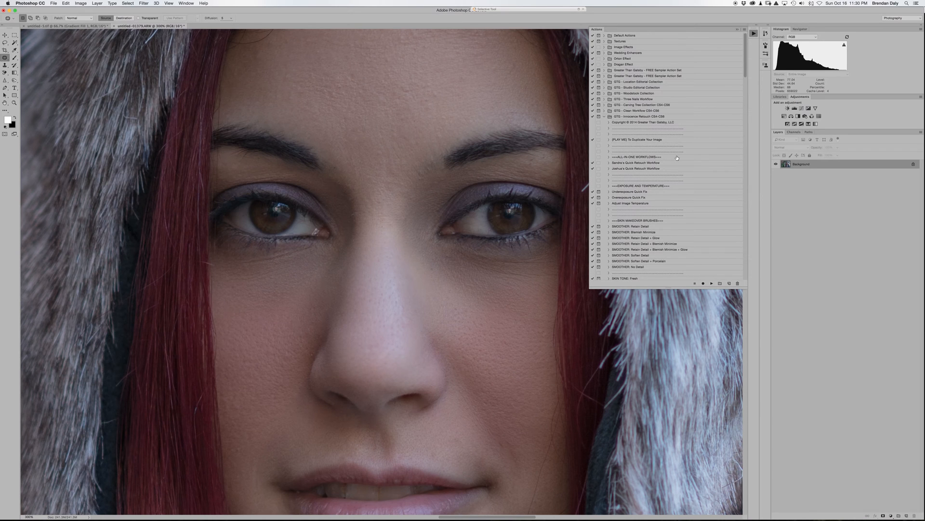
scroll(677, 158, down, 13)
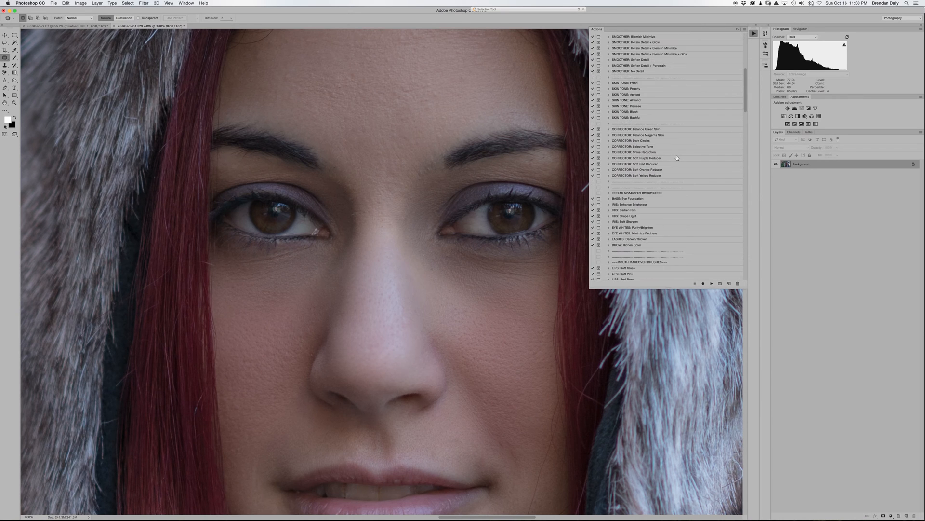
scroll(677, 158, down, 6)
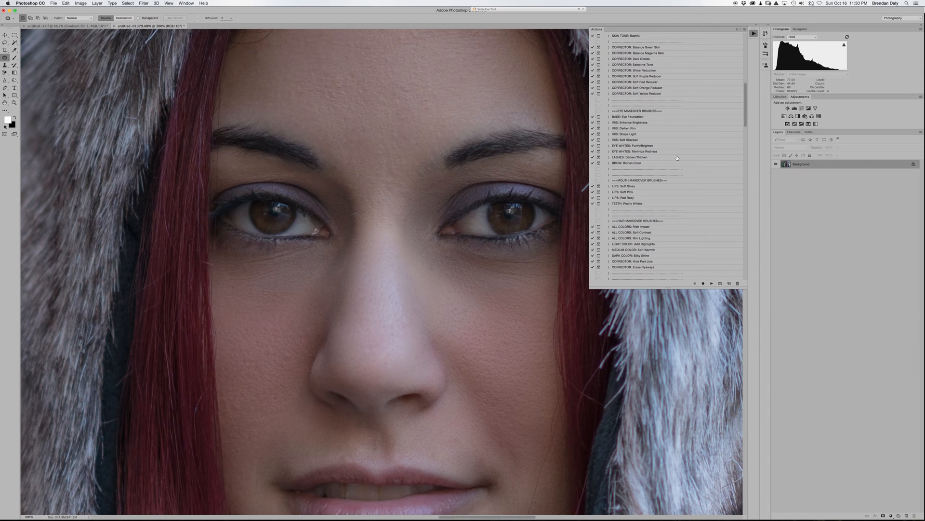
click(636, 118)
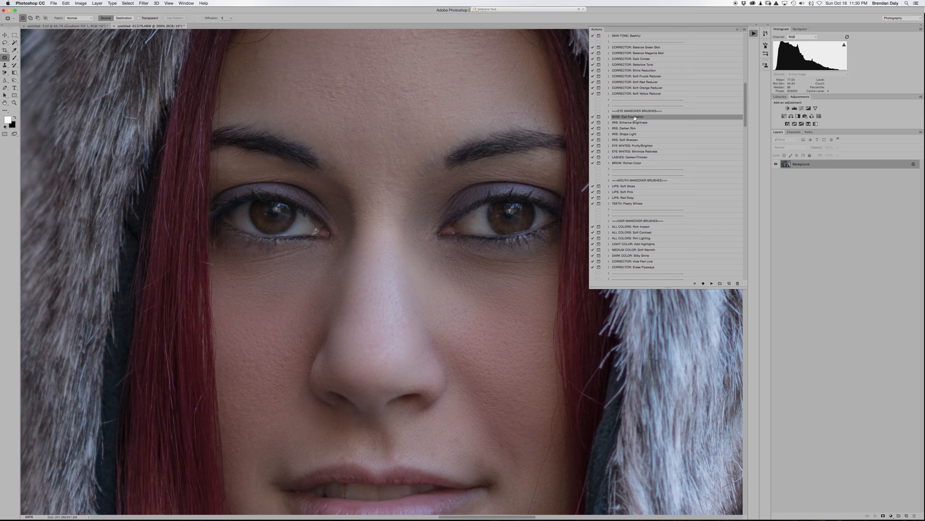
click(711, 284)
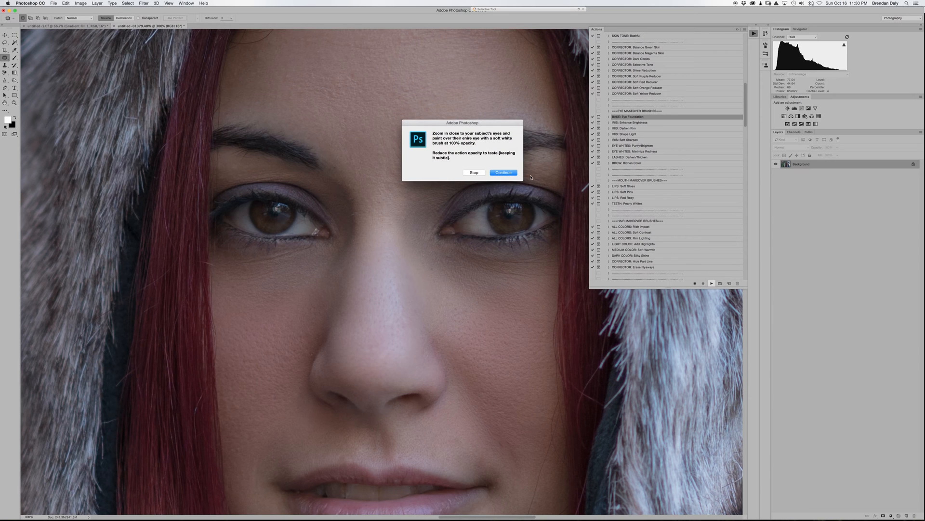
click(501, 173)
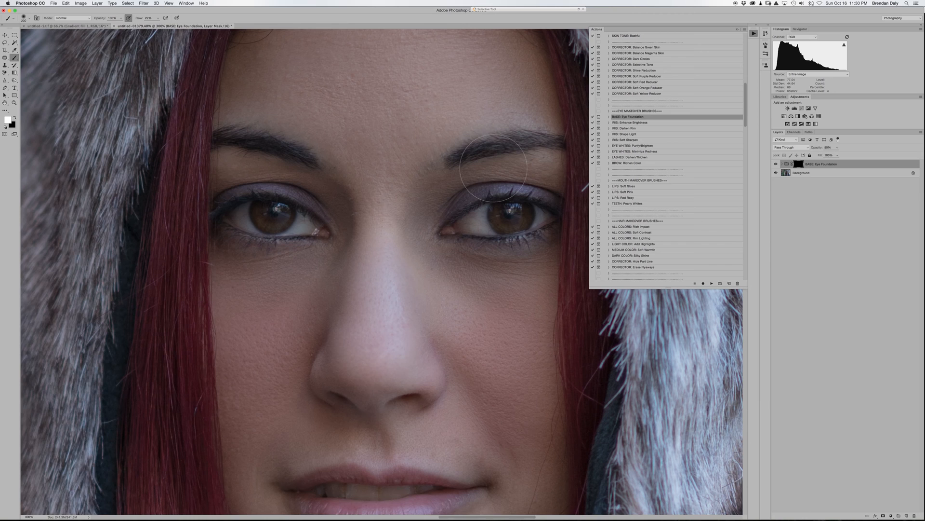
- Adjust the brush flow and size, and paint the BASE: Eye Foundation mask in white over both eyes
scroll(493, 168, right, 5)
scroll(494, 168, up, 2)
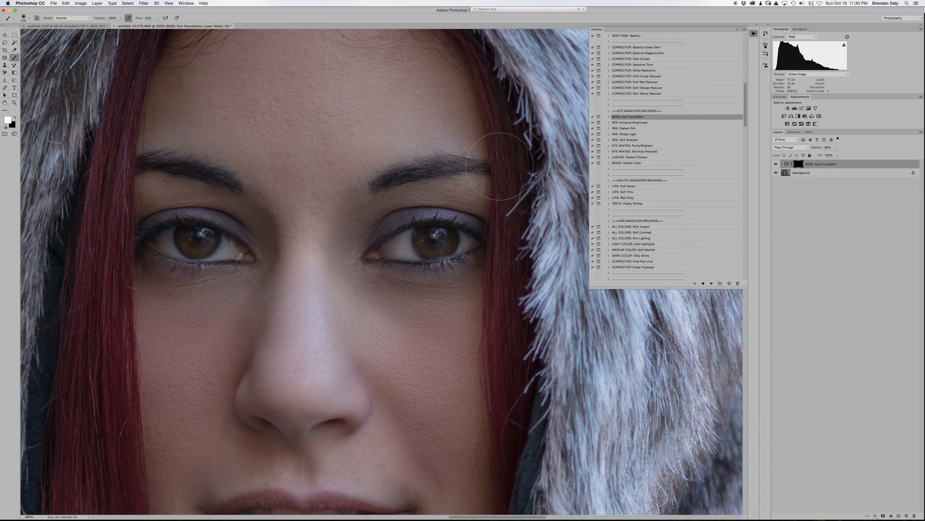
click(157, 18)
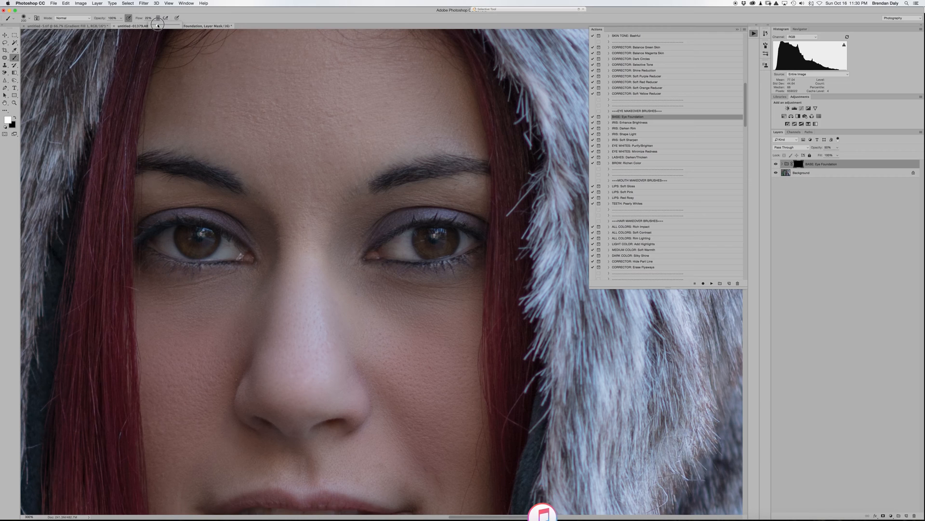
drag(157, 25, 159, 25)
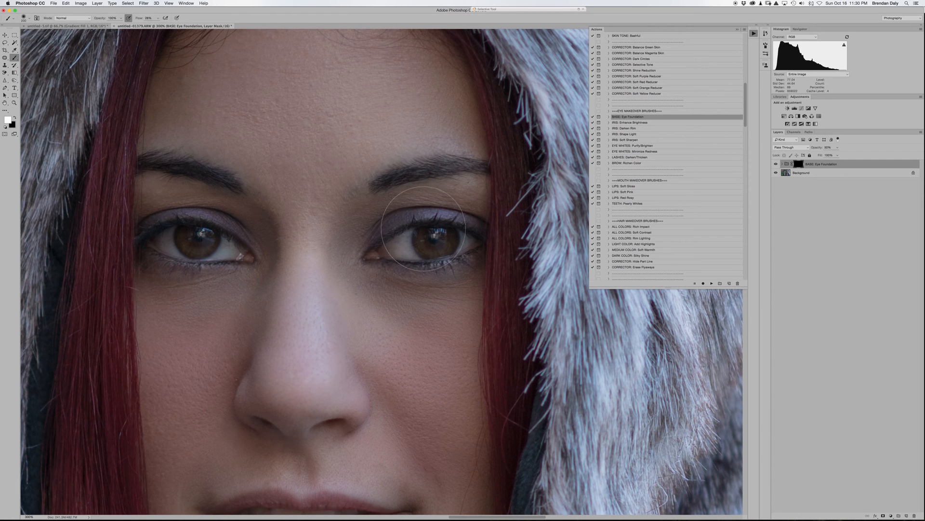
key(bracketleft)
key(bracketright)
key(bracketright)
key(bracketright)
key(bracketright)
key(bracketright)
key(bracketright)
key(bracketright)
key([)
key([)
key(bracketright)
key(bracketright)
key(bracketright)
key(bracketright)
key(bracketright)
key(bracketright)
key(bracketright)
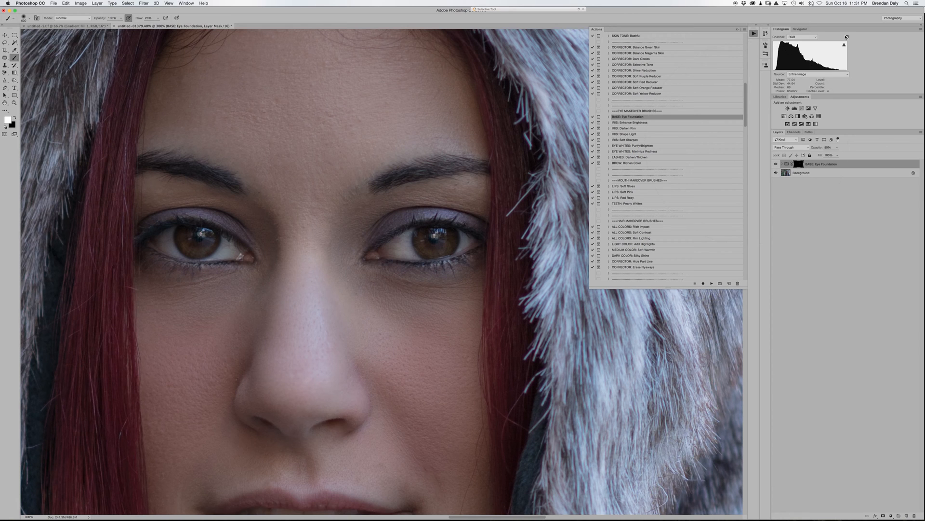
- Compare the eyes with the BASE: Eye Foundation group hidden and shown
click(776, 164)
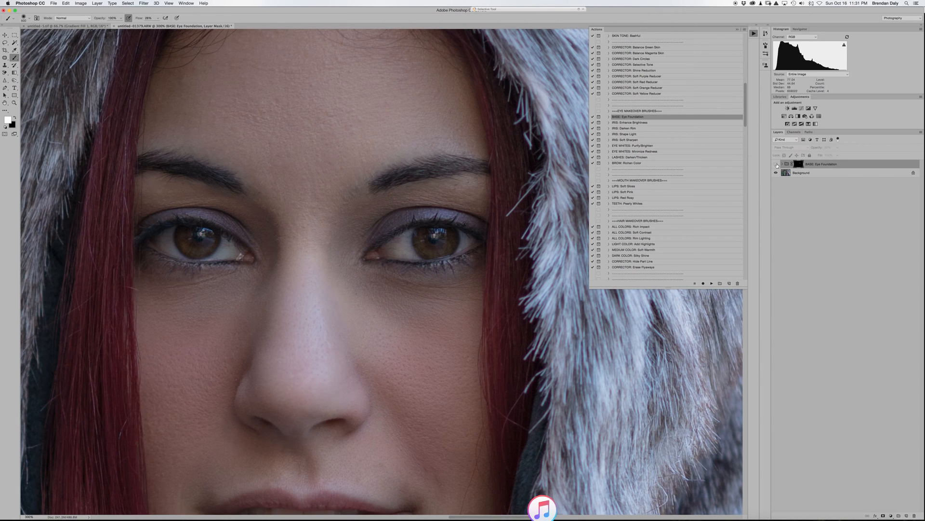
click(776, 165)
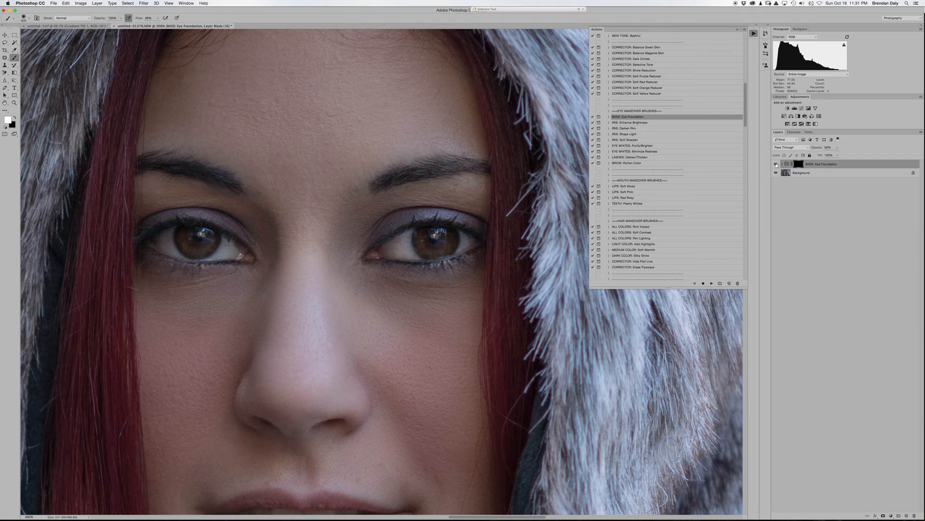
click(776, 165)
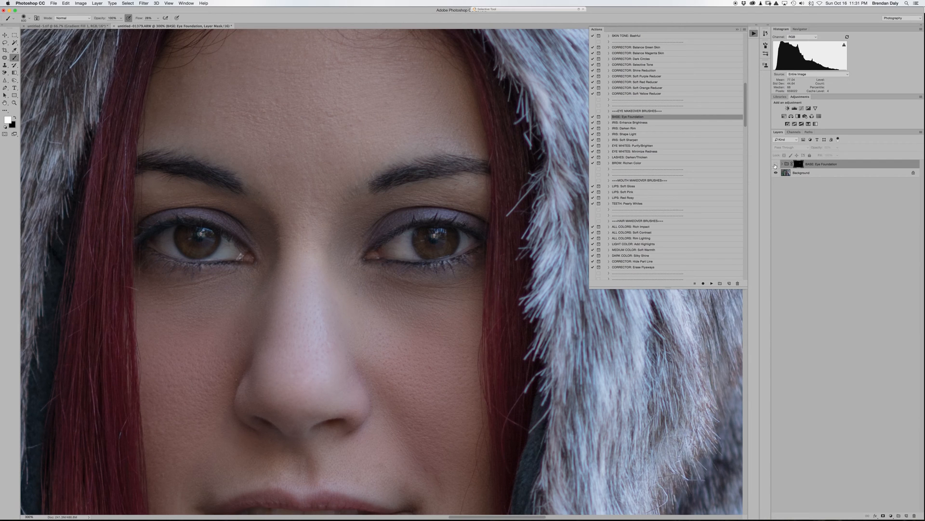
click(776, 165)
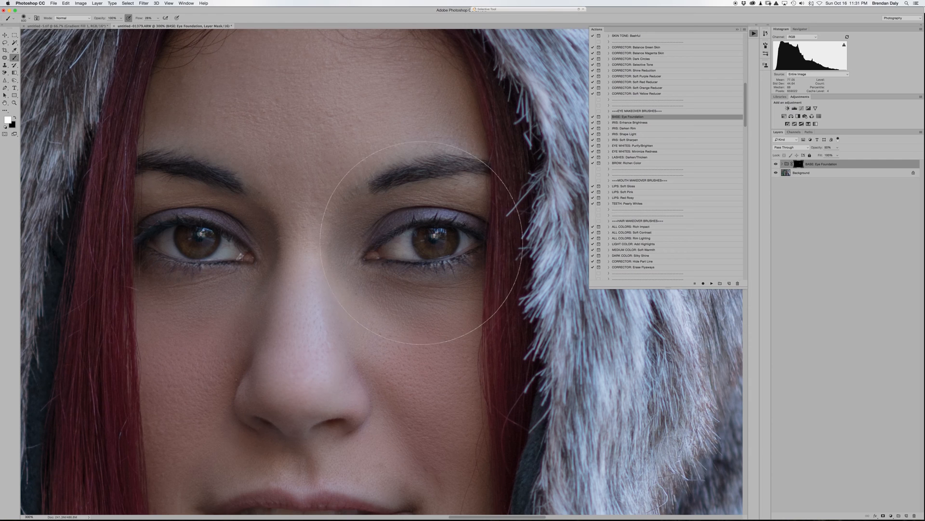
- Reduce the brush size and run the IRIS: Enhance Brightness action
key([)
key([)
key([)
key([)
key([)
key([)
click(641, 122)
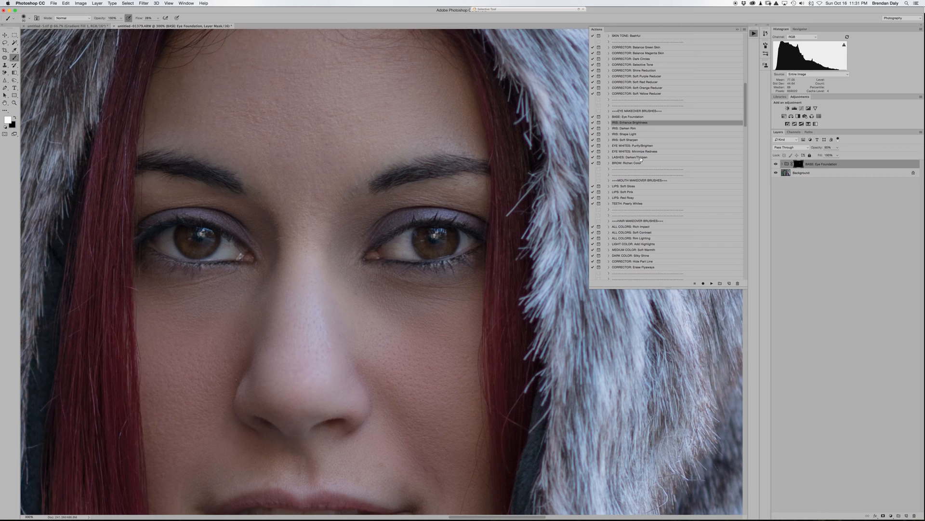
click(712, 283)
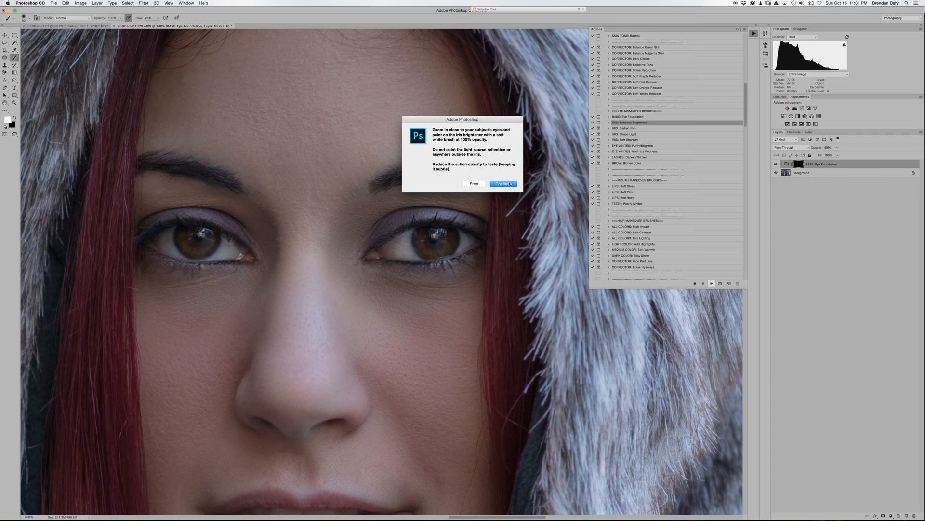
click(503, 183)
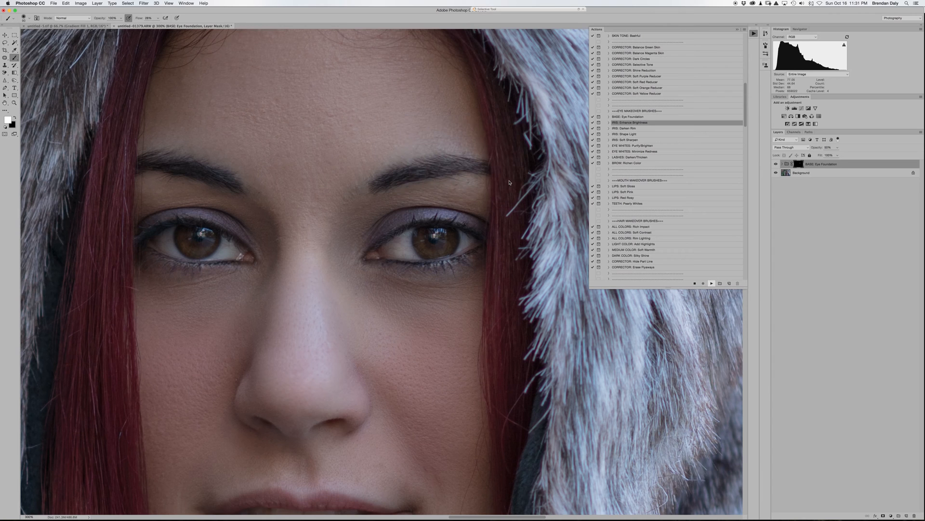
- Set the brush flow to 100% and paint the Enhance Brightness mask over the subject's left iris with a small brush
click(157, 18)
drag(157, 25, 180, 25)
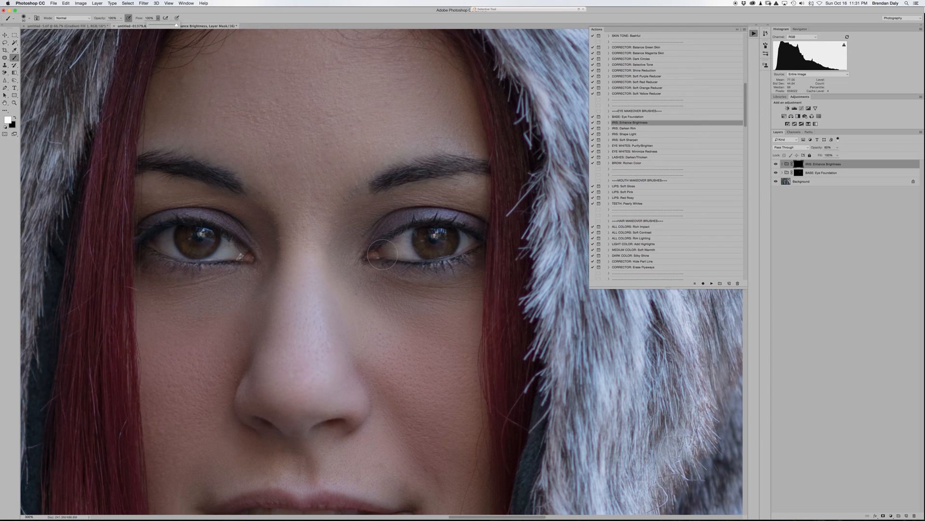
scroll(382, 255, up, 1)
scroll(383, 254, up, 1)
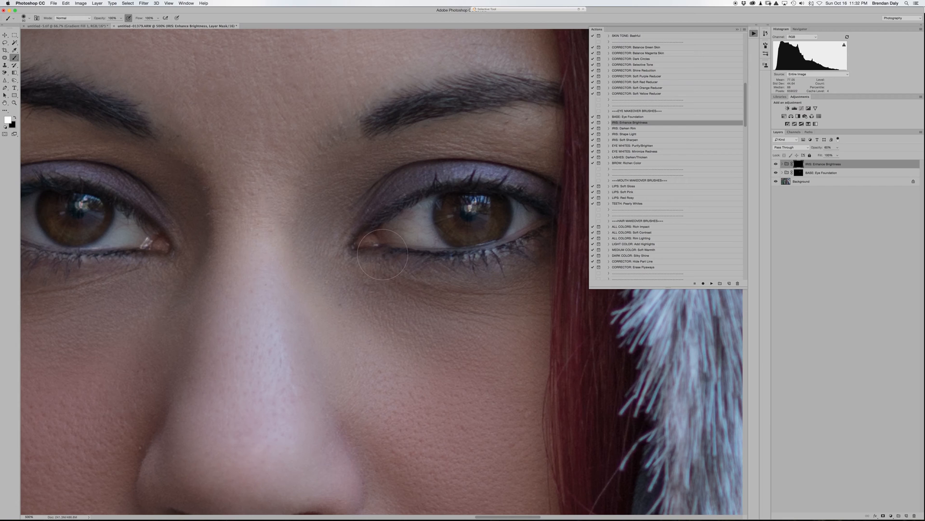
scroll(382, 254, up, 1)
scroll(382, 254, up, 1)
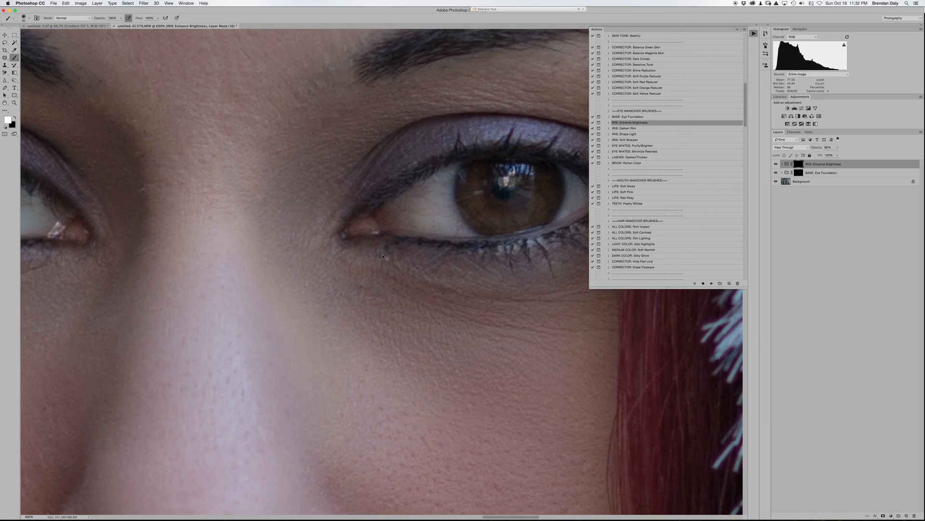
scroll(382, 254, up, 5)
scroll(382, 254, right, 5)
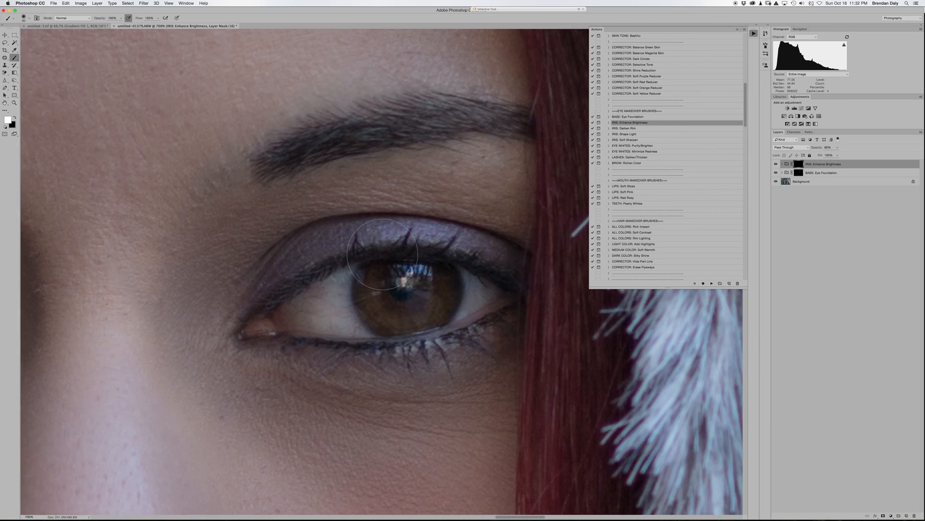
key(bracketleft)
key(bracketleft)
key(bracketleft)
key(bracketleft)
key(bracketleft)
key(bracketleft)
key(bracketleft)
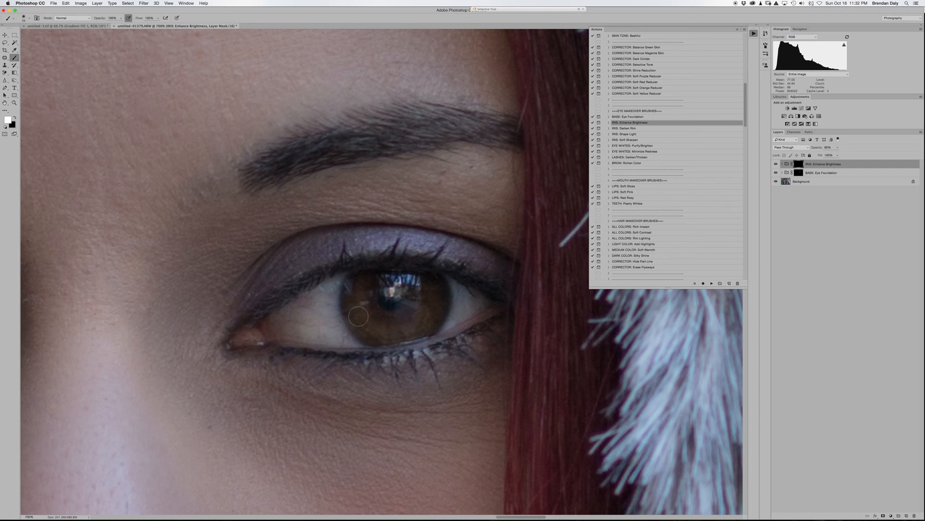
mouse_move(372, 322)
mouse_down()
mouse_move(420, 315)
mouse_move(434, 285)
mouse_move(432, 312)
mouse_move(401, 335)
mouse_move(358, 300)
mouse_up()
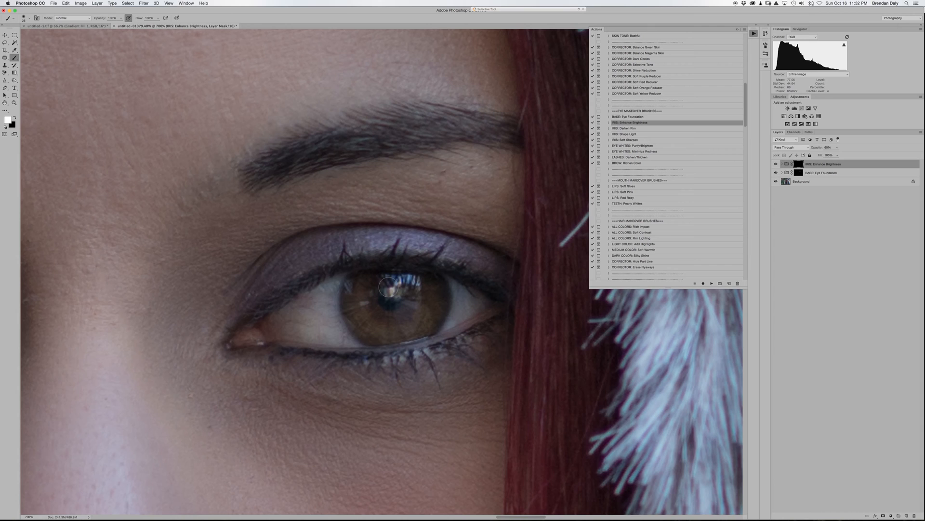
- Paint the Enhance Brightness mask over the subject's right iris
scroll(389, 287, left, 6)
scroll(388, 288, left, 4)
scroll(388, 287, left, 2)
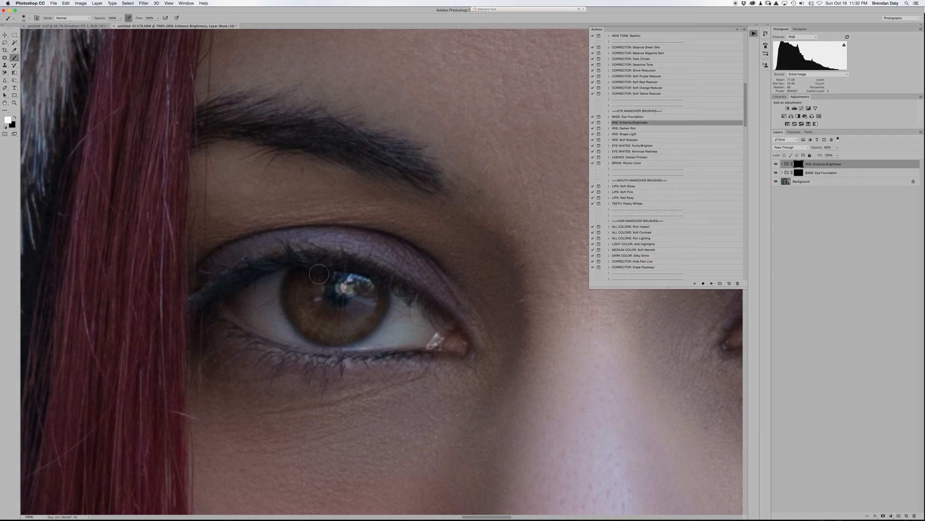
- Run the IRIS: Darken Rim action
scroll(319, 274, right, 5)
scroll(319, 274, right, 6)
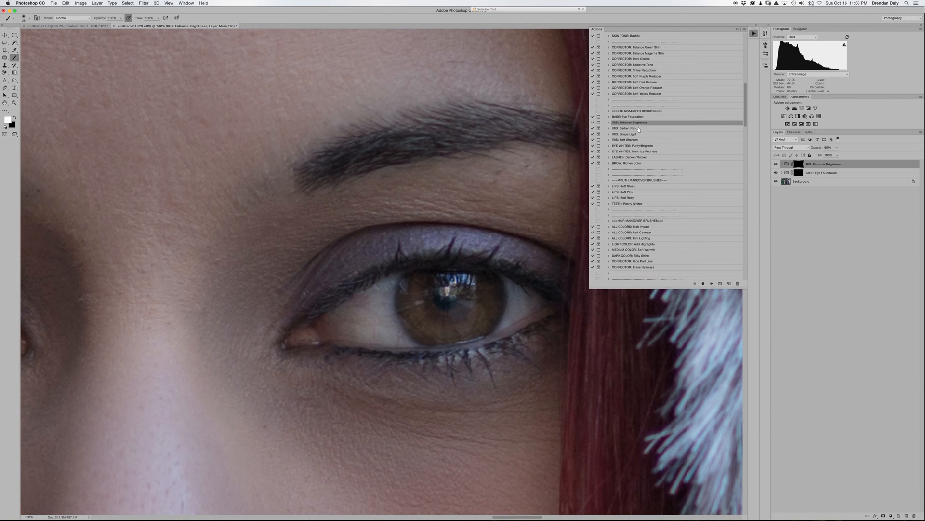
click(639, 128)
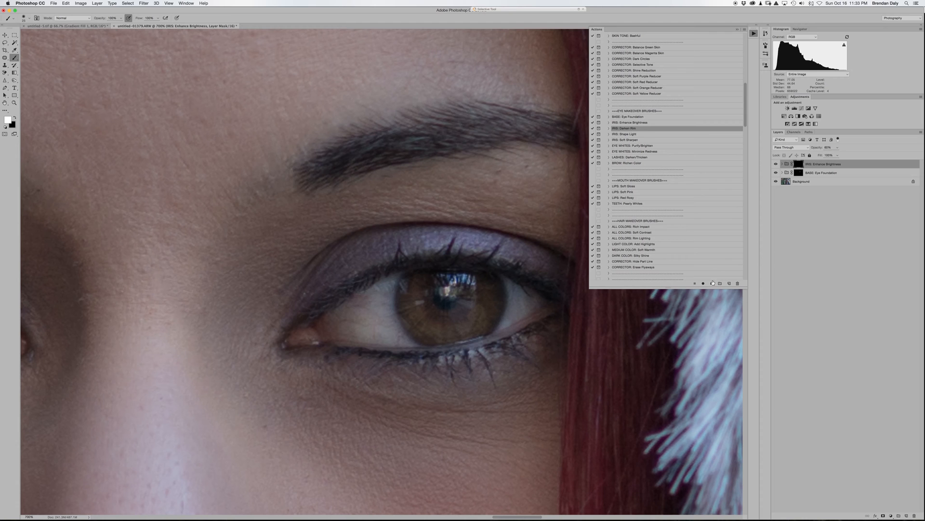
click(712, 283)
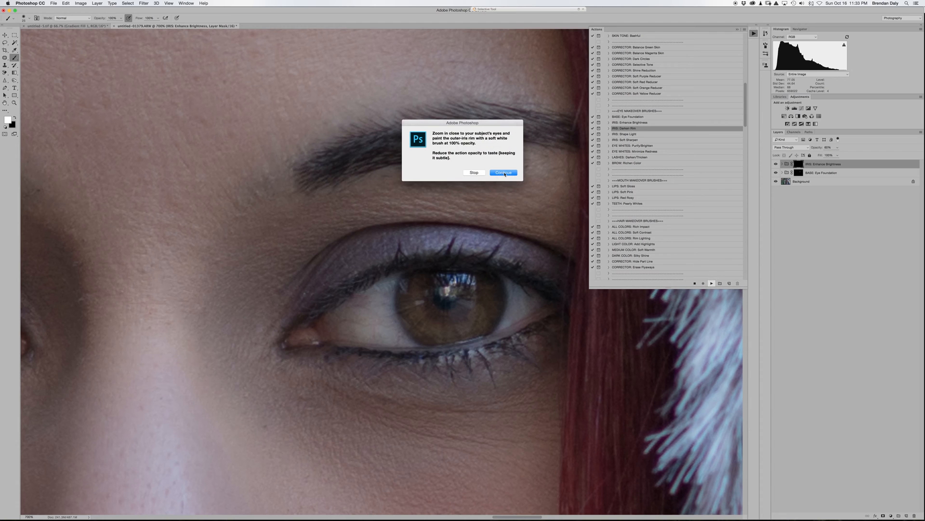
click(504, 173)
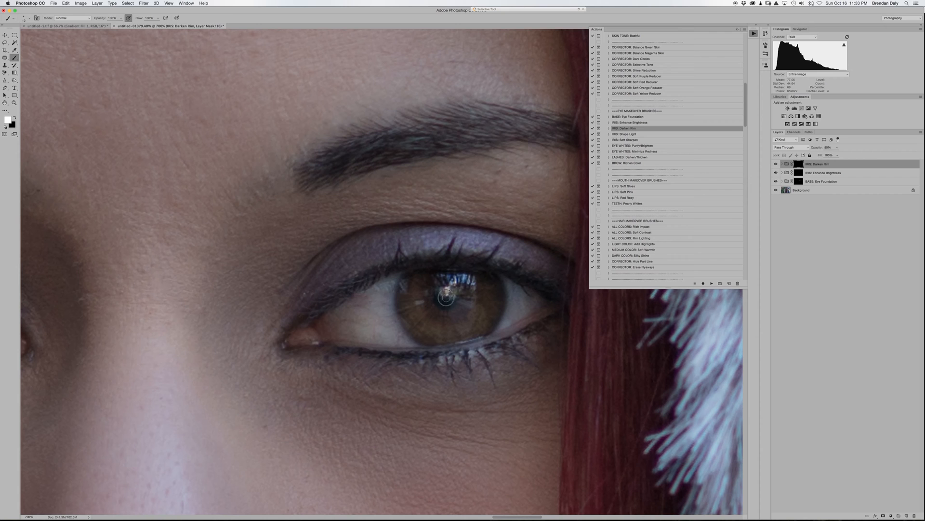
- Paint the Darken Rim mask along the outer rims of both irises with a smaller white brush
key(bracketleft)
key(bracketleft)
key(bracketleft)
scroll(419, 367, left, 10)
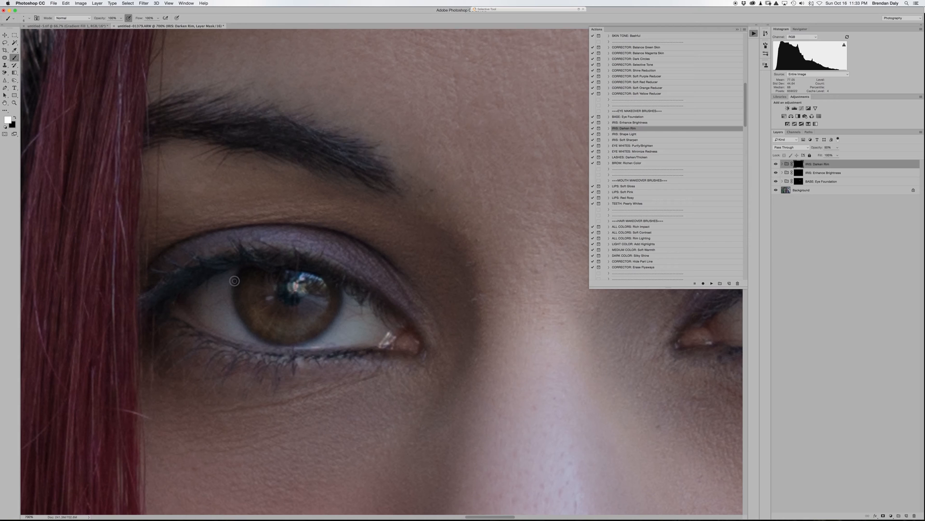
mouse_move(235, 289)
mouse_down()
mouse_move(246, 321)
mouse_move(277, 344)
mouse_up()
mouse_move(341, 288)
mouse_down()
mouse_move(325, 330)
mouse_move(283, 348)
mouse_up()
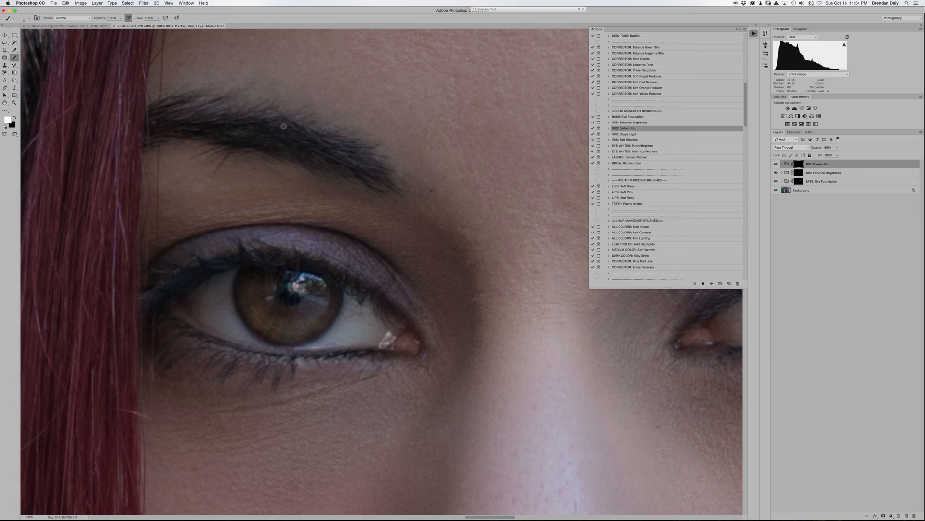
- Run the EYE WHITES: Purify/Brighten action
scroll(357, 153, right, 20)
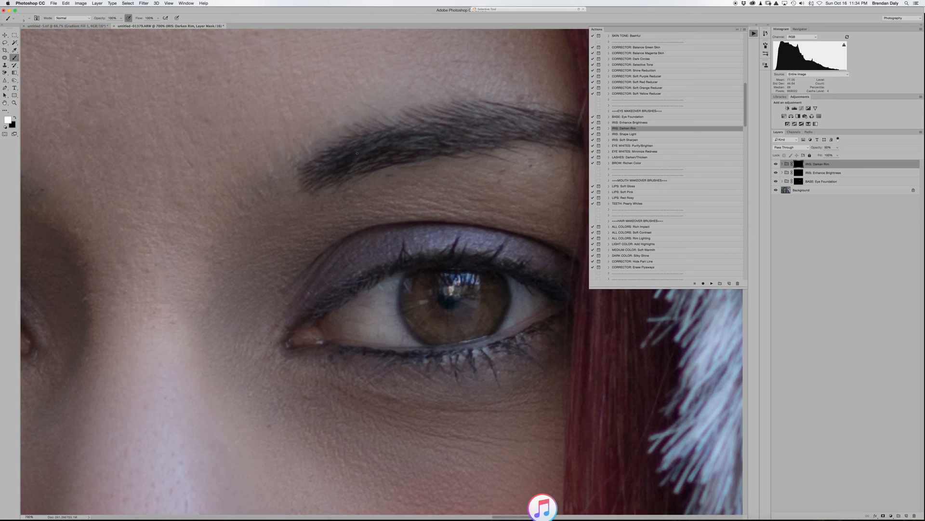
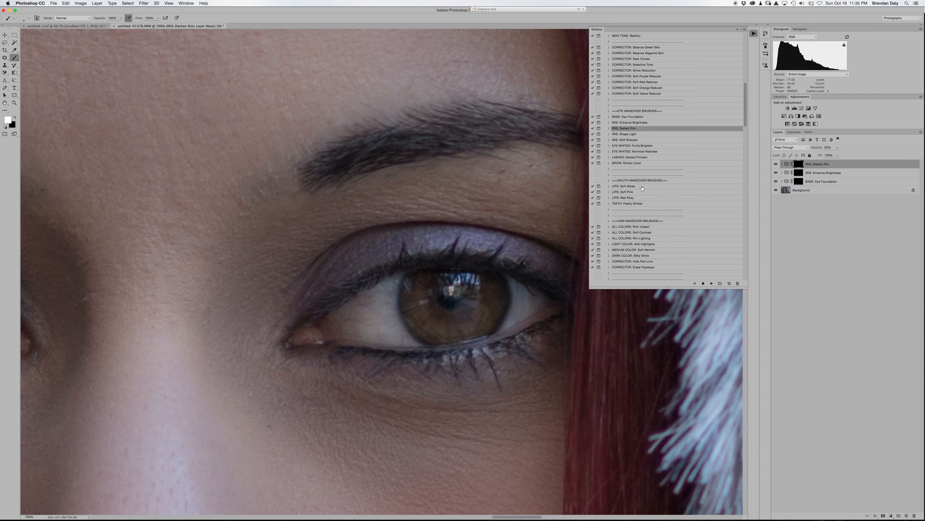
click(643, 147)
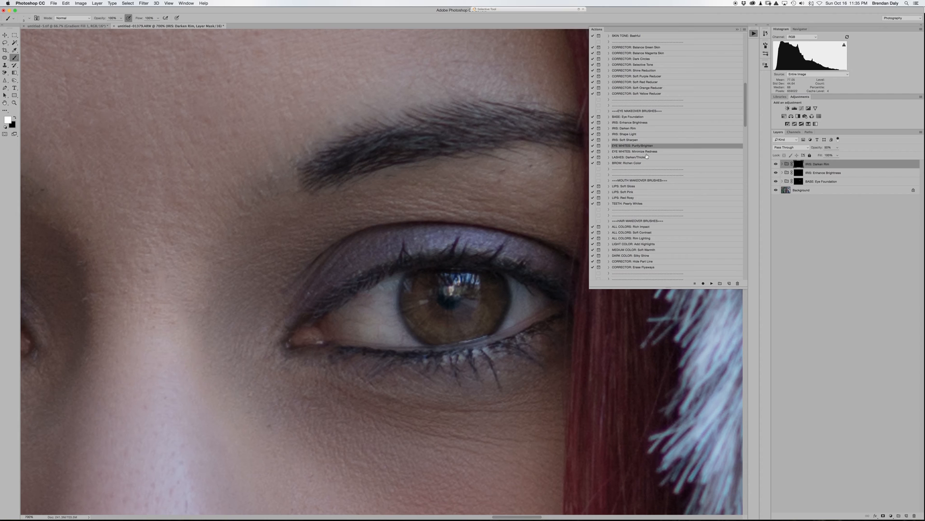
click(711, 283)
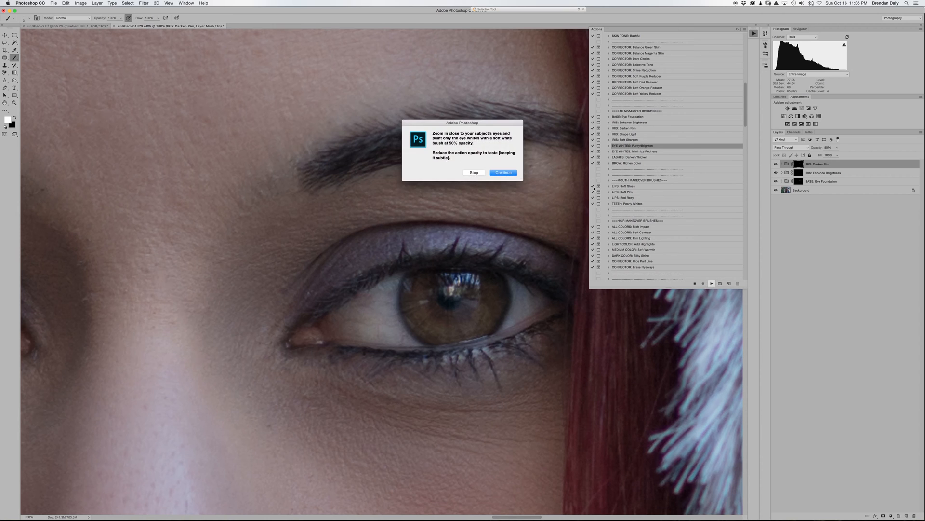
click(503, 173)
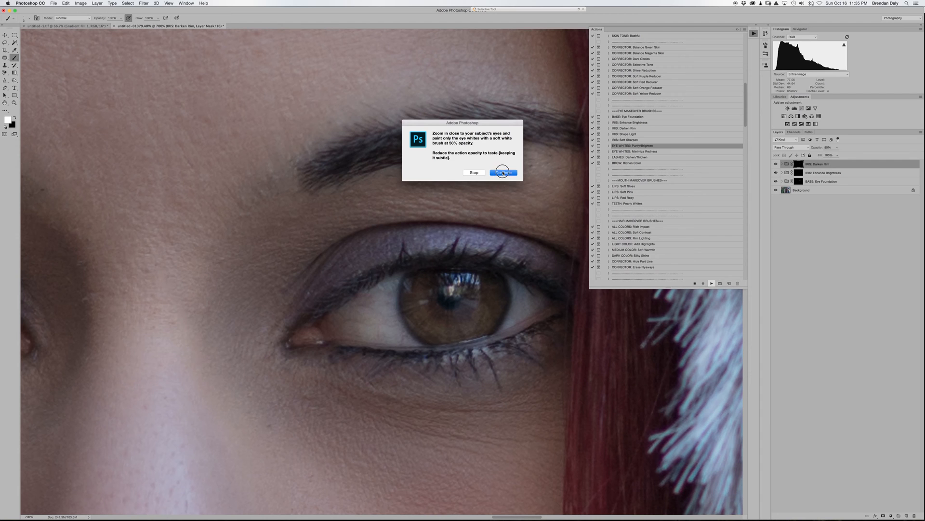
- Reduce the brush opacity to about 50% and paint the Purify/Brighten mask over the whites of both eyes with a small brush
click(121, 18)
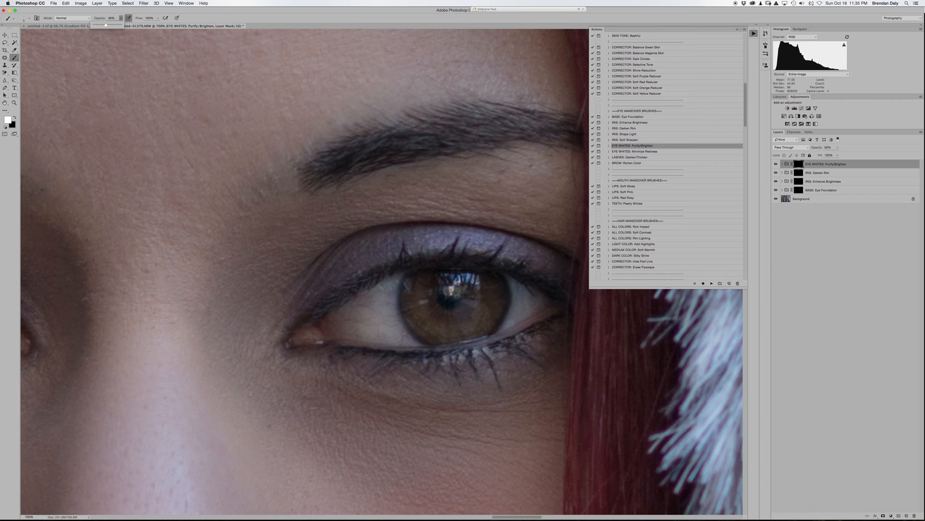
key(bracketleft)
key(bracketleft)
key(bracketright)
mouse_move(347, 310)
mouse_down()
mouse_move(327, 321)
mouse_move(329, 333)
mouse_move(409, 342)
mouse_move(398, 333)
mouse_move(390, 288)
mouse_move(384, 321)
mouse_move(371, 308)
mouse_move(370, 333)
mouse_move(365, 303)
mouse_move(355, 329)
mouse_move(347, 312)
mouse_move(328, 334)
mouse_up()
mouse_move(513, 303)
mouse_down()
mouse_move(515, 285)
mouse_move(547, 303)
mouse_move(509, 322)
mouse_move(516, 298)
mouse_move(516, 307)
mouse_move(499, 303)
mouse_up()
scroll(498, 303, left, 15)
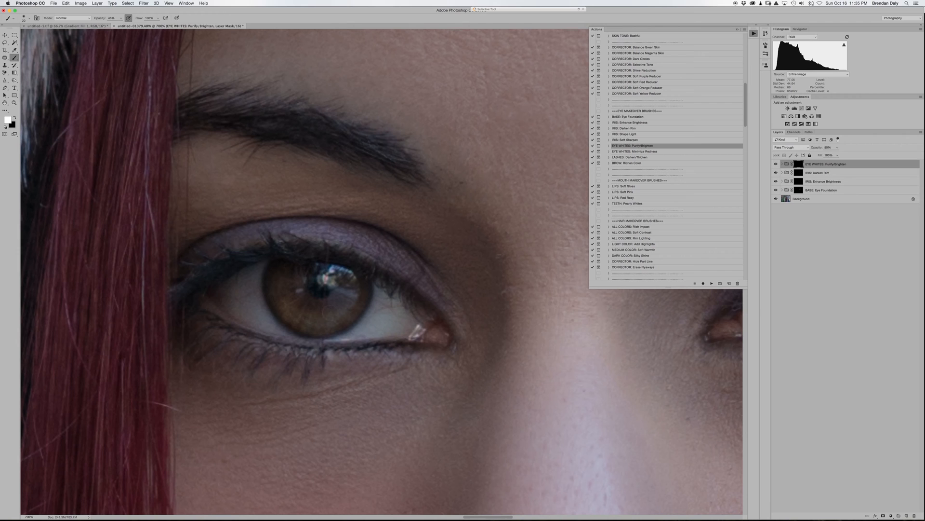
mouse_move(385, 293)
mouse_down()
mouse_move(348, 335)
mouse_move(408, 333)
mouse_move(425, 307)
mouse_move(386, 291)
mouse_move(418, 320)
mouse_move(380, 325)
mouse_move(398, 301)
mouse_up()
mouse_move(217, 284)
mouse_down()
mouse_move(255, 271)
mouse_move(258, 302)
mouse_move(278, 326)
mouse_move(221, 309)
mouse_move(249, 315)
mouse_move(230, 287)
mouse_move(243, 280)
mouse_move(249, 306)
mouse_up()
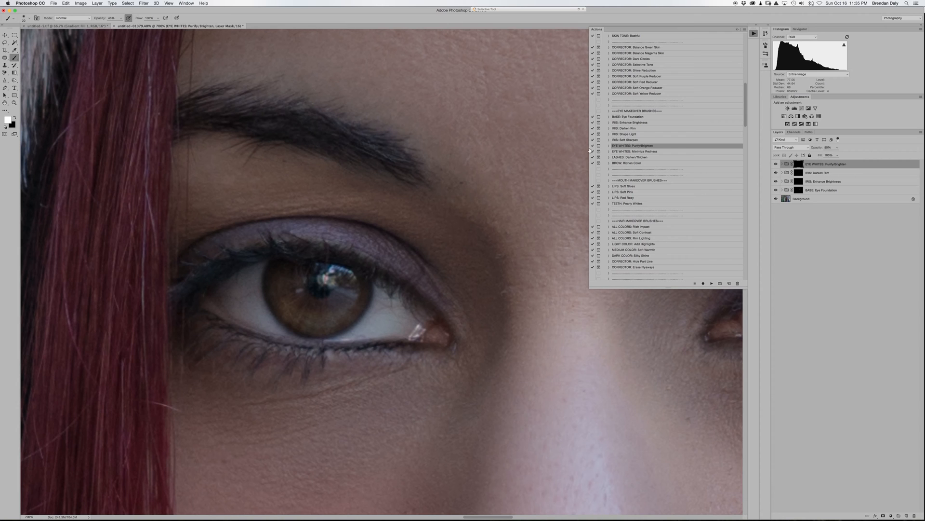
- Run the IRIS: Soft Sharpen action
click(636, 141)
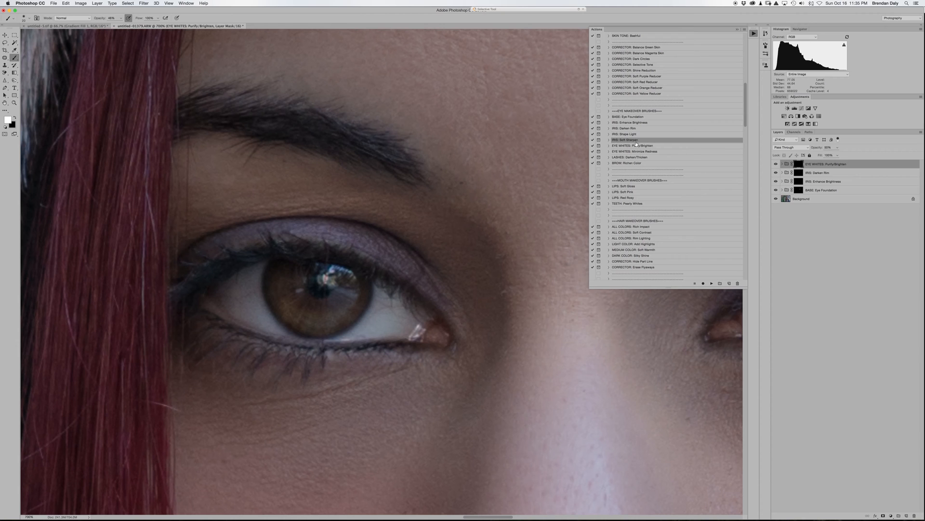
click(711, 283)
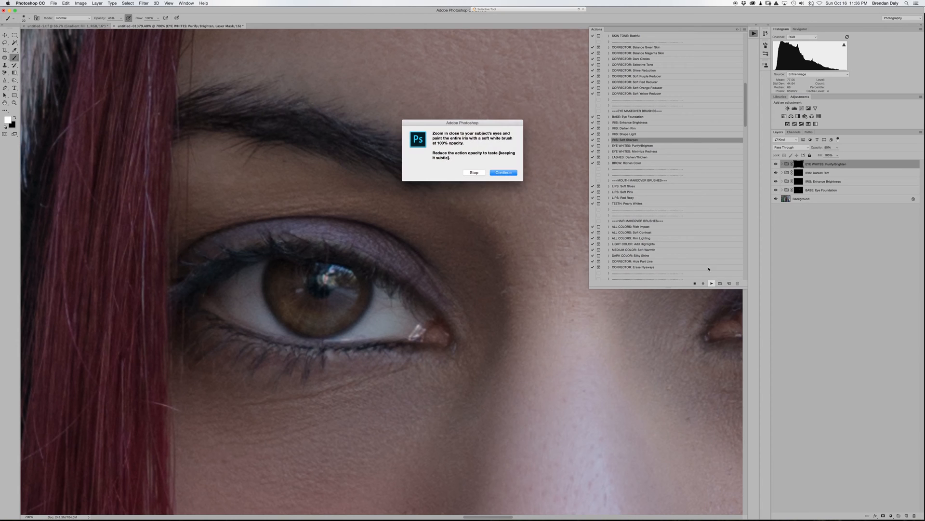
click(510, 173)
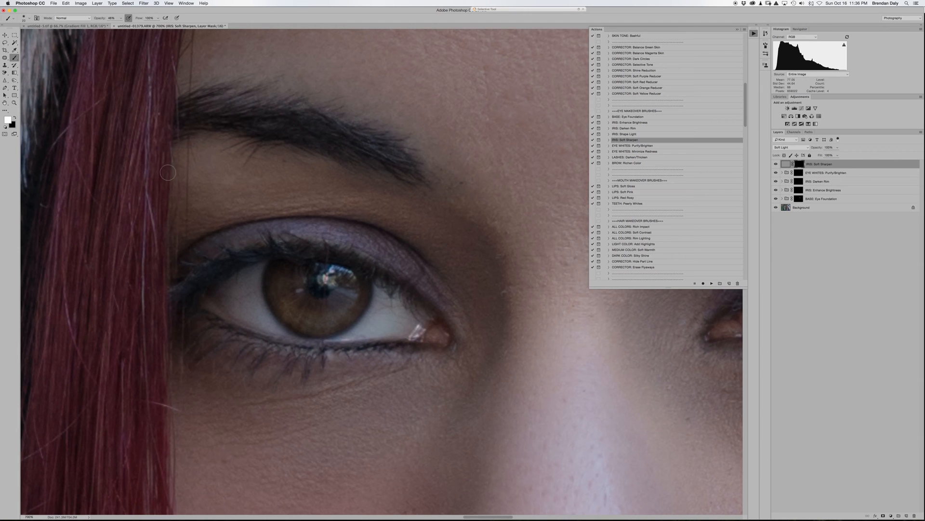
- Set the brush opacity to 100%, enlarge the brush to iris size and paint the Soft Sharpen mask over the subject's left iris
drag(121, 19, 149, 28)
key(bracketright)
key(bracketright)
key(bracketright)
key(bracketright)
key(bracketright)
key(bracketright)
key(bracketright)
key(bracketright)
scroll(395, 288, right, 2)
scroll(395, 288, right, 15)
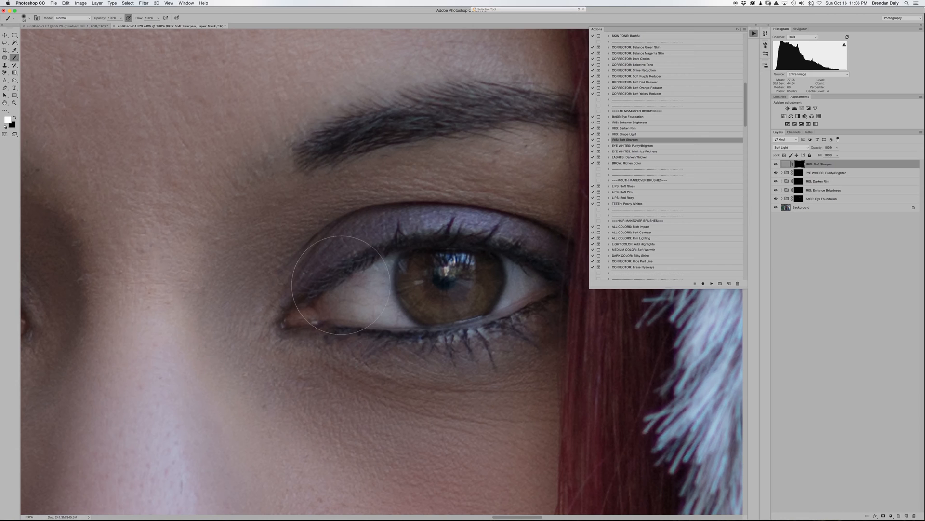
mouse_move(483, 267)
mouse_down()
mouse_move(459, 273)
mouse_move(457, 229)
mouse_move(450, 284)
mouse_move(474, 267)
mouse_move(480, 288)
mouse_up()
- Collapse the action list and group the five eye retouching layers from Eye Foundation to Soft Sharpen
key(super+minus)
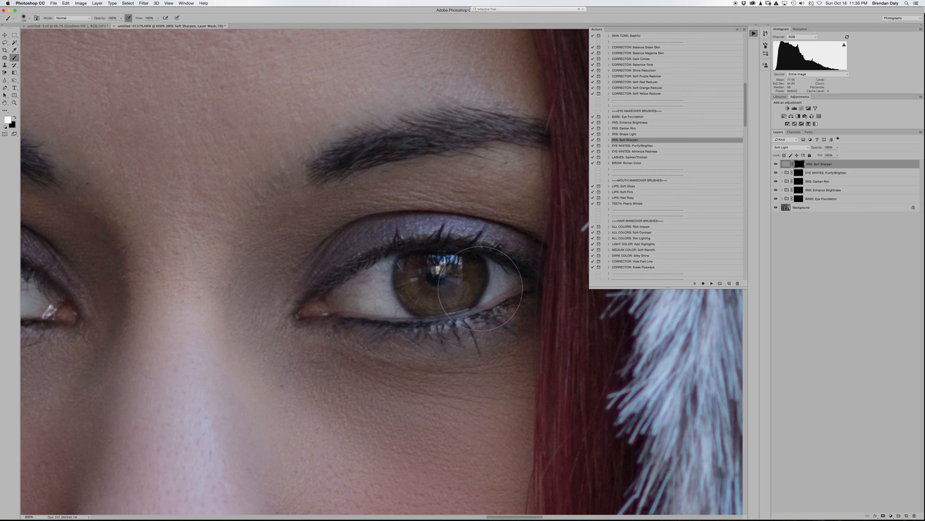
scroll(480, 289, left, 3)
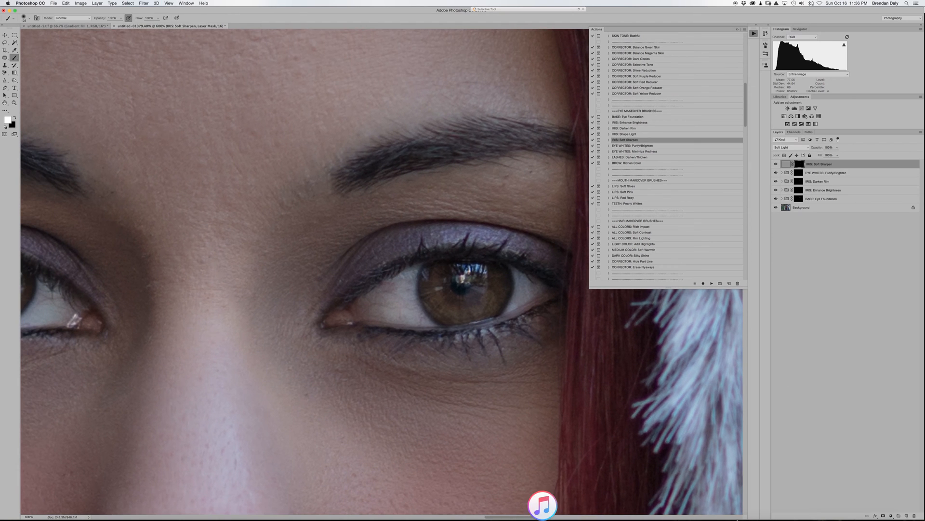
click(754, 33)
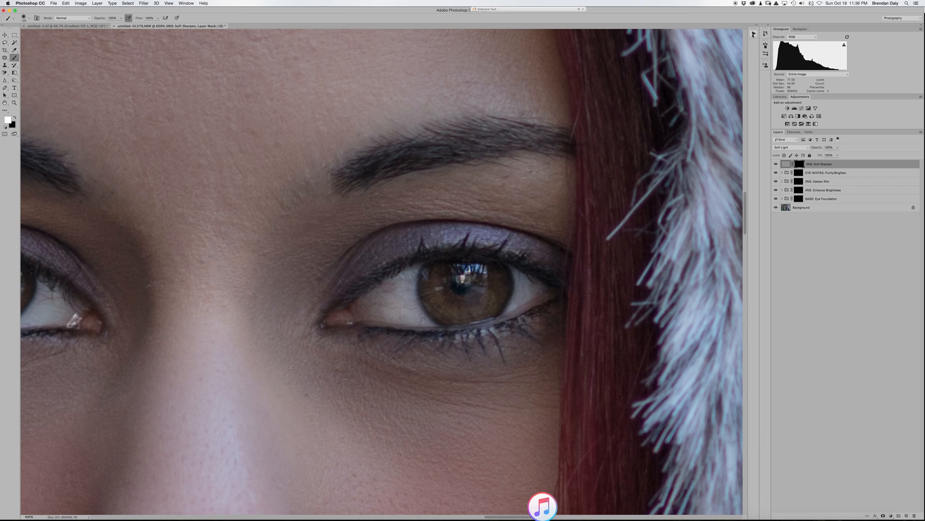
scroll(373, 241, left, 3)
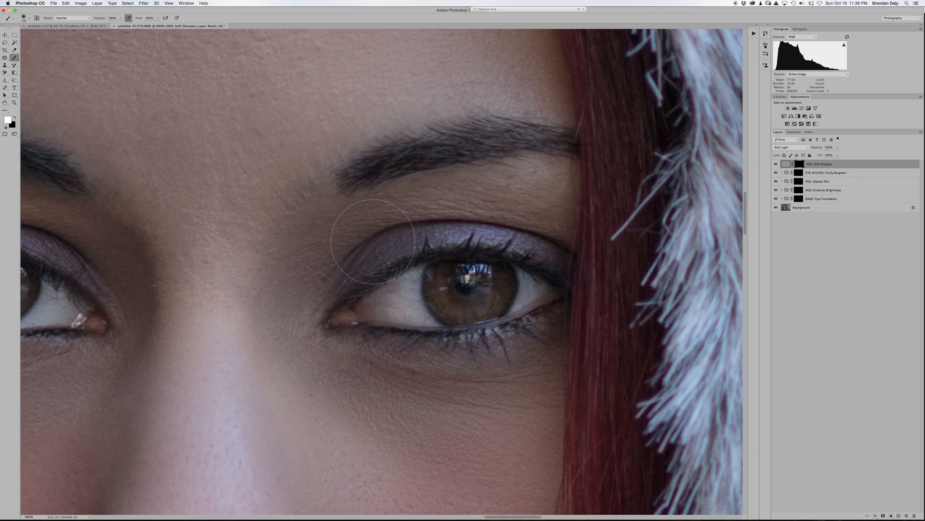
scroll(373, 241, left, 3)
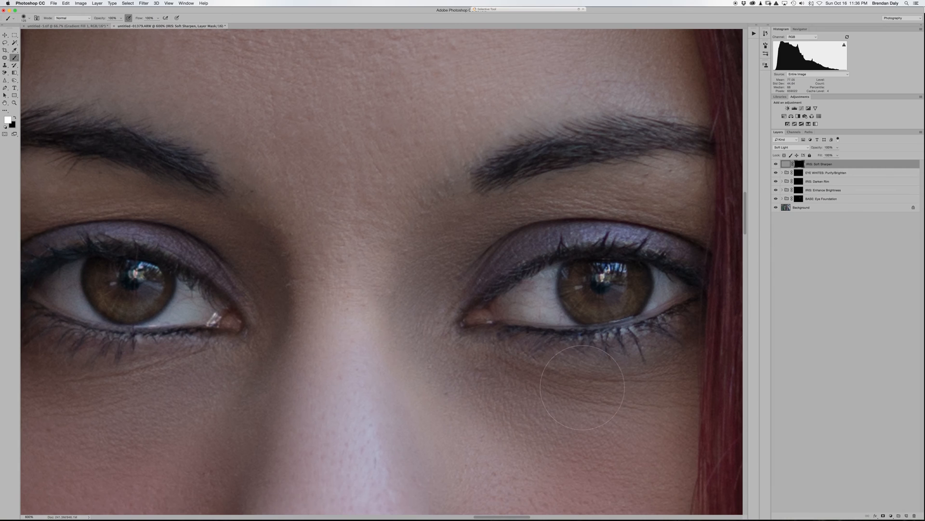
shift+click(851, 197)
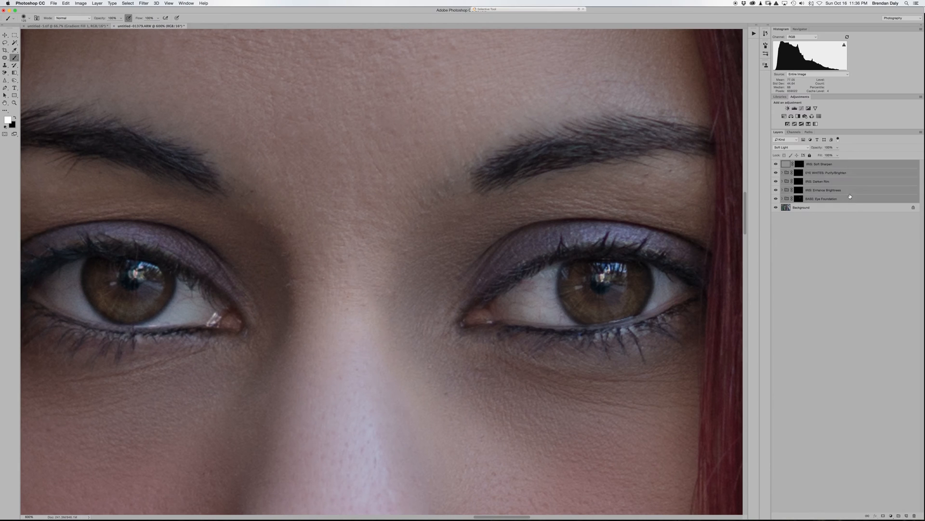
click(899, 516)
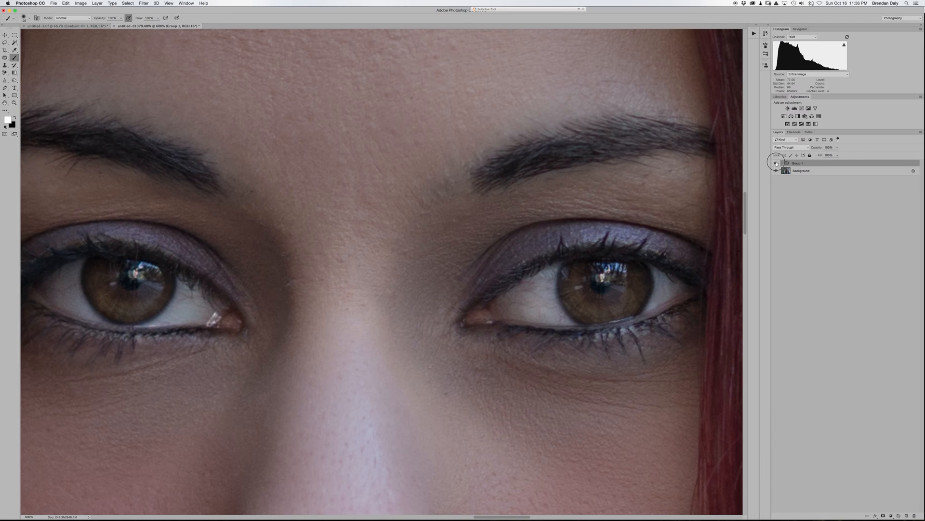
- Compare the eyes with the retouching group hidden and shown, both close up and across the whole portrait
click(777, 164)
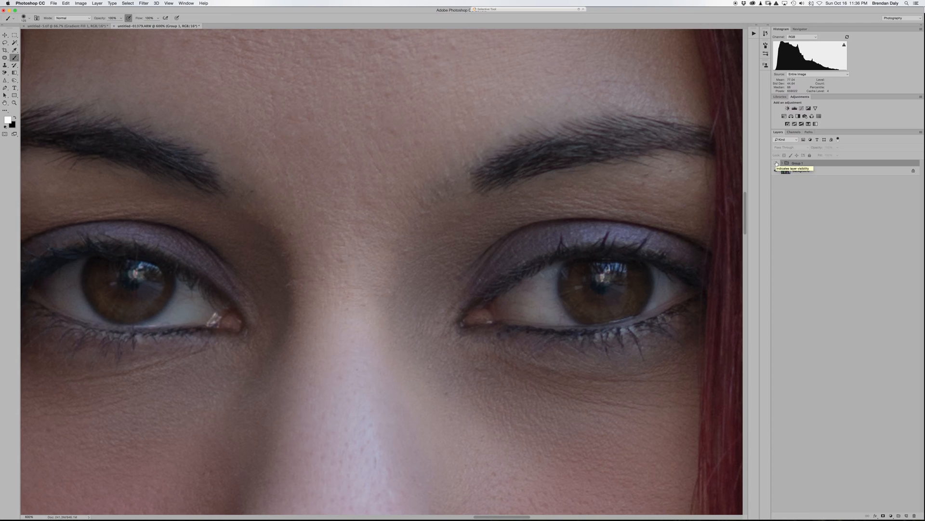
click(777, 164)
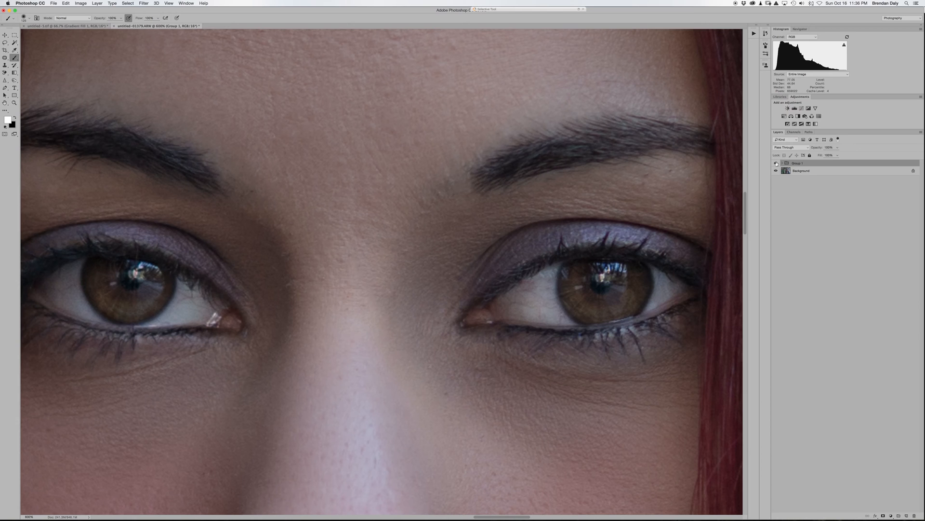
click(777, 163)
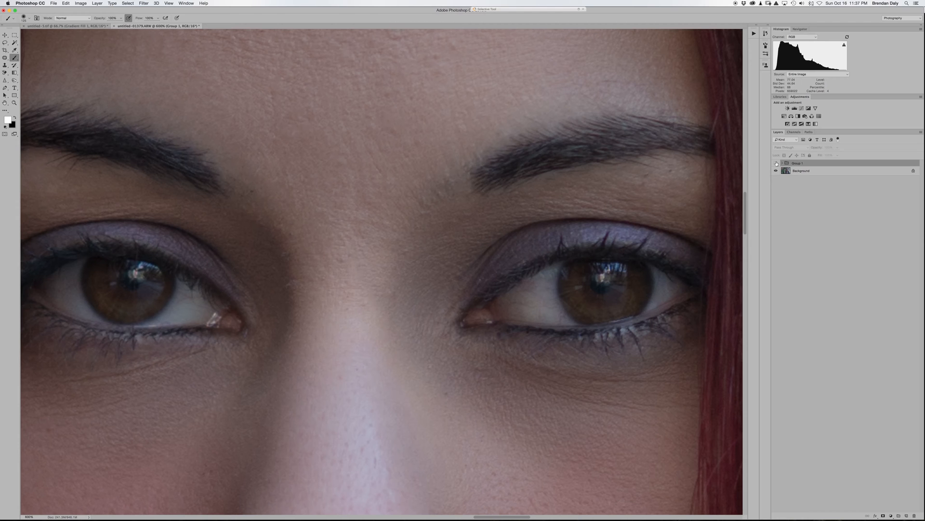
key(super+minus)
key(super+minus)
key(super+minus)
key(super+minus)
key(super+minus)
key(super+minus)
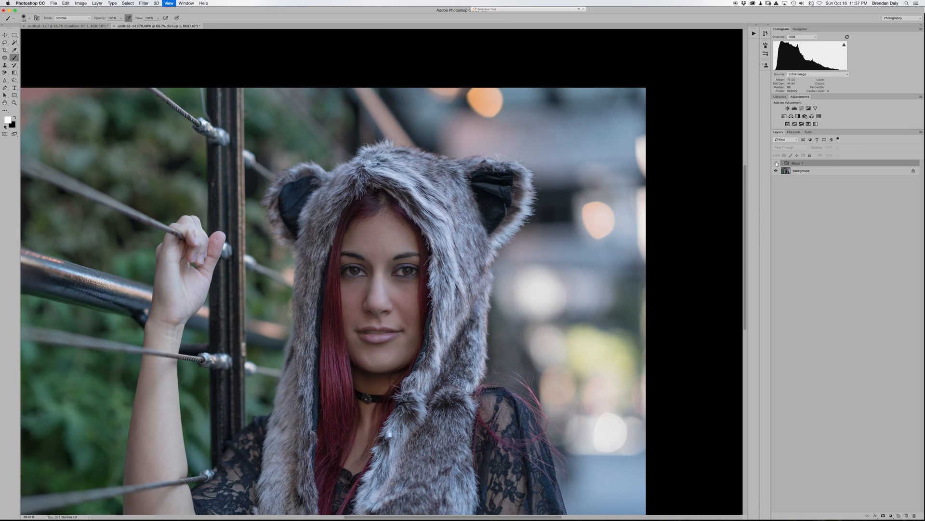
key(super+minus)
key(super+plus)
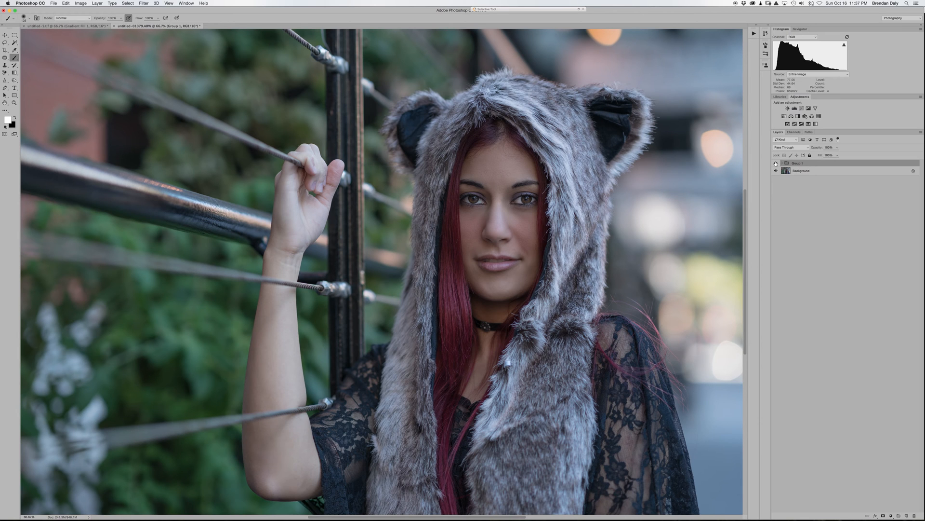
click(776, 164)
click(776, 164)
- Flatten the image into a single background layer
click(96, 3)
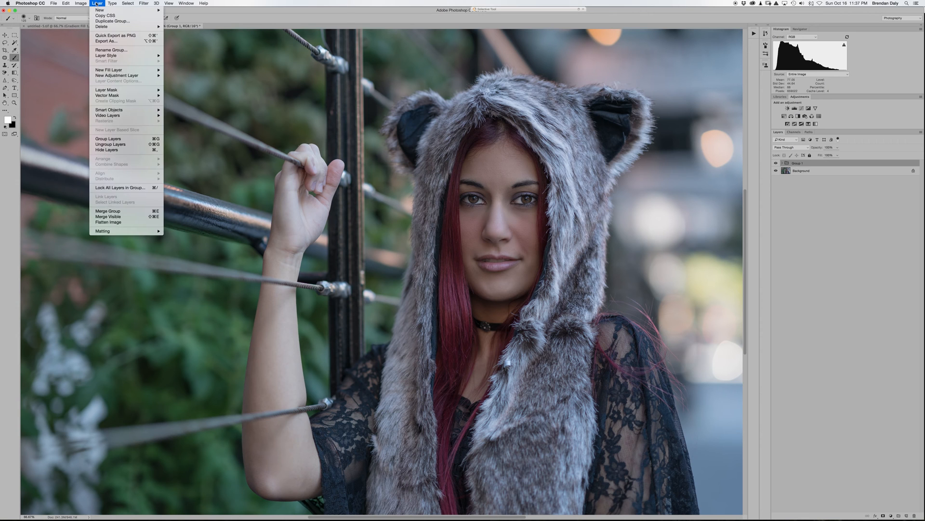
click(110, 223)
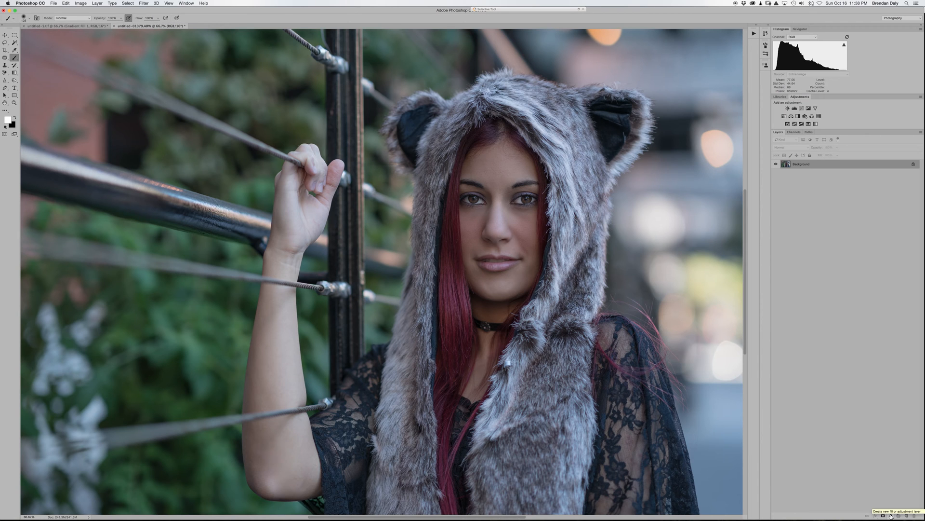
- Add a Gradient Map adjustment layer above the flattened portrait
key(super+minus)
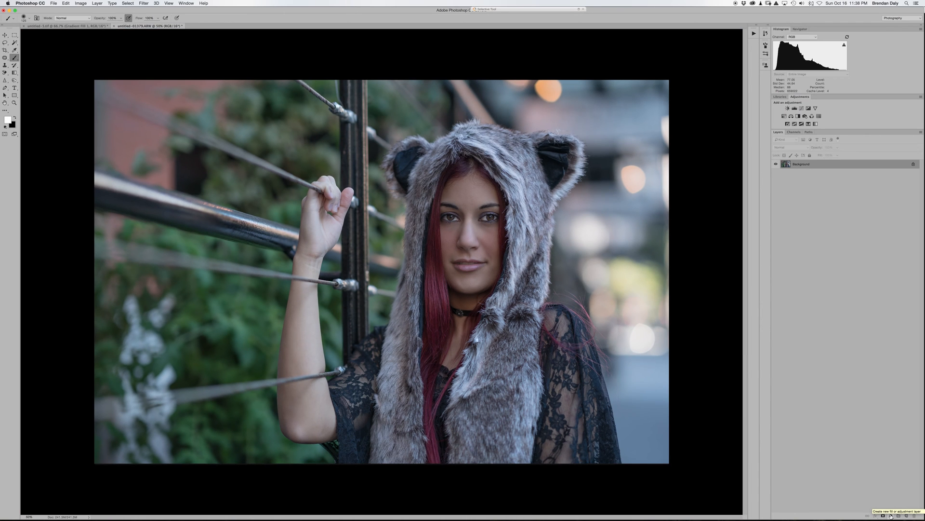
click(891, 516)
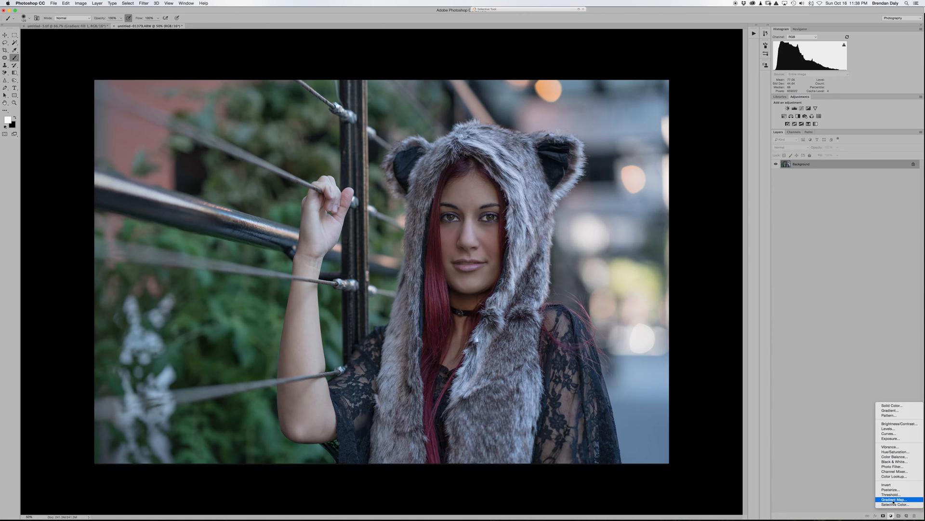
click(893, 499)
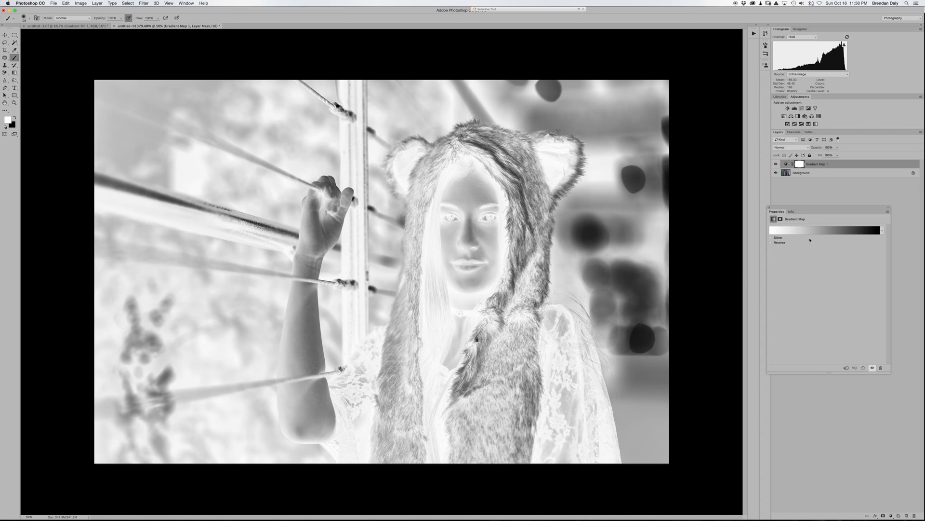
- Preview the gradient map with Reverse on and off, and compare the portrait with the adjustment layer hidden and shown
click(771, 243)
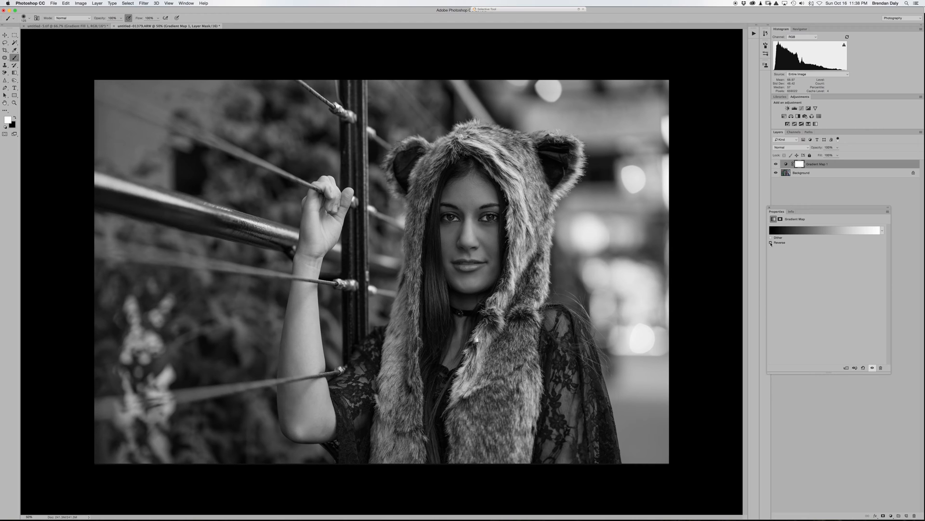
click(771, 243)
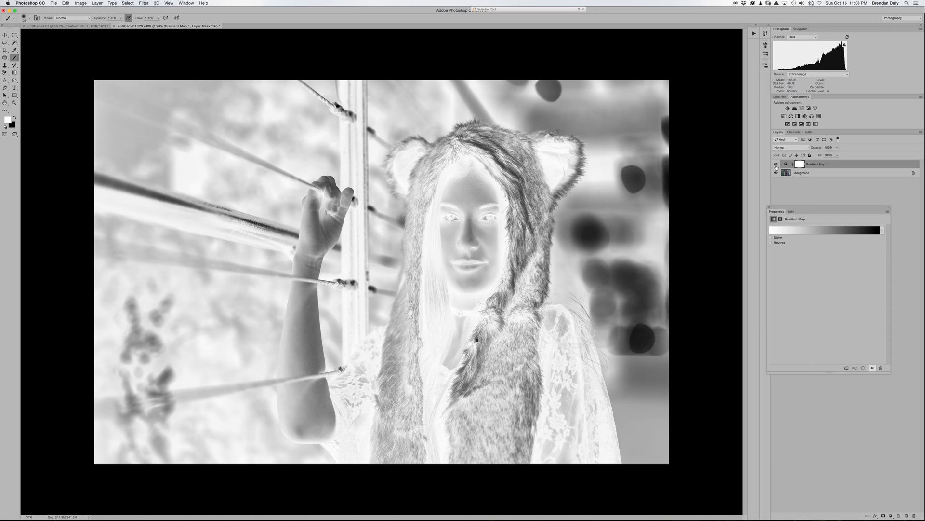
click(776, 164)
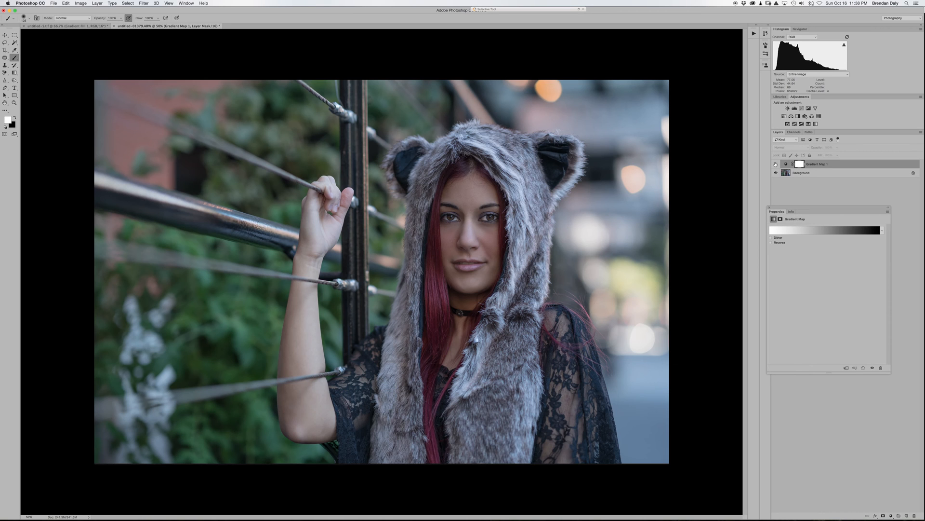
click(776, 164)
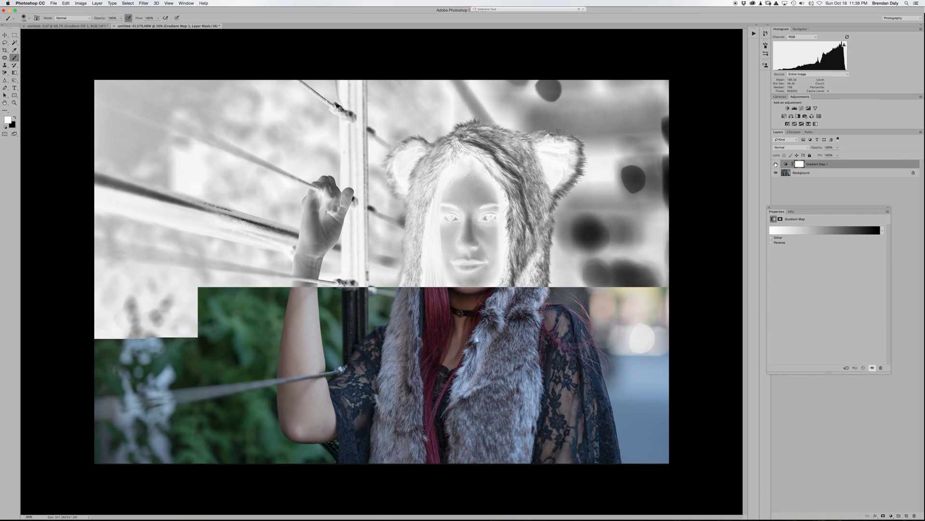
- Apply the Violet, Orange preset to the Gradient Map while its layer is hidden, and show the layer again
click(776, 164)
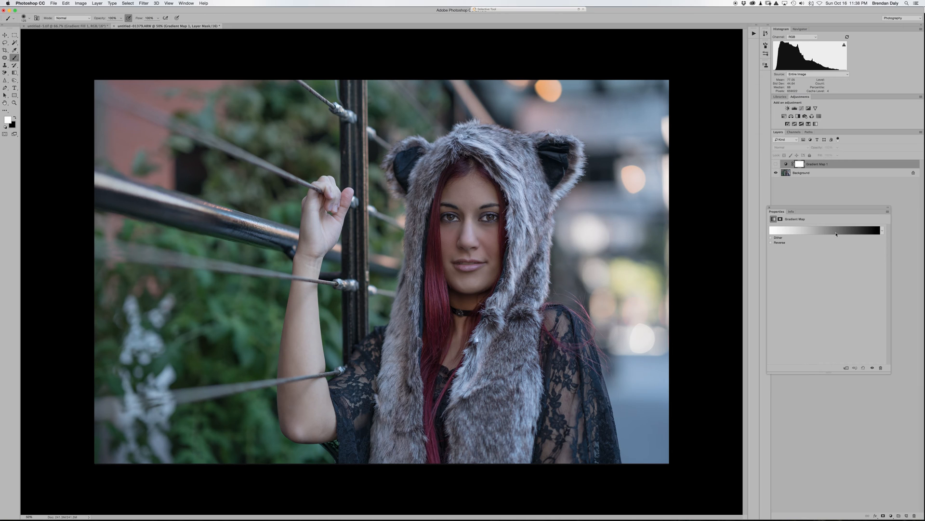
click(816, 232)
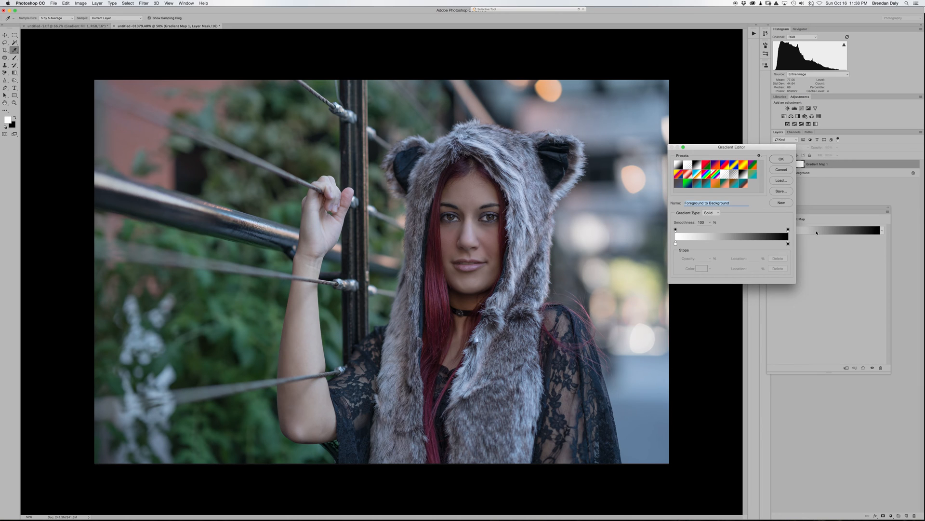
click(715, 164)
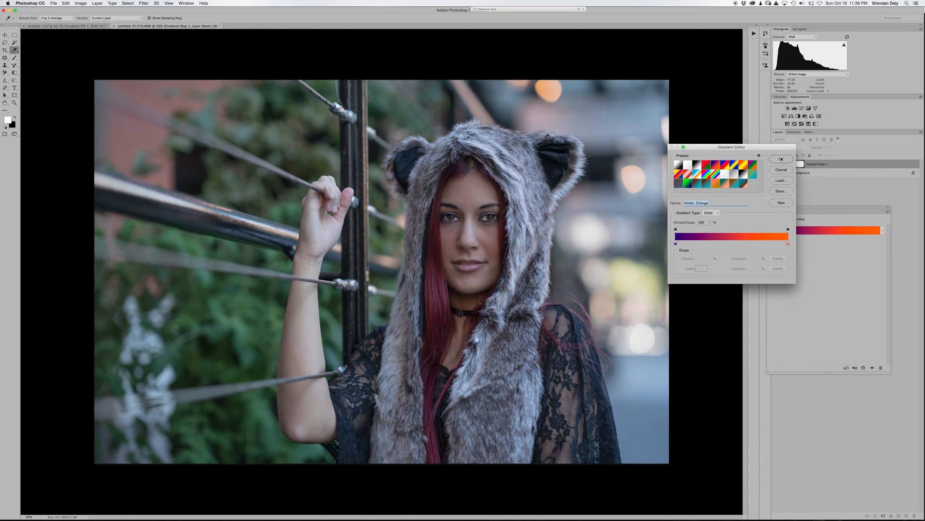
click(781, 159)
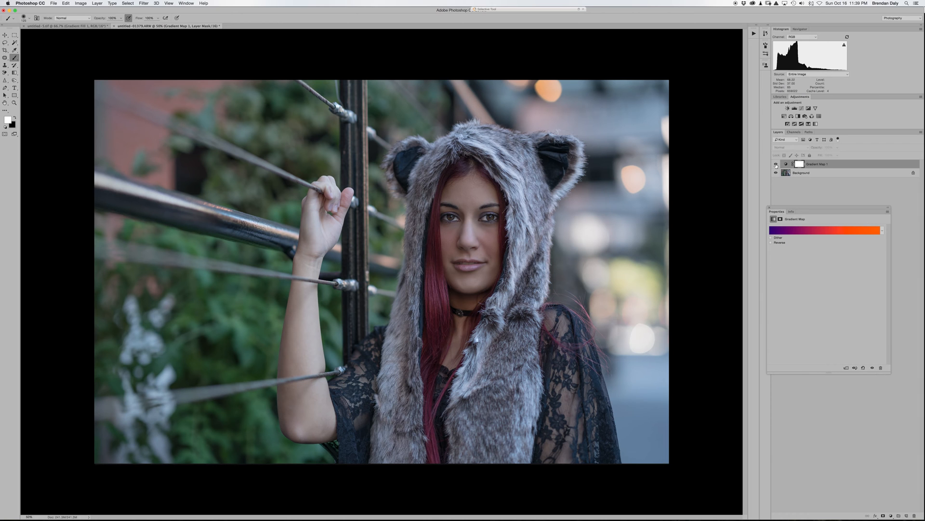
click(776, 164)
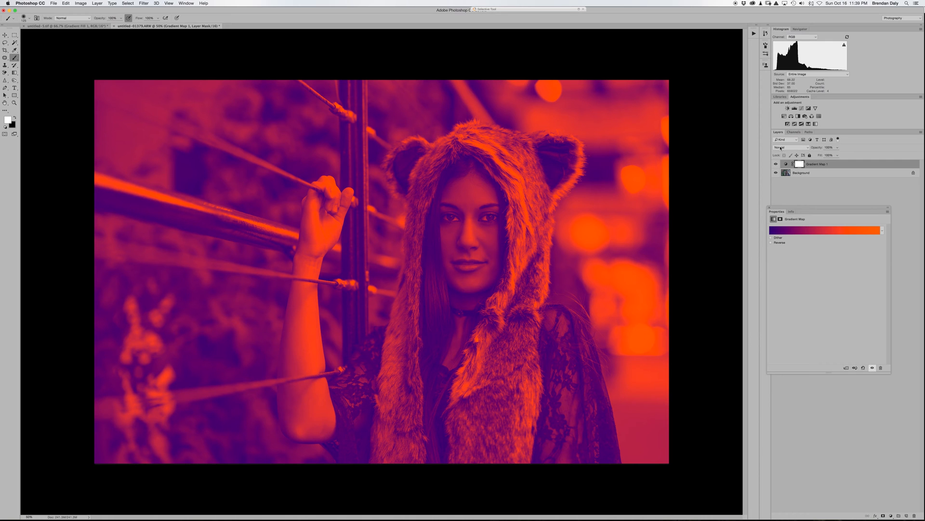
- Set the Gradient Map layer's blend mode to Soft Light and lower its opacity to about 25%
click(810, 150)
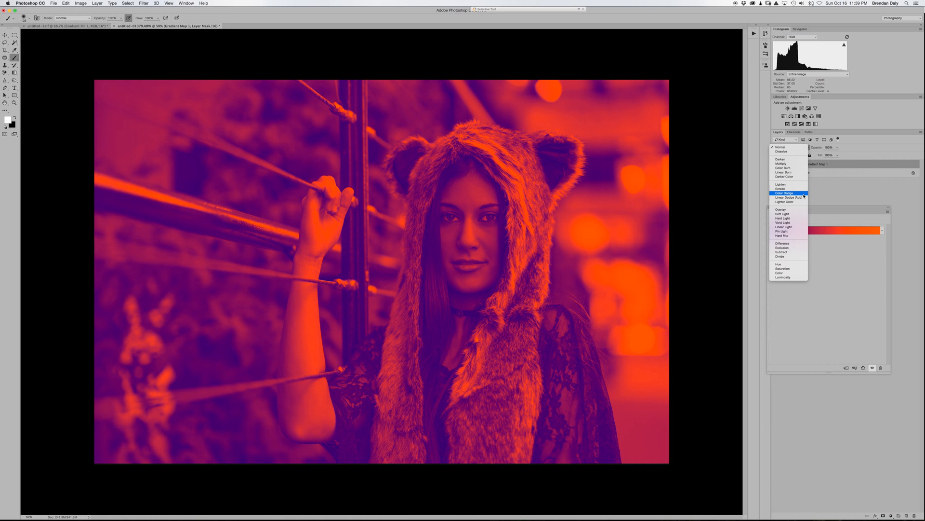
click(789, 214)
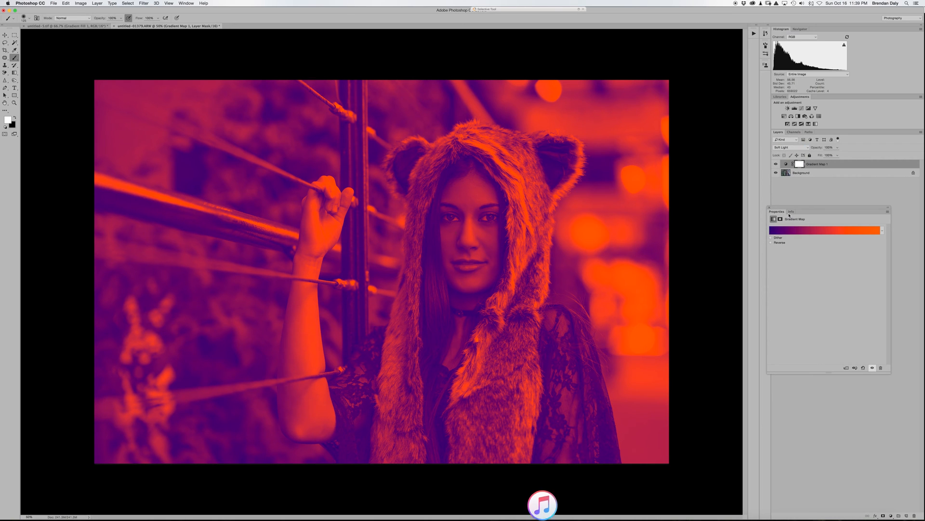
click(836, 148)
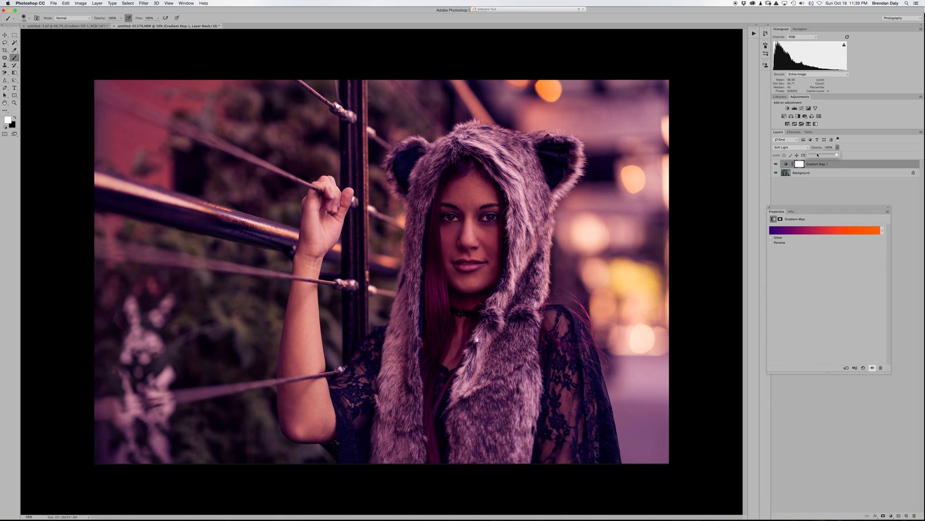
click(816, 155)
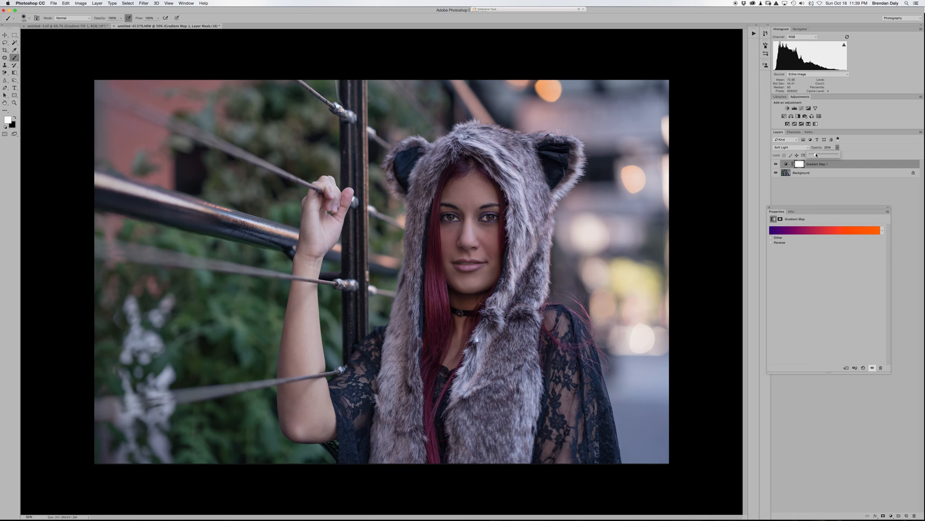
- Compare the portrait with the Gradient Map layer hidden and shown
click(776, 165)
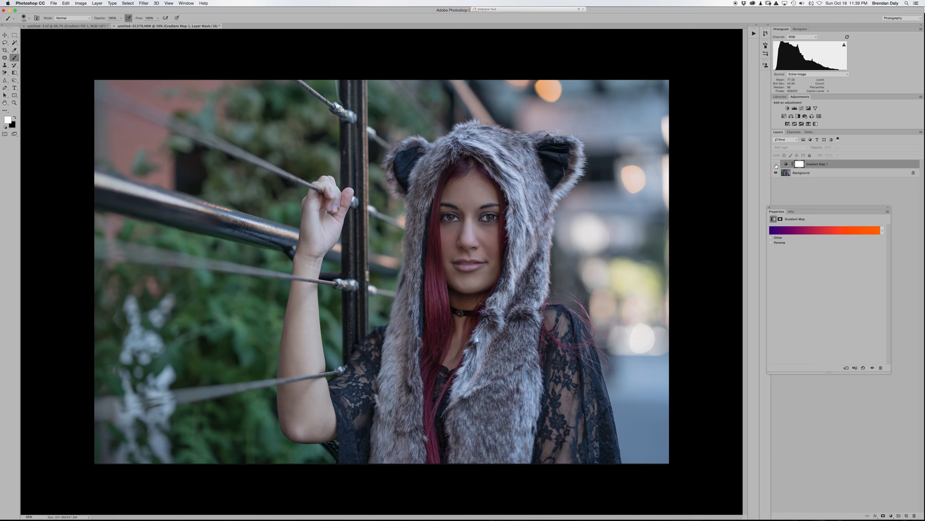
click(776, 165)
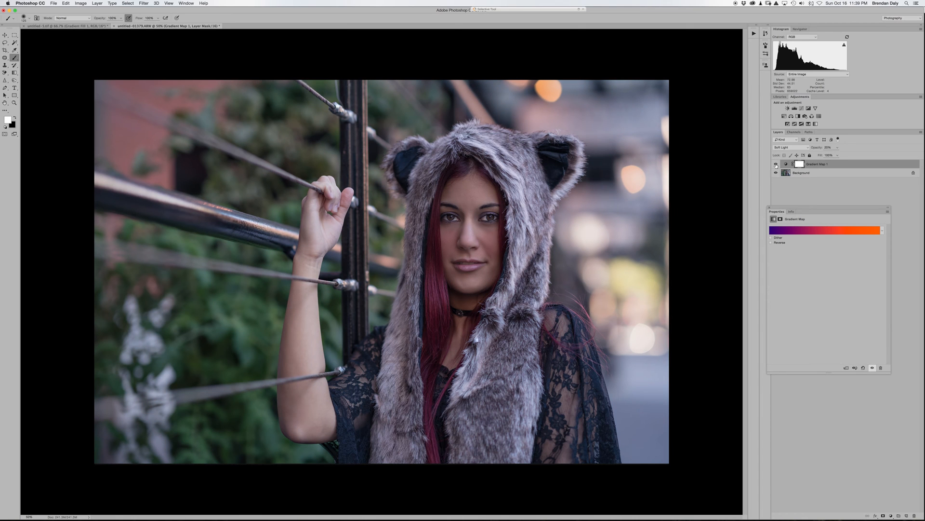
click(776, 165)
click(776, 165)
click(802, 147)
click(803, 145)
- Apply the brown-to-teal Custom preset to the Gradient Map and recolor its brown starting stop to a dark teal
click(818, 230)
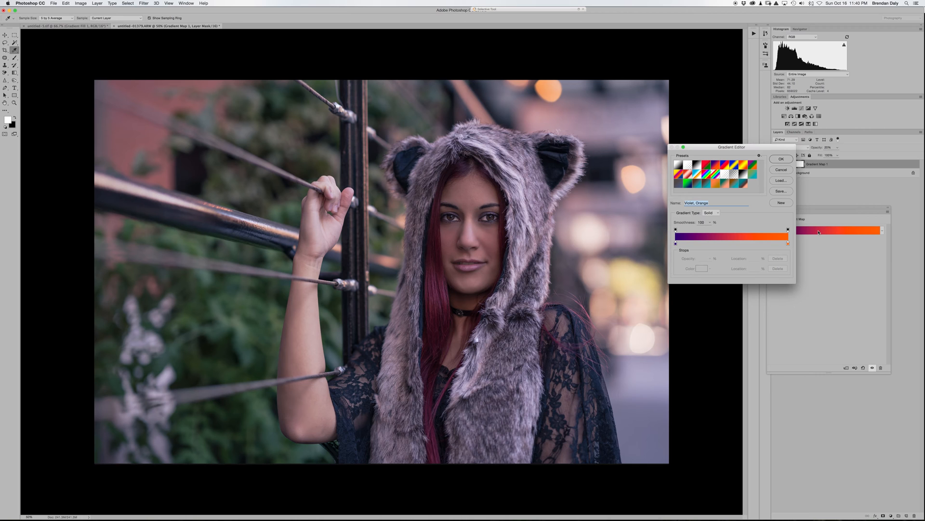
click(707, 184)
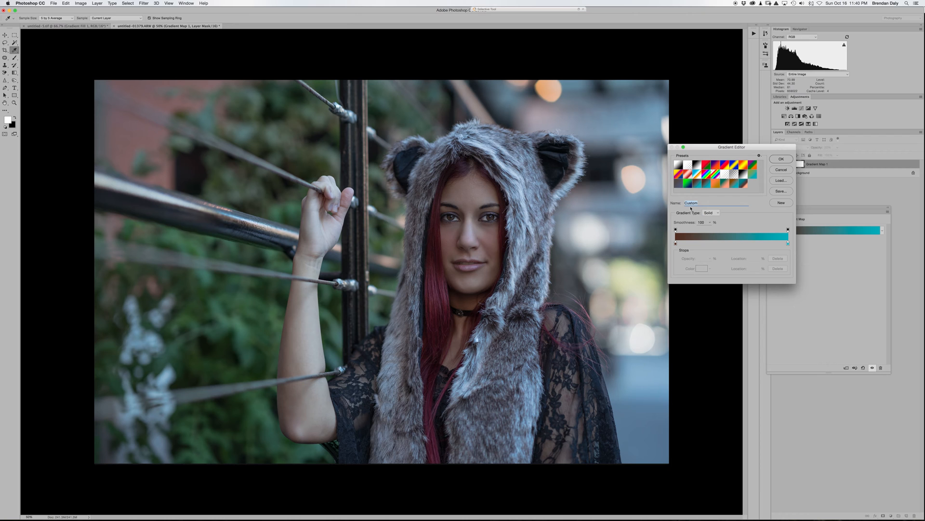
double_click(676, 243)
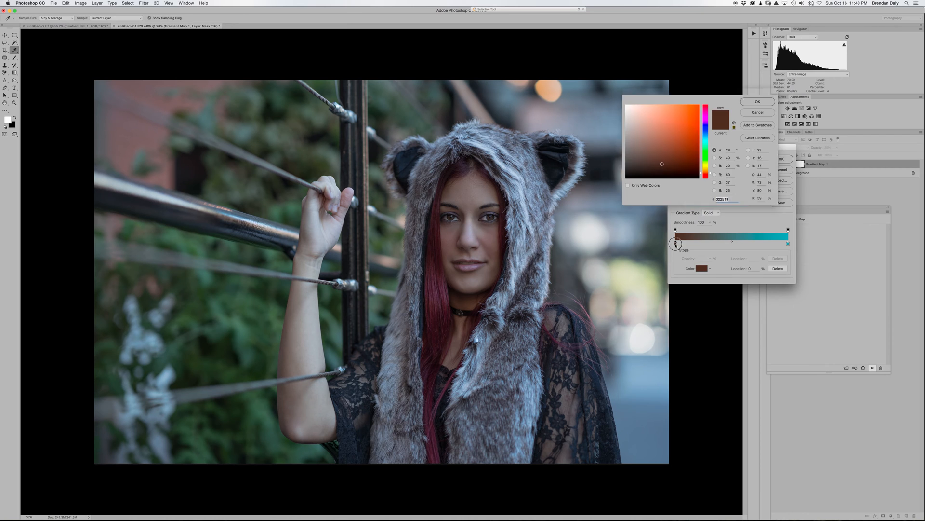
drag(706, 163, 707, 139)
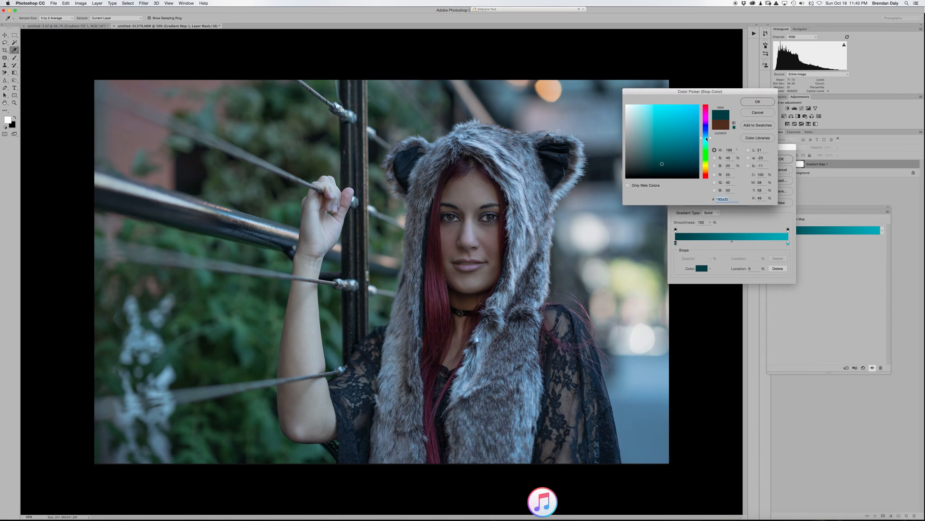
click(667, 114)
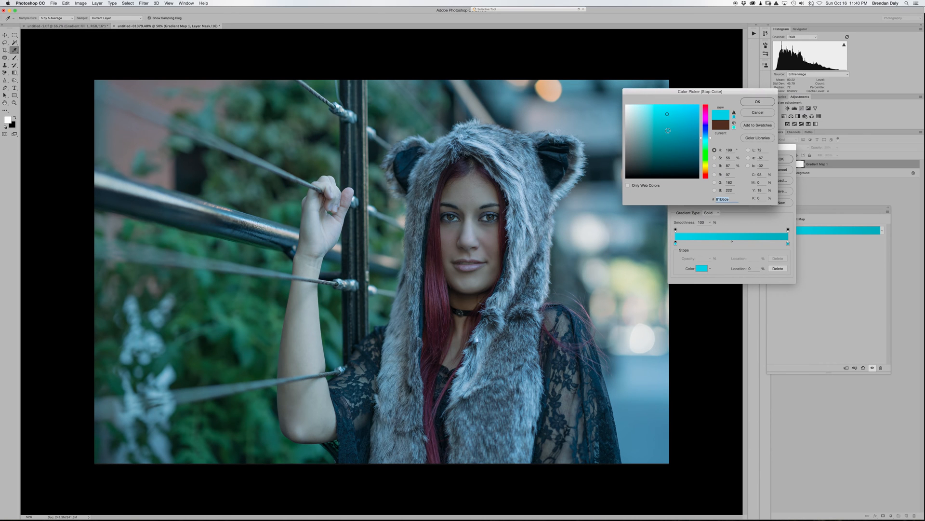
click(668, 130)
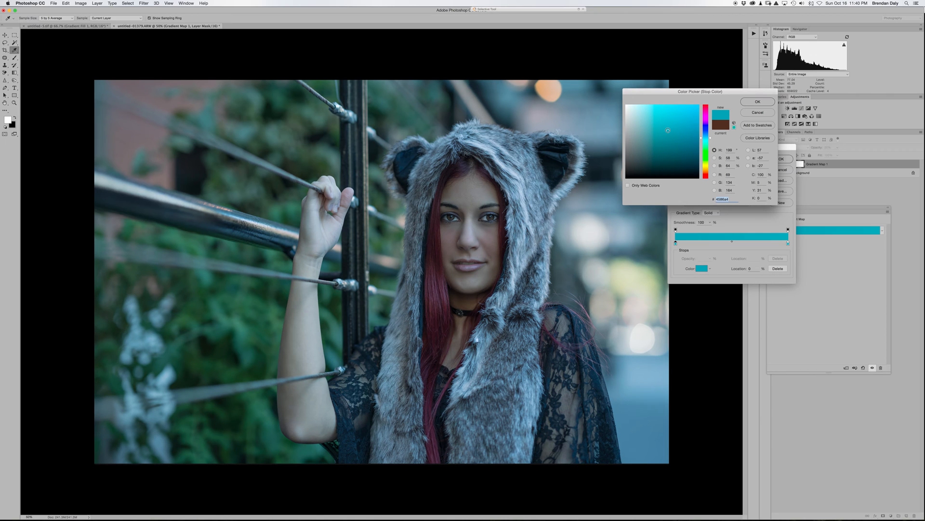
click(667, 155)
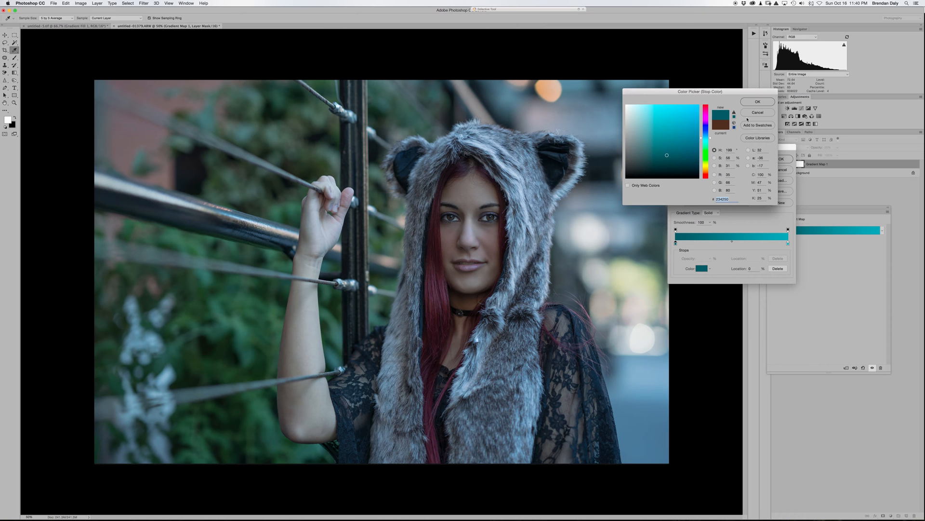
click(755, 102)
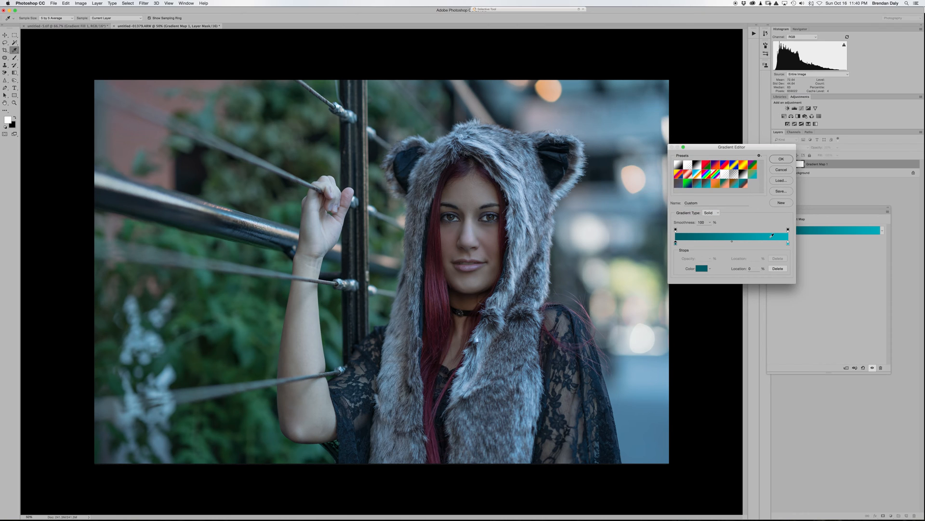
- Open the color of the gradient's end stop at location 100% for editing
click(788, 243)
double_click(788, 243)
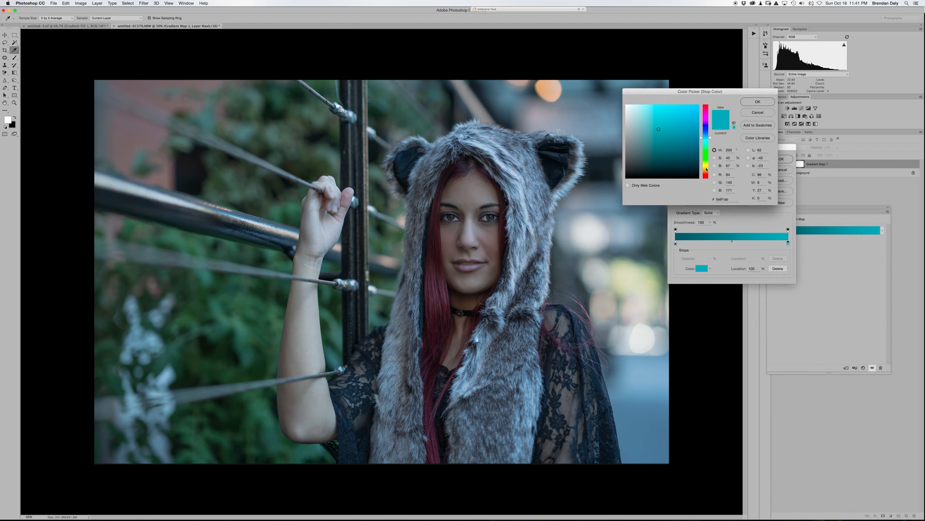
- Try yellow, orange and neutral shades for the gradient's end colour stop and apply dark orange (H 34, S 90, B 57)
click(706, 169)
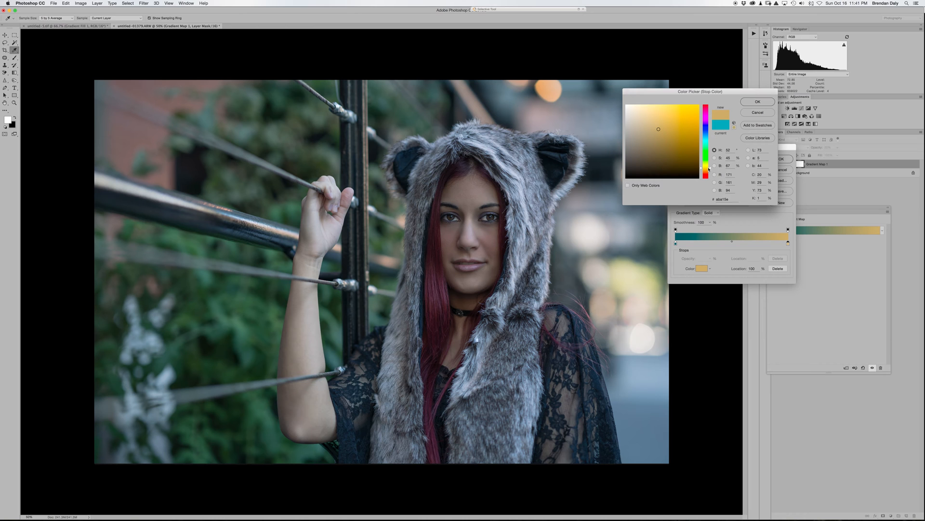
click(665, 150)
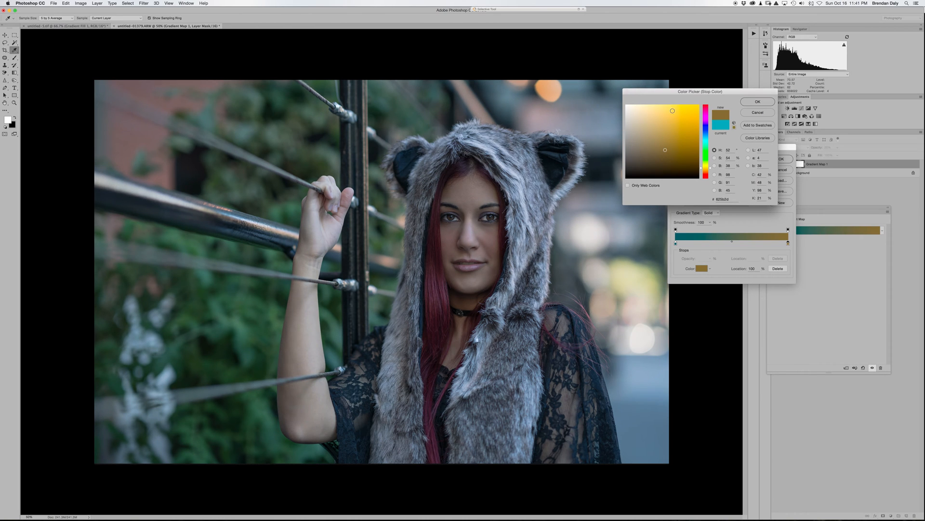
click(673, 111)
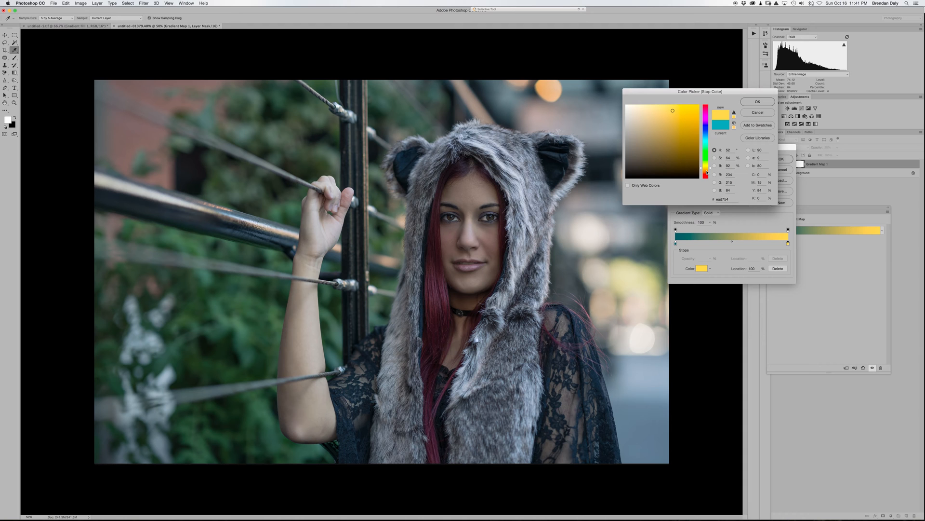
click(707, 173)
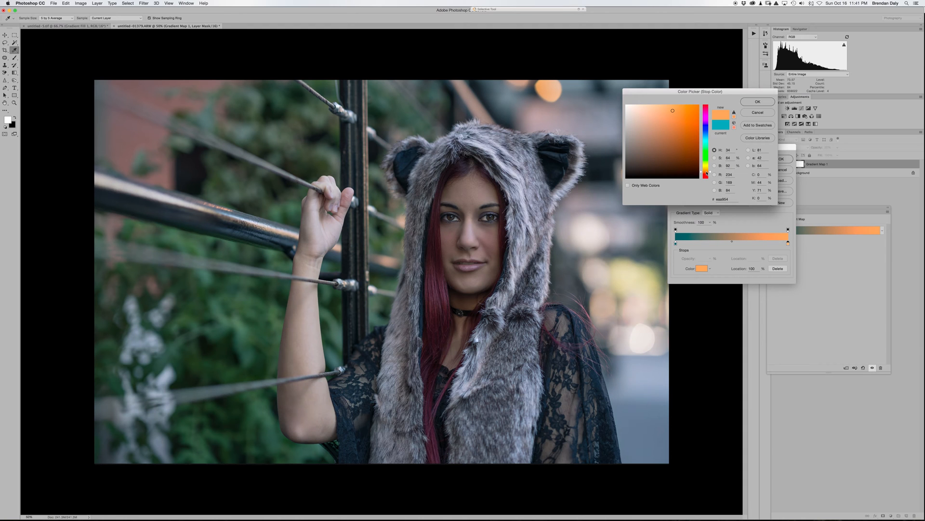
click(677, 127)
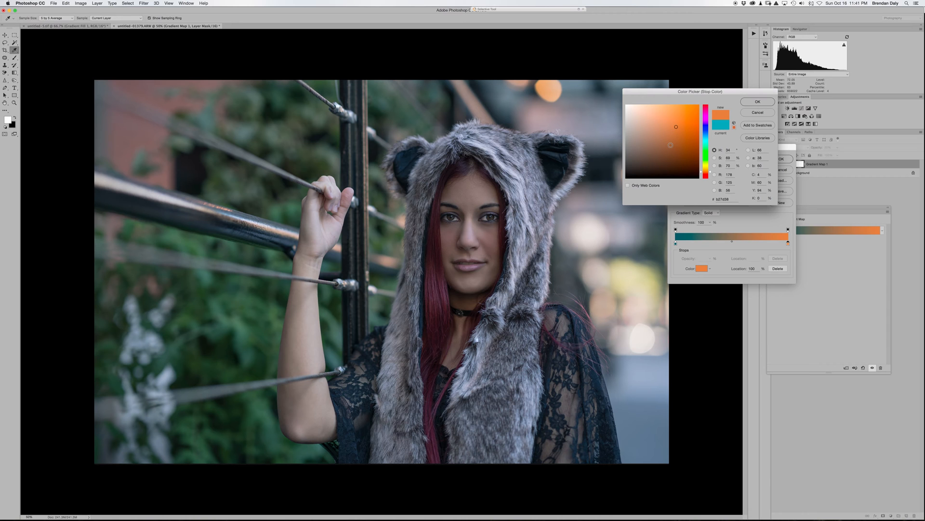
click(669, 145)
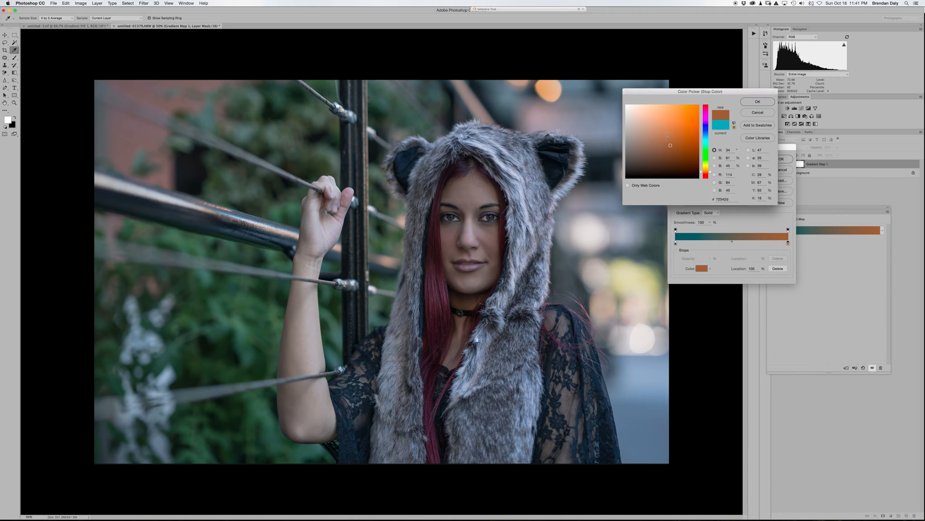
click(657, 151)
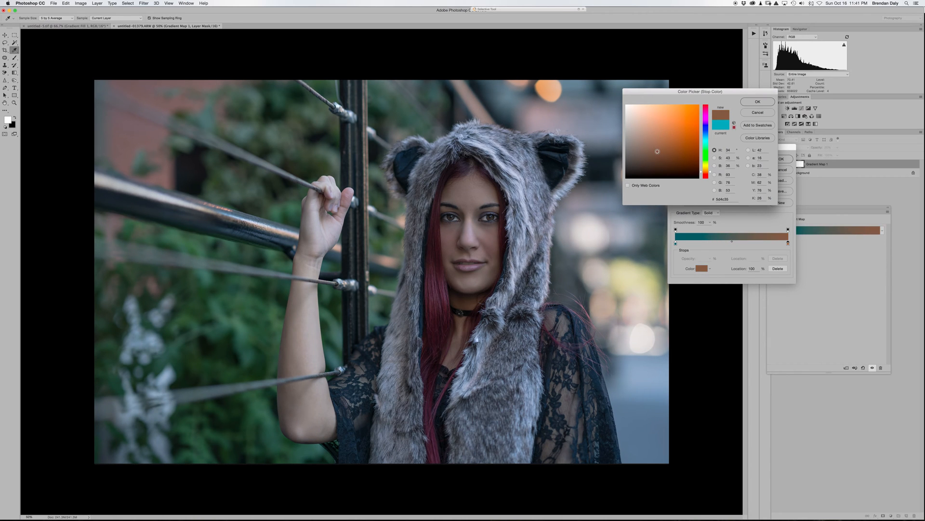
click(628, 111)
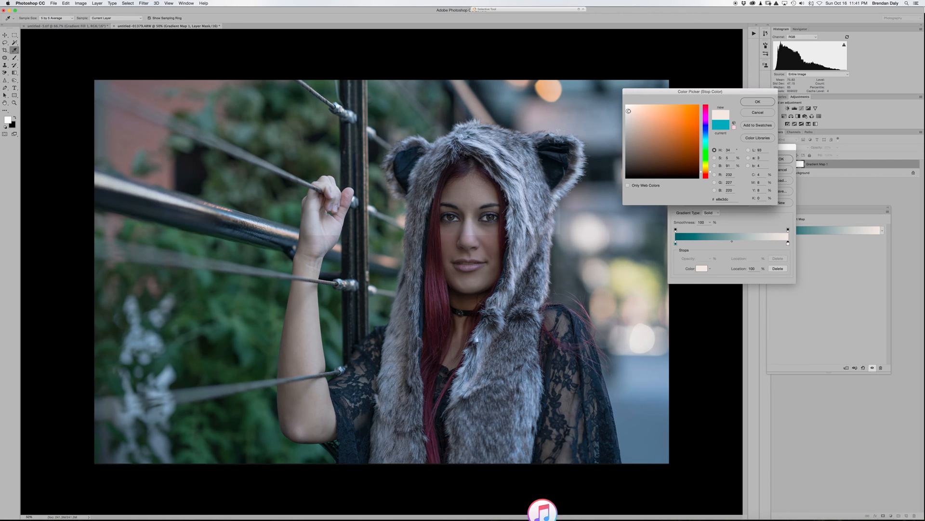
click(630, 169)
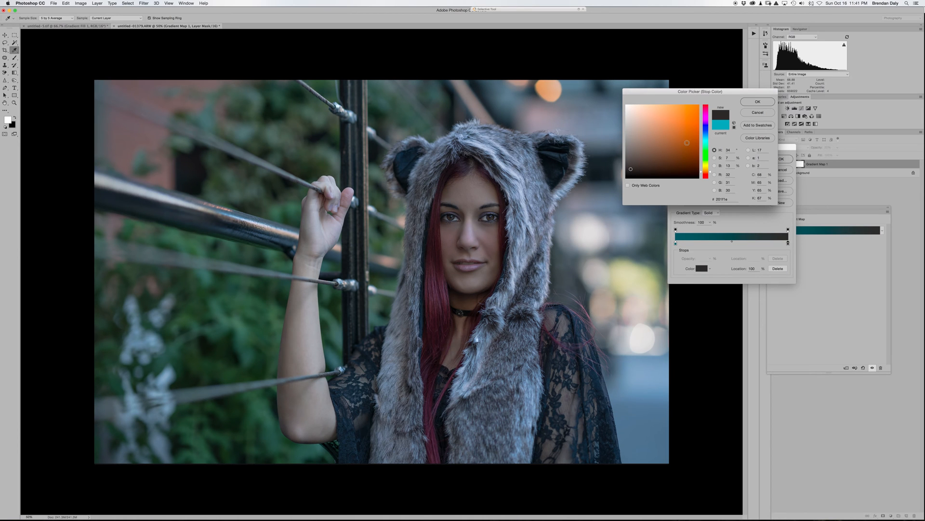
click(687, 142)
click(692, 137)
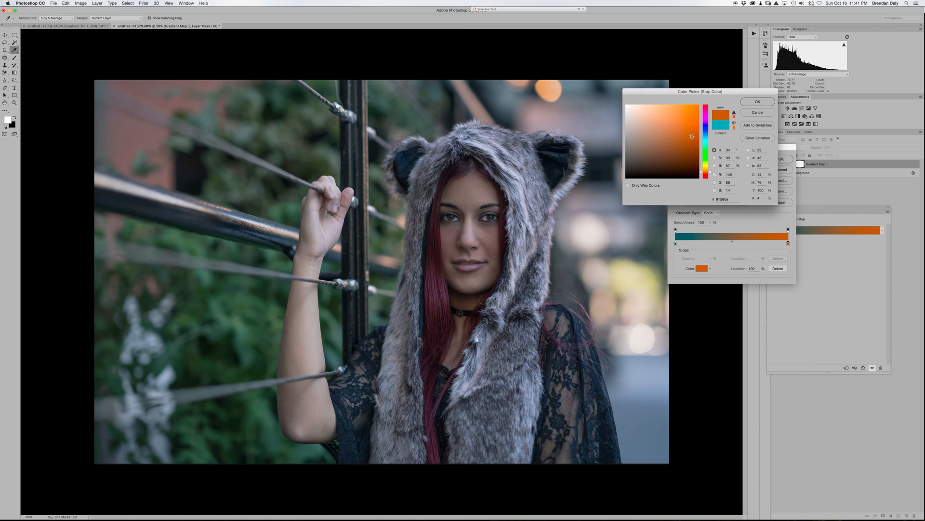
click(757, 102)
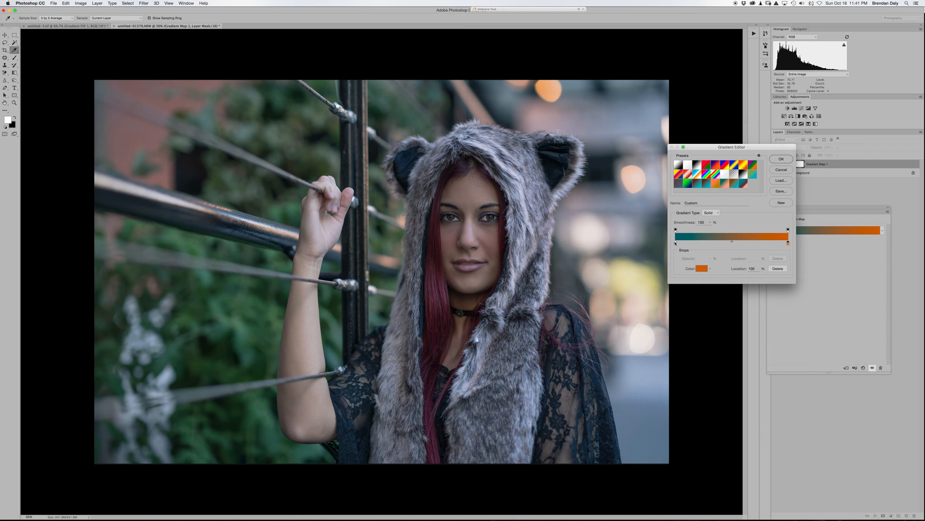
- Set the gradient's start colour stop to dark teal (H 199, S 71, B 26) and apply the edited gradient
click(676, 244)
double_click(676, 244)
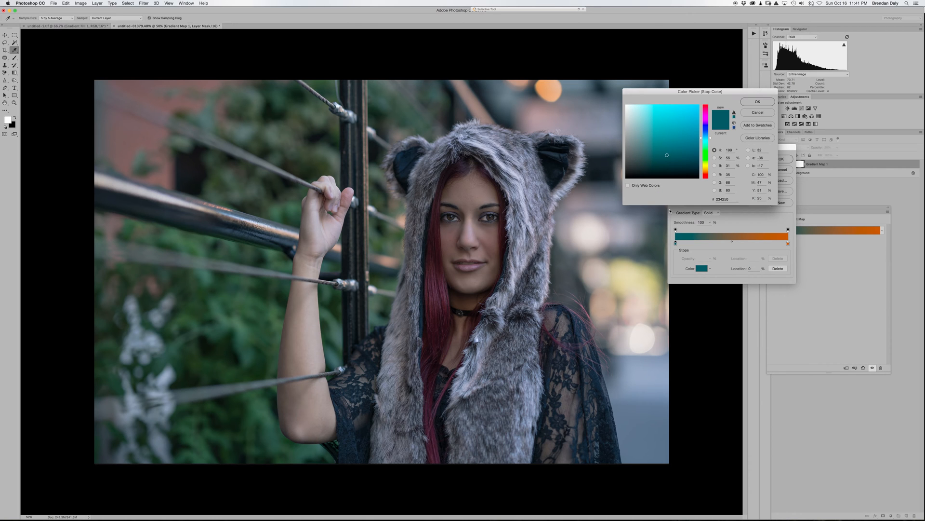
click(667, 164)
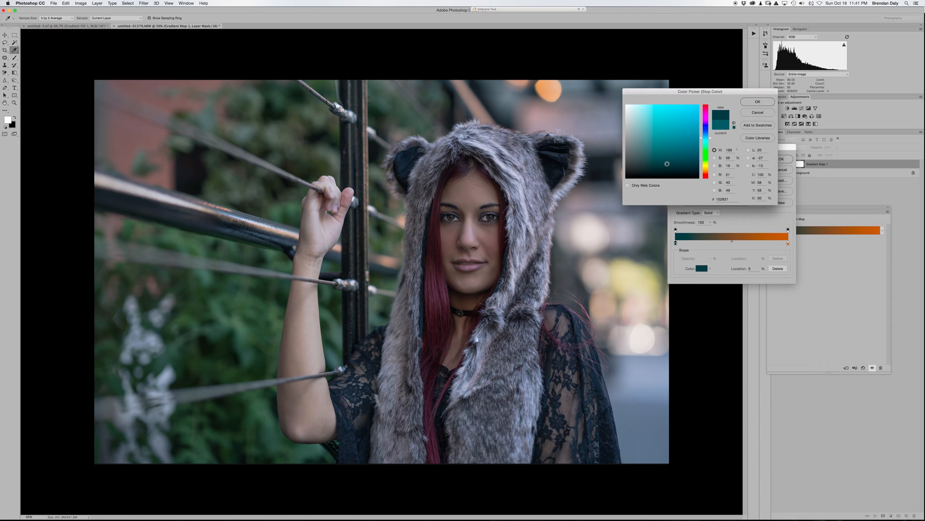
click(668, 107)
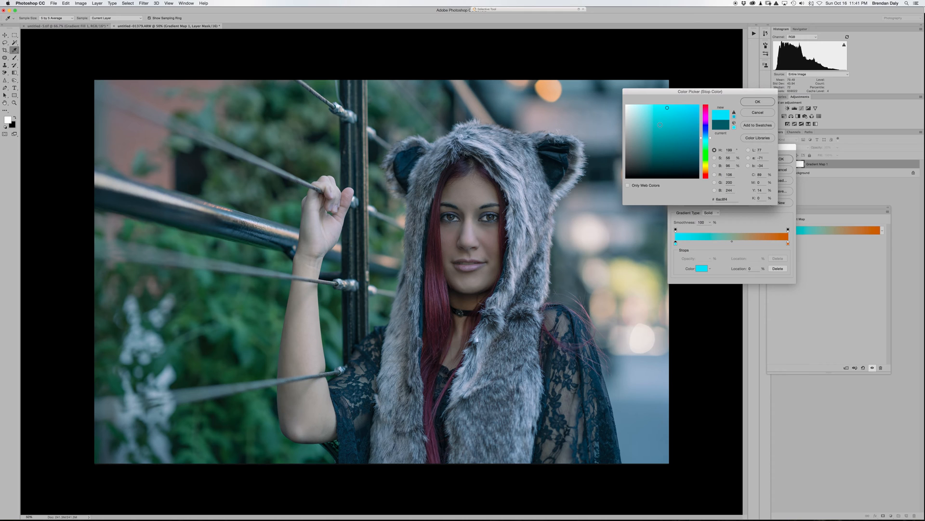
click(647, 161)
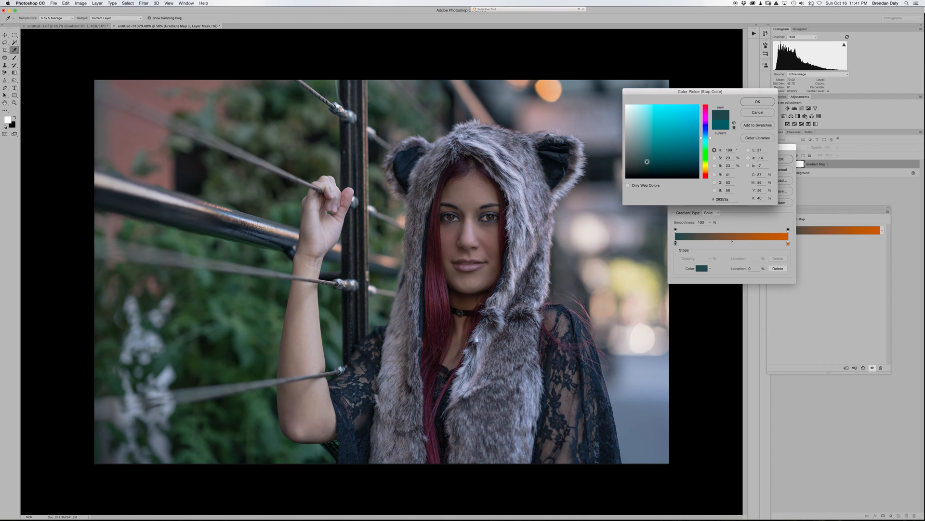
drag(647, 162, 675, 163)
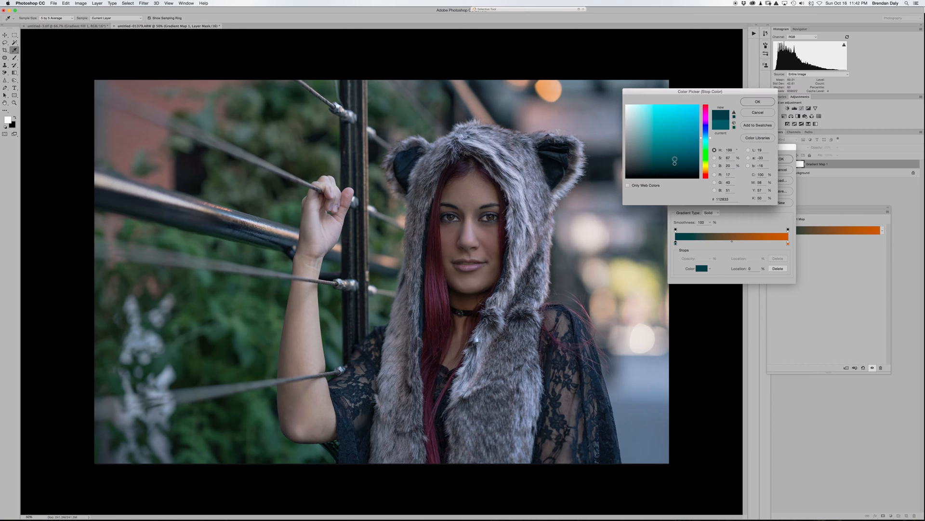
click(678, 159)
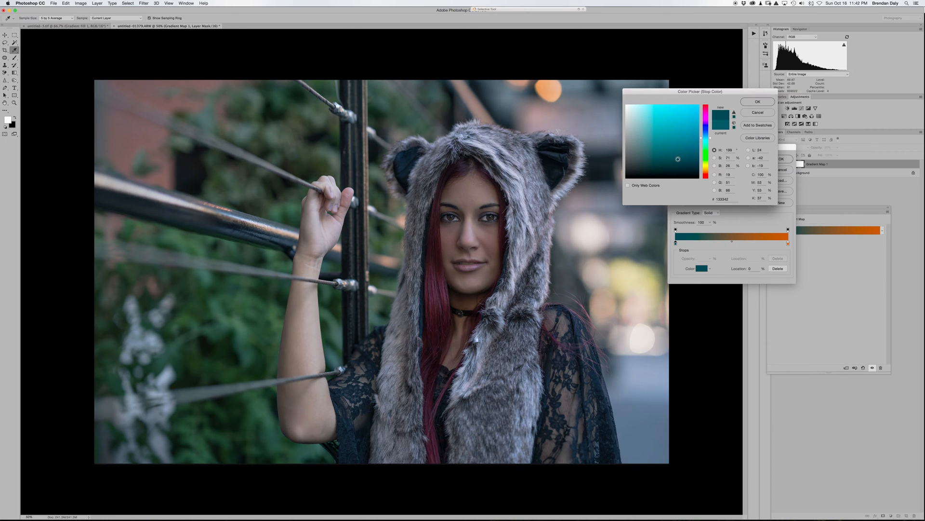
click(757, 102)
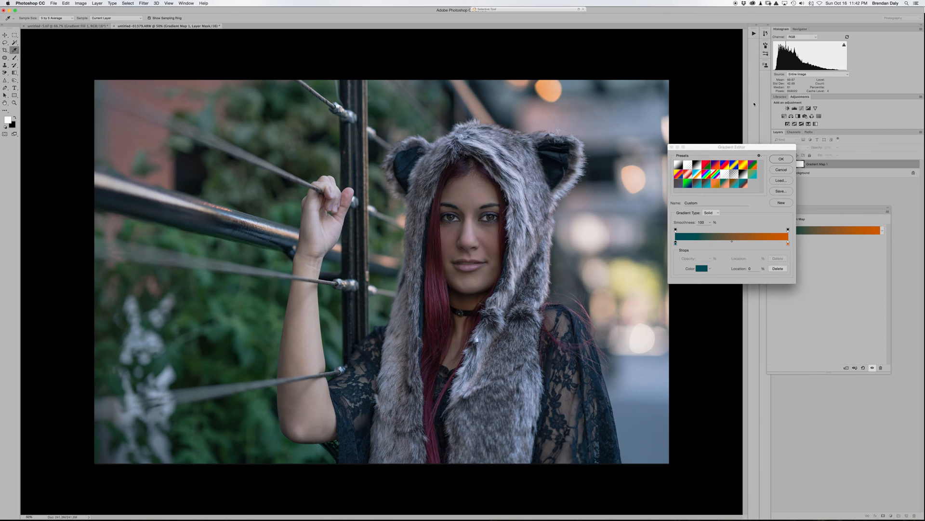
click(781, 158)
key(b)
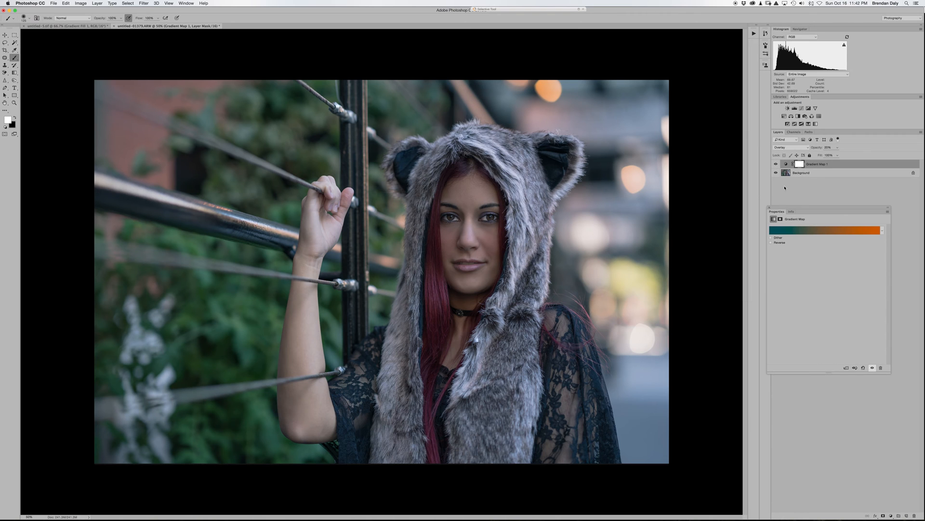
- Set the Gradient Map layer's blend mode to Soft Light and its opacity to 15%
click(769, 207)
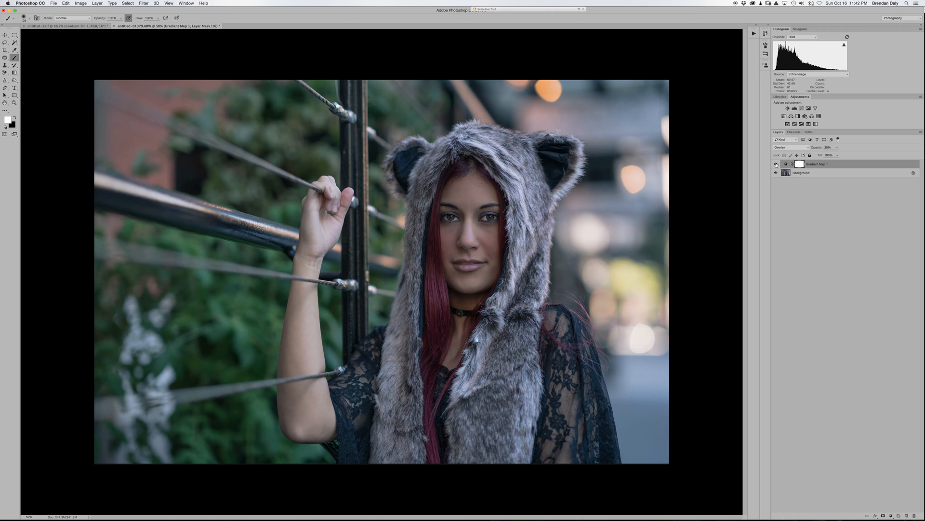
click(807, 148)
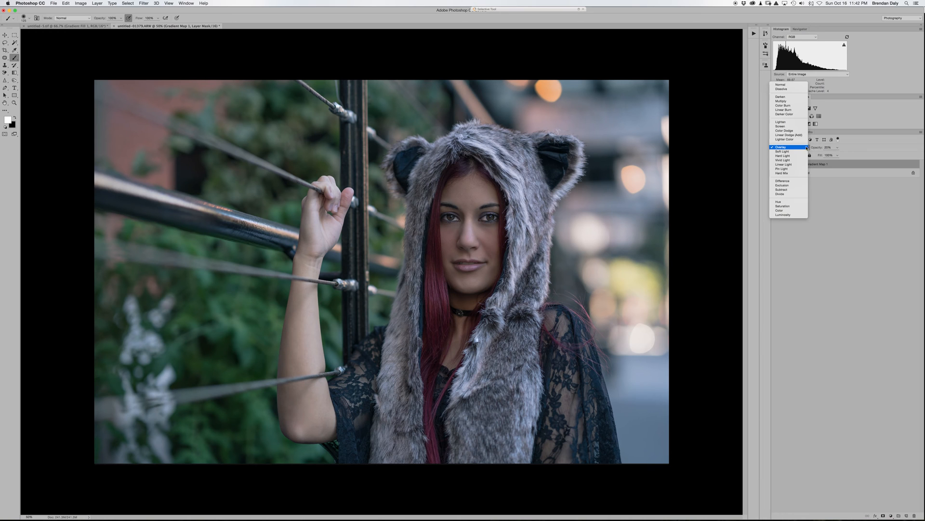
click(803, 151)
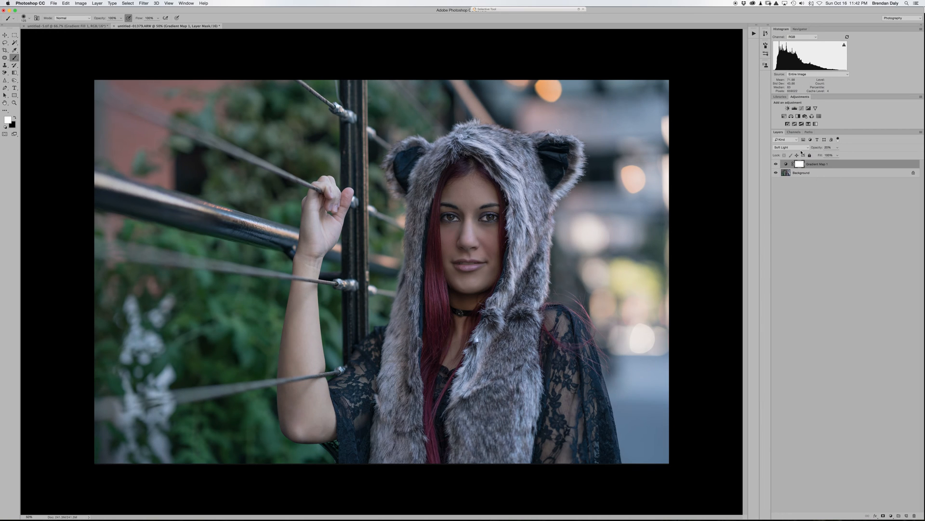
click(838, 148)
drag(837, 155, 836, 156)
click(851, 212)
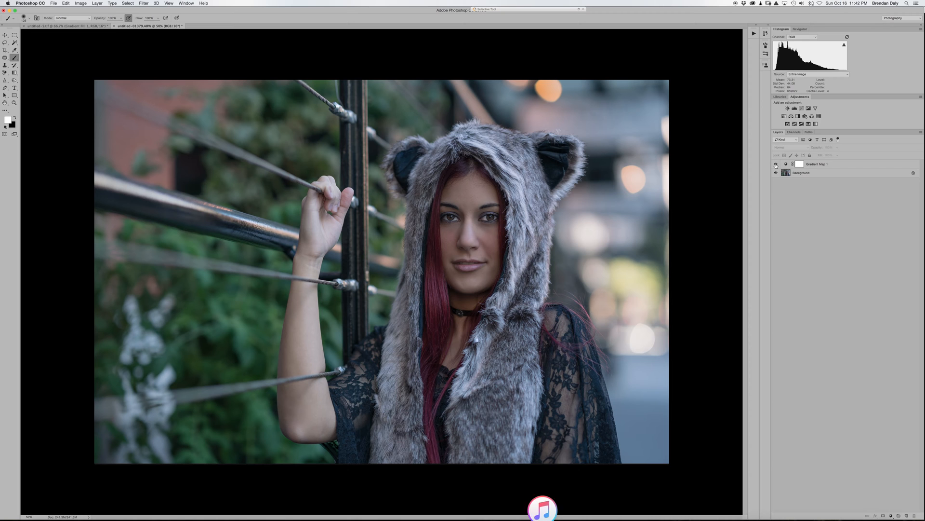
- Toggle the Gradient Map layer's visibility to compare the portrait with and without the colour grade
click(776, 165)
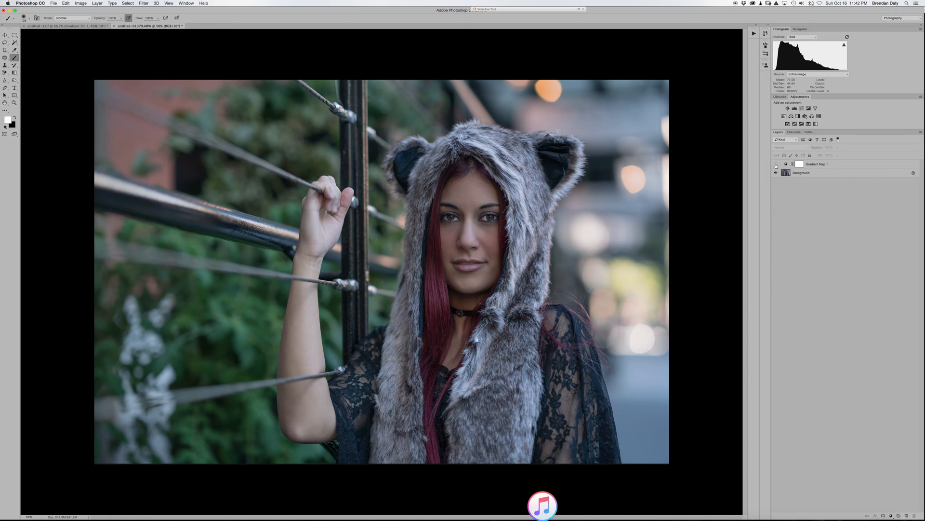
click(776, 165)
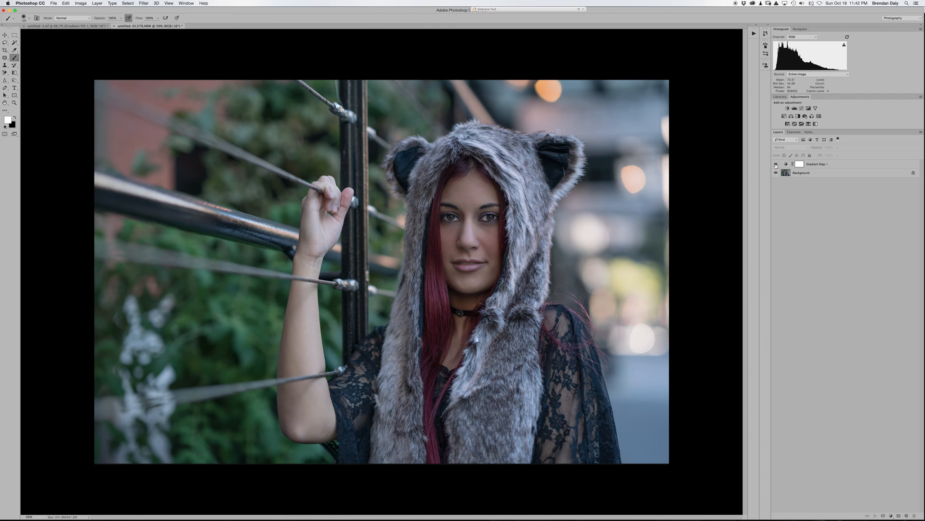
click(776, 164)
click(776, 165)
- Reopen the Gradient Map's gradient and set its end colour stop to dark reddish brown (H 25, S 73, B 36)
click(787, 165)
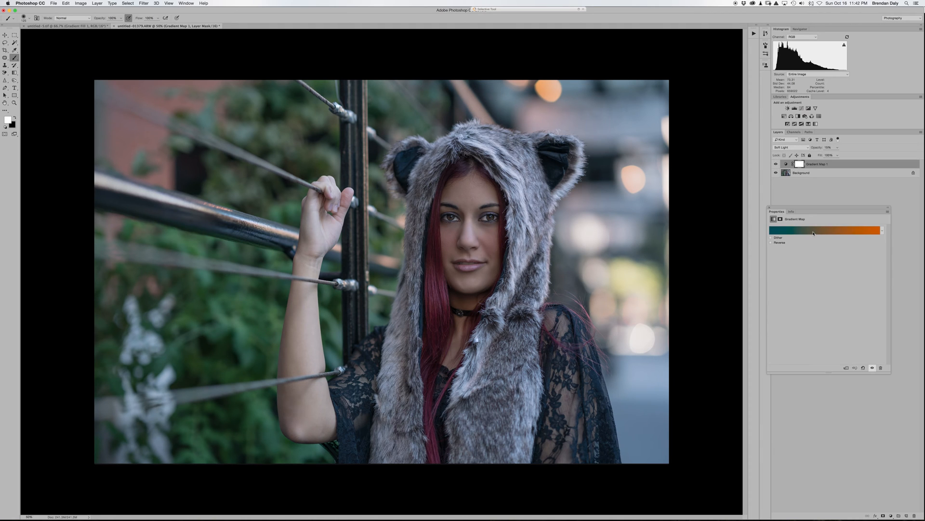
click(877, 234)
click(788, 244)
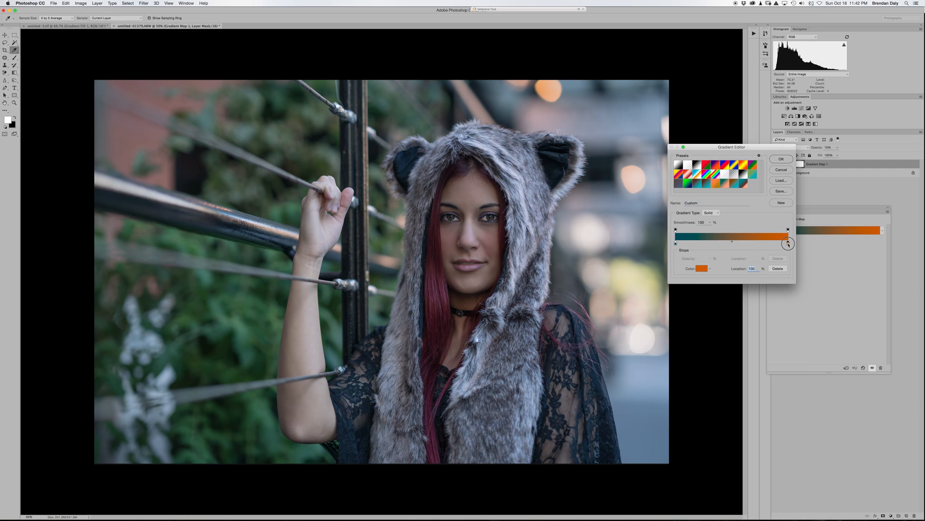
double_click(789, 244)
drag(707, 172, 707, 175)
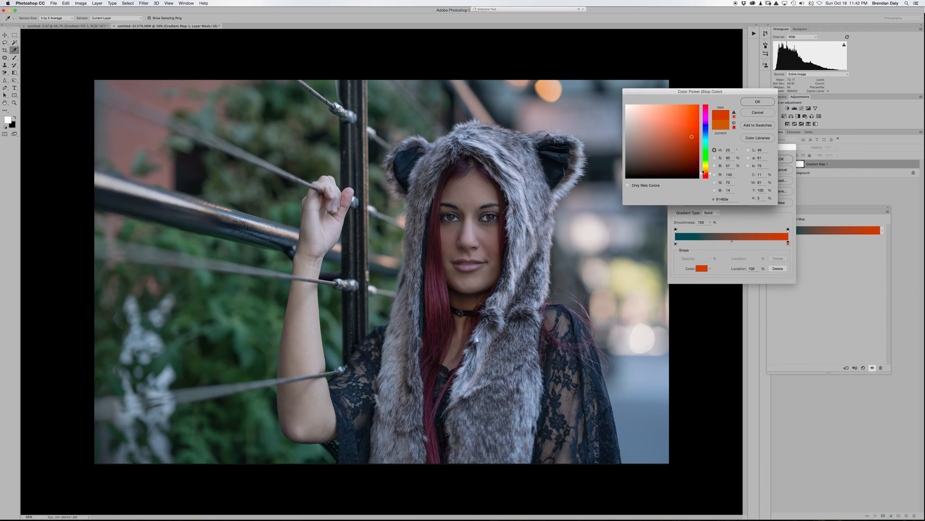
click(692, 146)
drag(692, 146, 680, 152)
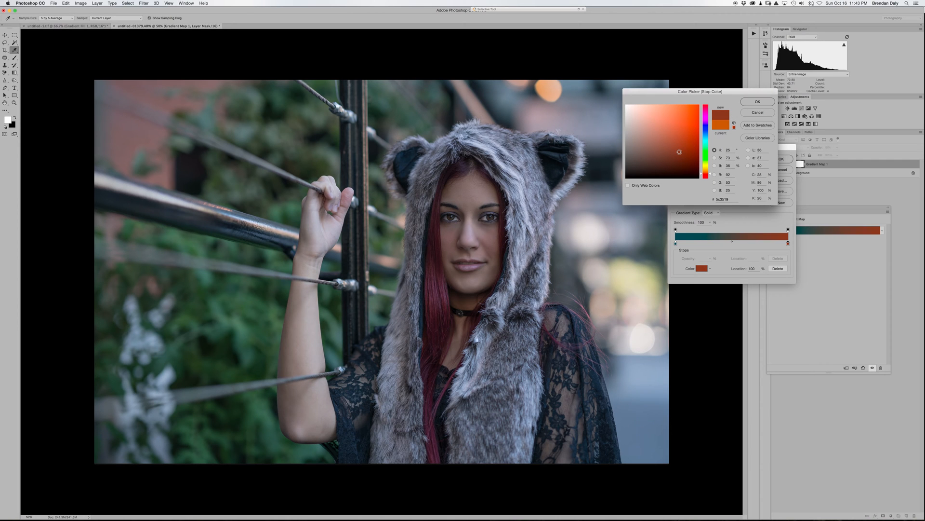
click(752, 102)
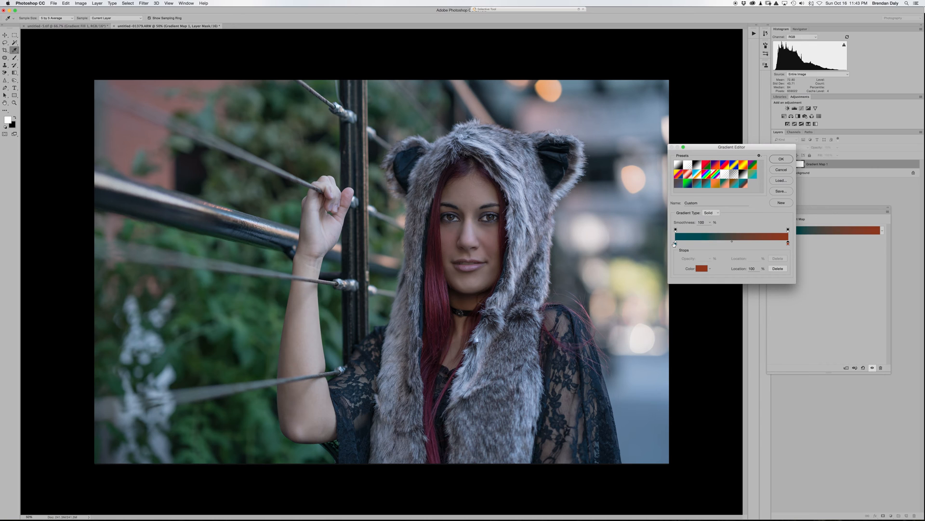
- Set the gradient's start colour stop to bright cyan (H 199, S 53, B 89) and apply the edited gradient
double_click(676, 244)
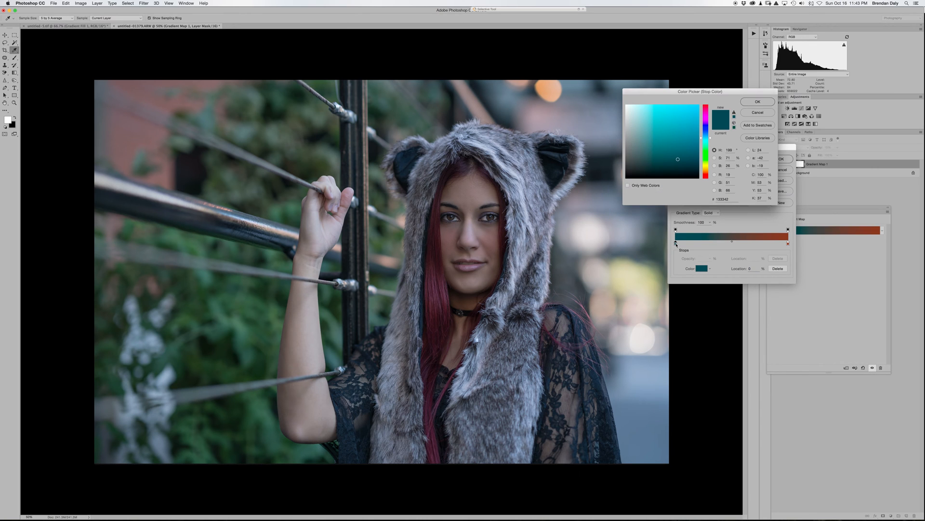
click(664, 112)
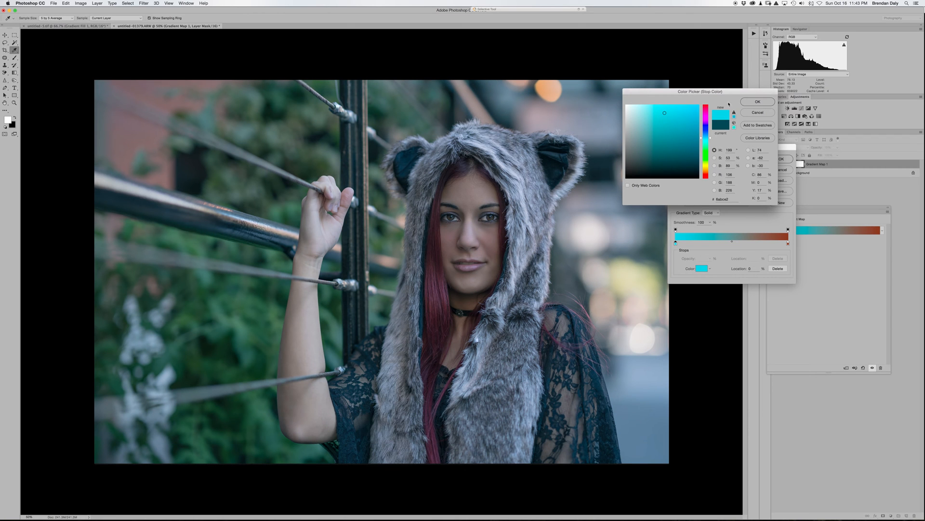
click(757, 102)
click(782, 159)
key(b)
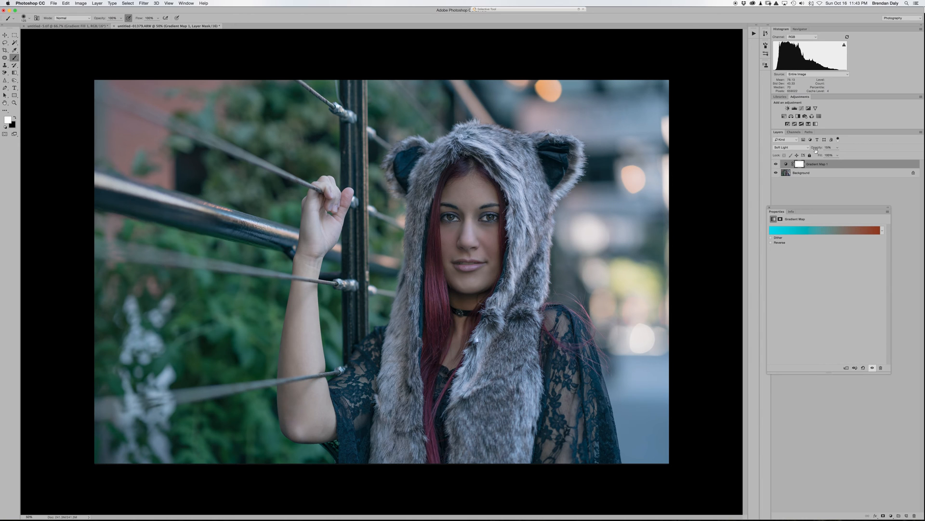
- Try the Overlay blend mode on the Gradient Map layer and switch it to Normal
click(798, 147)
click(802, 141)
click(800, 147)
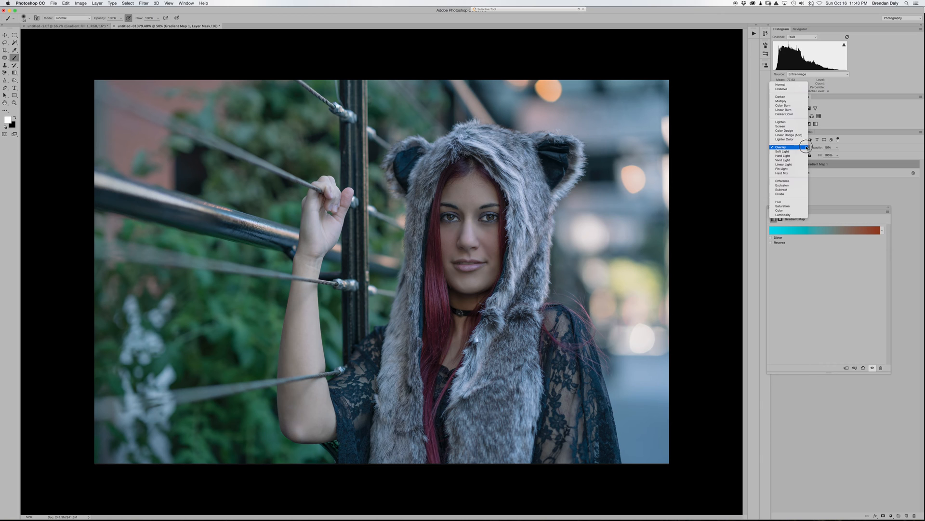
click(789, 86)
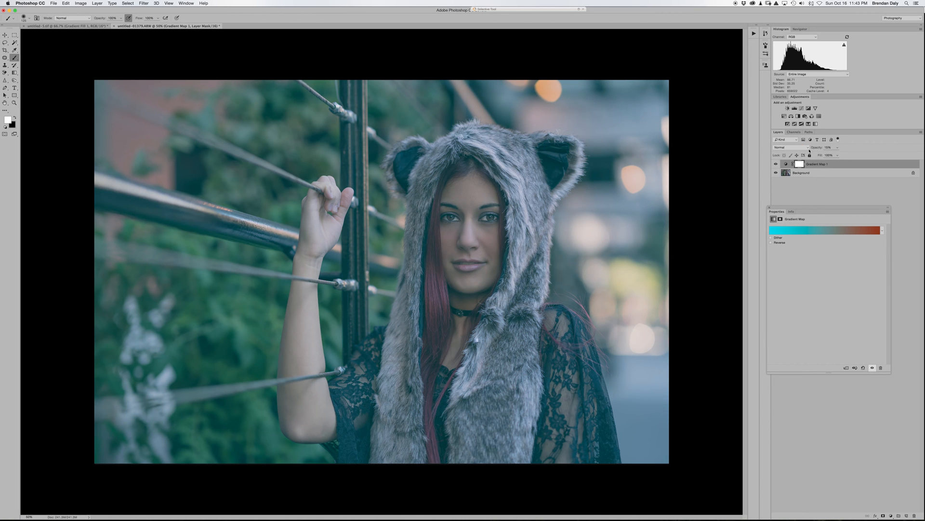
- Try the Darken blend mode on the Gradient Map layer at 11% opacity and compare the portrait with and without it
click(808, 147)
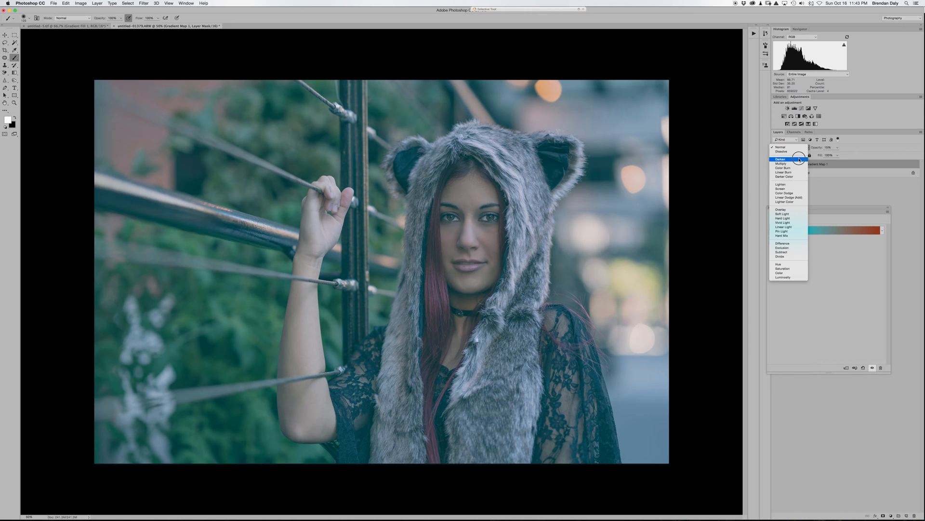
click(800, 159)
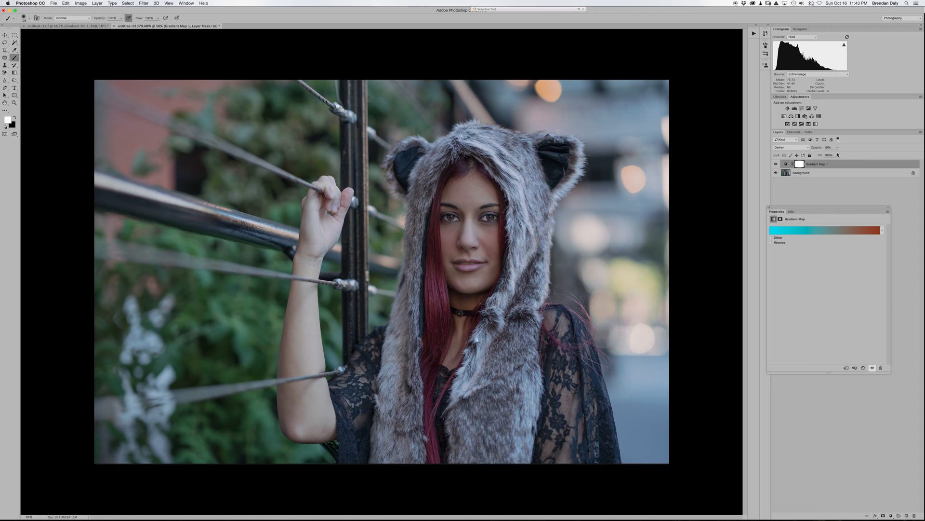
click(838, 155)
drag(837, 156, 836, 156)
click(775, 164)
click(776, 164)
click(777, 164)
- Try the Multiply blend mode on the Gradient Map layer with a slightly higher opacity
click(803, 147)
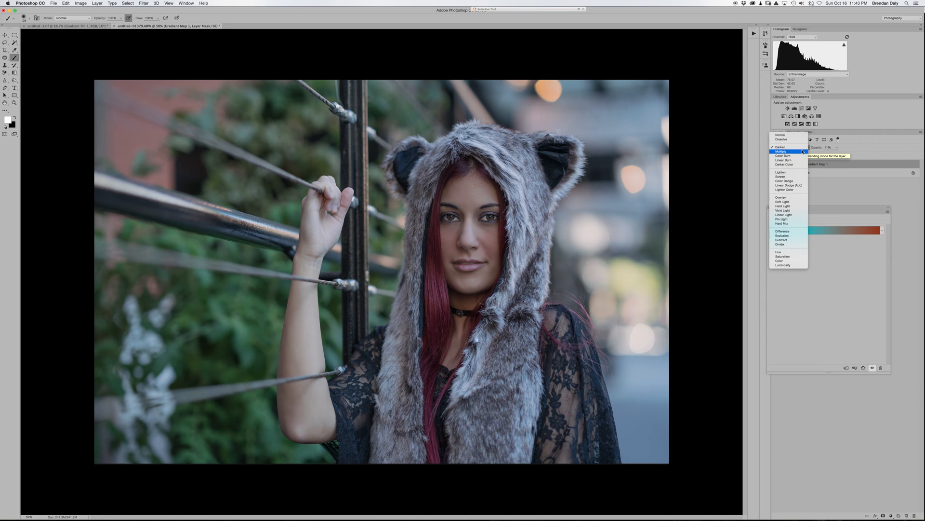
click(802, 151)
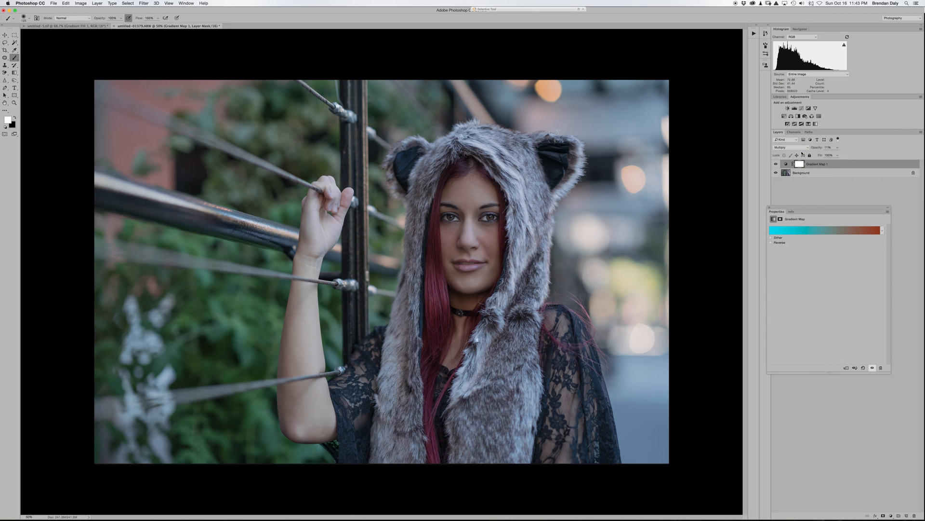
click(837, 148)
drag(837, 155, 840, 154)
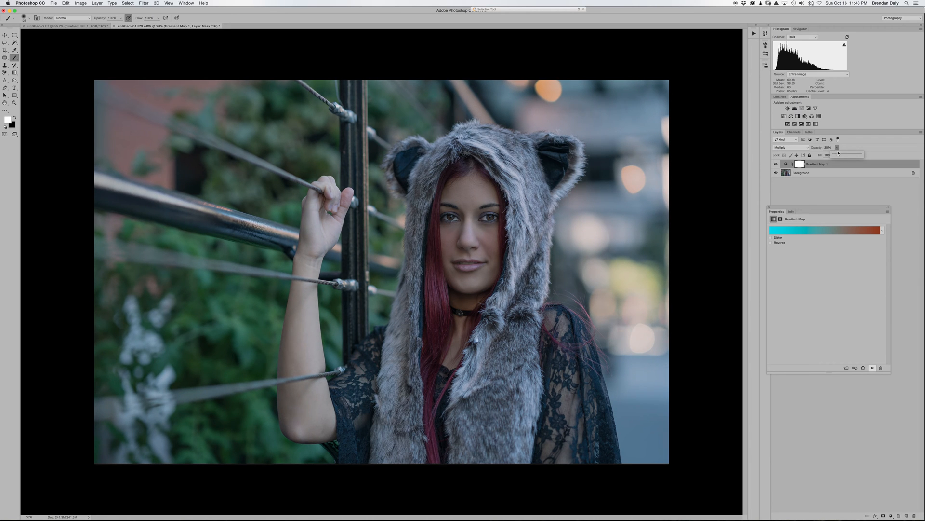
- Try the Lighten, Screen and Soft Light blend modes on the Gradient Map layer and settle on Overlay
click(808, 148)
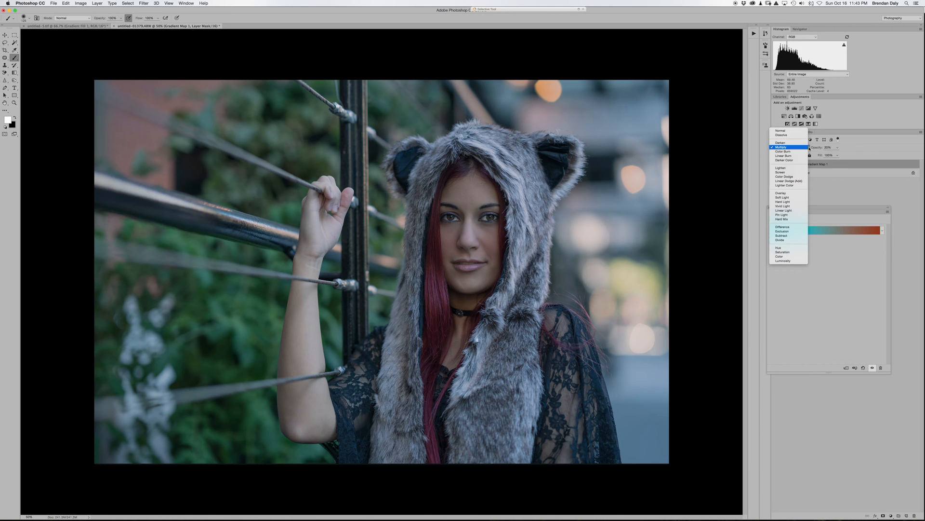
click(794, 168)
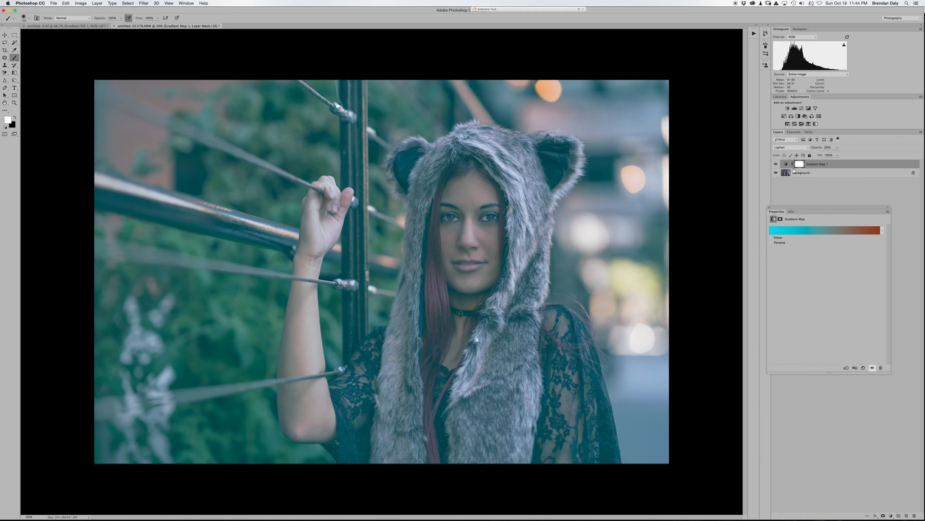
click(807, 146)
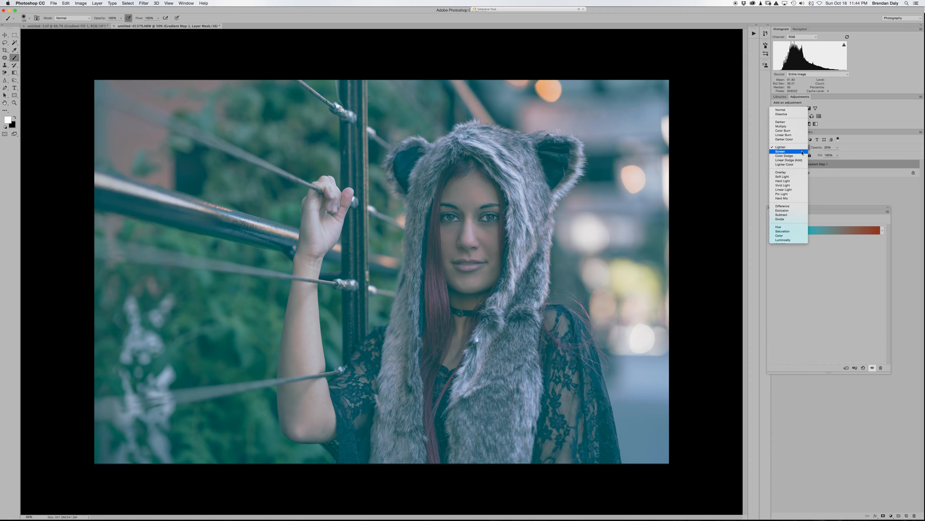
click(802, 153)
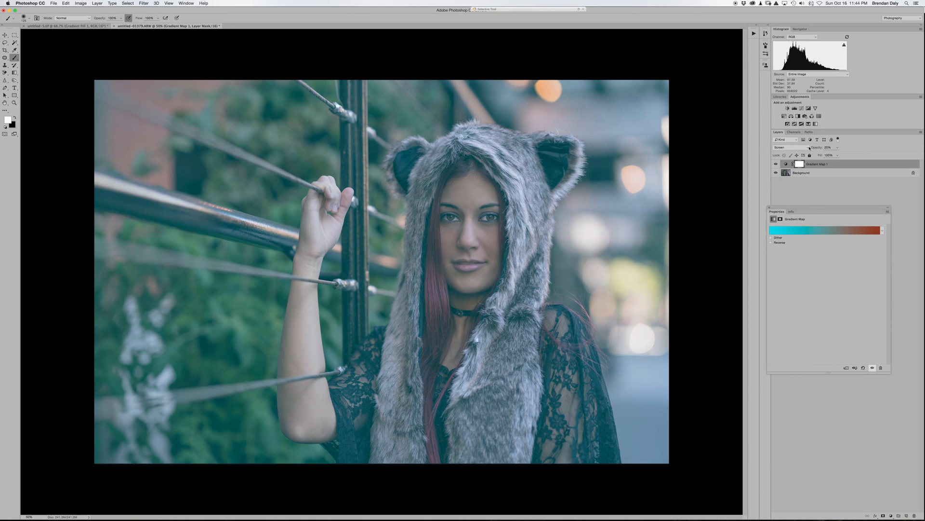
click(809, 147)
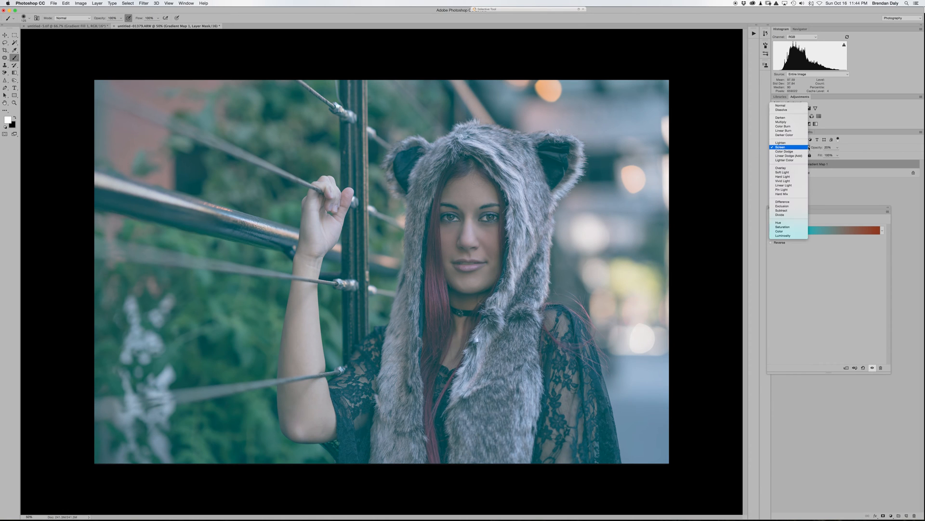
click(795, 174)
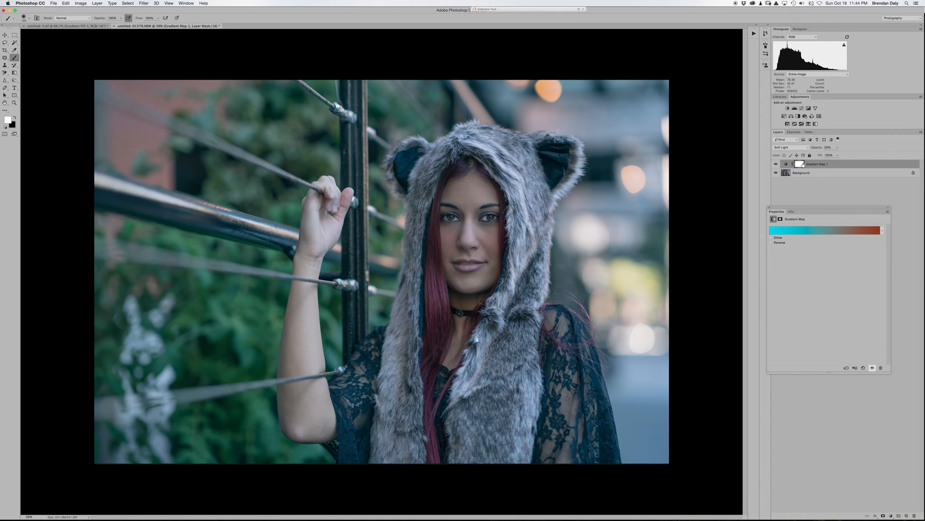
click(803, 147)
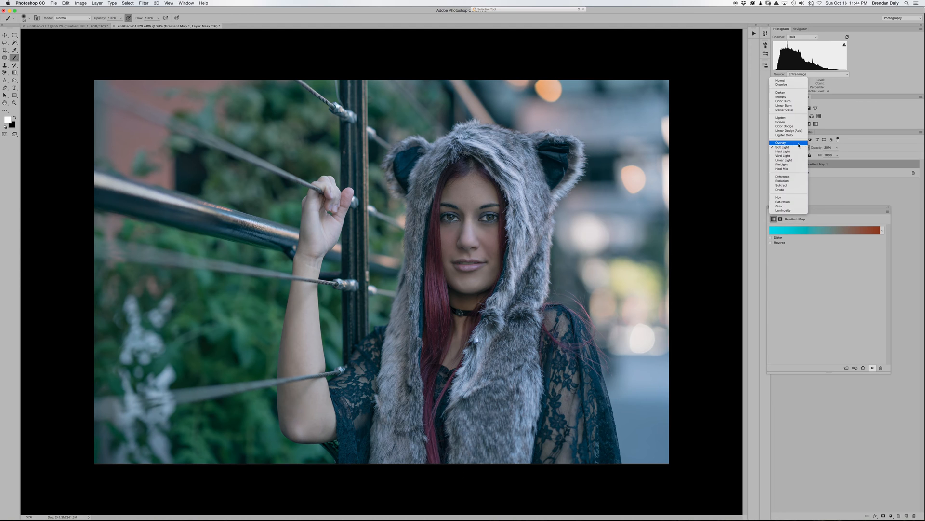
click(799, 144)
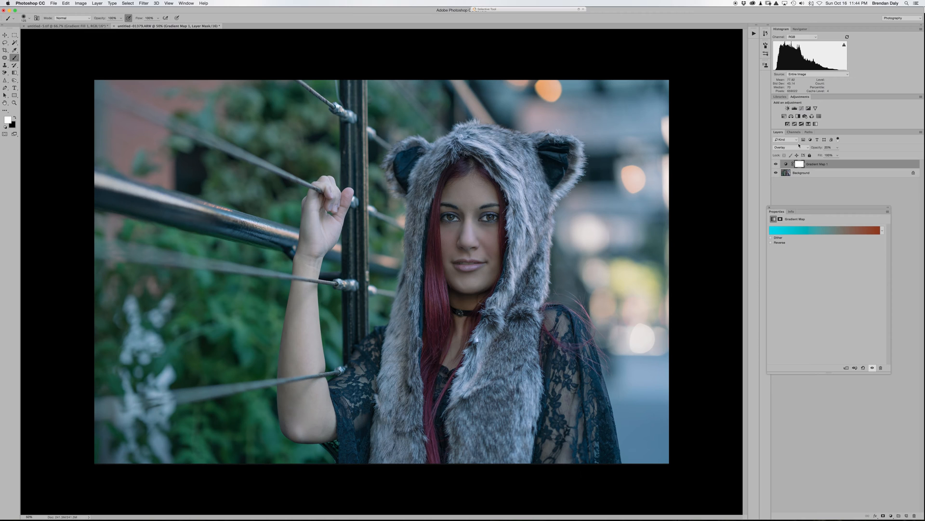
- Reopen the Gradient Map's gradient and set its end colour stop to vivid orange (H 28, S 88, B 77)
click(882, 231)
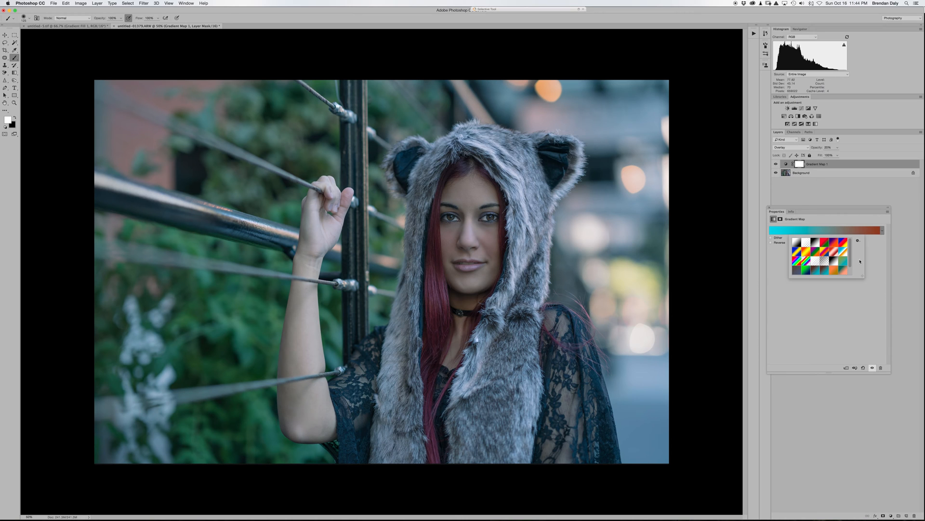
click(876, 232)
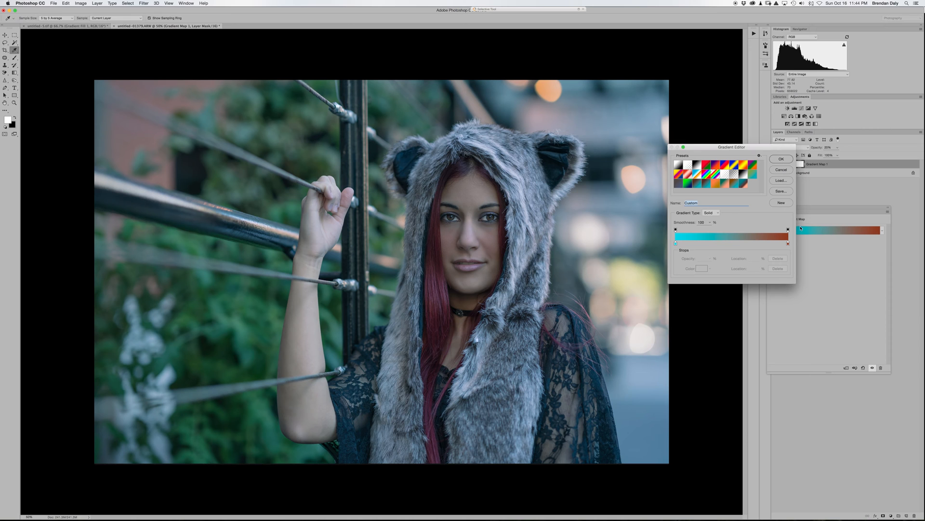
click(788, 243)
double_click(789, 243)
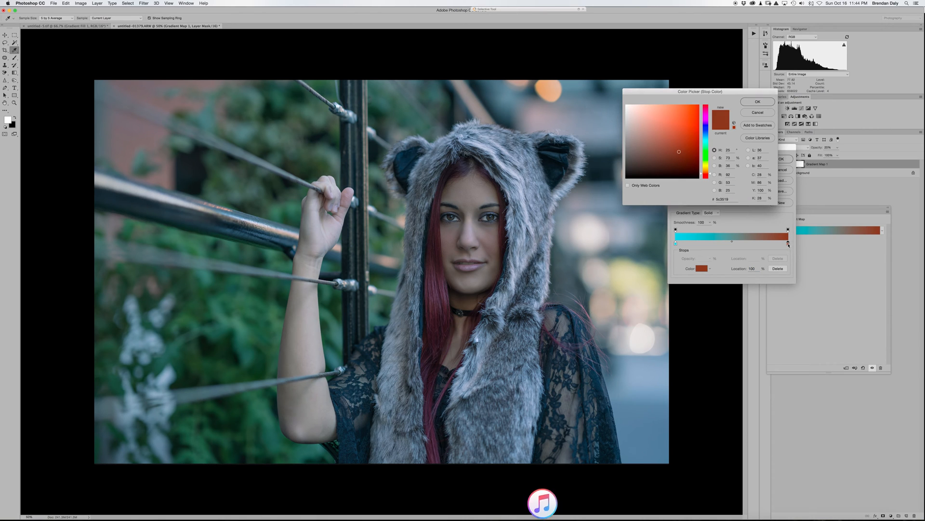
click(707, 176)
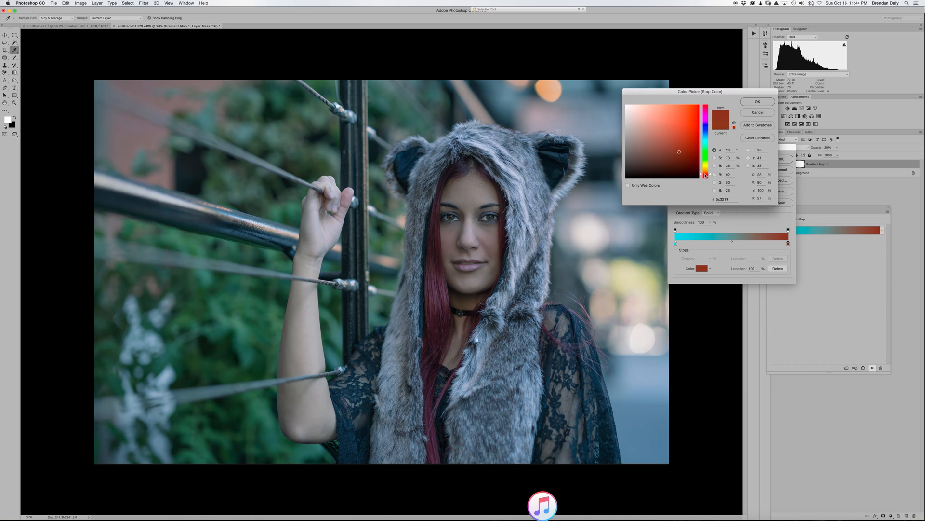
drag(708, 177, 705, 174)
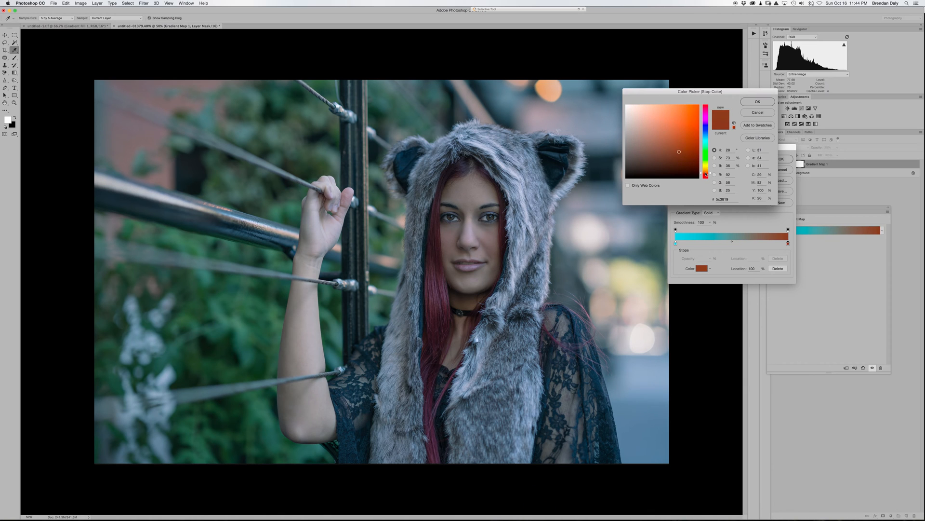
click(661, 109)
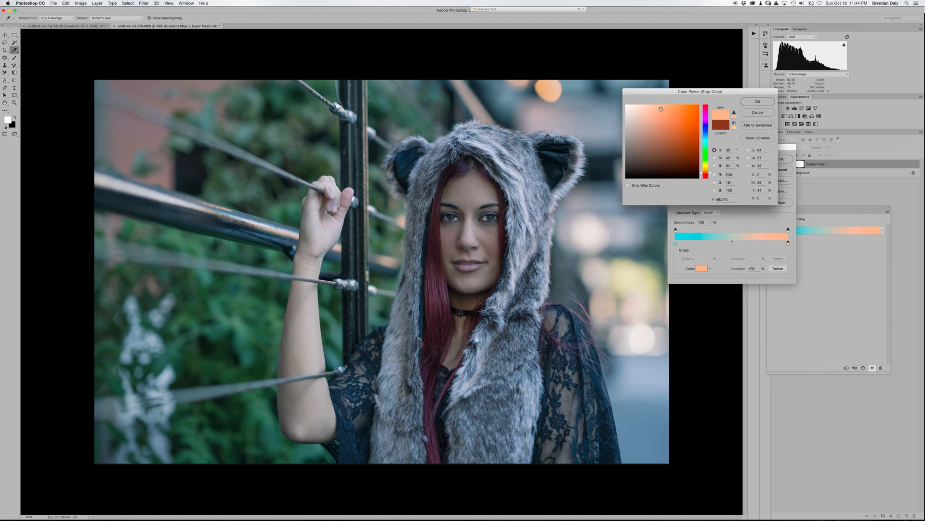
click(665, 122)
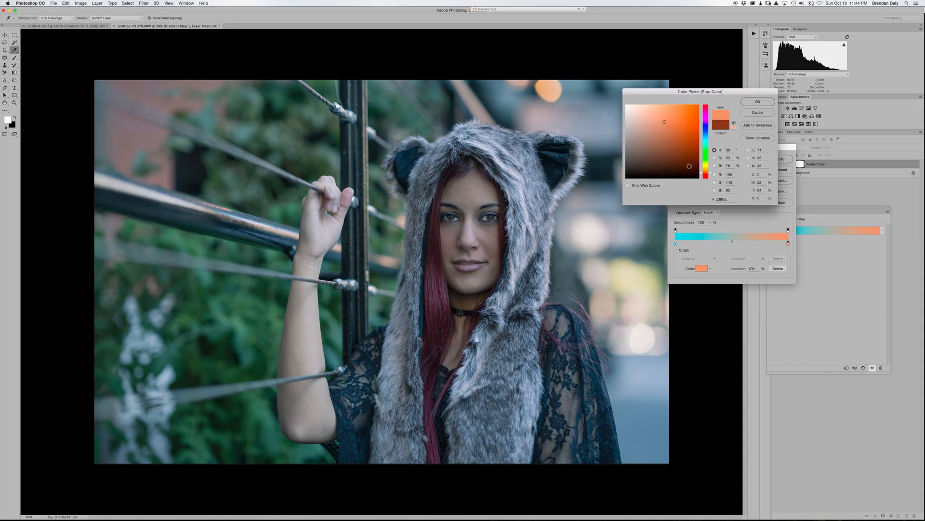
click(701, 175)
drag(702, 173, 701, 174)
click(691, 121)
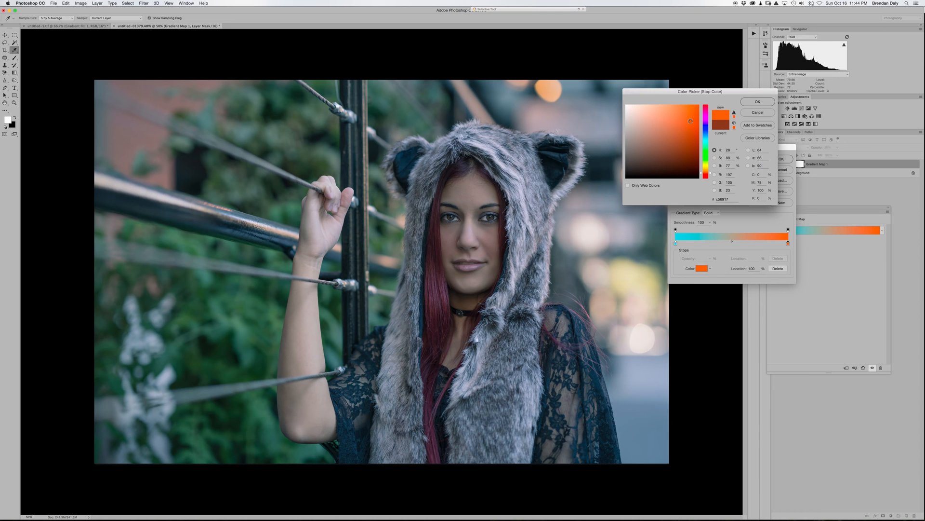
click(755, 102)
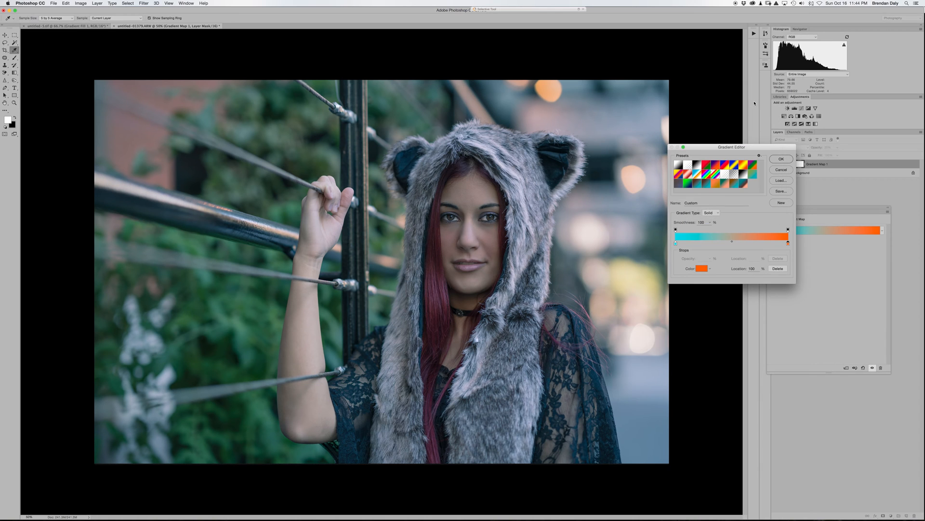
- Set the gradient's start colour stop to muted blue (about H 237, S 44, B 73) and apply the edited gradient
drag(737, 146, 750, 198)
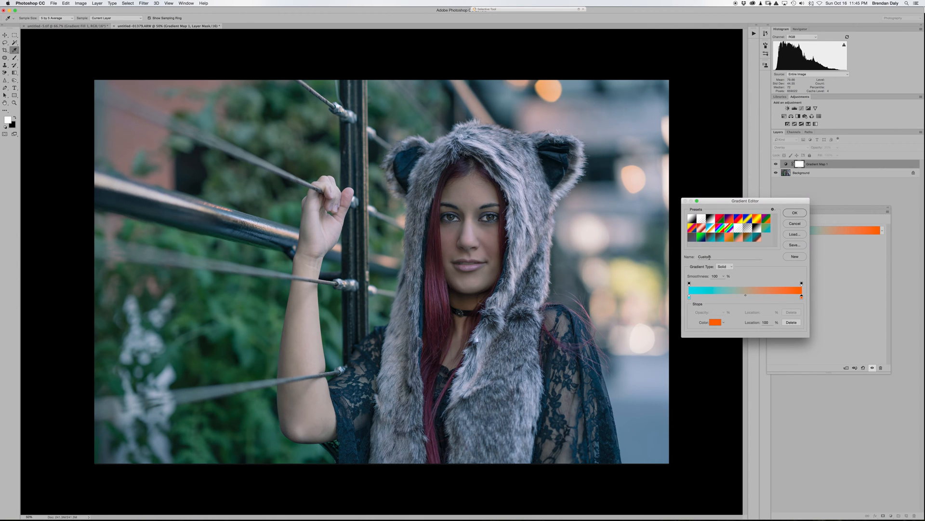
click(690, 298)
double_click(689, 298)
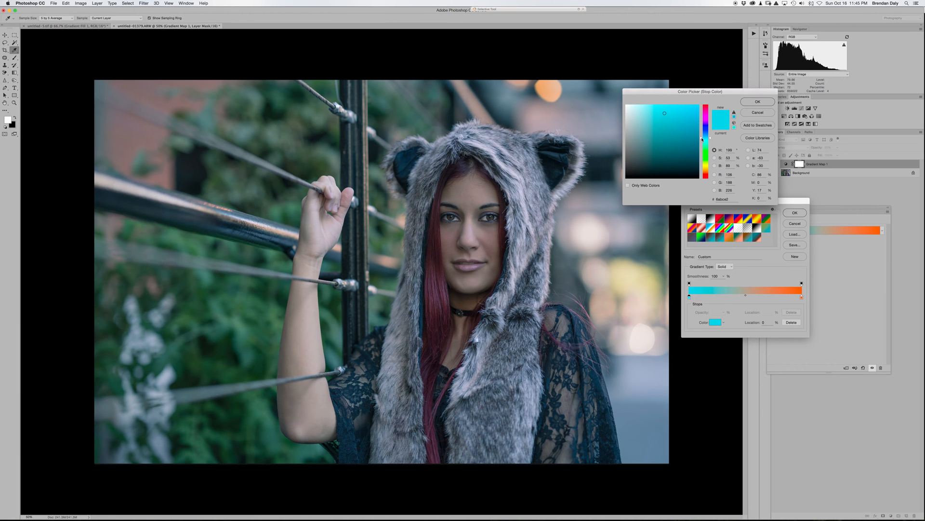
drag(701, 139, 702, 130)
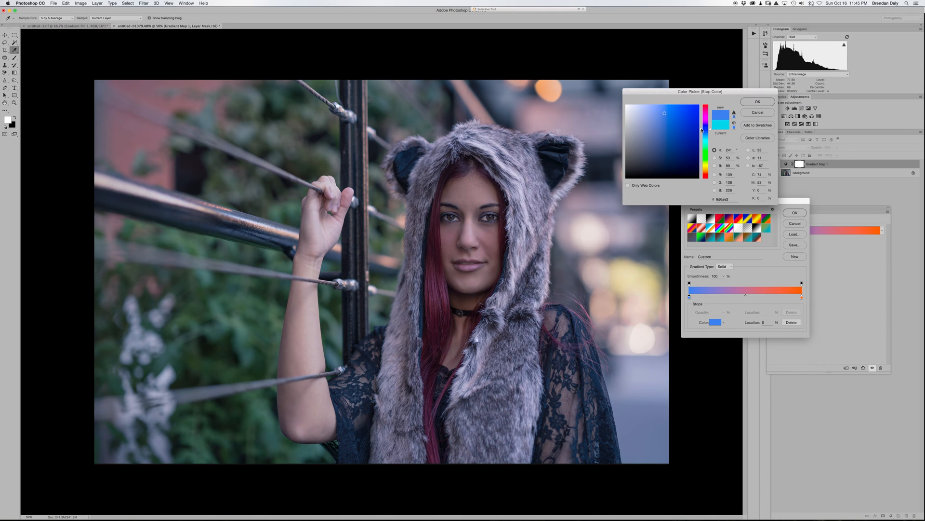
drag(701, 130, 702, 131)
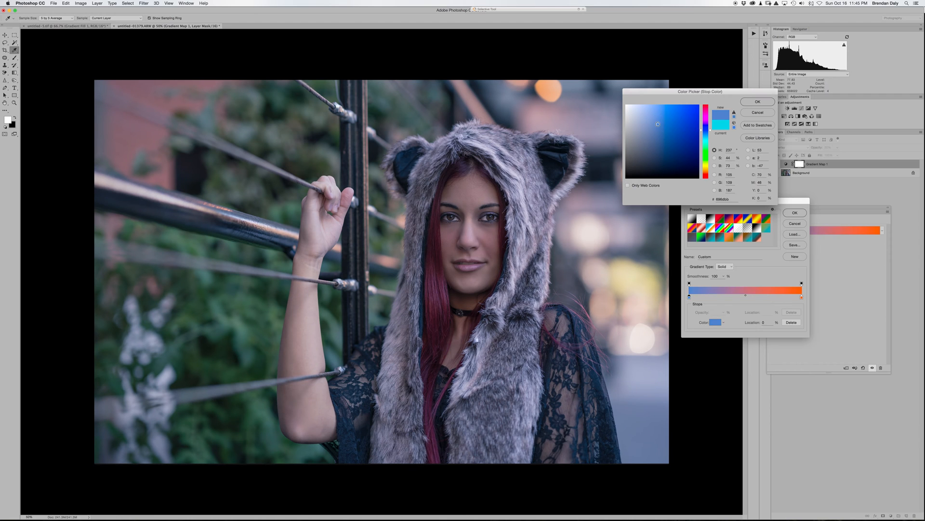
click(757, 102)
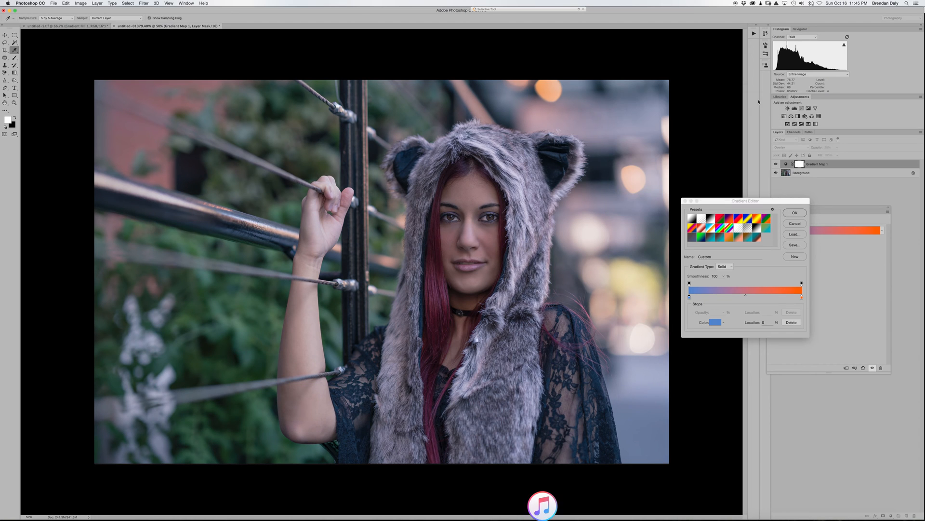
click(795, 213)
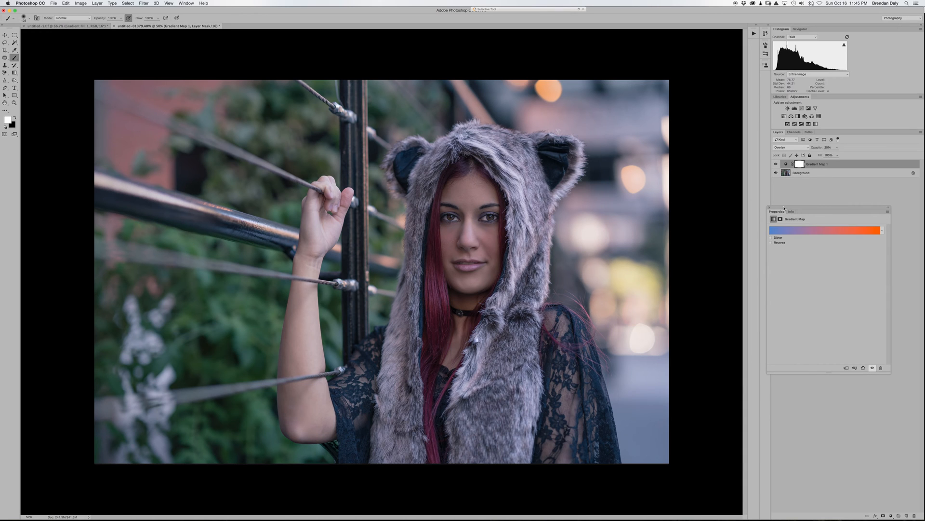
- Lower the Gradient Map layer's opacity to 15%, compare the portrait with and without it, and close the adjustment's settings
click(837, 147)
drag(837, 156, 837, 156)
click(776, 164)
click(777, 164)
click(767, 208)
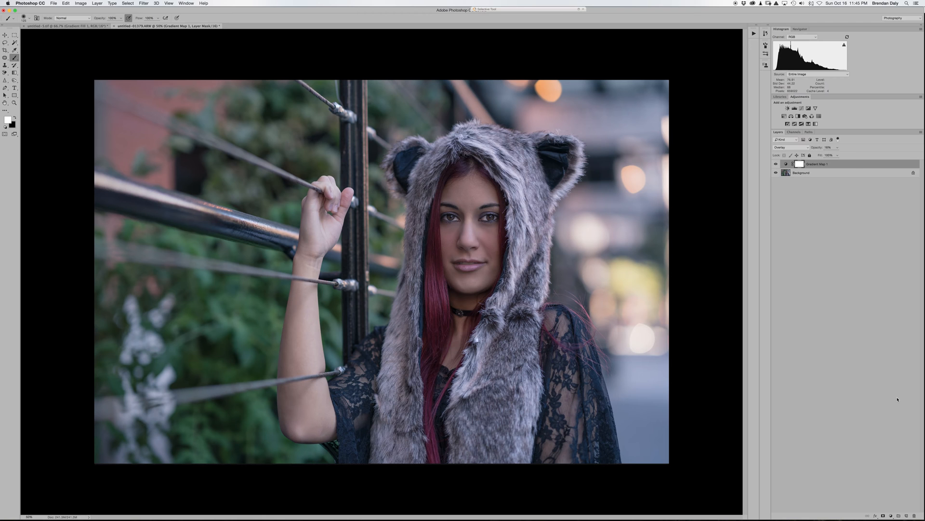
- Add a Color Balance adjustment layer above the Gradient Map layer and hide the Gradient Map layer
key(XF86AudioLowerVolume)
click(891, 516)
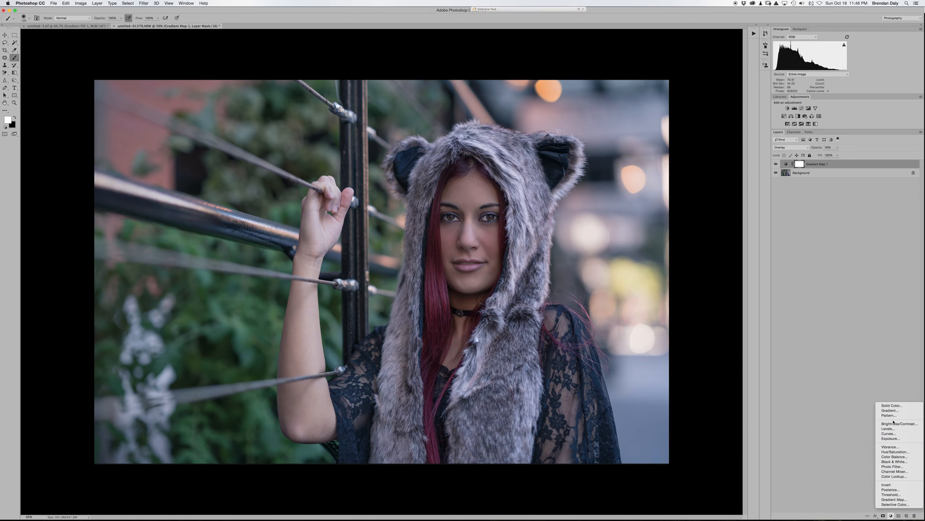
click(895, 457)
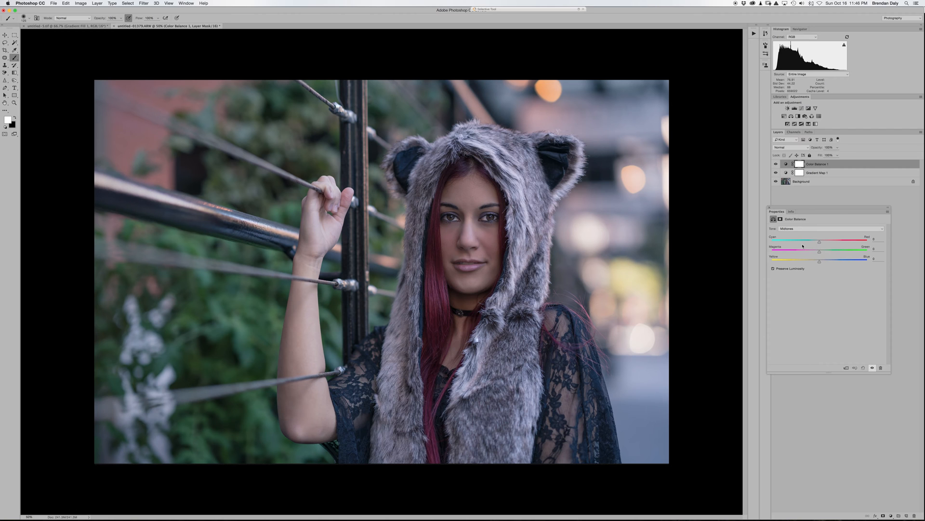
drag(838, 209, 759, 201)
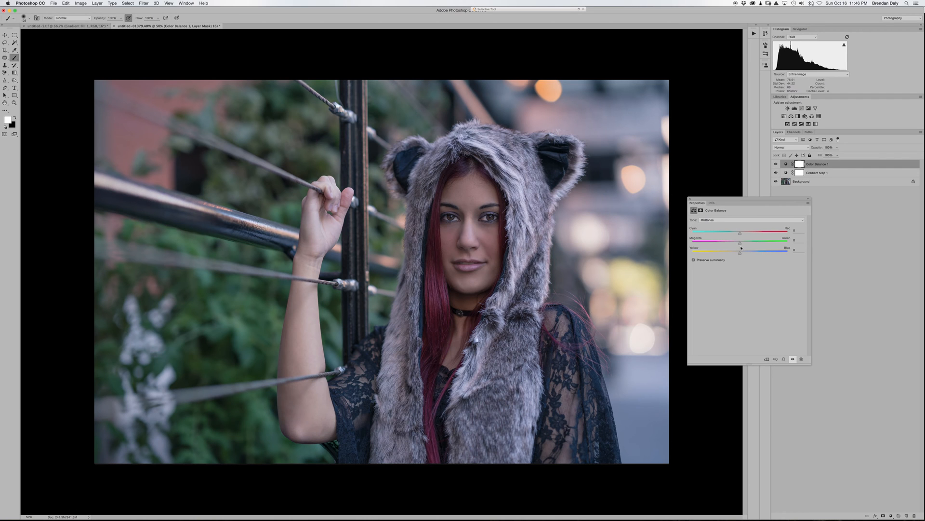
click(775, 172)
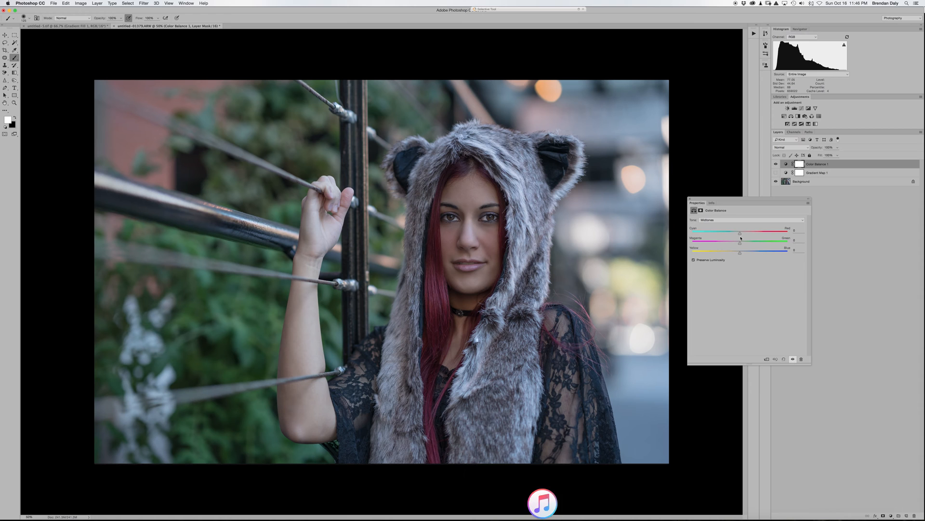
- Shift the Color Balance midtones slightly toward red, magenta and blue
click(741, 234)
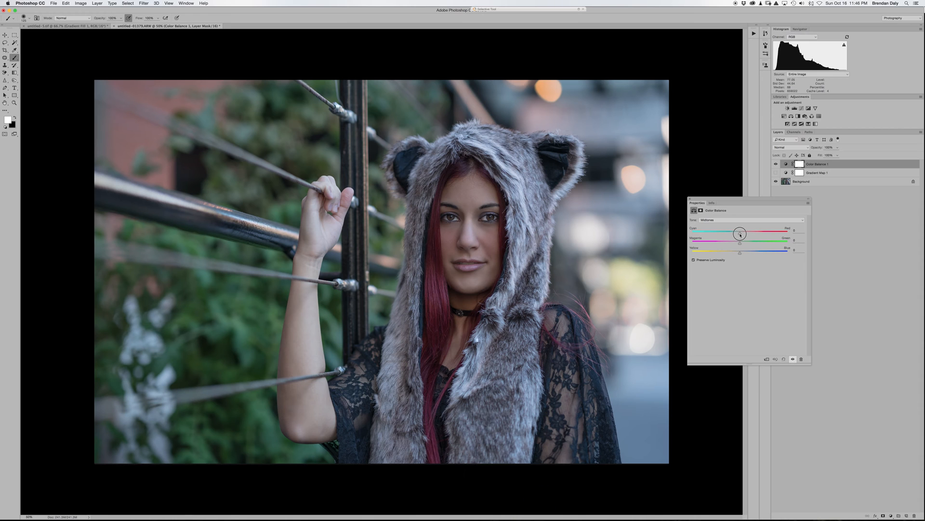
mouse_move(740, 235)
mouse_down()
mouse_move(723, 234)
mouse_move(753, 235)
mouse_move(742, 235)
mouse_up()
mouse_move(740, 244)
mouse_down()
mouse_move(742, 254)
mouse_move(731, 255)
mouse_move(743, 254)
mouse_up()
- Try a strong blue shift in the Color Balance shadows and settle on a subtle yellow-blue value of +4
click(795, 220)
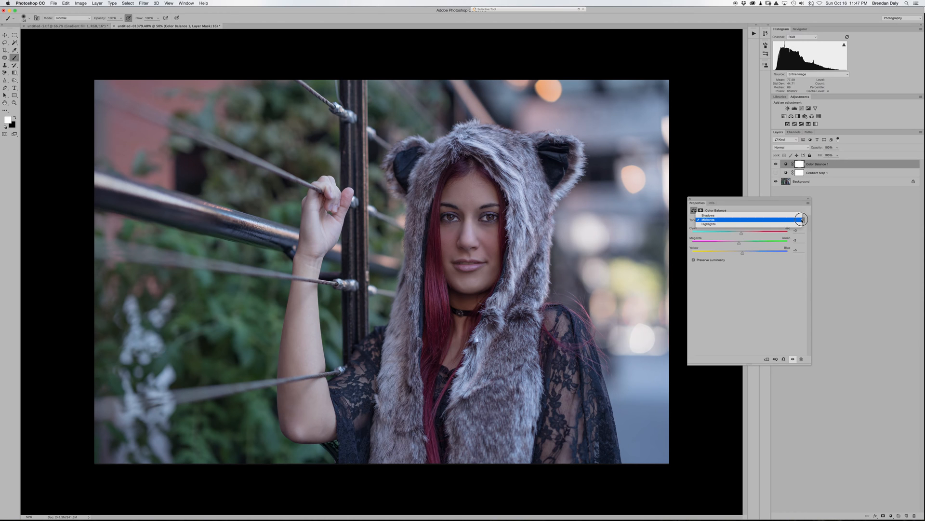
click(757, 215)
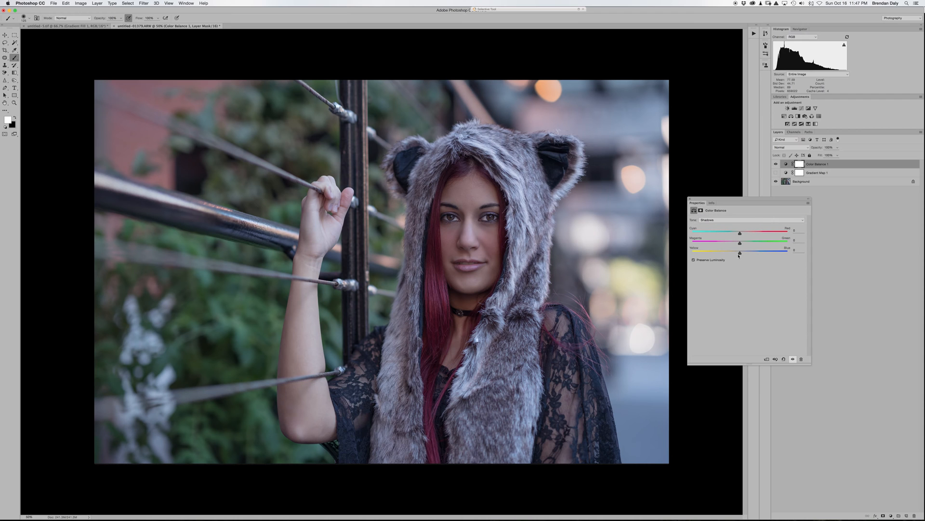
drag(740, 254, 760, 253)
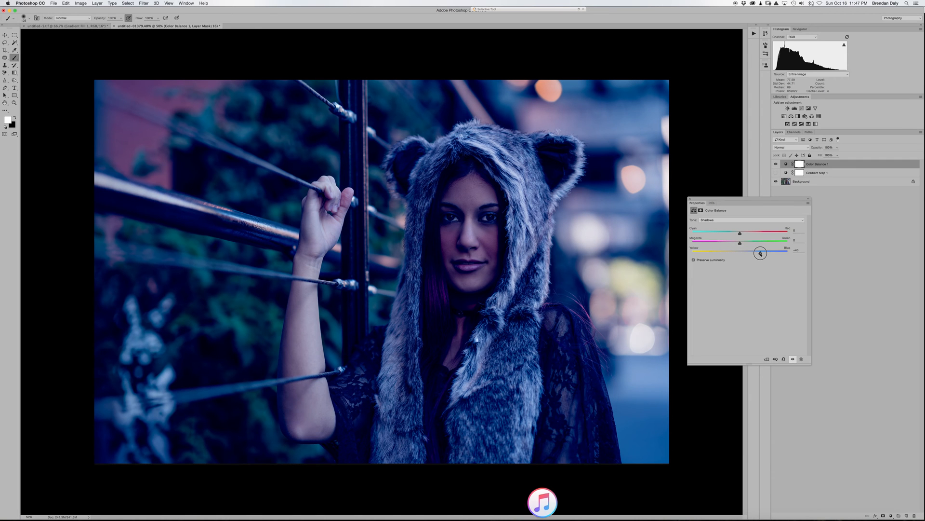
mouse_move(761, 253)
mouse_down()
mouse_move(770, 254)
mouse_move(742, 255)
mouse_up()
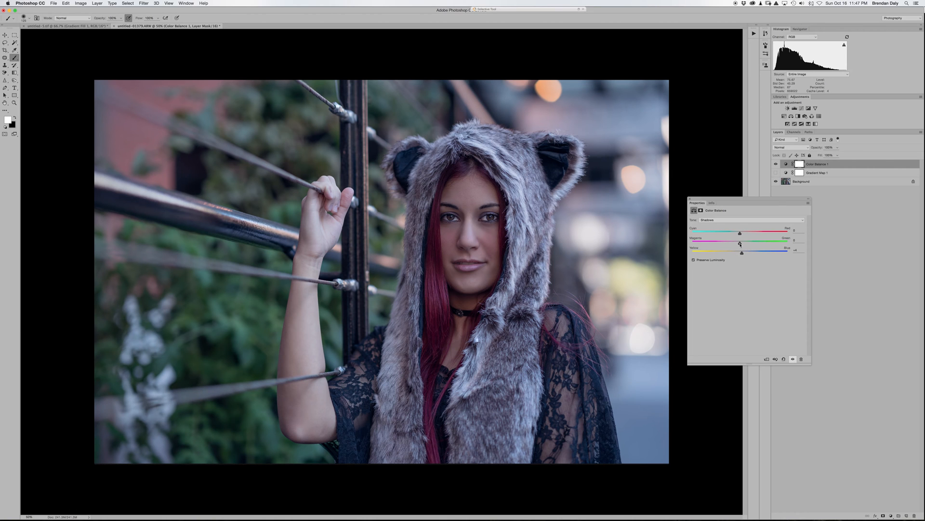
- Try small magenta-green and cyan-red shifts in the shadows and reset the cyan-red value to 0
click(741, 244)
drag(740, 244, 740, 245)
drag(740, 244, 740, 245)
drag(740, 234, 744, 235)
drag(743, 234, 741, 234)
drag(740, 244, 741, 244)
drag(743, 234, 742, 234)
mouse_move(743, 234)
mouse_down()
mouse_move(753, 234)
mouse_move(743, 235)
mouse_up()
click(796, 231)
text(0)
- Shift the Color Balance highlights toward yellow, to about -12
click(803, 220)
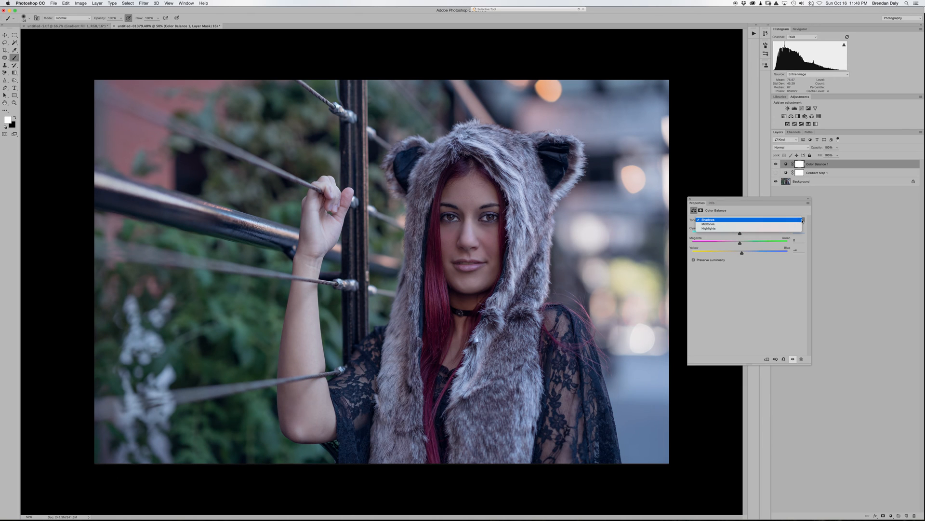
click(737, 228)
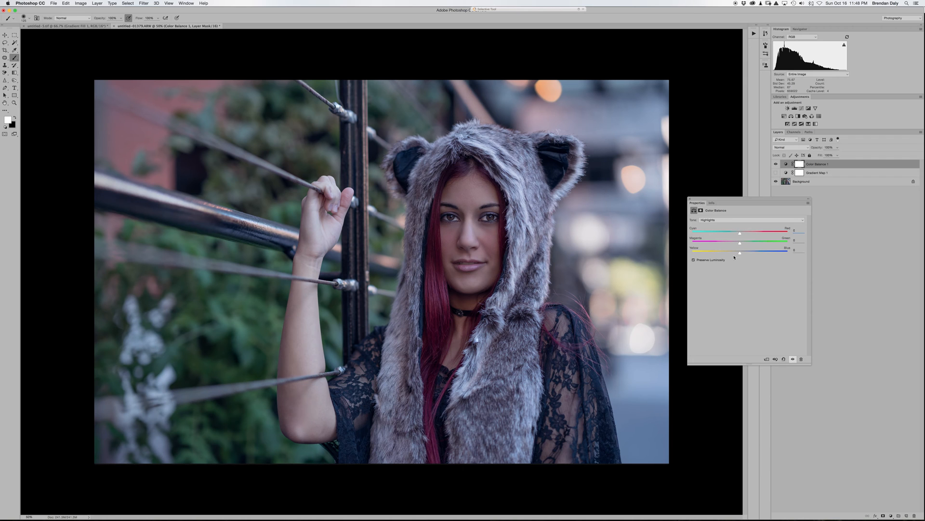
mouse_move(740, 255)
mouse_down()
mouse_move(756, 254)
mouse_move(737, 253)
mouse_up()
drag(737, 253, 733, 254)
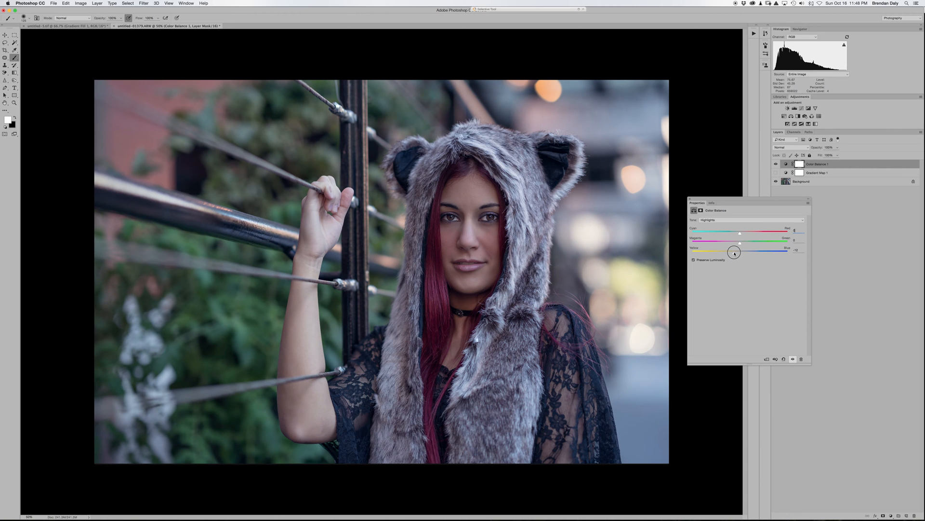
drag(735, 253, 740, 234)
- Compare the portrait with and without Color Balance, show the Gradient Map layer again and close the adjustment's settings
click(776, 165)
click(777, 164)
click(777, 173)
click(689, 198)
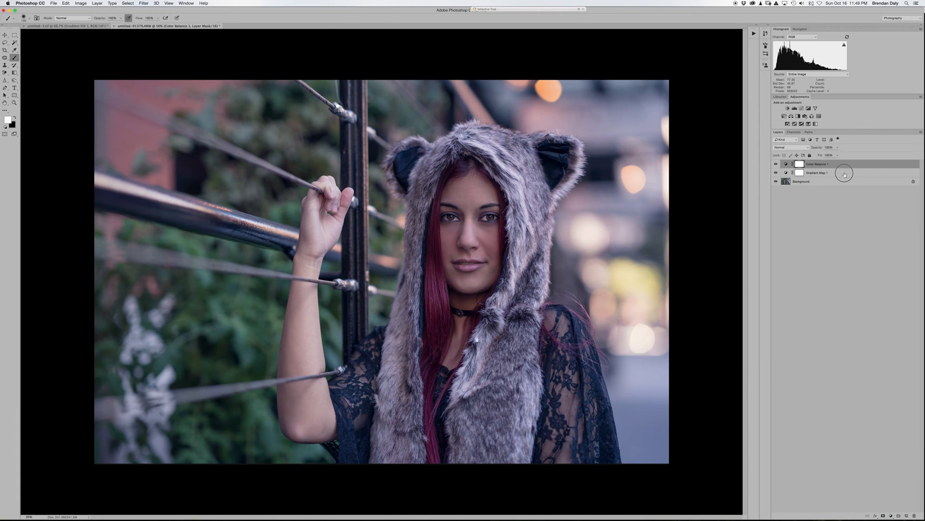
- Open the Gradient Map layer's gradient for editing and look at the dialogs for saving and loading gradient files
click(820, 174)
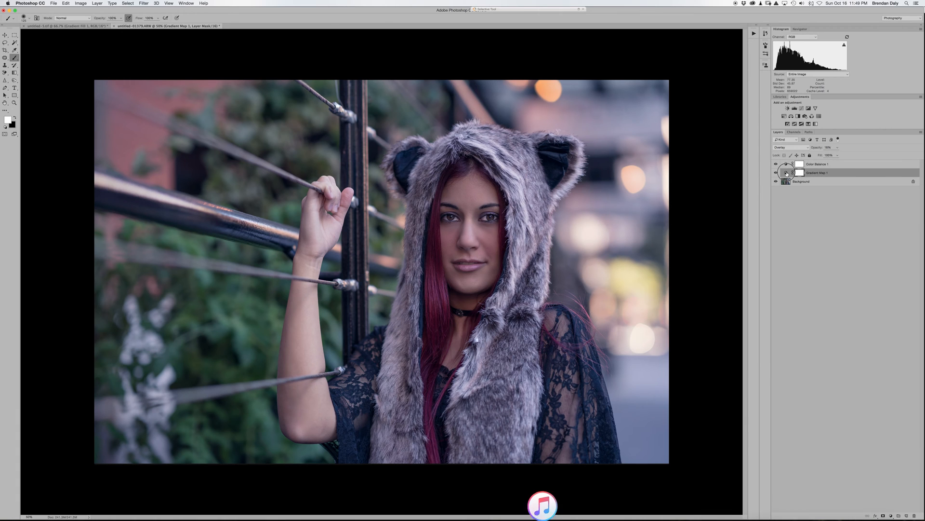
double_click(787, 173)
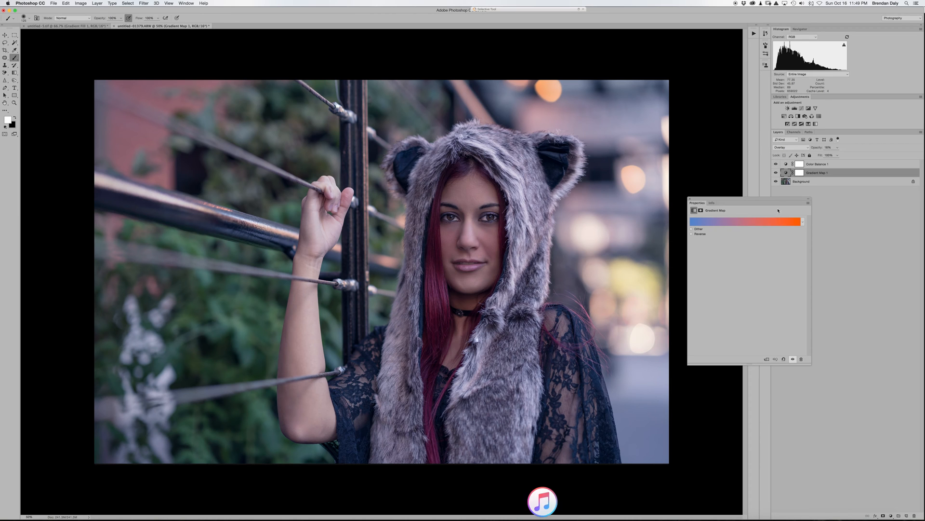
click(742, 221)
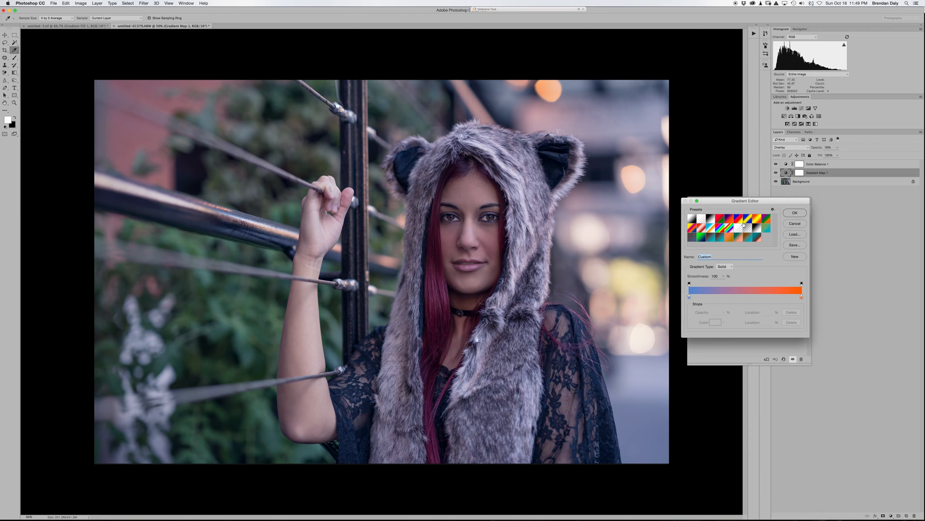
click(794, 245)
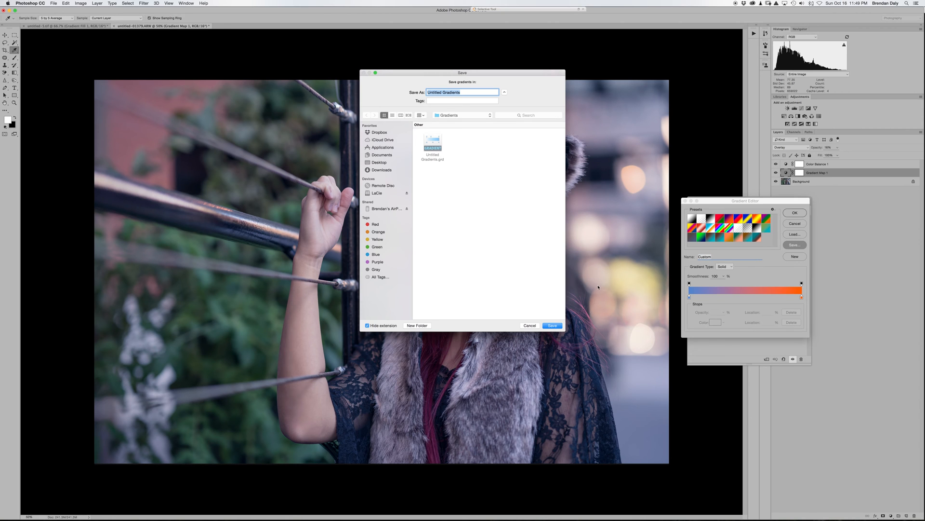
click(529, 325)
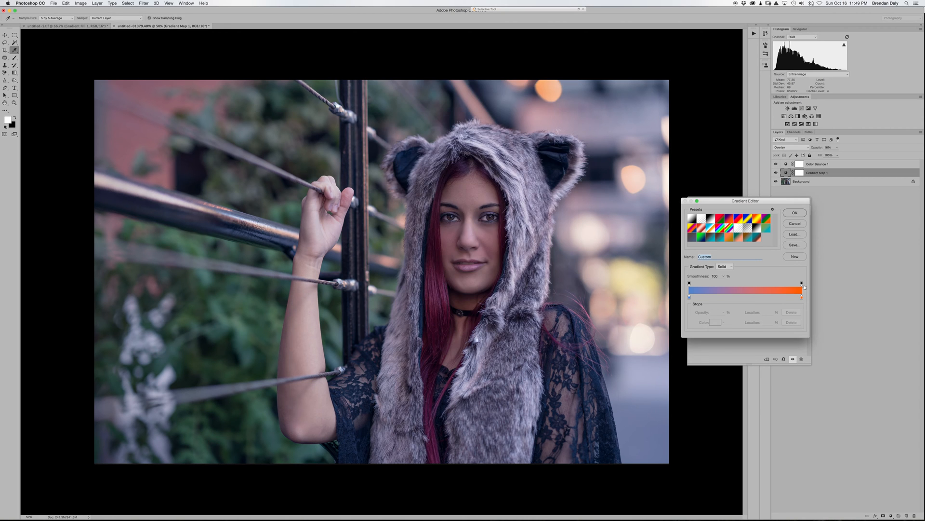
click(794, 234)
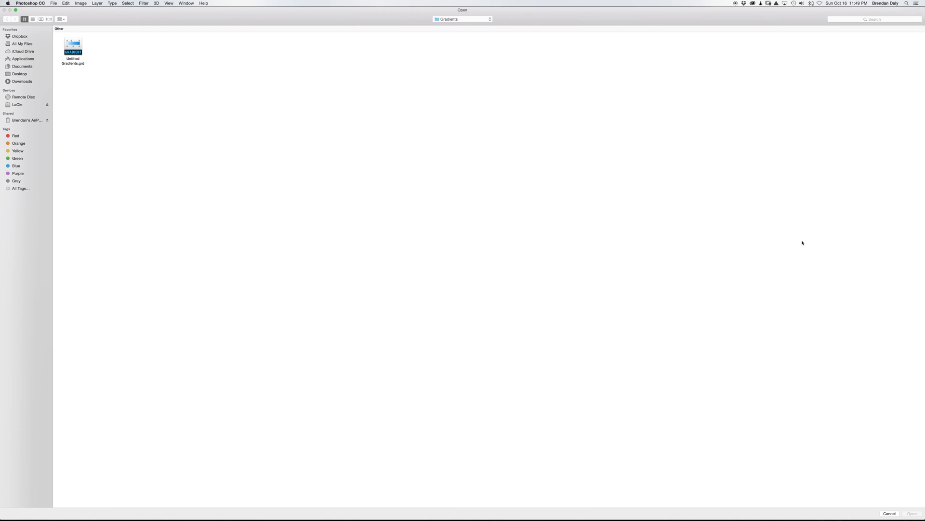
click(889, 513)
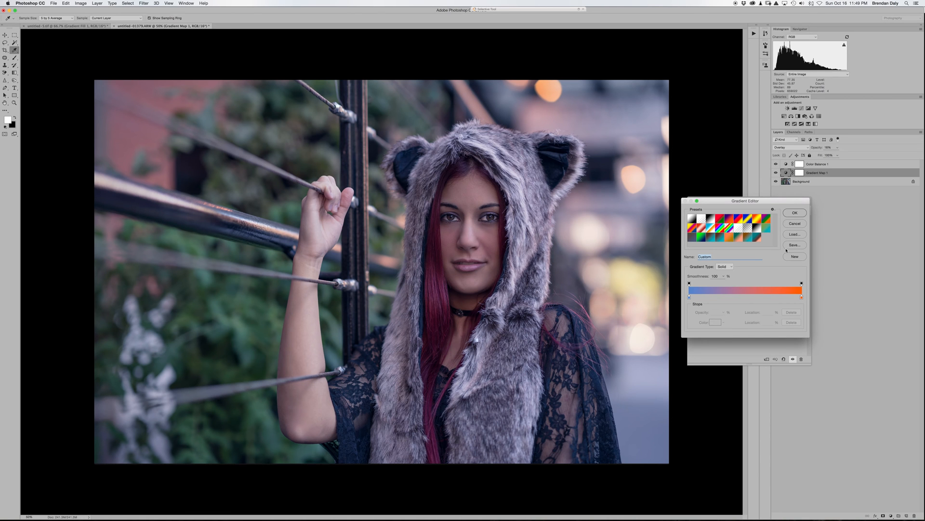
- Store the blue-to-orange gradient as a new preset and apply the brown-to-teal preset to the Gradient Map
click(796, 258)
click(728, 221)
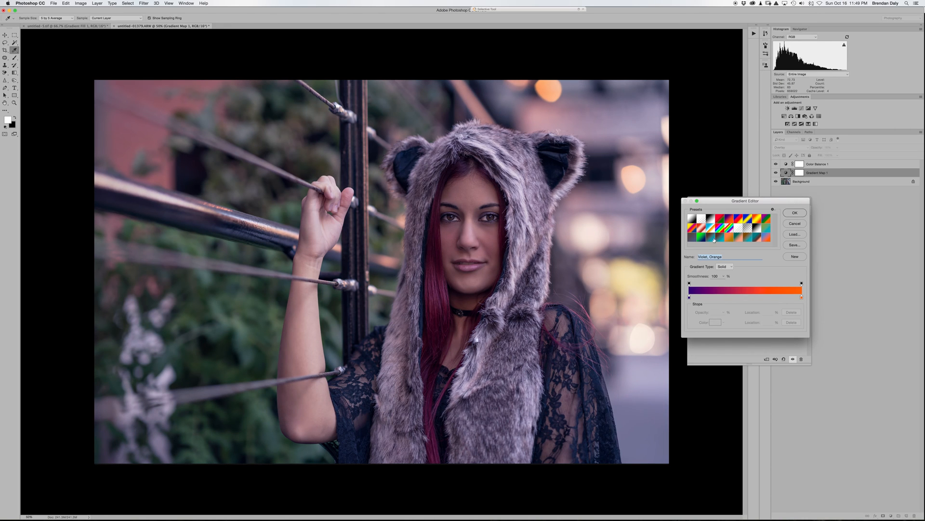
click(712, 238)
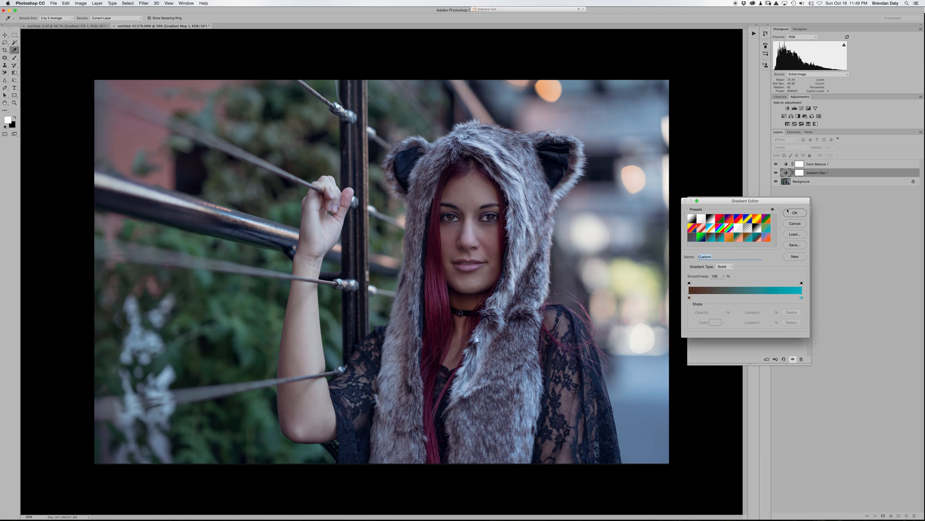
click(794, 213)
- Set the Gradient Map layer's blend mode to Soft Light and raise its opacity to about 20%
click(794, 147)
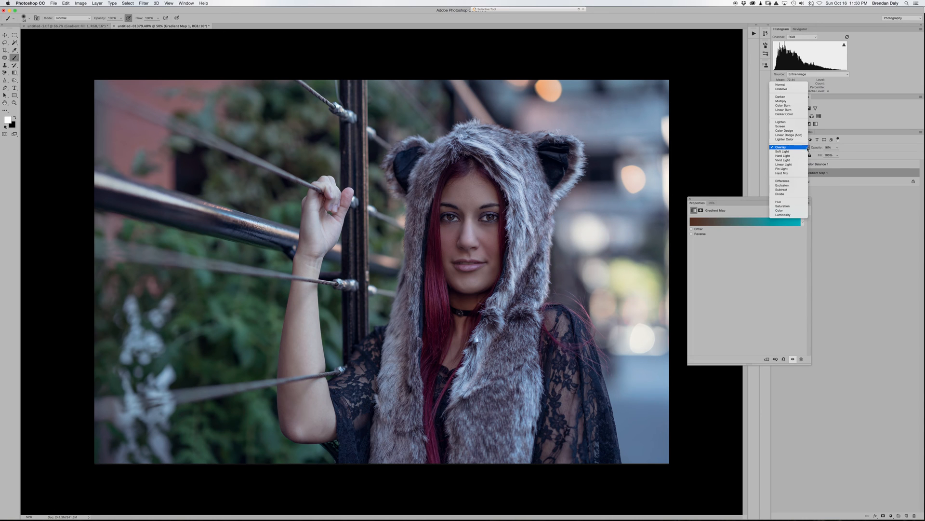
click(802, 152)
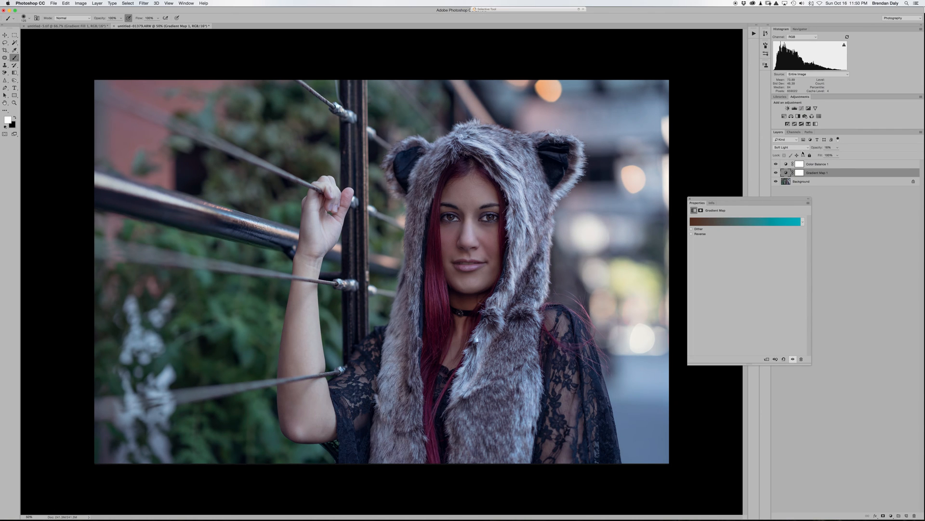
click(837, 148)
drag(837, 154, 838, 155)
- Reopen the Gradient Map's gradient and try the Blue, Yellow, Blue, the Violet, Orange and the Red, Green presets
click(746, 224)
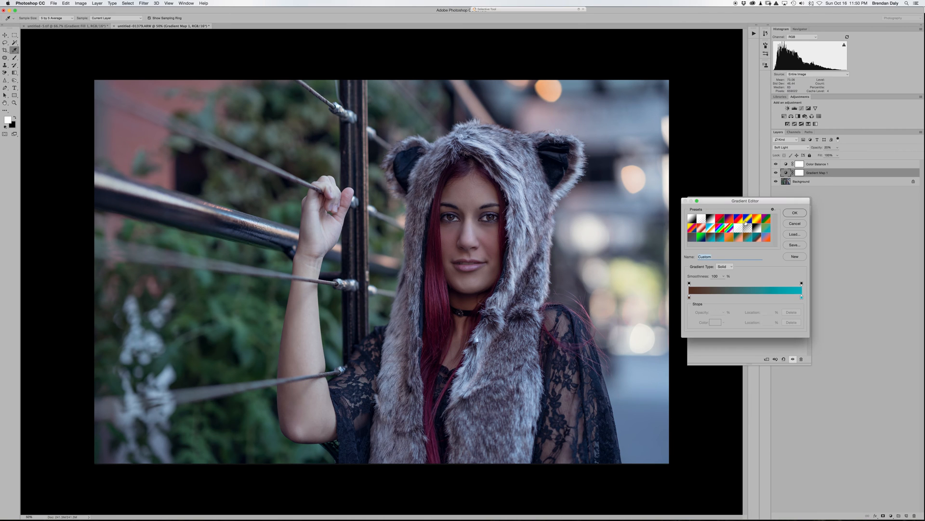
click(745, 223)
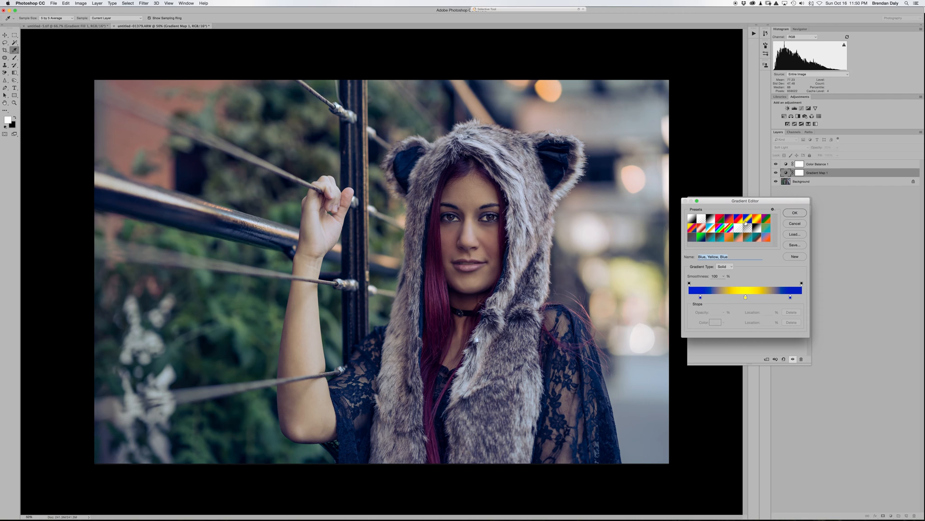
click(731, 221)
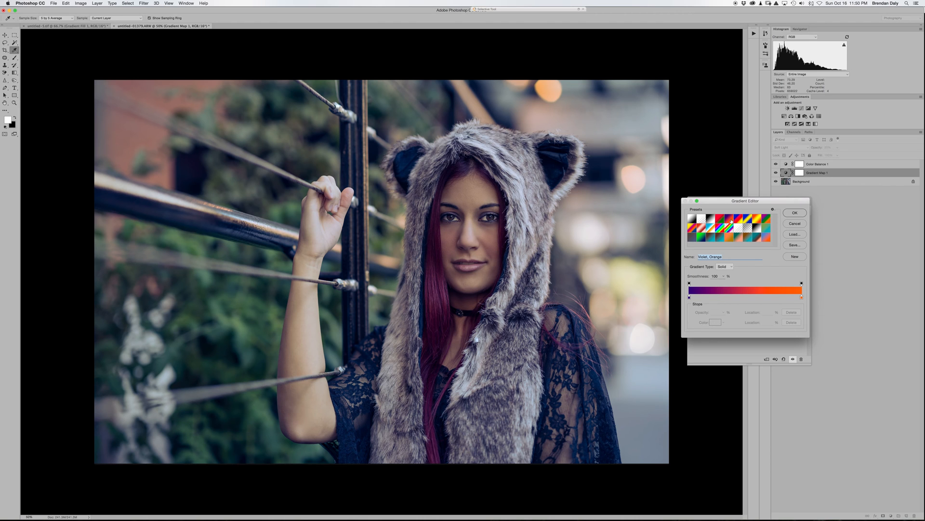
click(719, 220)
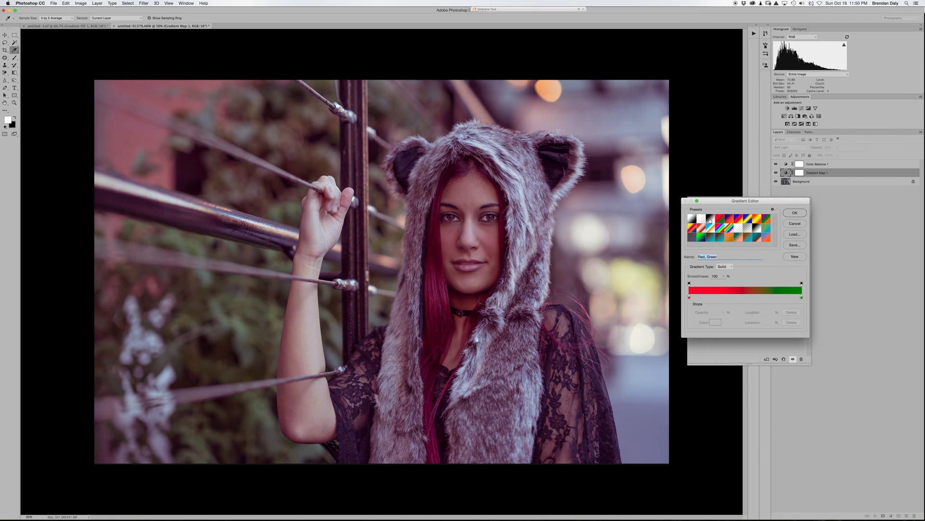
- Try the Black, White, Foreground to Background, Foreground to Transparent, Neutral Density and muted brown-to-blue presets on the portrait
click(711, 220)
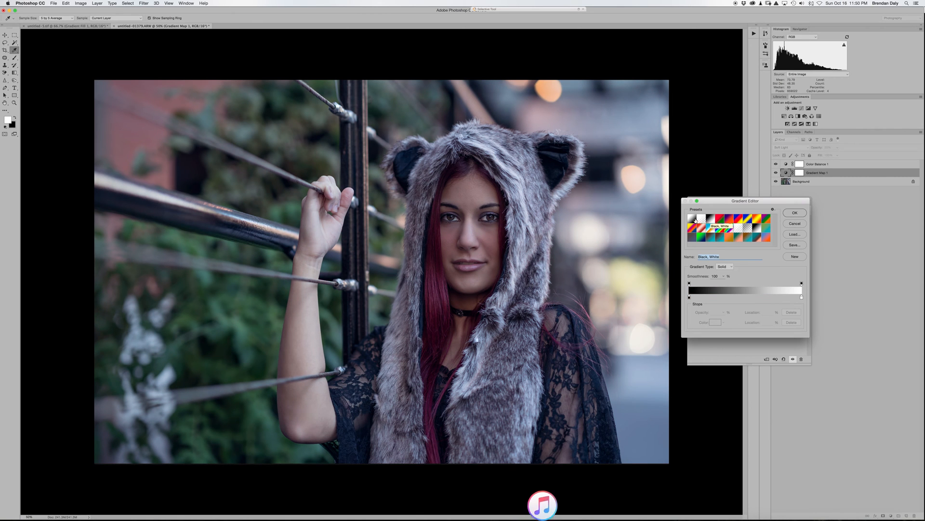
click(694, 220)
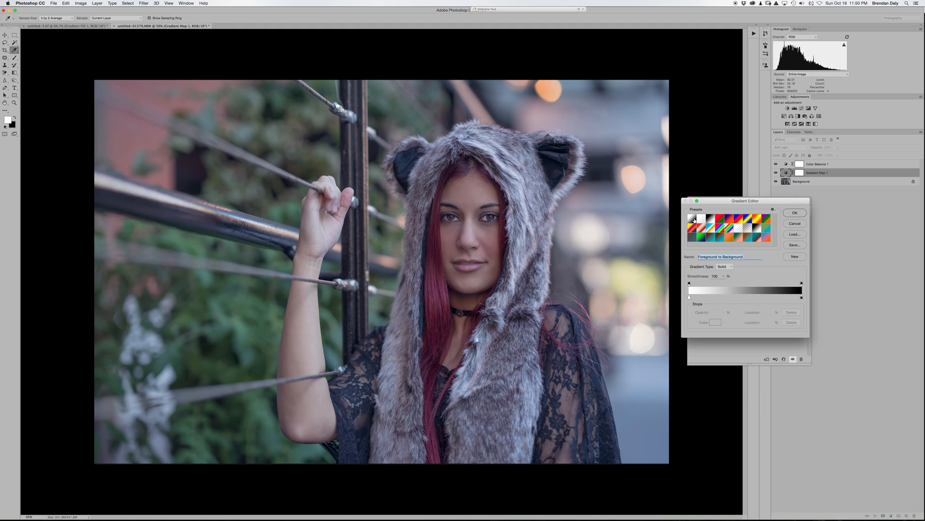
click(702, 220)
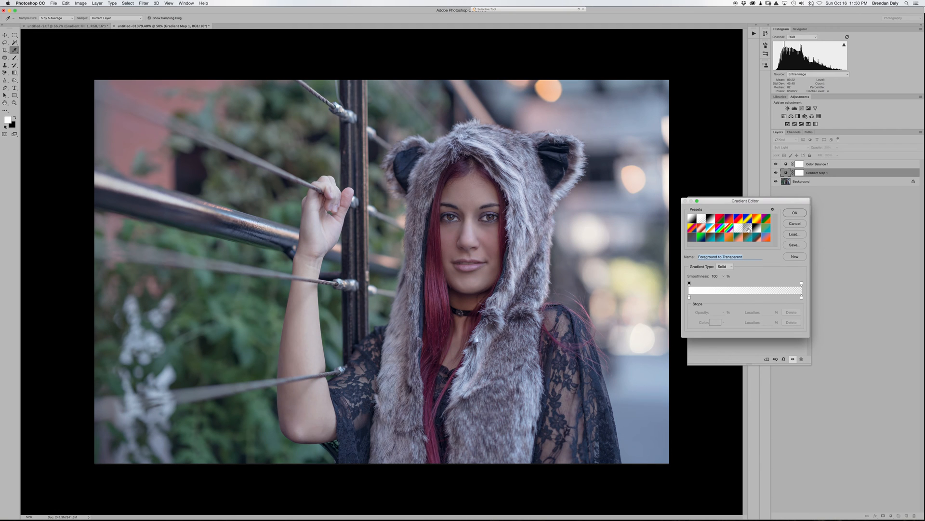
click(748, 228)
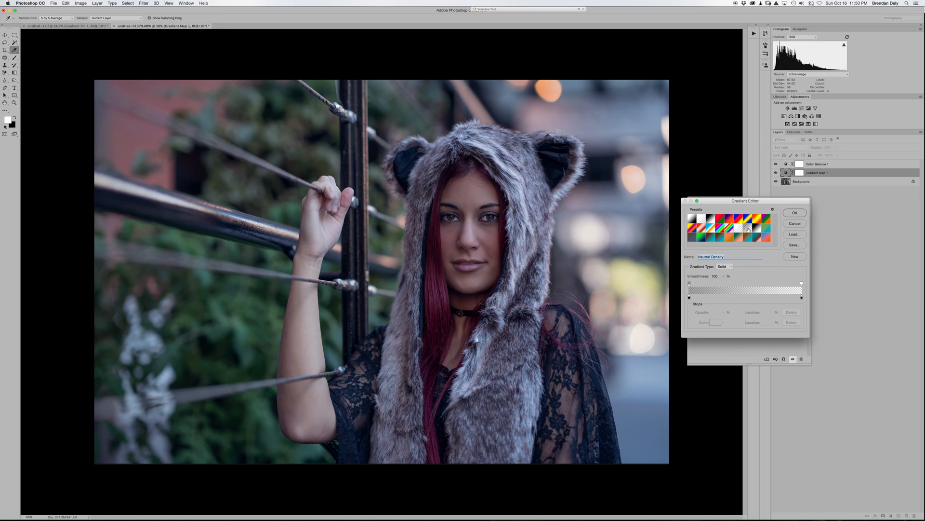
click(710, 220)
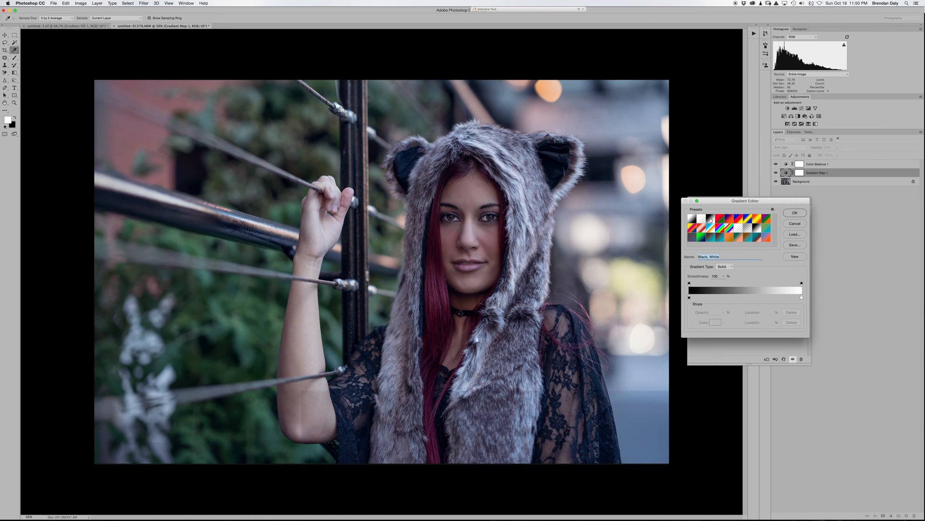
click(692, 237)
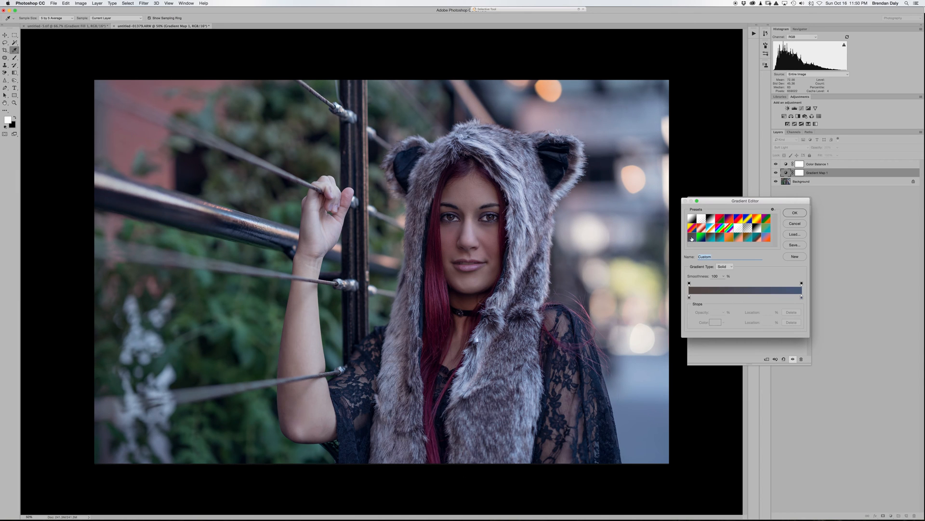
- Compare the Neutral Density and Black, White presets, apply Black, White to the Gradient Map and move its settings clear of the image
click(748, 229)
click(757, 229)
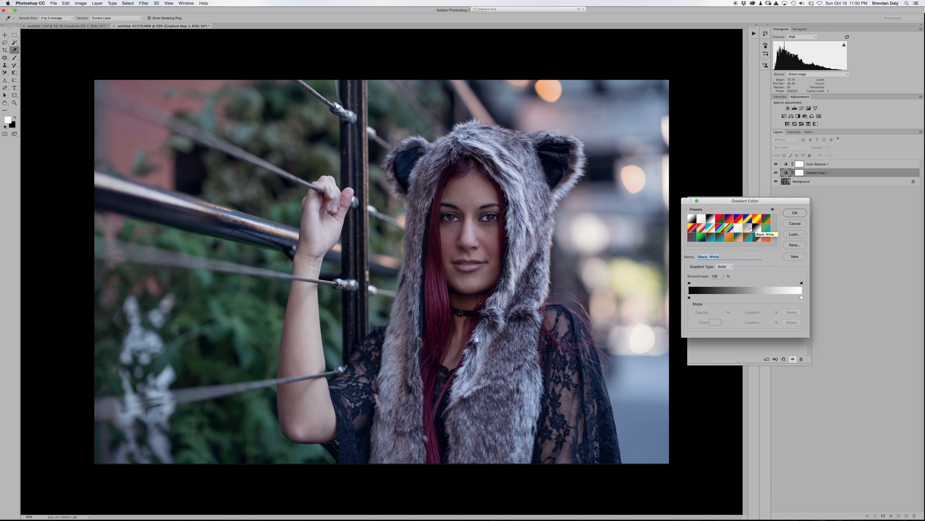
click(748, 229)
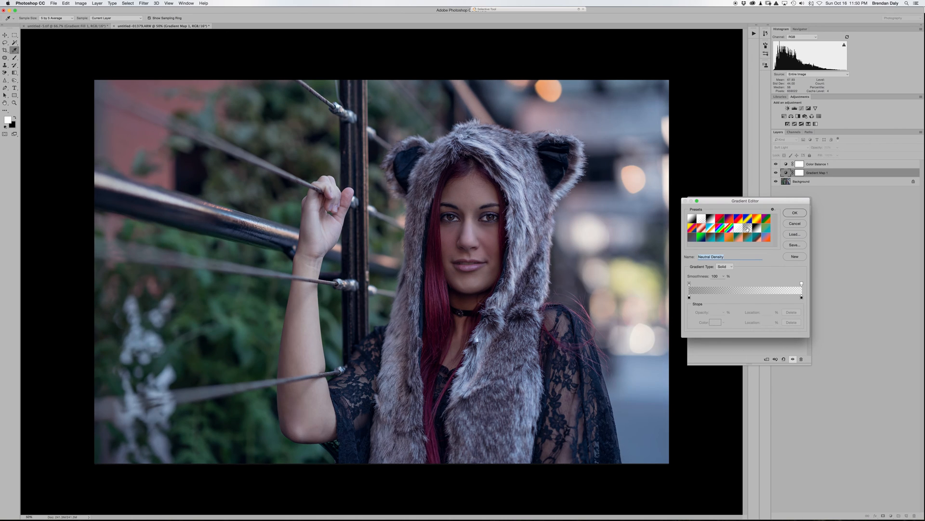
click(758, 228)
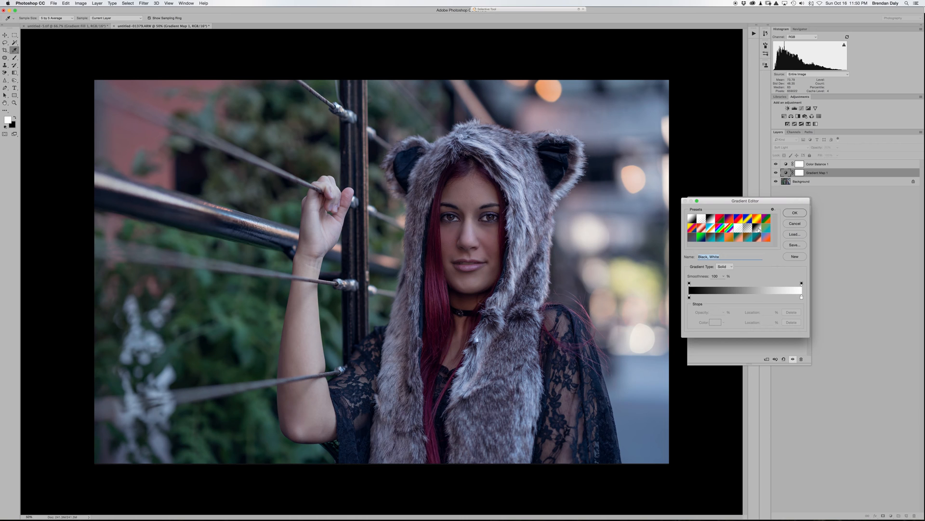
click(795, 213)
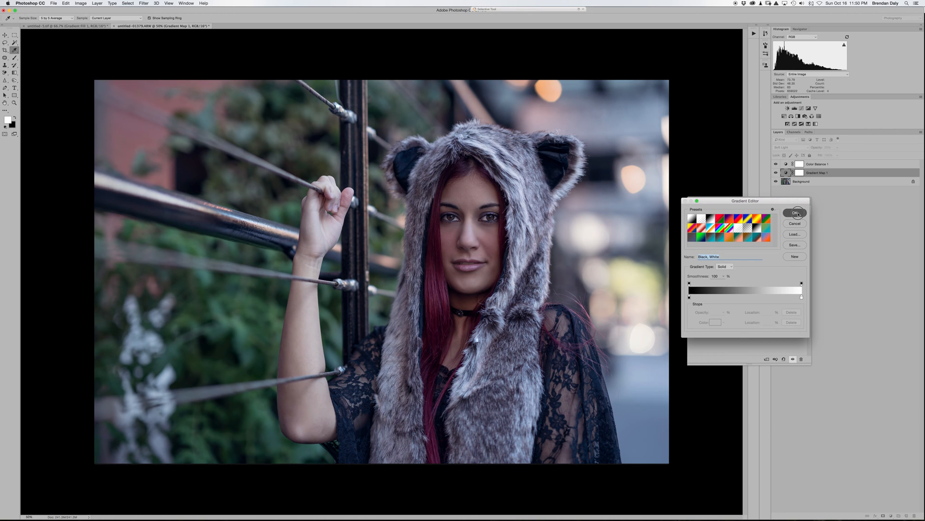
drag(739, 202, 862, 260)
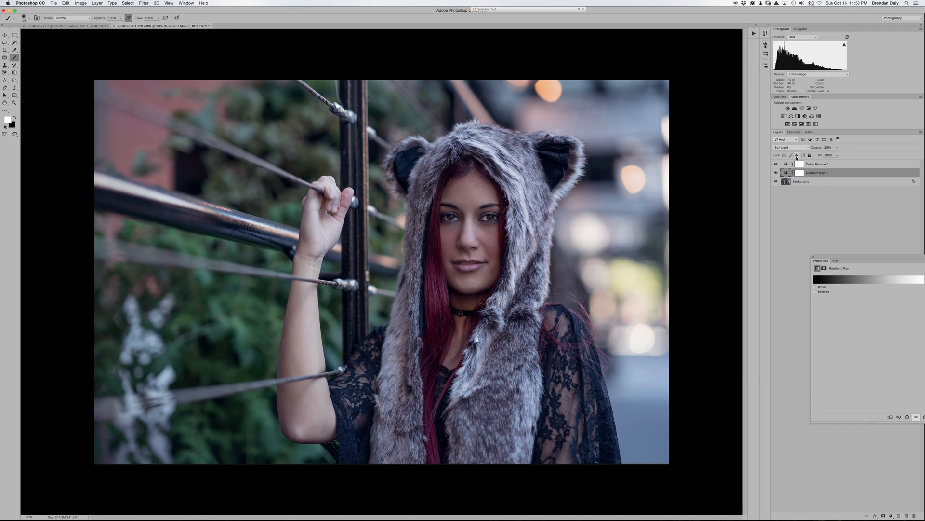
- Try the Overlay, Normal, Darken and Hue blend modes on the Gradient Map layer
click(798, 148)
click(802, 145)
click(808, 148)
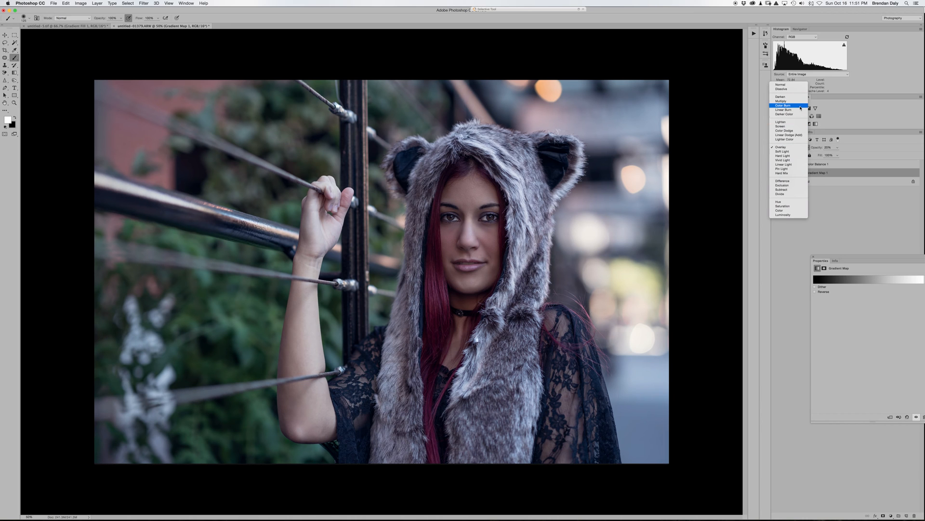
click(786, 85)
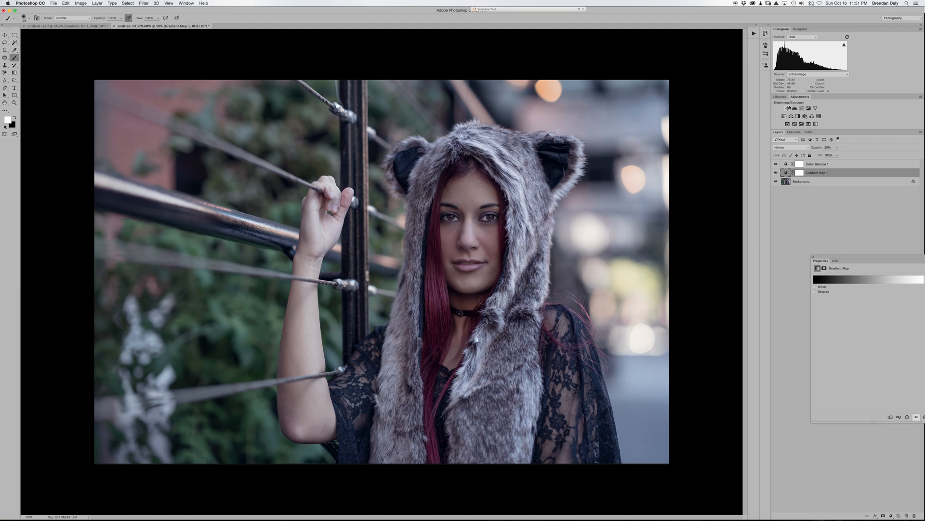
click(803, 146)
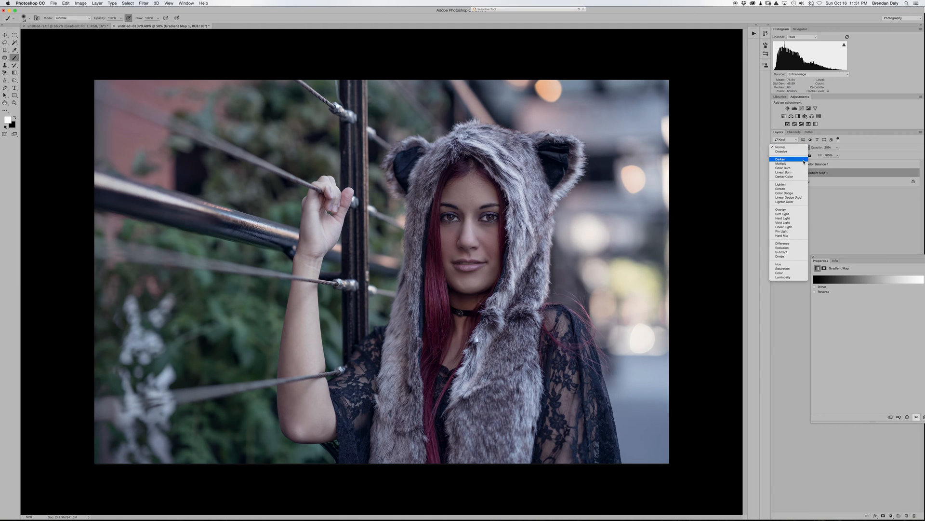
click(804, 159)
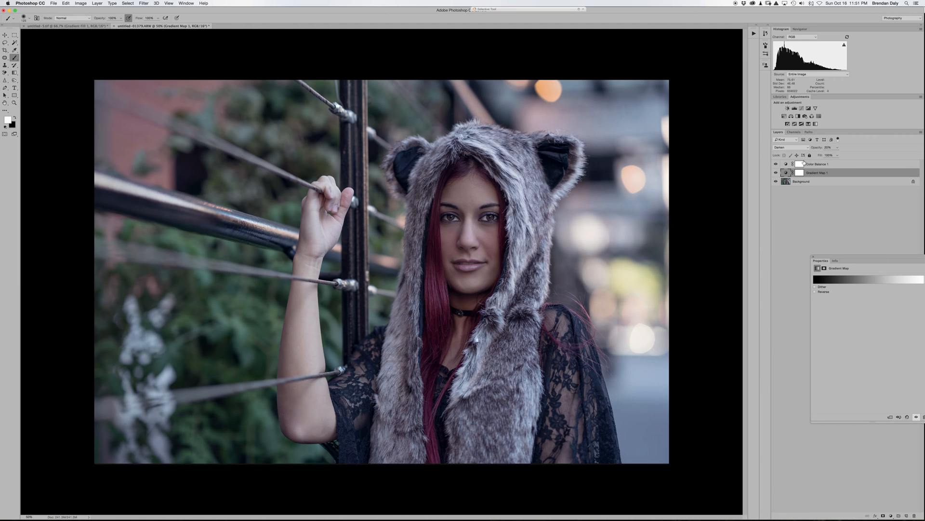
click(803, 147)
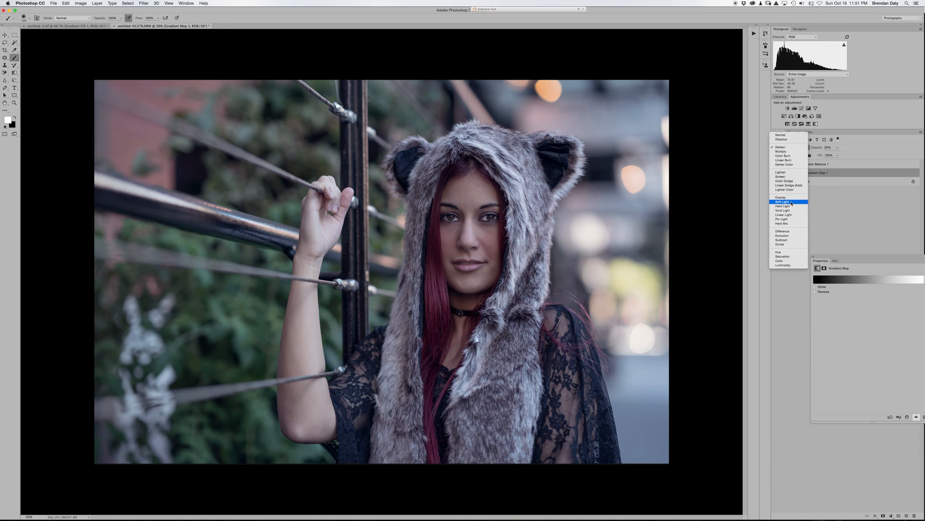
click(785, 252)
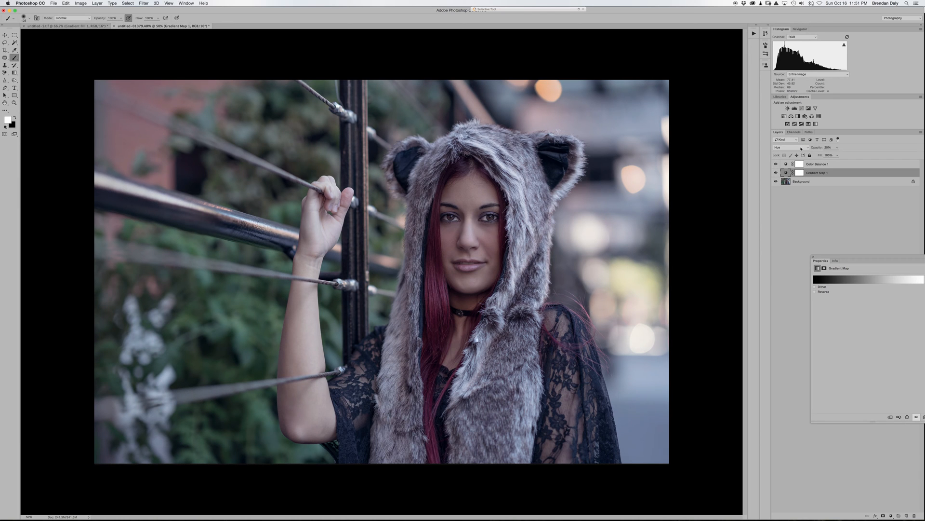
- Try the Saturation and Luminosity blend modes on the Gradient Map layer
click(801, 149)
click(799, 153)
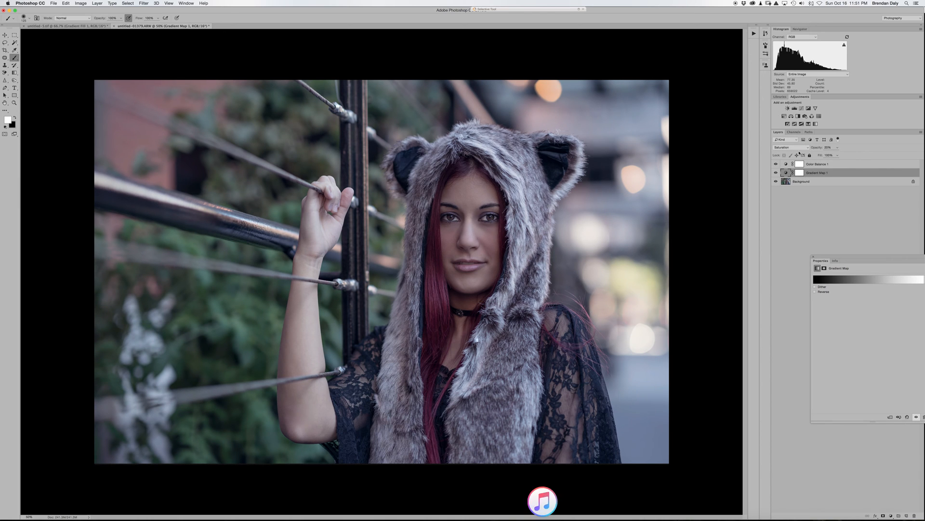
click(807, 149)
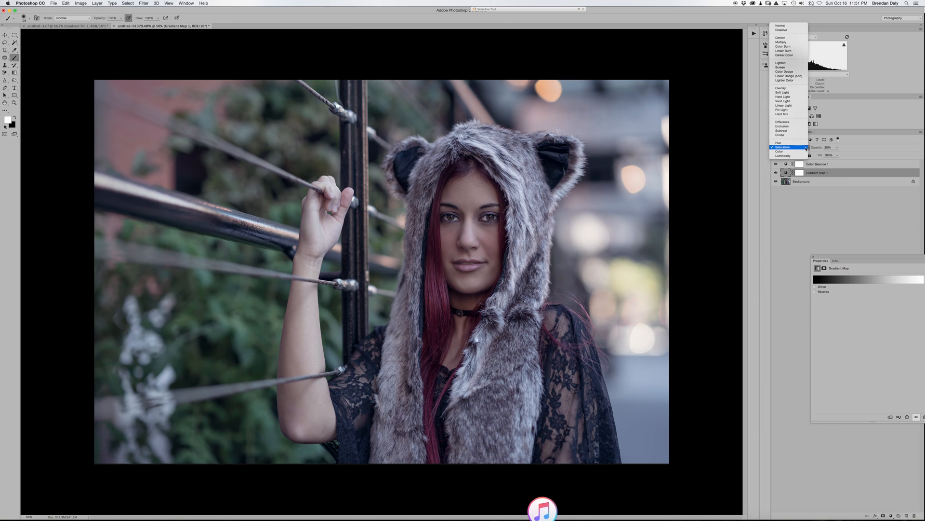
click(799, 156)
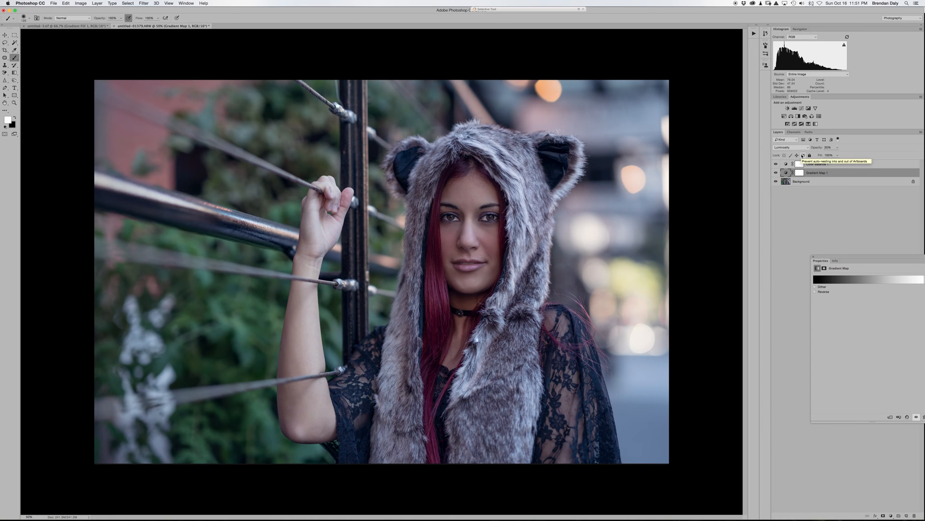
click(858, 214)
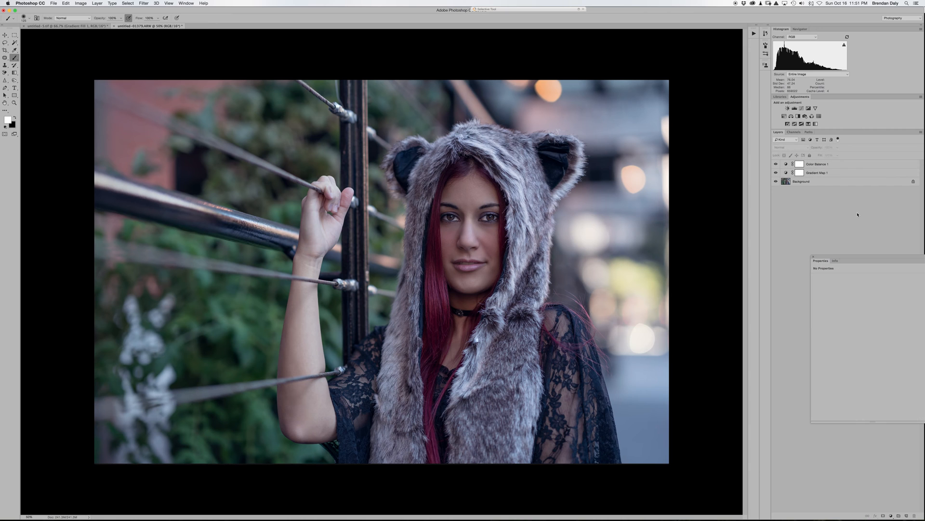
click(844, 172)
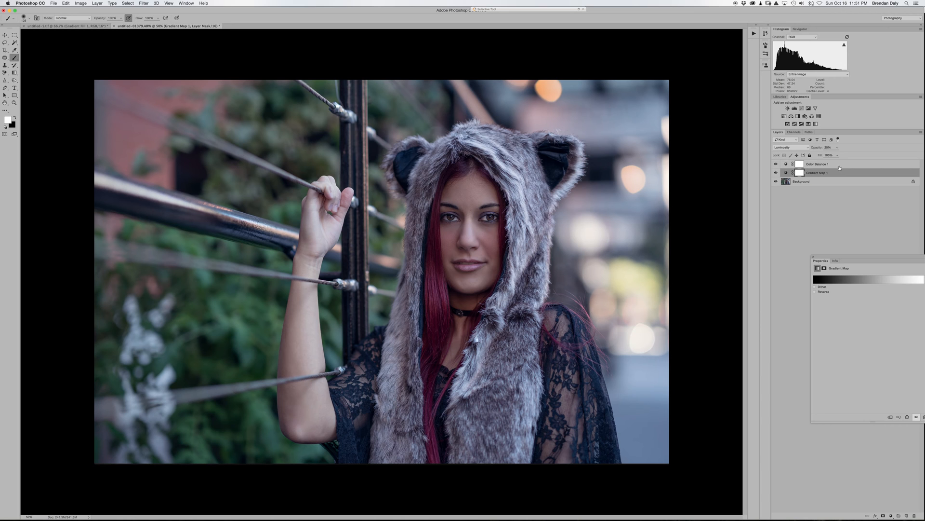
- Set the Gradient Map layer back to Soft Light, readjust its opacity and compare the portrait with the layer hidden and shown
click(837, 148)
mouse_move(838, 155)
mouse_down()
mouse_move(829, 155)
mouse_move(840, 156)
mouse_up()
click(808, 149)
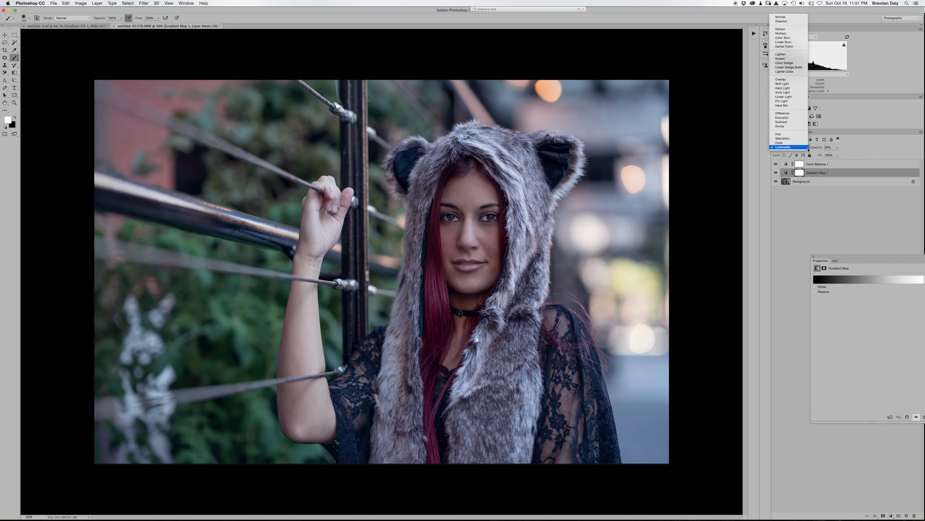
click(788, 85)
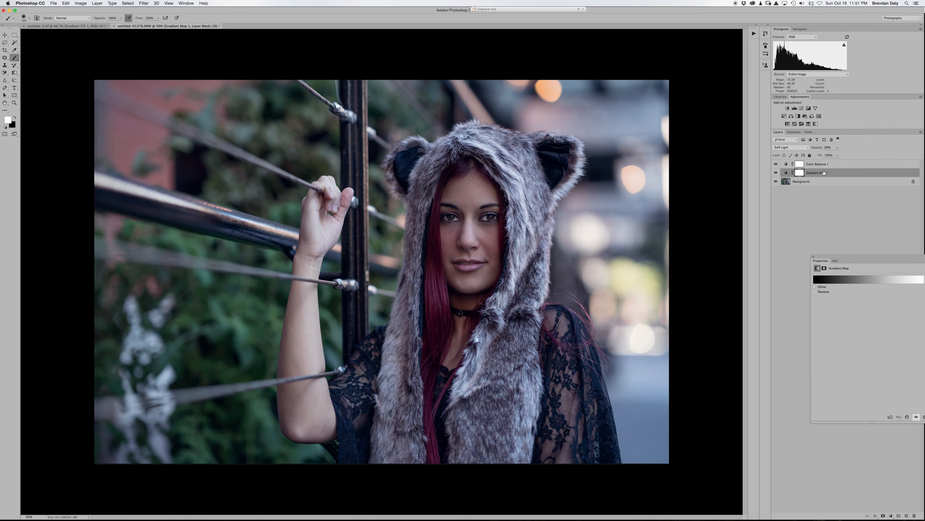
click(837, 147)
drag(837, 156, 832, 156)
click(837, 202)
click(837, 202)
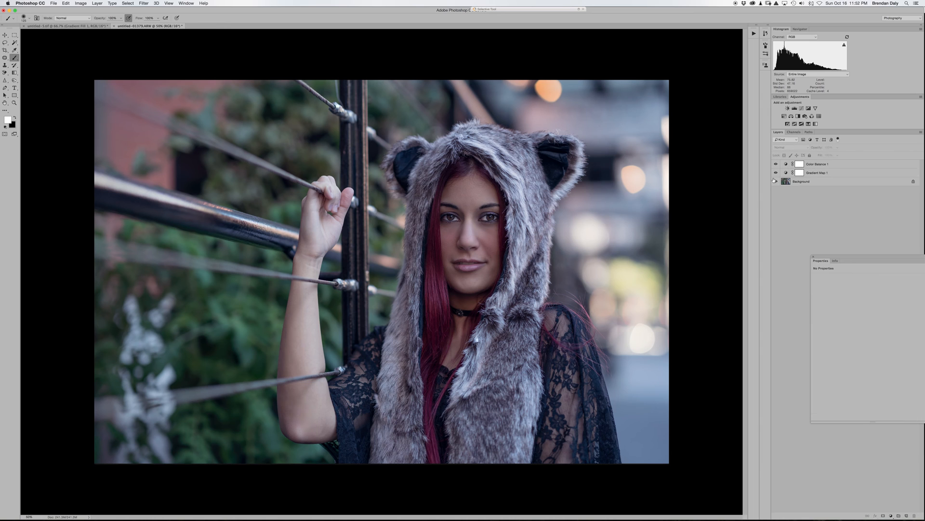
click(776, 173)
click(776, 173)
- Add a Gradient Fill layer above the Color Balance layer, with the Radial style and its centre moved onto the woman's face
click(837, 164)
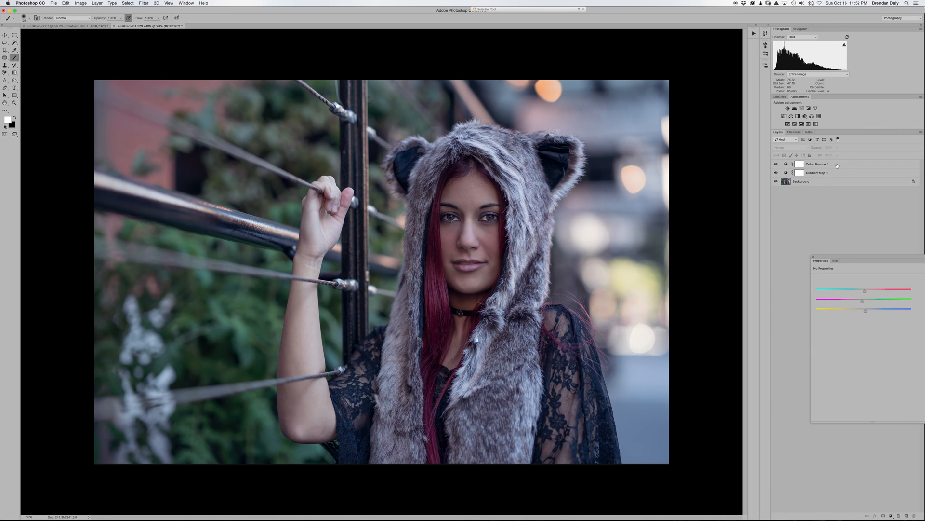
click(814, 257)
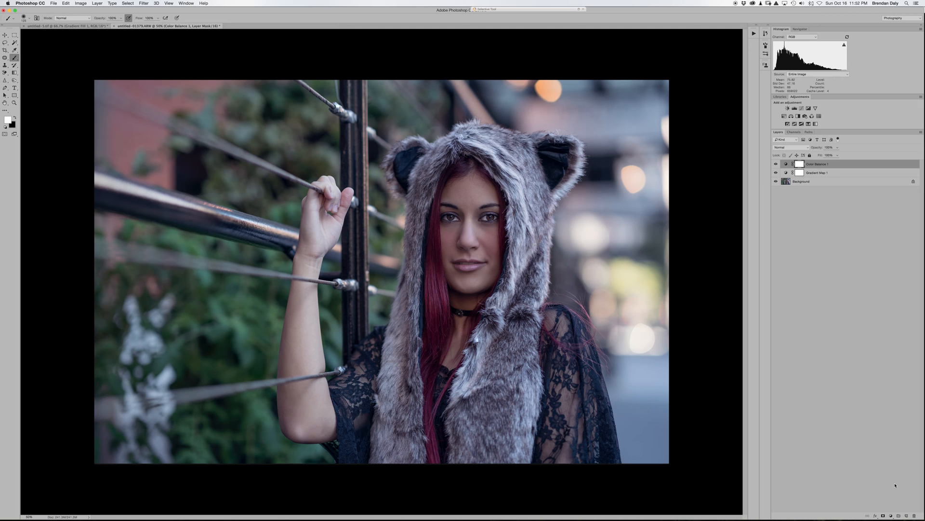
click(891, 516)
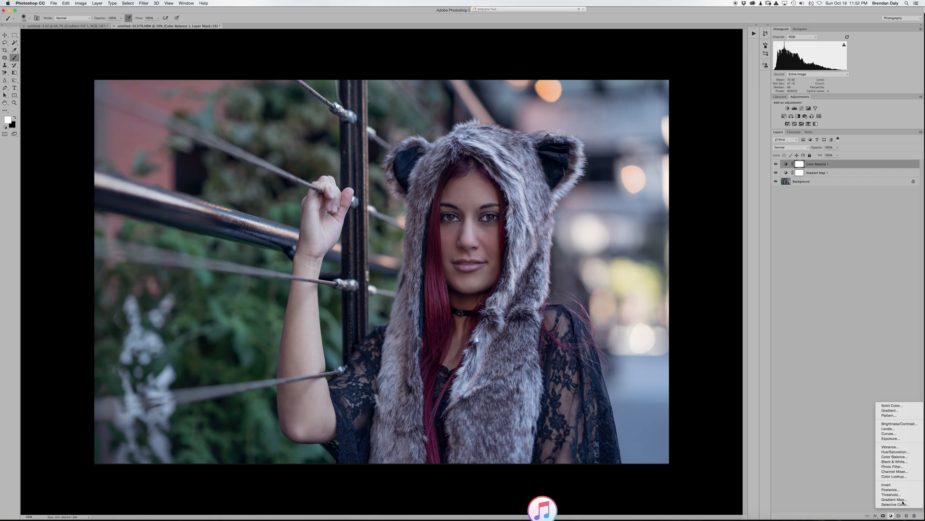
click(894, 411)
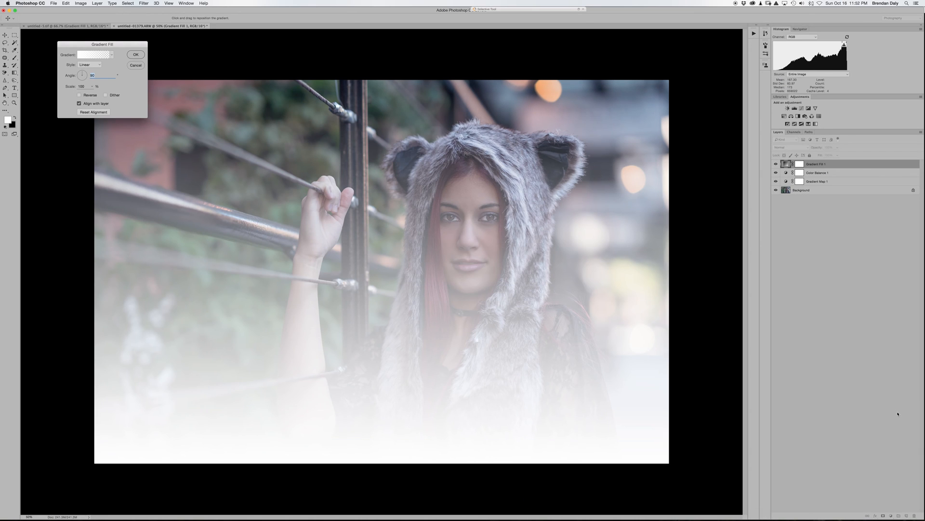
click(98, 65)
click(93, 70)
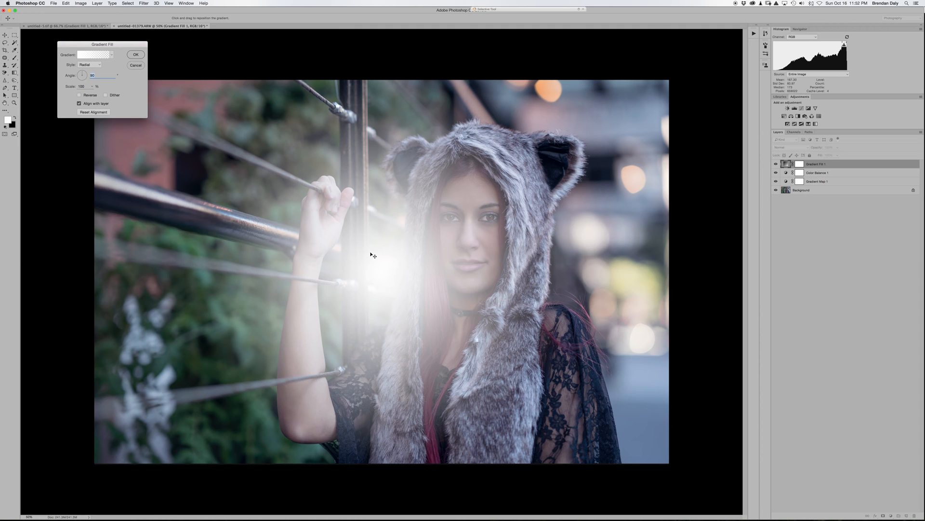
drag(429, 256, 462, 254)
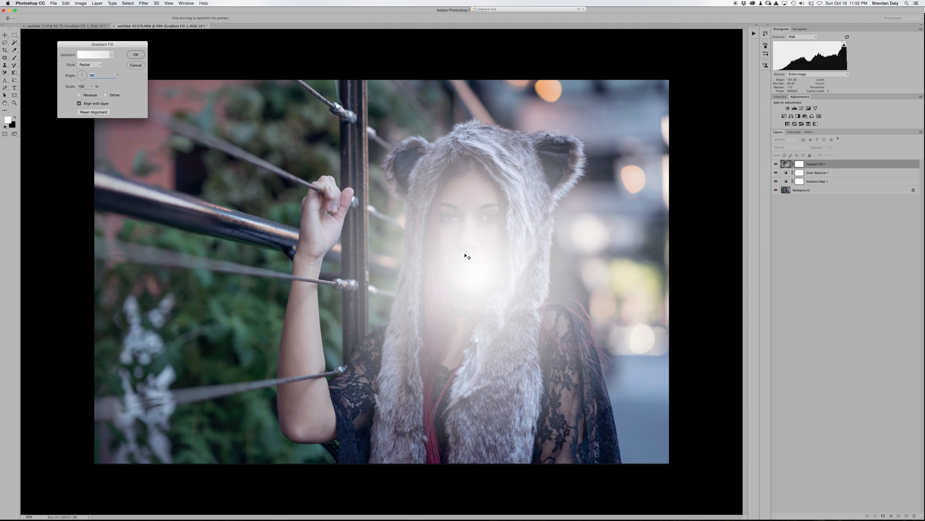
- Try the Transparent Stripes preset for the fill, and apply the Neutral Density preset instead
click(97, 58)
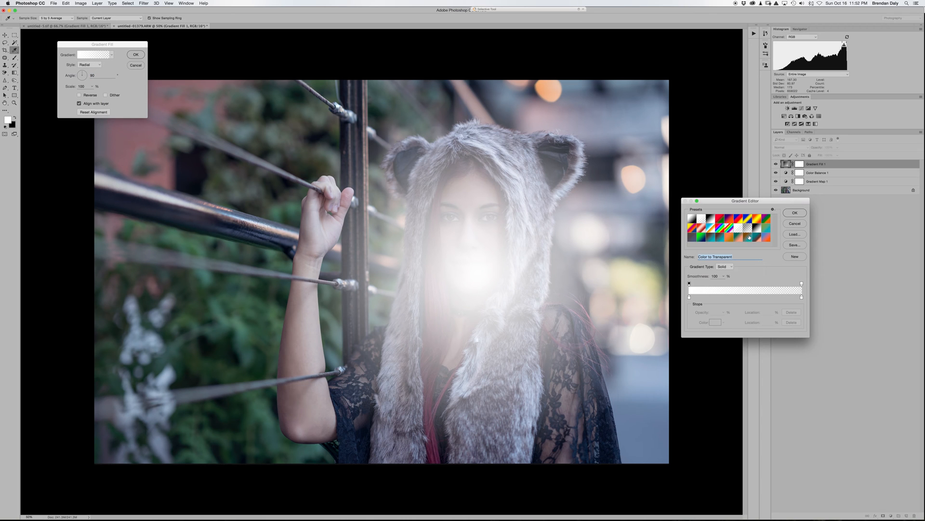
click(701, 221)
click(738, 229)
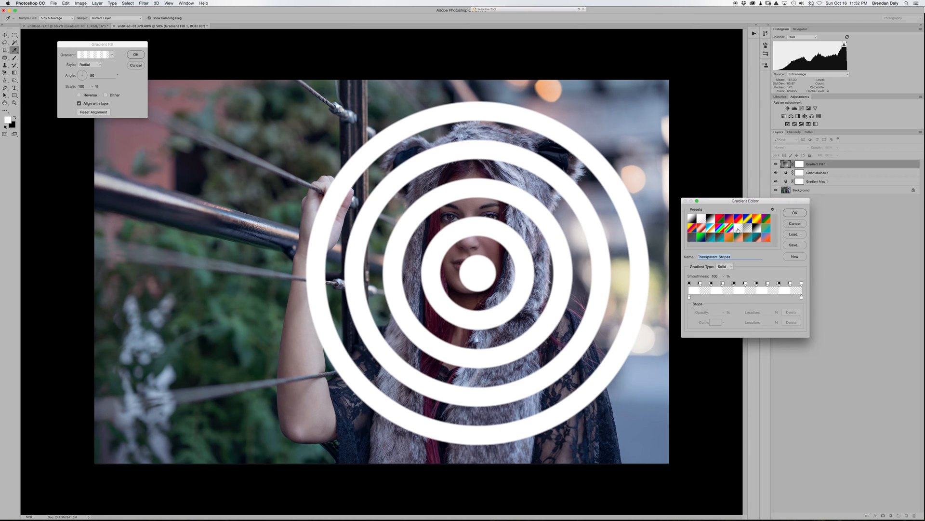
click(748, 228)
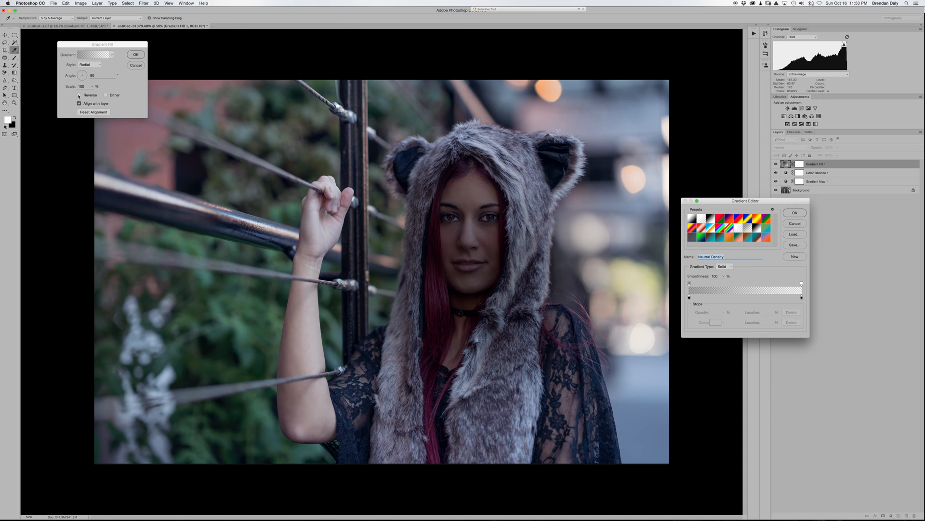
click(796, 212)
- Reverse the radial gradient, recentre it on the face and enlarge its scale to about 253% to form a vignette
click(80, 95)
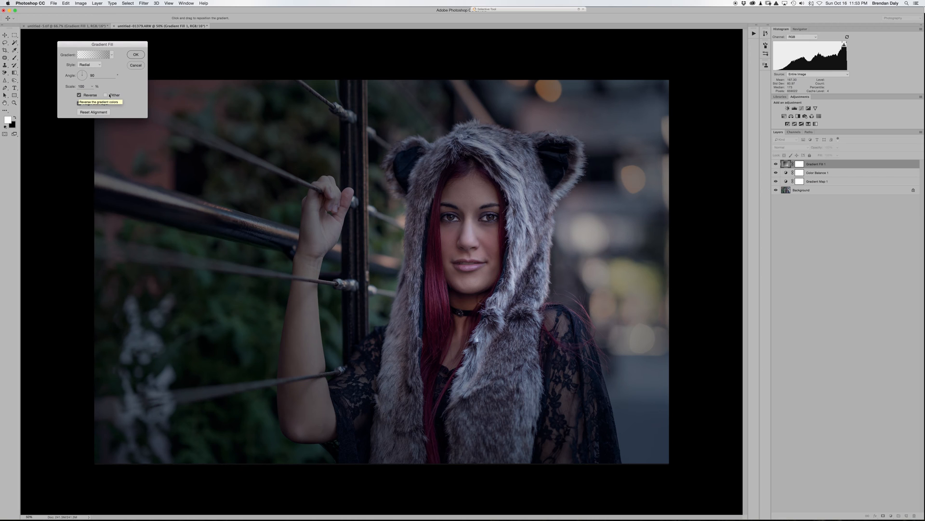
drag(470, 243, 466, 237)
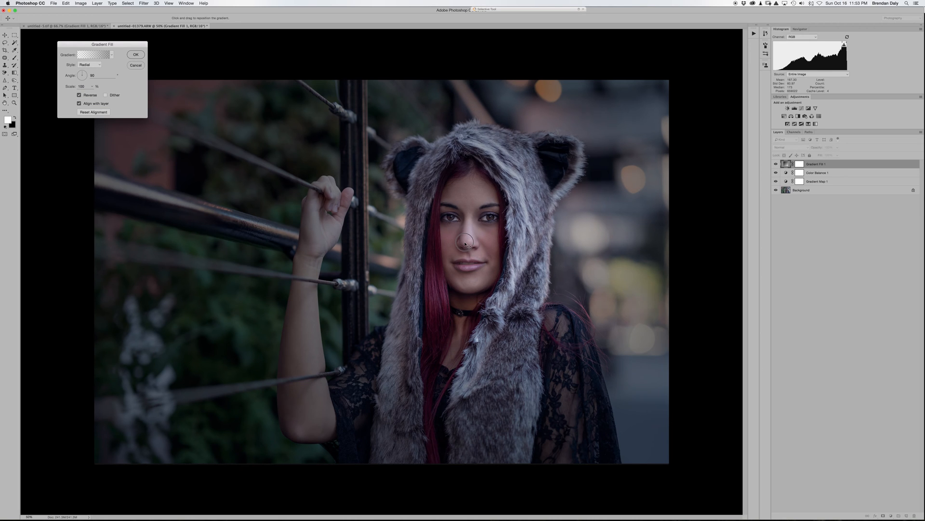
click(92, 86)
drag(90, 95, 94, 95)
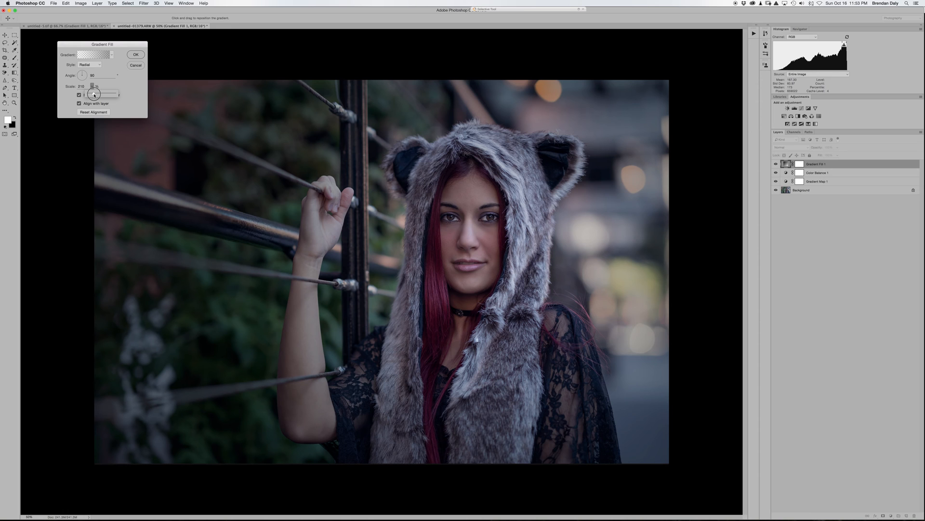
drag(94, 95, 93, 95)
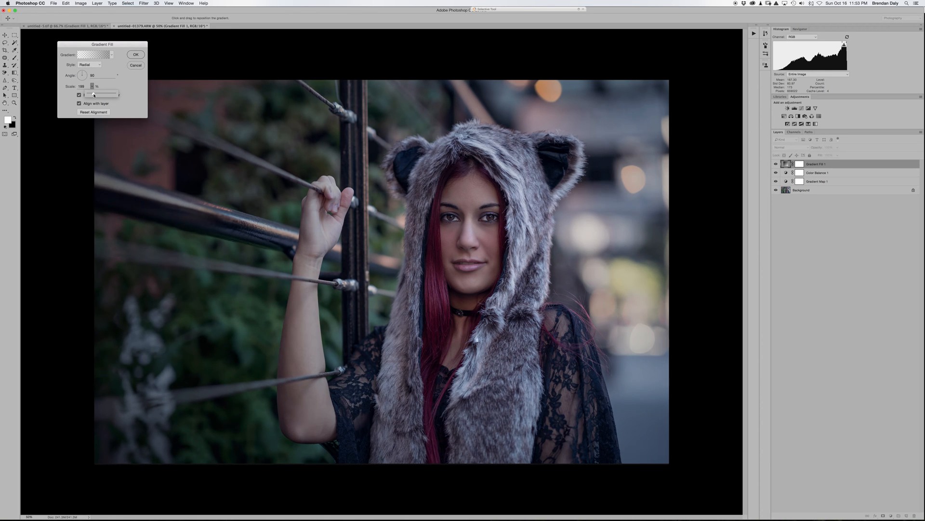
drag(94, 95, 95, 95)
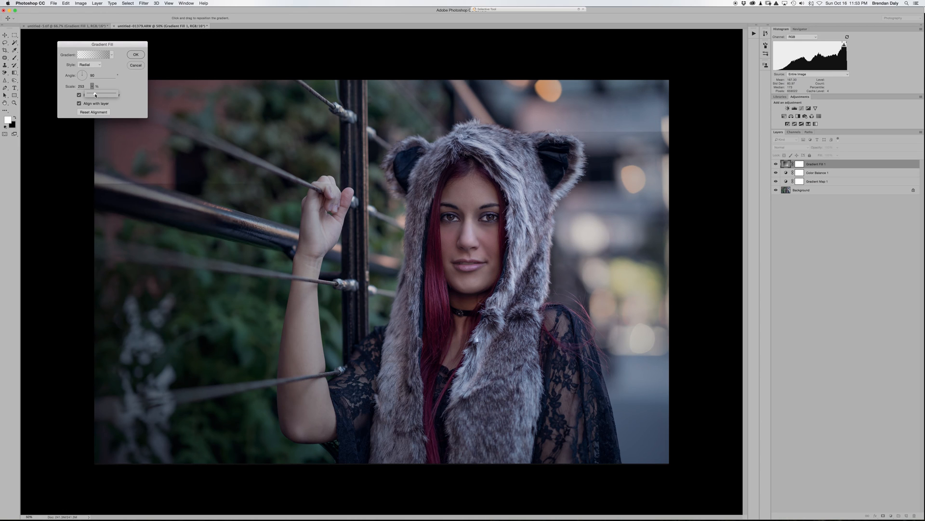
click(136, 56)
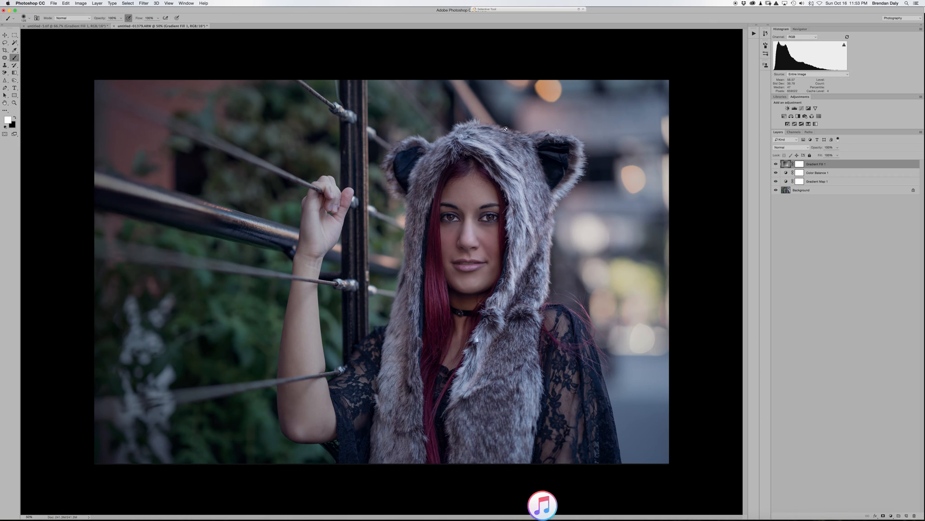
- Compare the portrait with and without the Gradient Fill vignette and lower that layer's opacity to about 85%
click(777, 165)
click(776, 164)
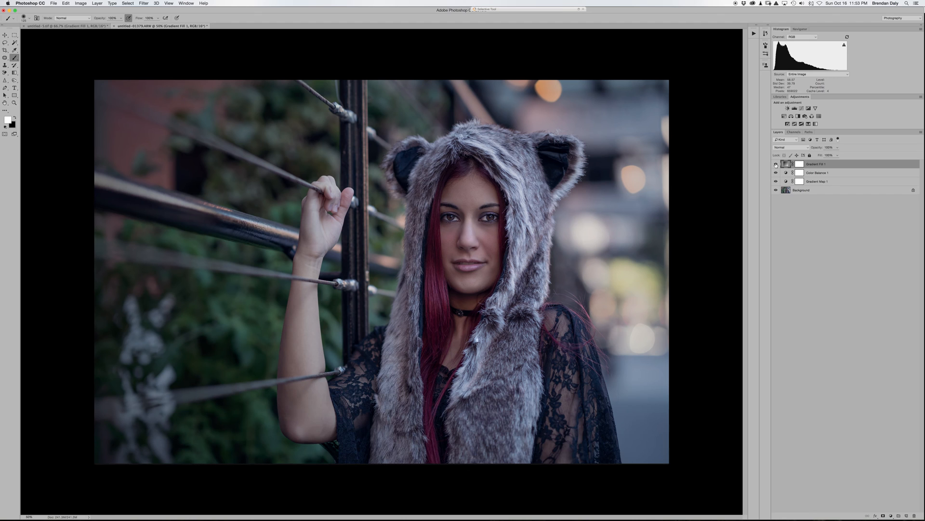
click(838, 147)
drag(837, 155, 833, 155)
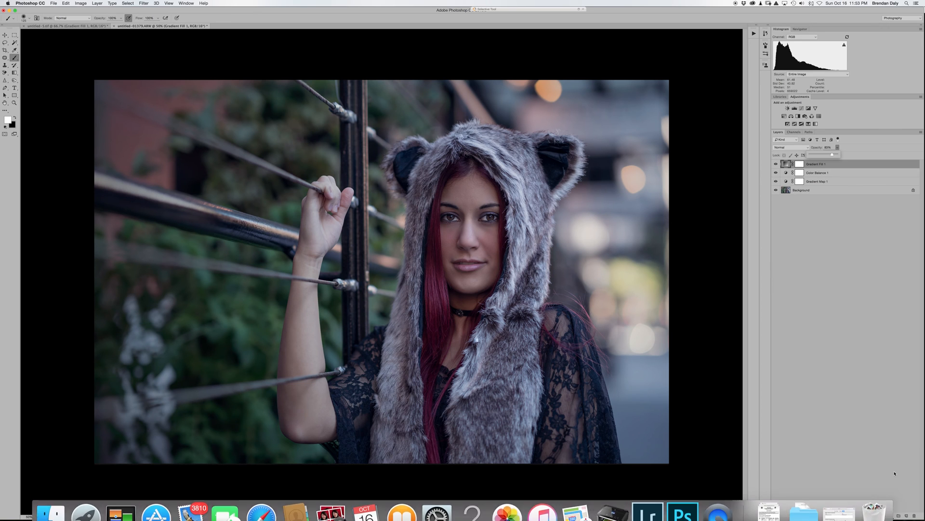
- Add a light orange Solid Color fill layer above the Gradient Fill layer
click(892, 516)
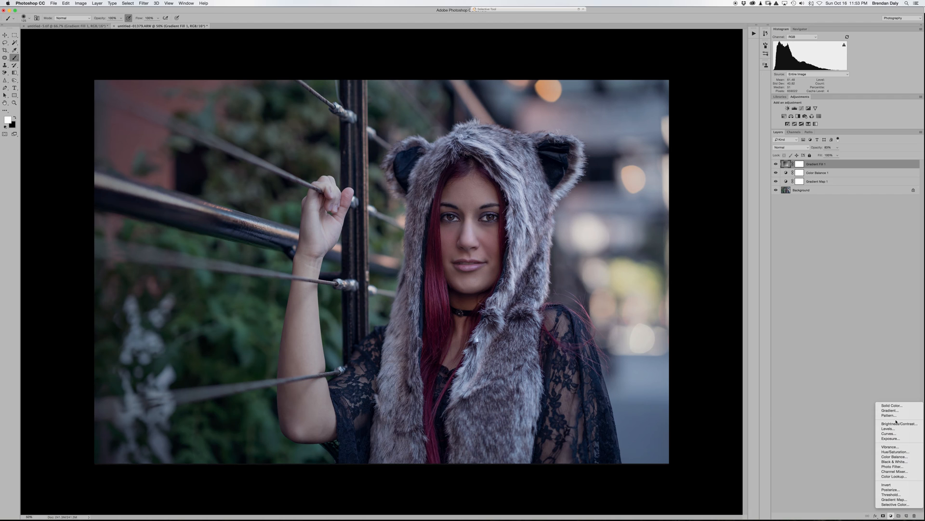
click(893, 406)
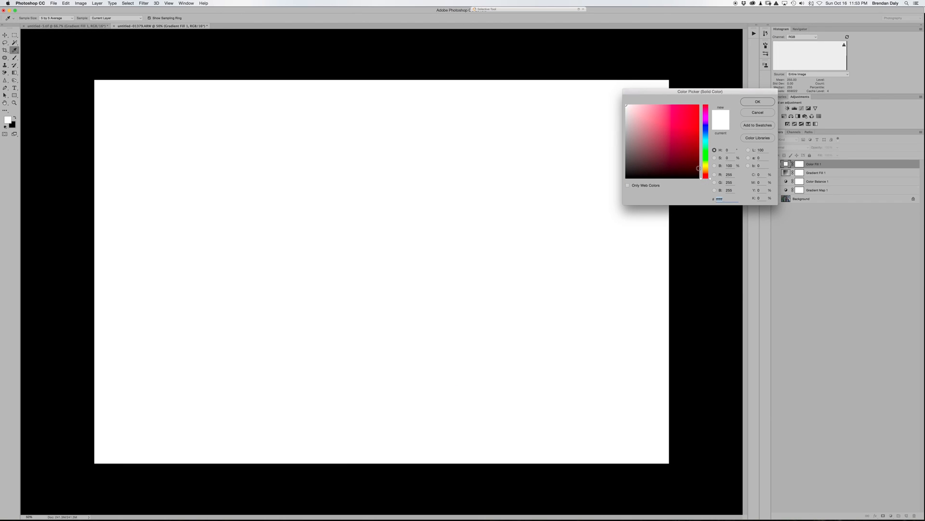
click(706, 173)
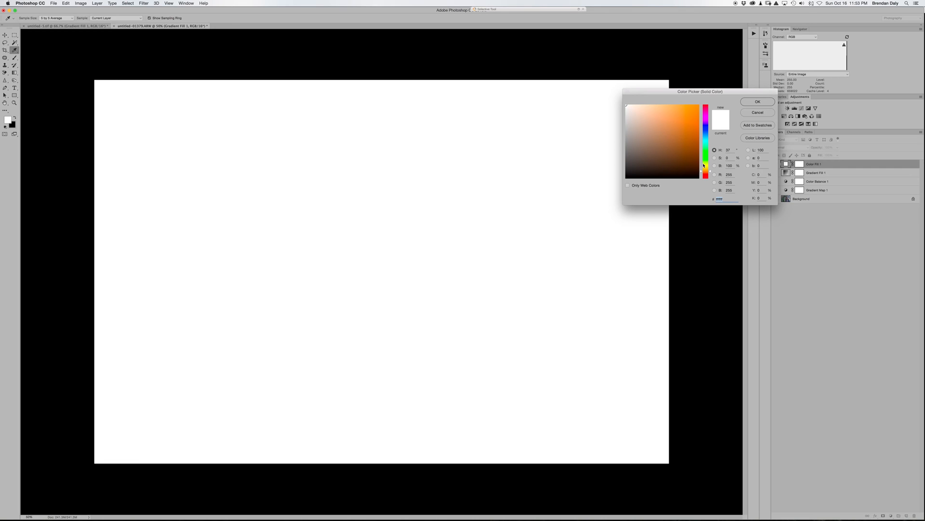
click(670, 111)
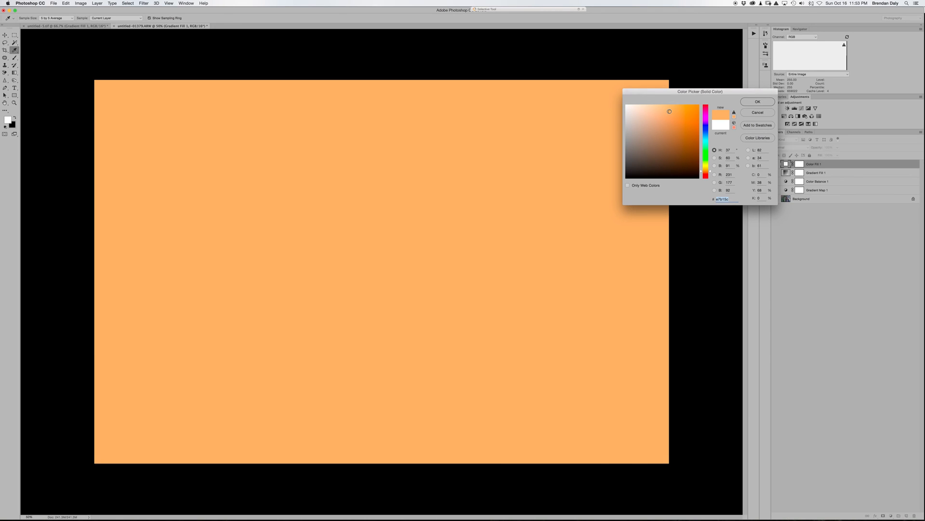
click(750, 103)
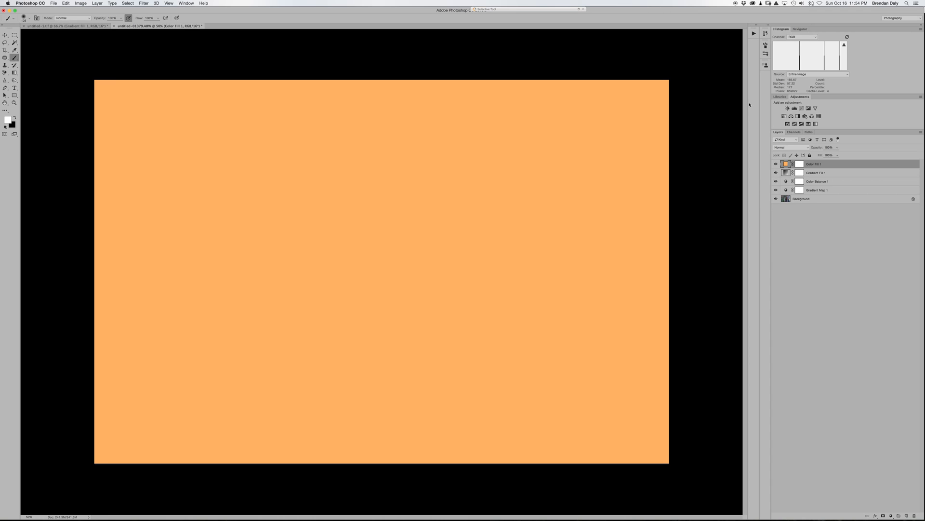
- Set the Solid Color fill layer's blend mode to Soft Light and its opacity to about 15%
click(809, 147)
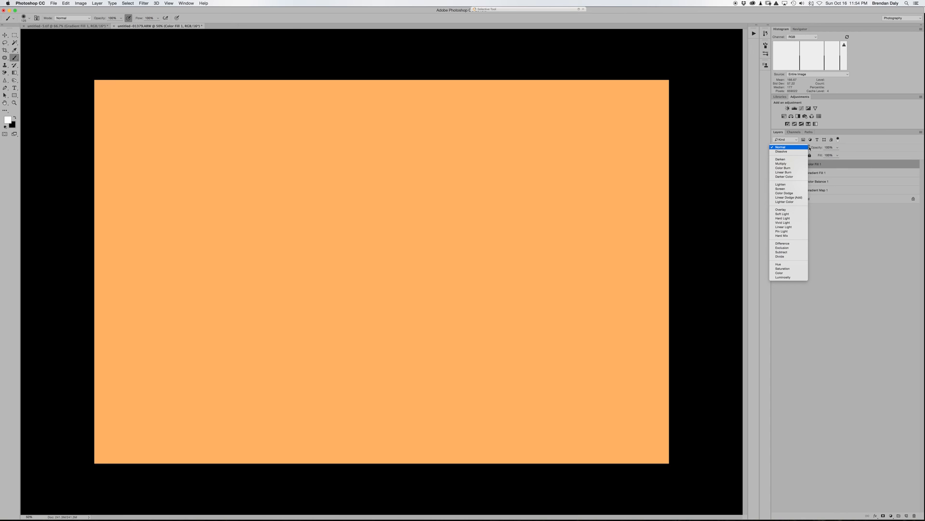
click(791, 214)
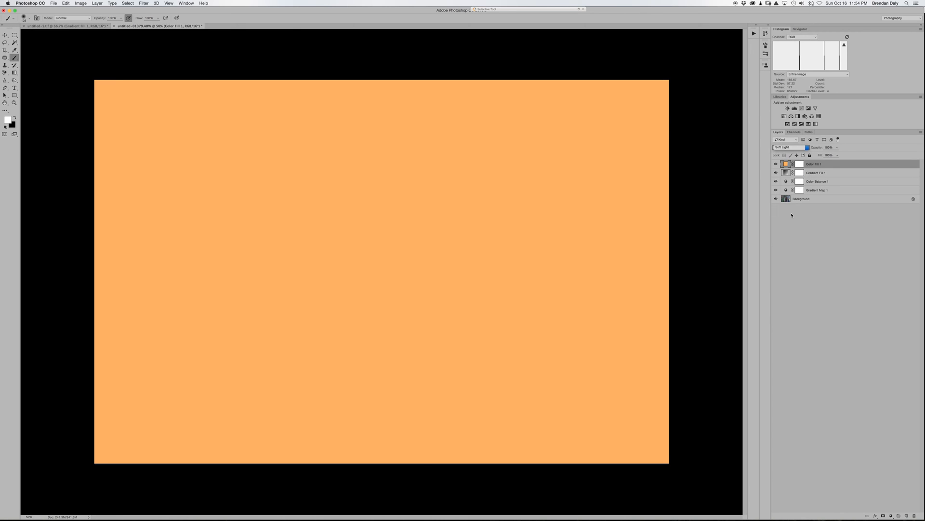
click(838, 148)
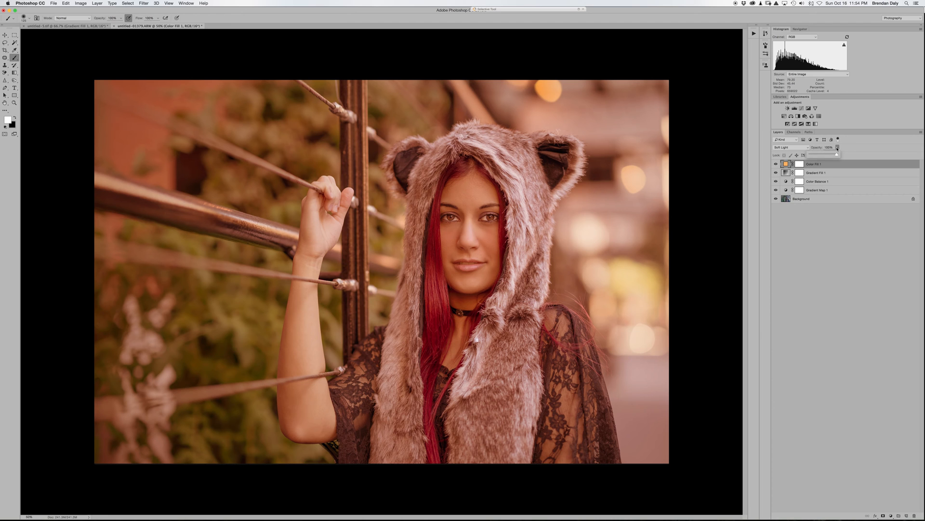
click(815, 156)
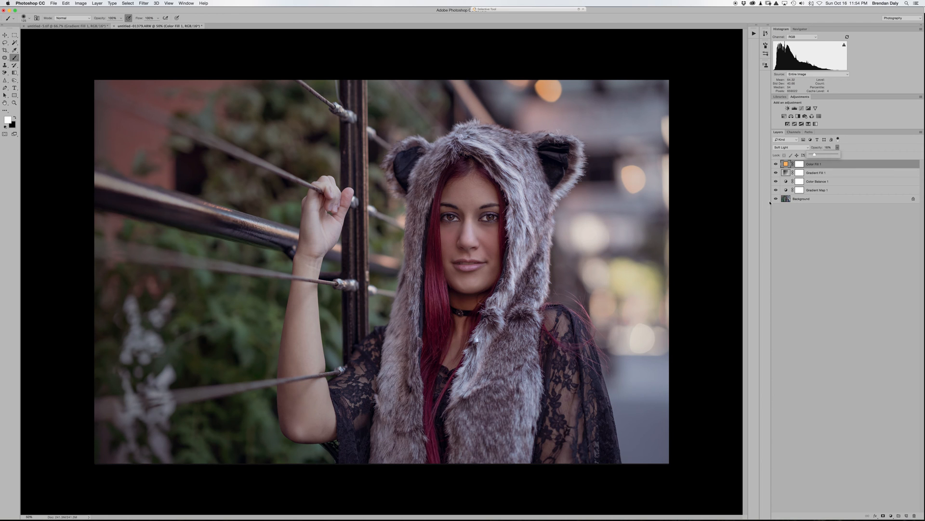
- Compare the portrait with and without the orange Solid Color fill, and delete that layer
click(776, 164)
click(776, 164)
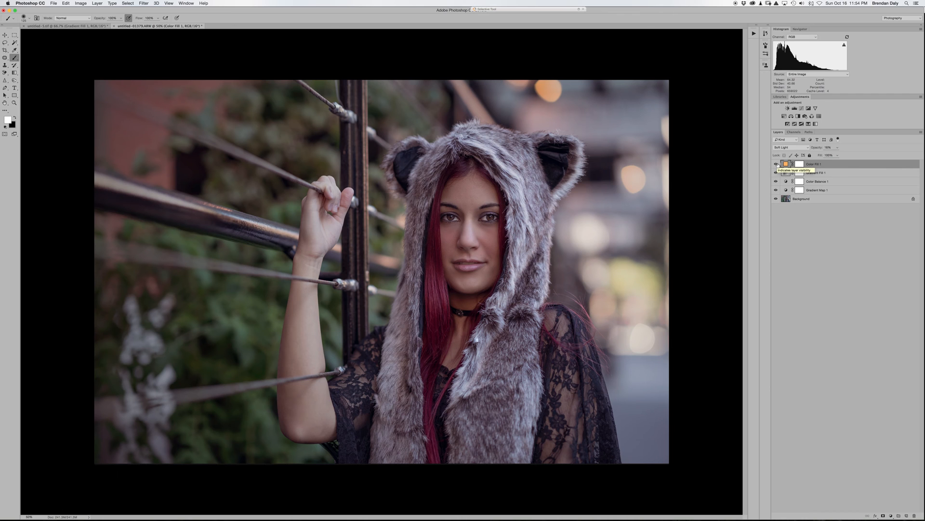
drag(840, 164, 914, 514)
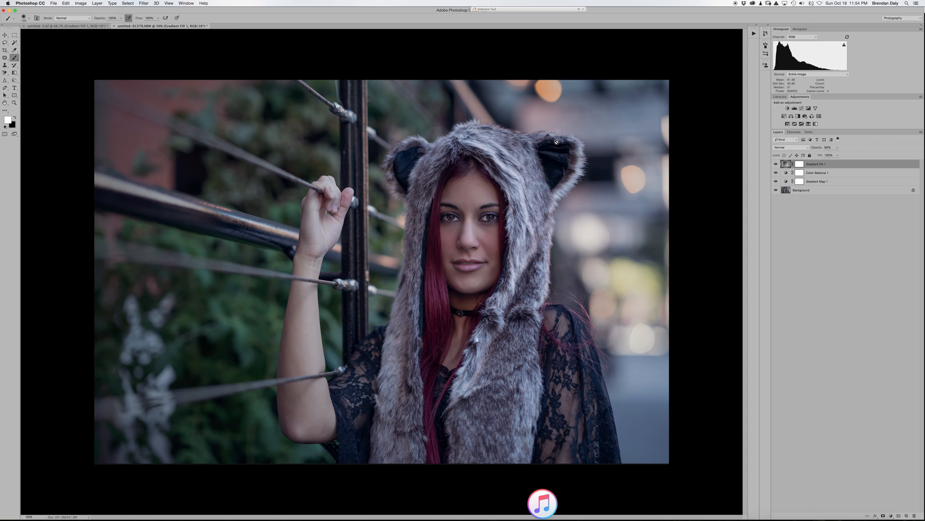
shift+click(842, 182)
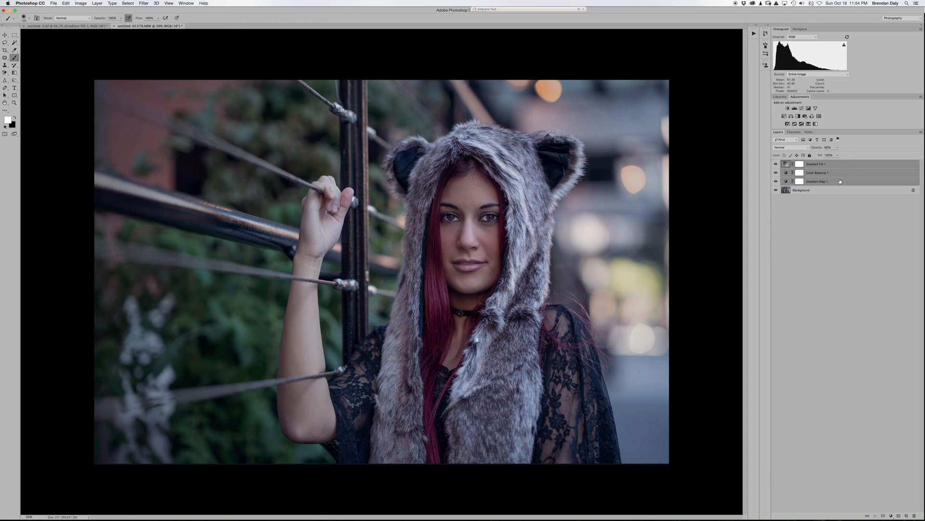
click(839, 168)
click(899, 516)
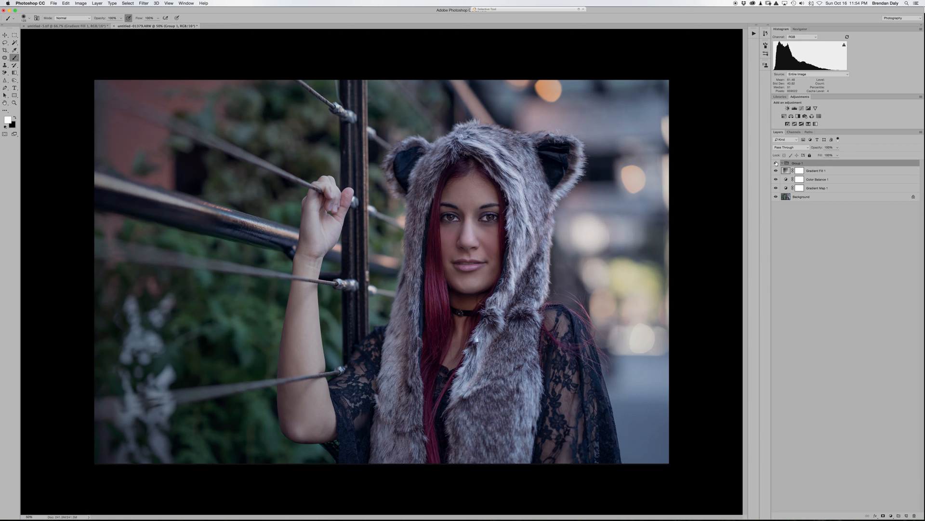
click(776, 163)
drag(812, 165, 915, 517)
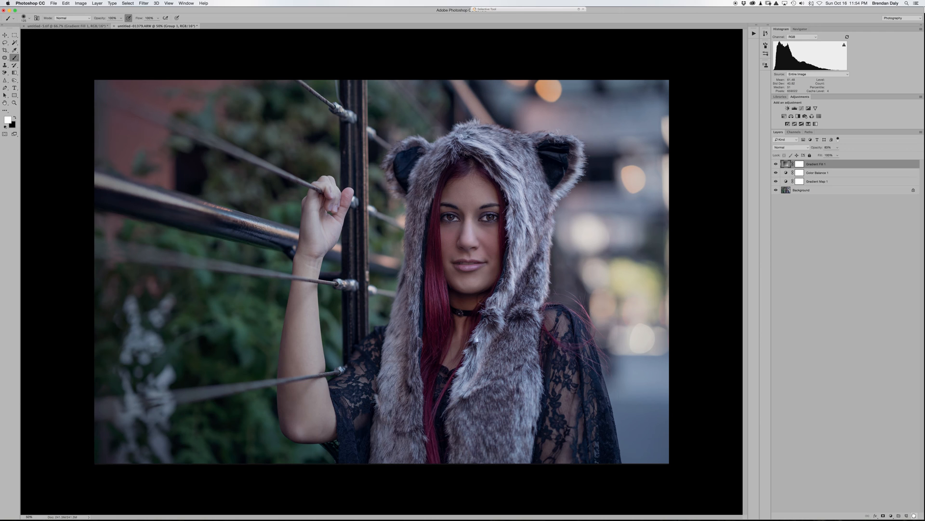
- Group the Gradient Fill, Color Balance and Gradient Map layers, and compare the portrait with the group hidden and shown
shift+click(825, 183)
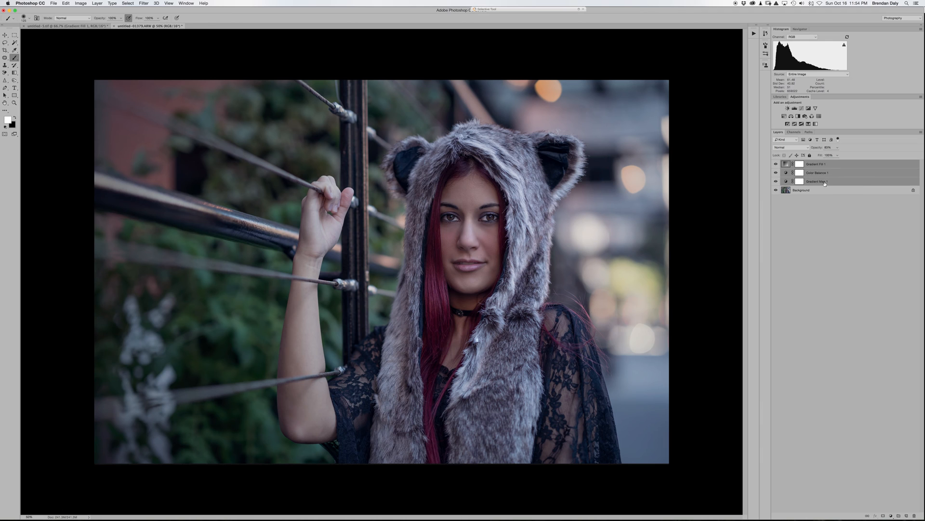
click(899, 515)
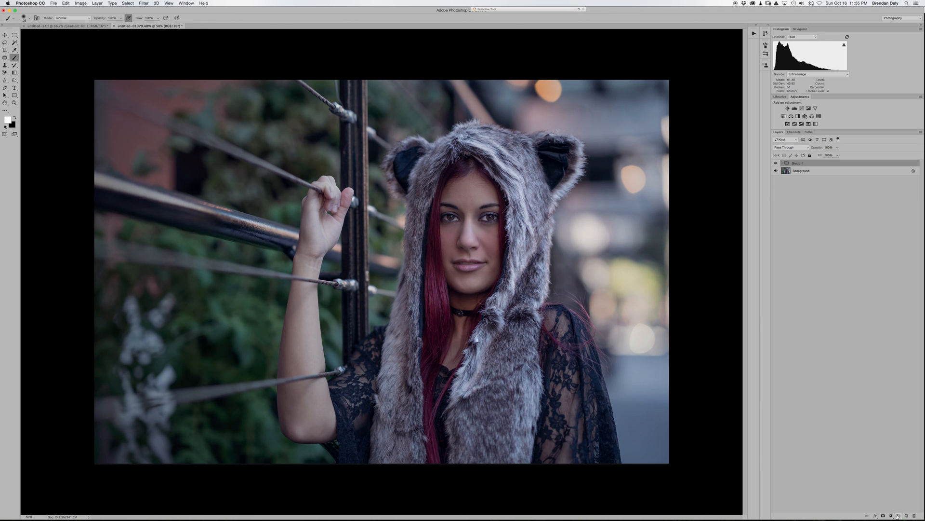
click(776, 164)
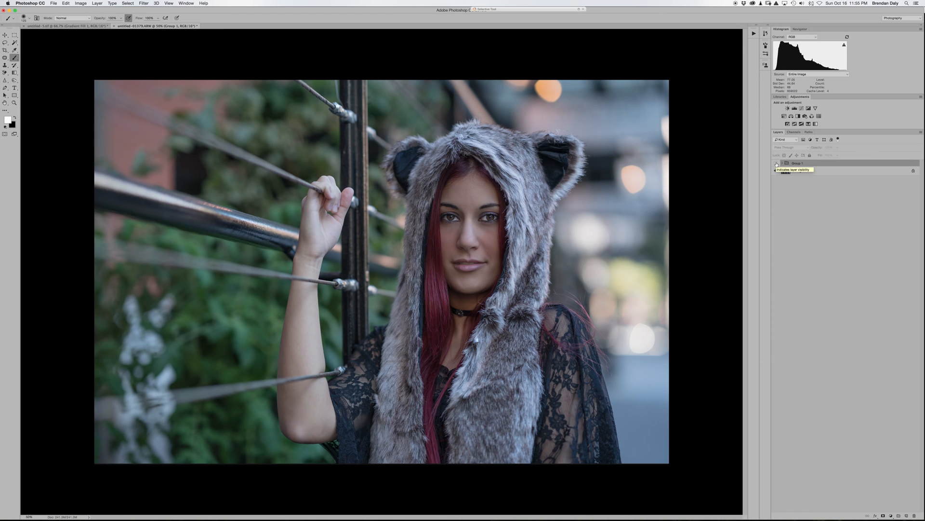
click(776, 164)
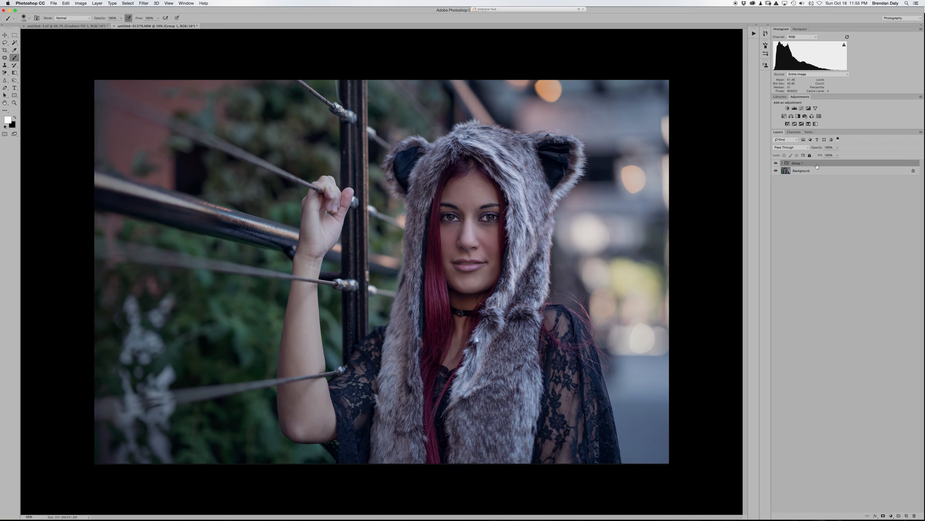
- Flatten the image and open it in the Color Efex Pro 4 filter
click(96, 4)
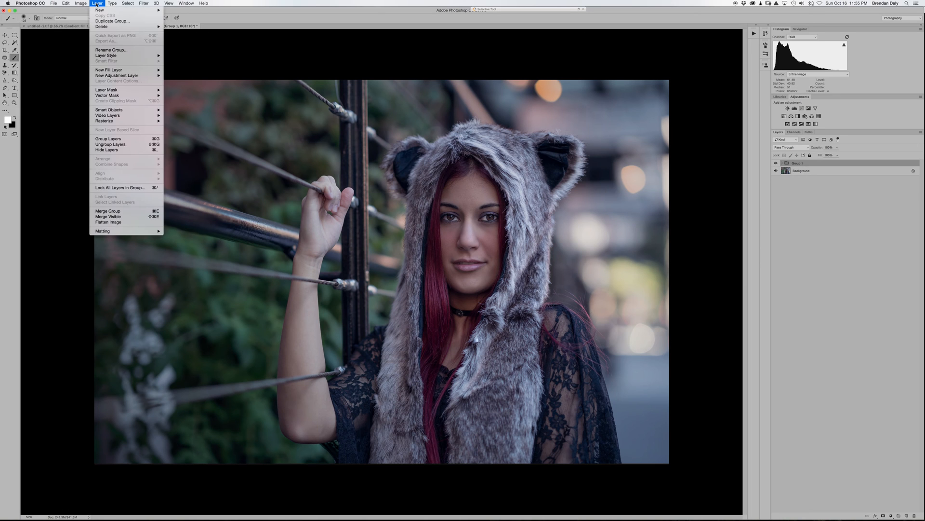
click(118, 222)
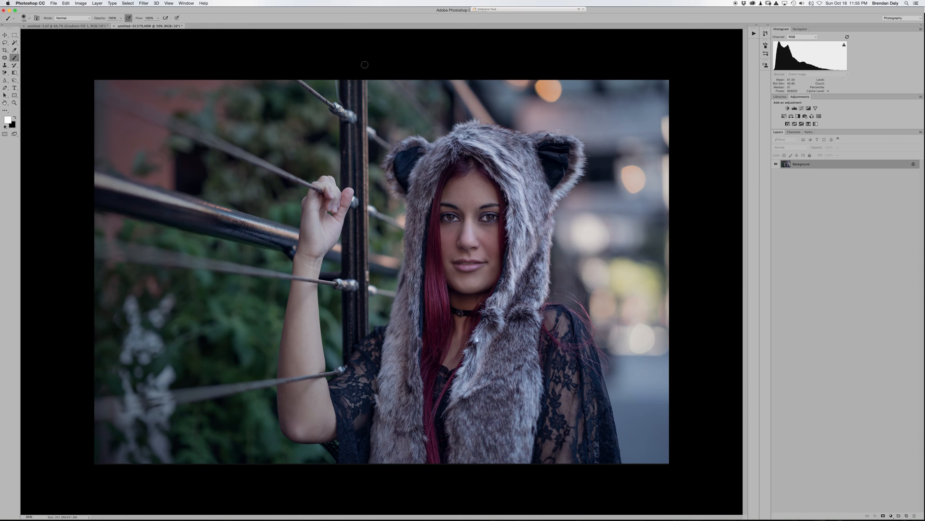
click(580, 10)
scroll(585, 43, down, 5)
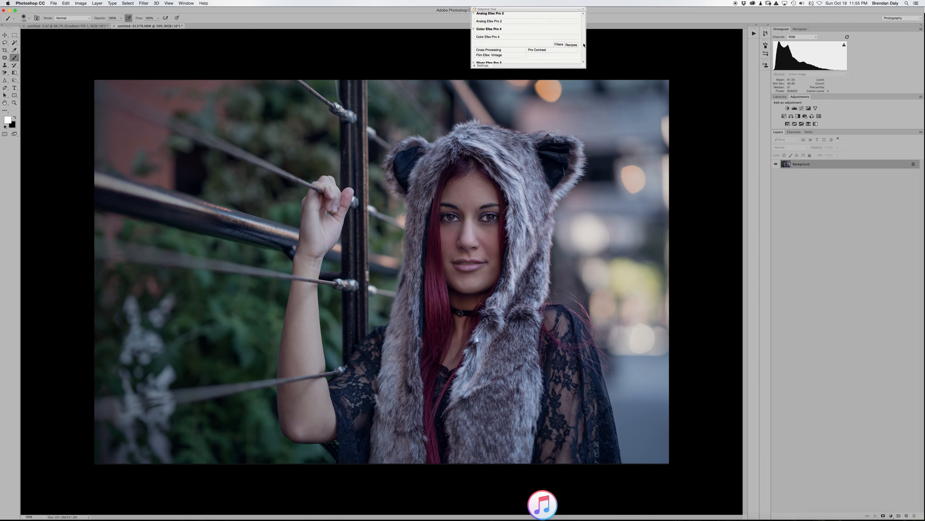
click(501, 38)
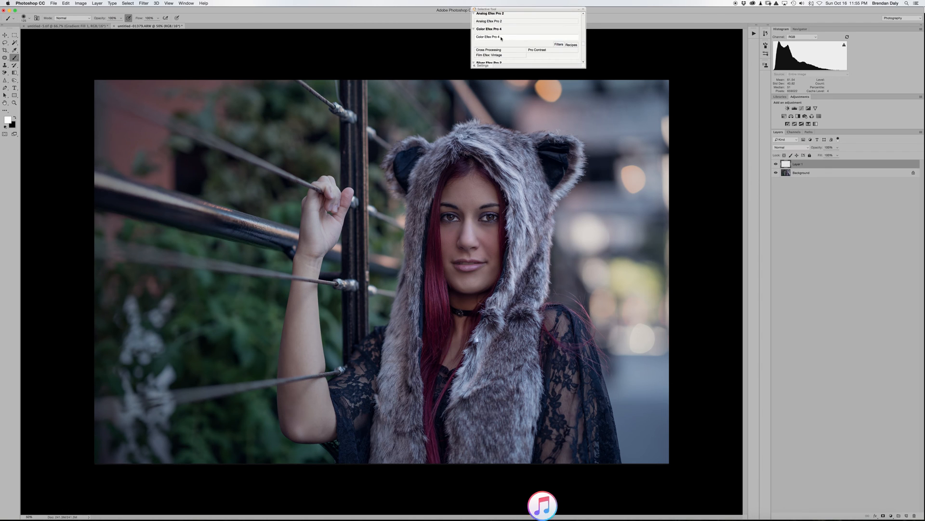
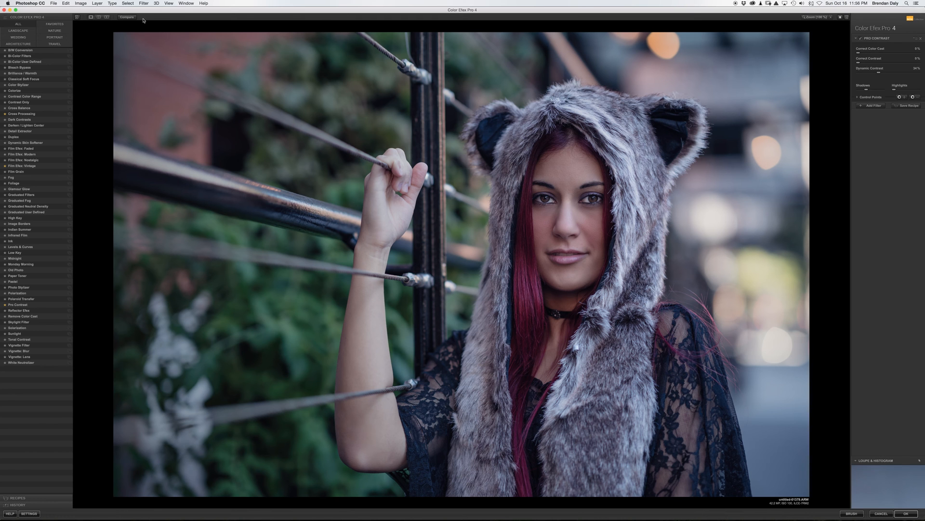
- Compare the Pro Contrast effect with the original image
click(127, 17)
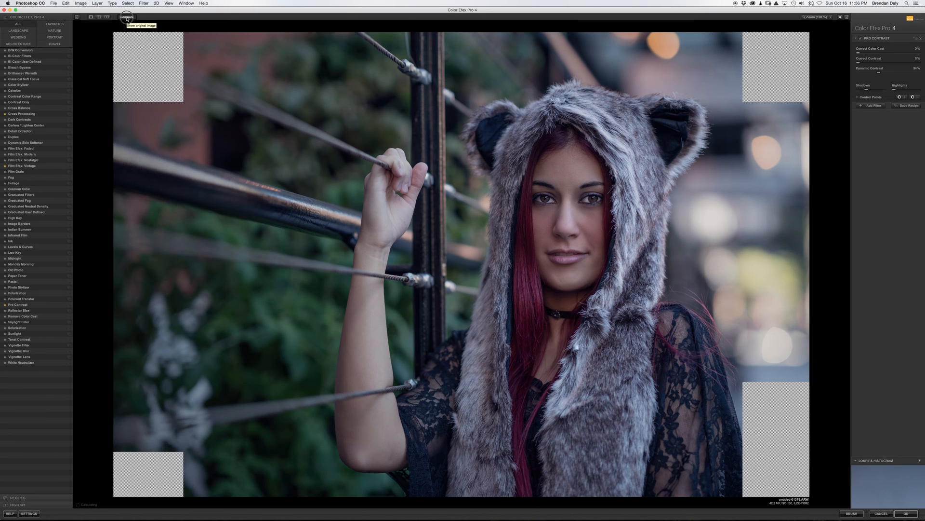
click(126, 18)
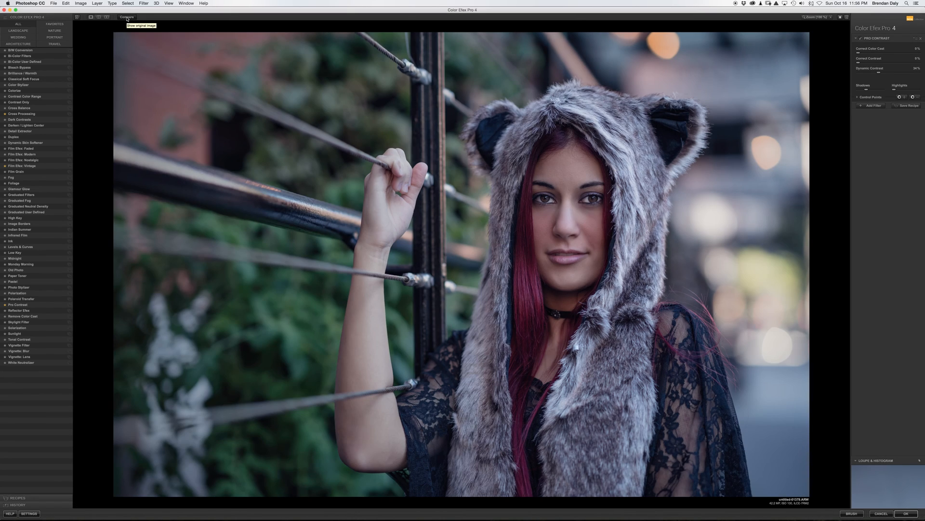
click(127, 18)
click(126, 18)
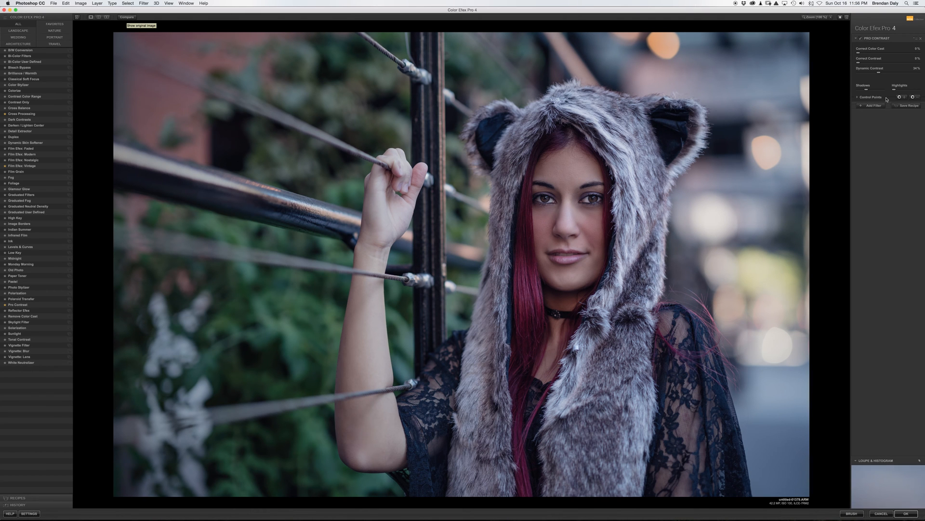
- Add the Film Efex: Vintage filter on top of Pro Contrast and choose film type 14
click(870, 106)
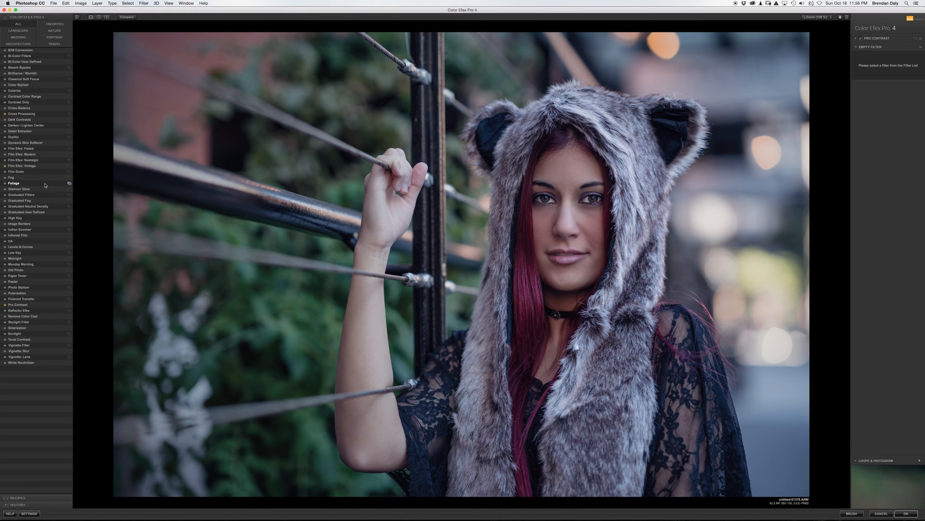
click(32, 167)
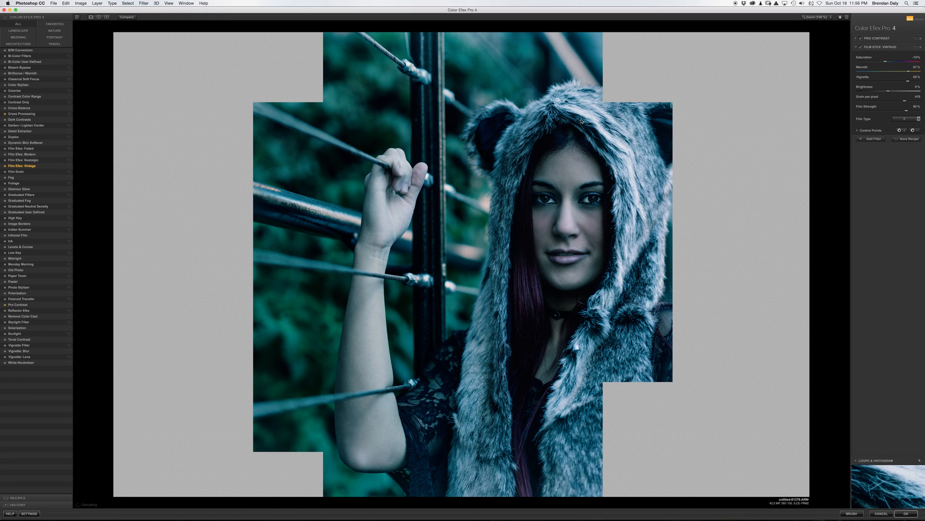
click(919, 119)
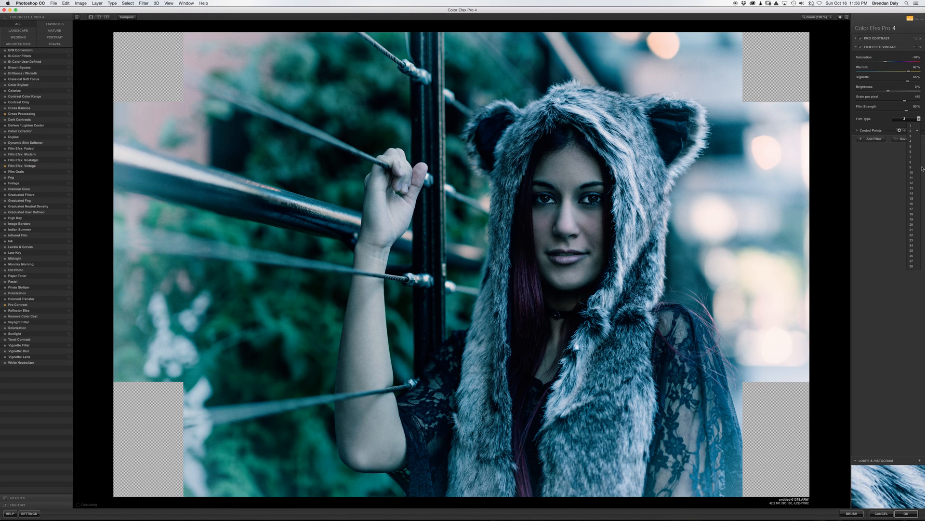
click(917, 193)
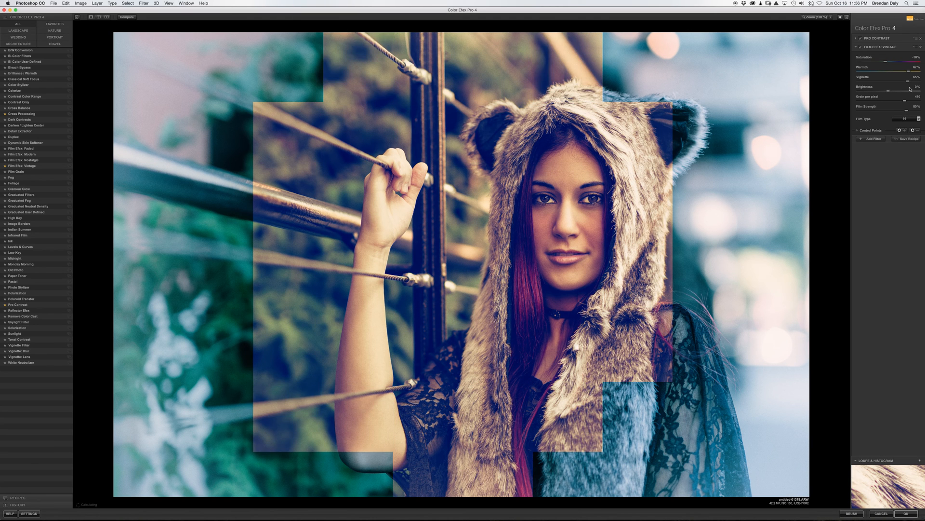
- Raise the vintage filter's Grain per pixel to 500 and set its Vignette to 0%
drag(906, 101, 922, 102)
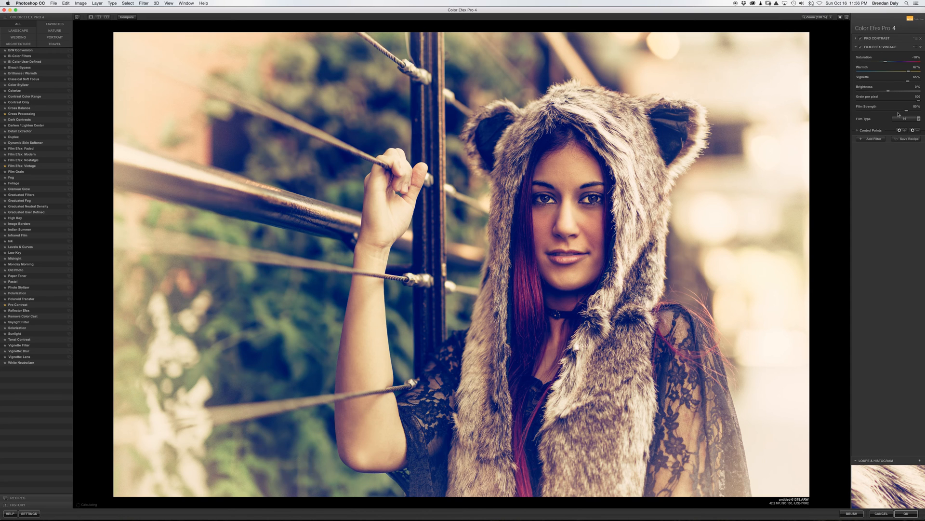
drag(910, 83, 892, 81)
click(915, 79)
text(0)
key(Return)
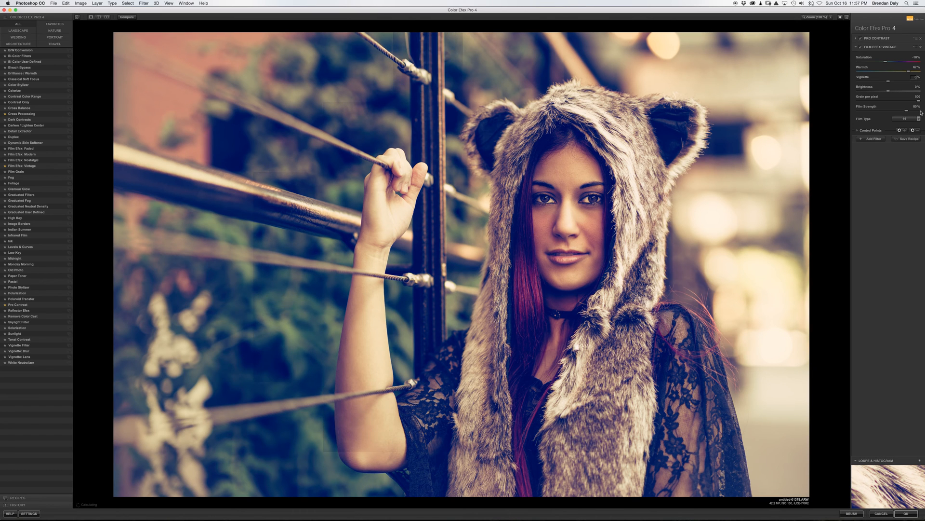
- Lower the vintage filter's Film Strength to about 18% and Warmth to about 57%, comparing the portrait with the filter off and on
drag(882, 114, 868, 112)
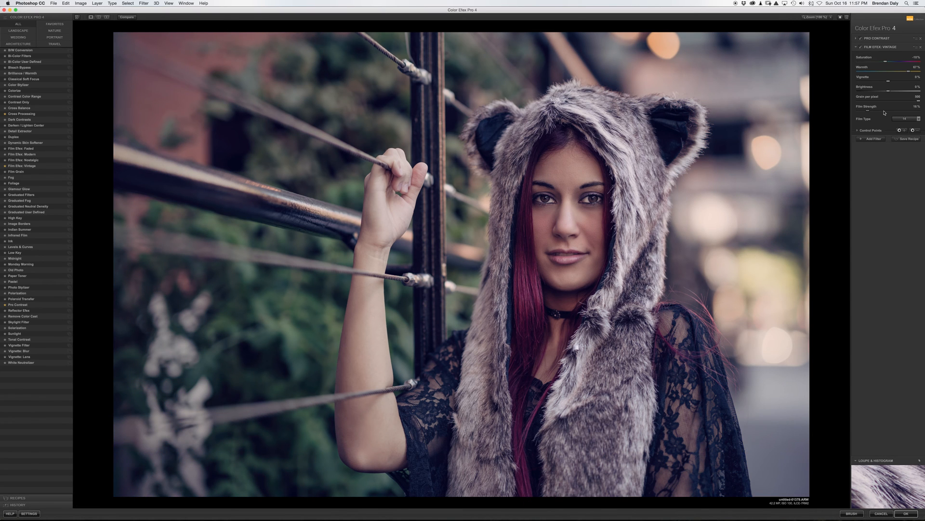
click(895, 73)
click(861, 47)
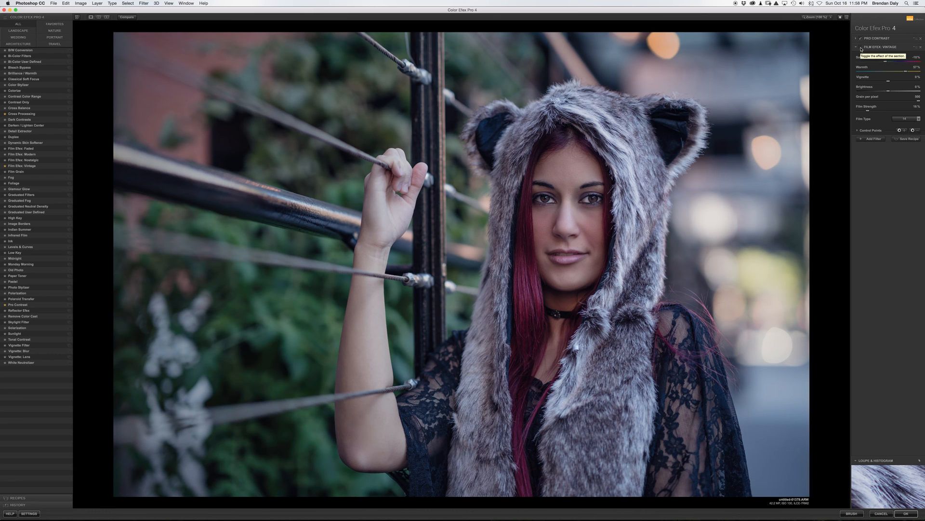
click(862, 48)
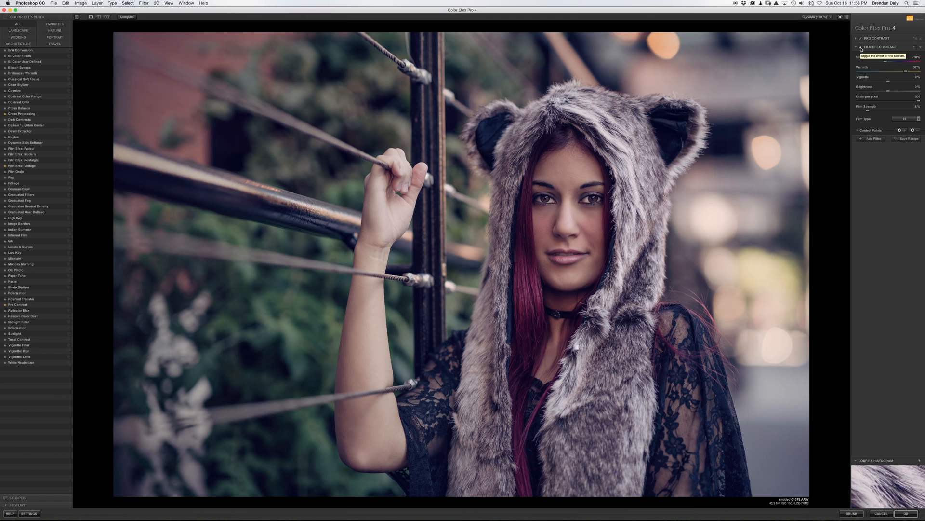
- Compare the portrait with the original image and set the vintage filter's Saturation to about -7%
click(127, 18)
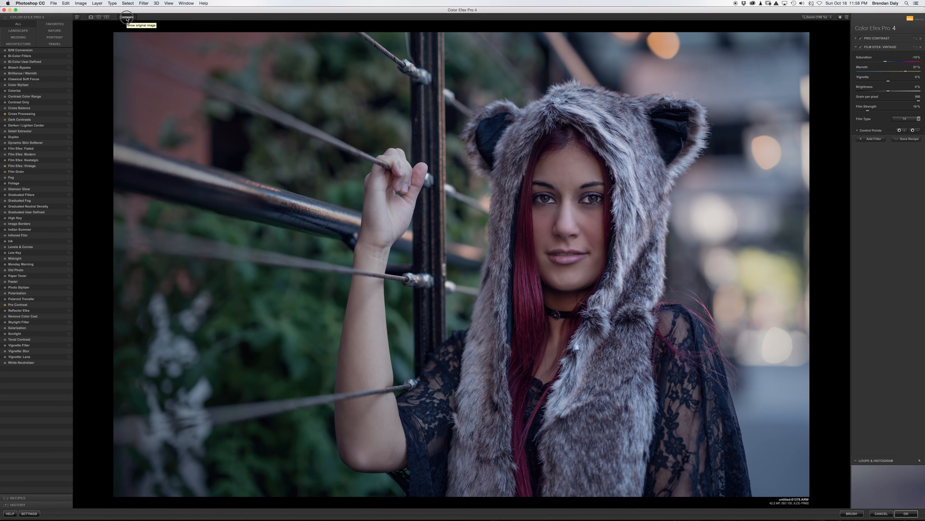
click(128, 18)
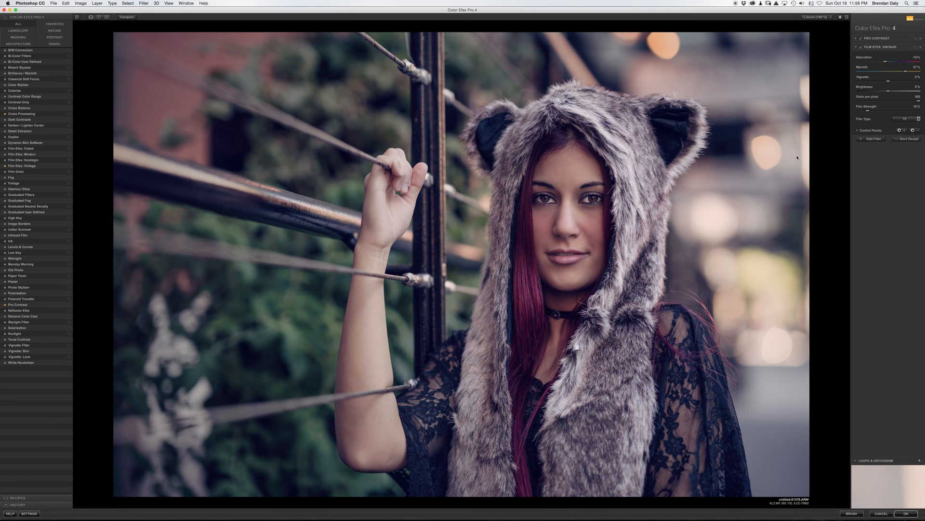
click(887, 63)
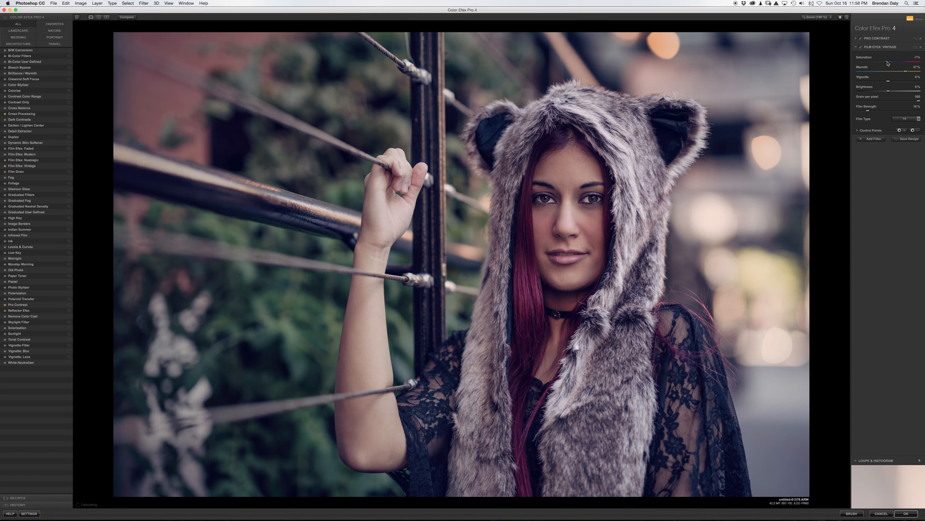
- Try the Glamour Glow filter as a third effect on top of the vintage filter
click(872, 139)
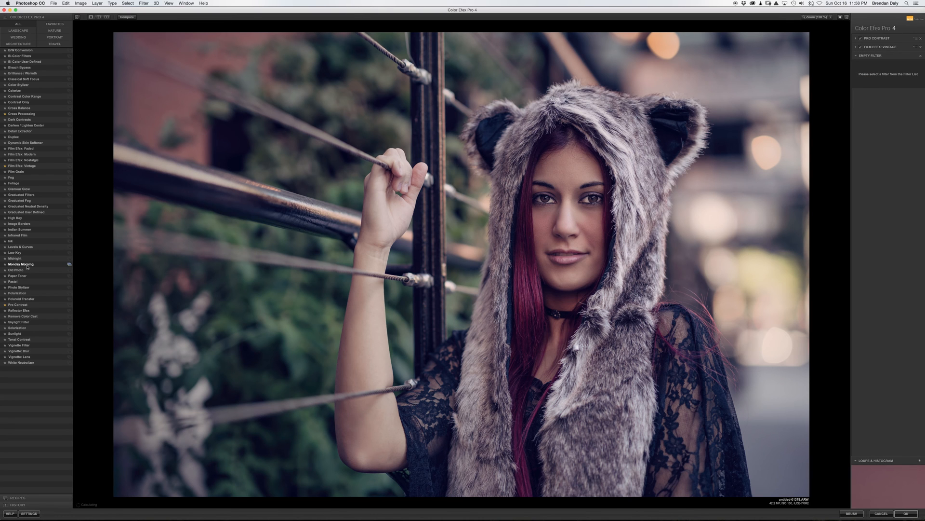
click(20, 188)
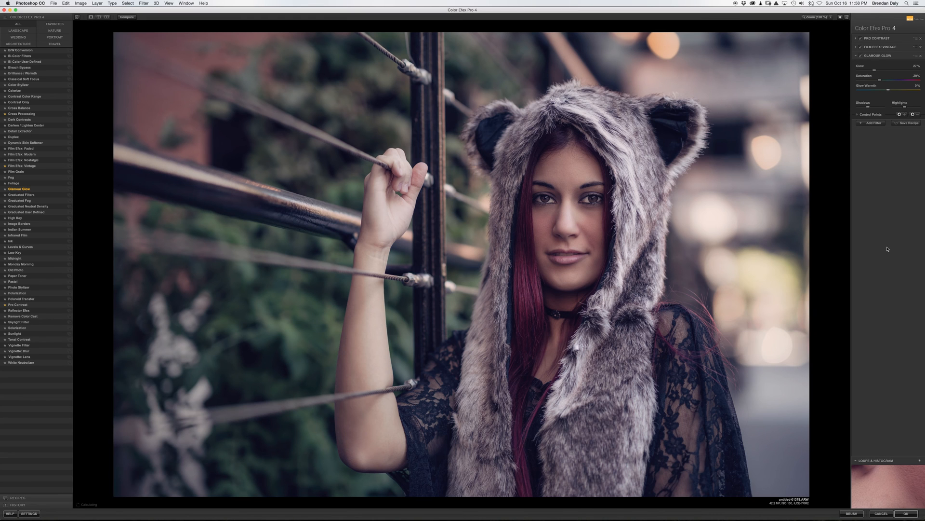
click(861, 57)
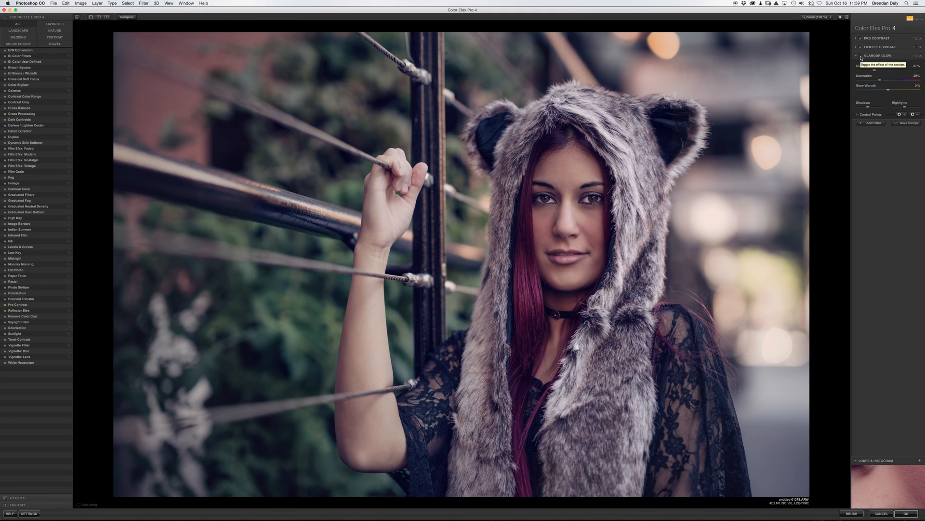
click(921, 56)
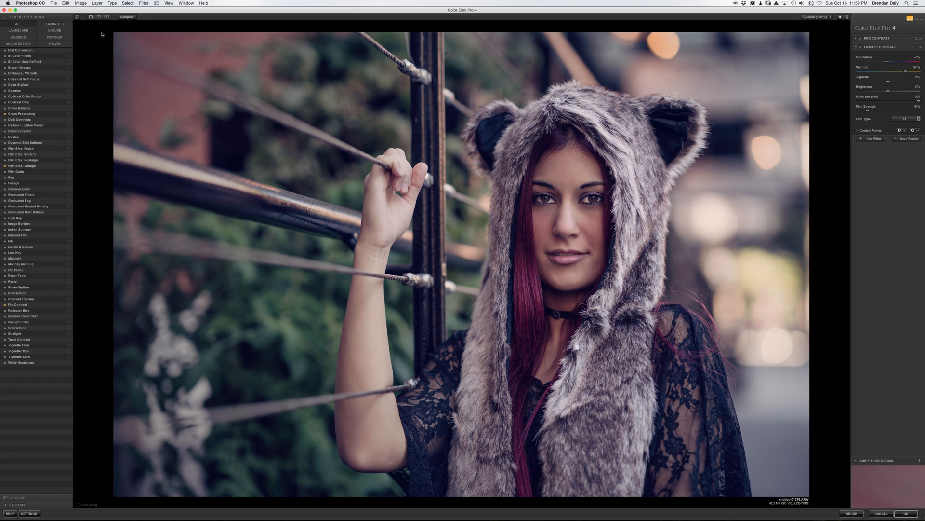
- Test Pro Contrast's Correct Color Cast, return it to 0%, and raise Dynamic Contrast to about 58%
click(128, 17)
click(128, 17)
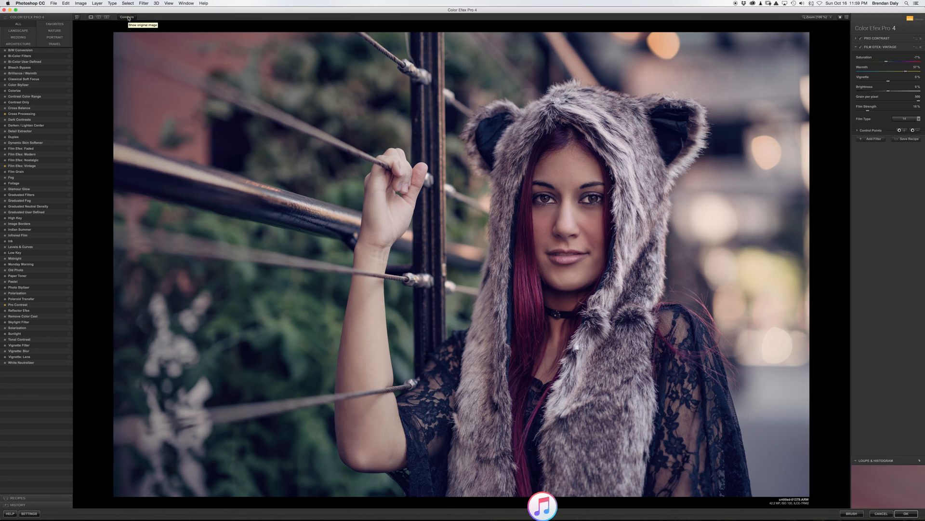
click(879, 39)
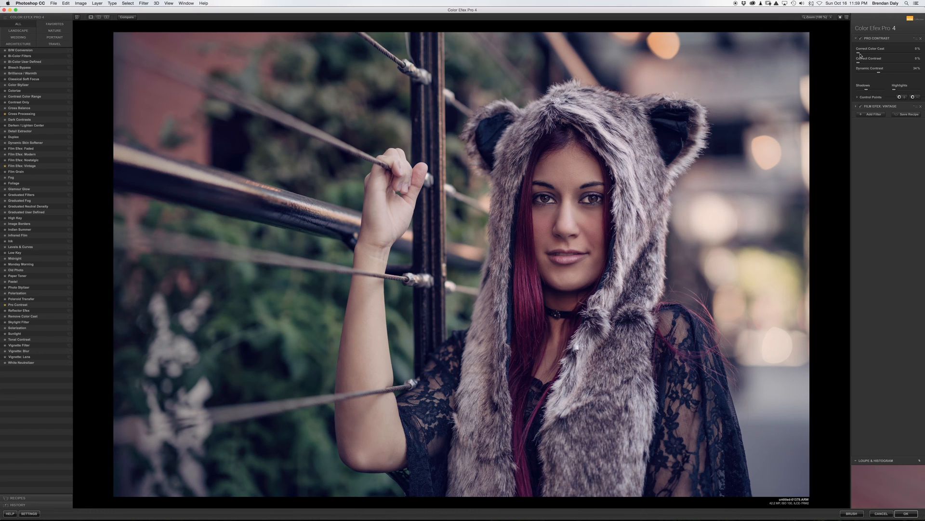
drag(863, 55, 864, 55)
drag(867, 54, 868, 55)
drag(875, 55, 853, 55)
drag(887, 74, 896, 75)
drag(880, 73, 892, 74)
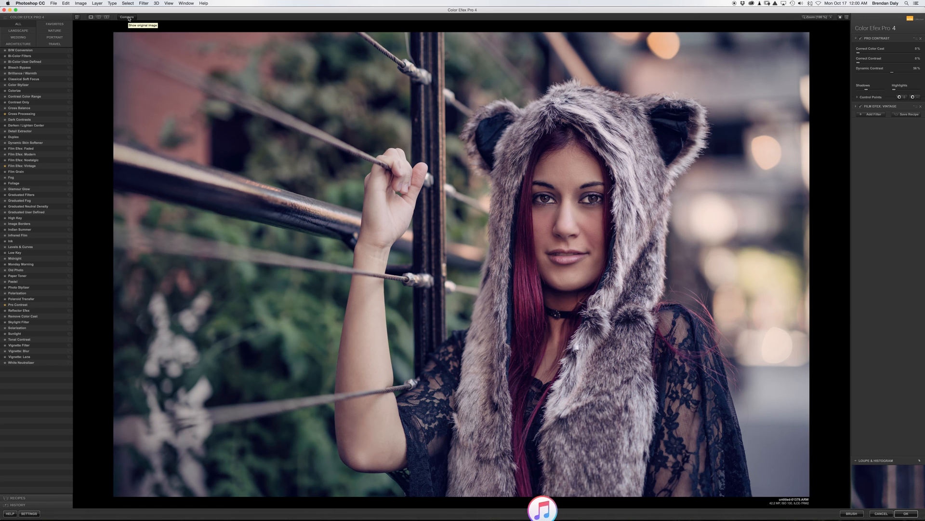
- Compare the filtered portrait with the original and apply both filters to the image
click(128, 18)
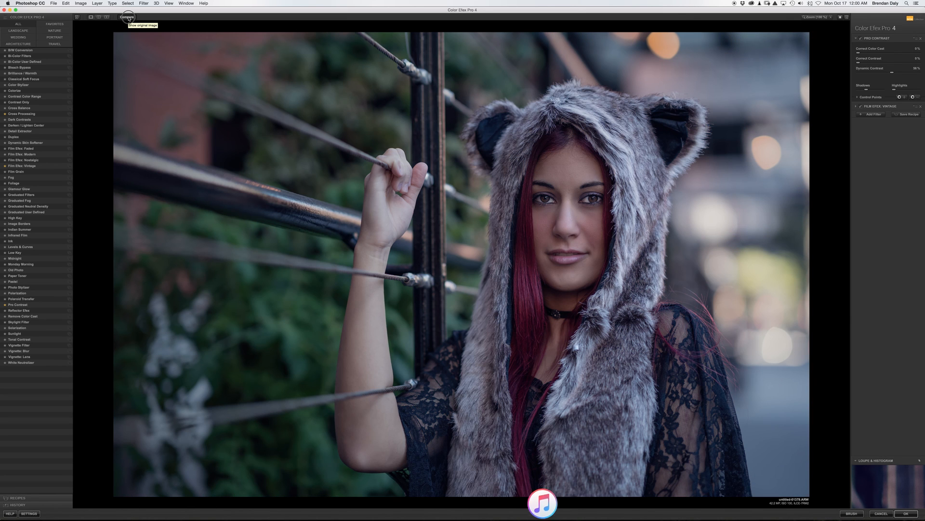
click(128, 18)
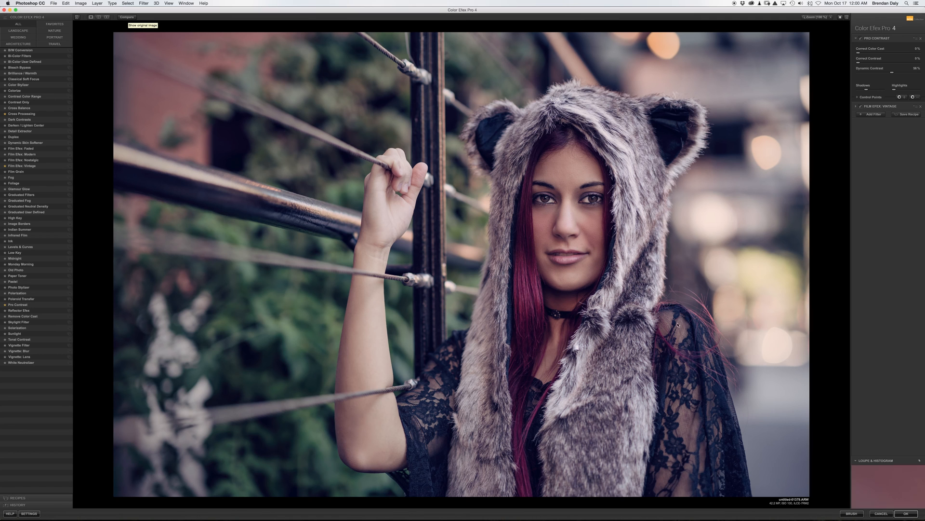
click(908, 513)
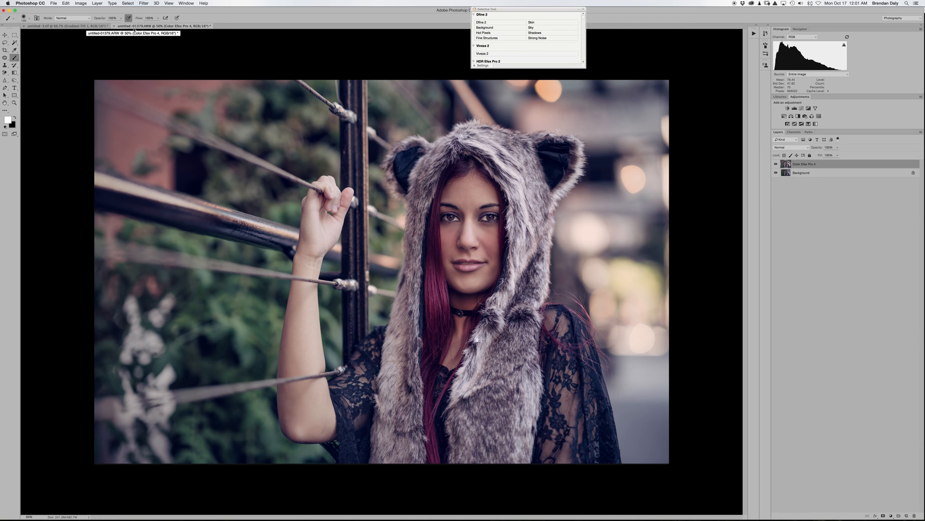
- Compare the portrait with the Color Efex Pro 4 layer hidden and shown, then flatten the image
click(97, 4)
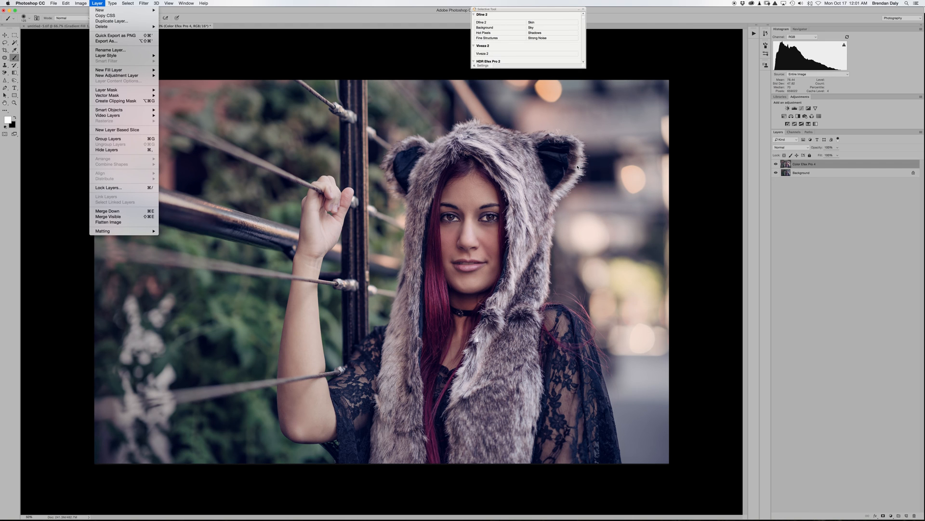
click(776, 164)
click(776, 165)
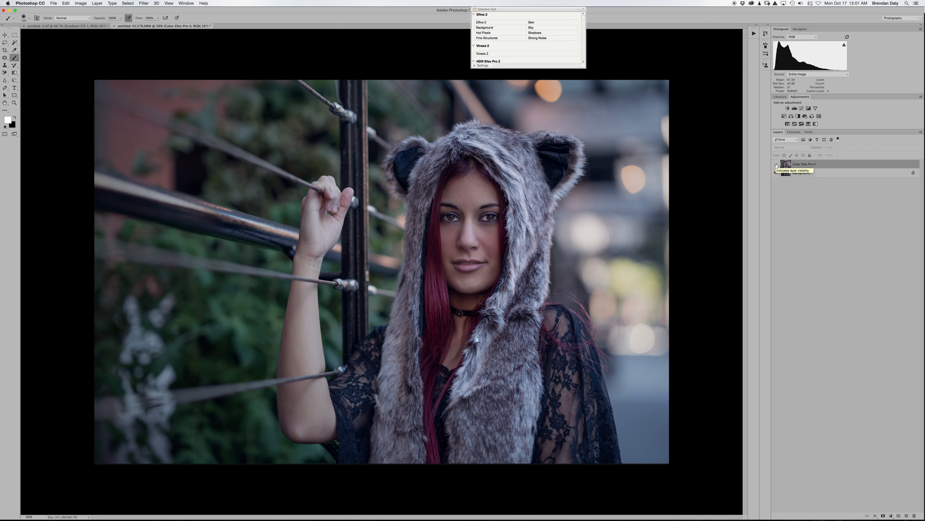
click(776, 165)
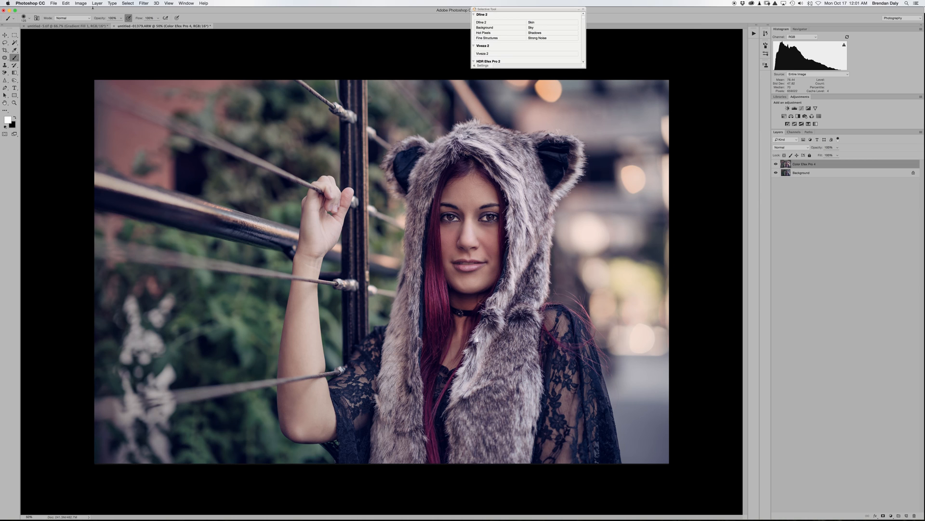
click(96, 3)
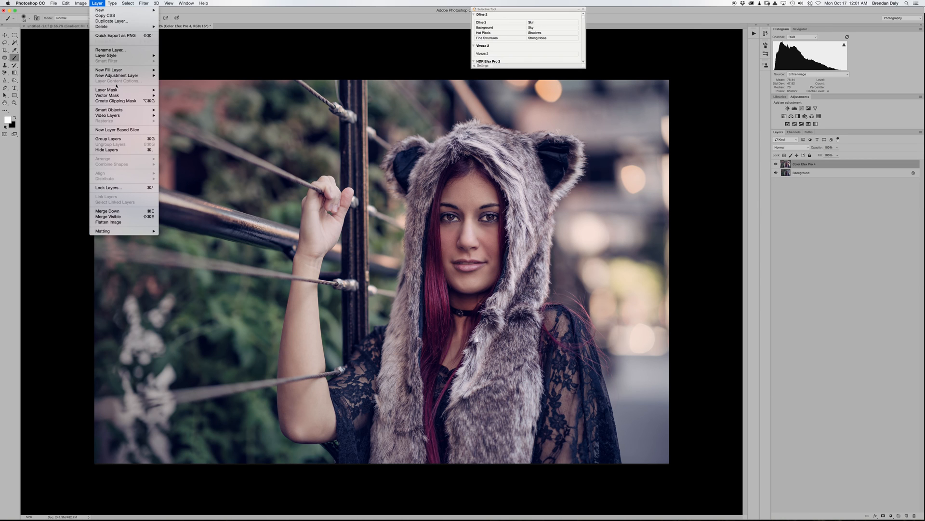
click(112, 222)
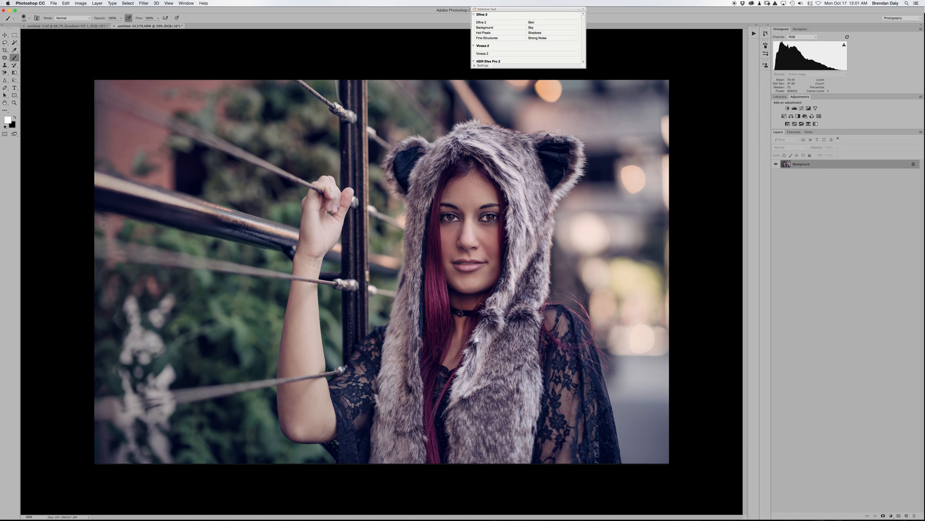
- Run the contrastor action from the Portrait Actions set on the flattened portrait
click(754, 33)
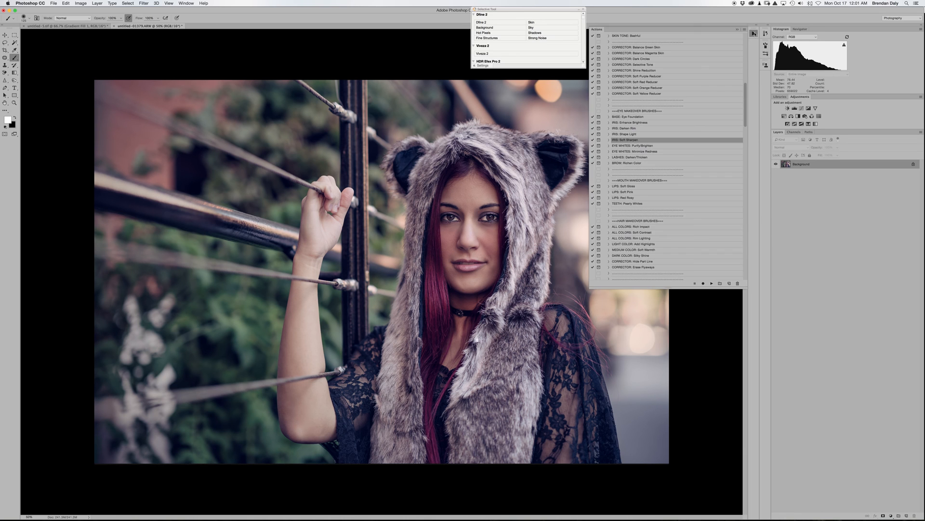
scroll(680, 189, down, 10)
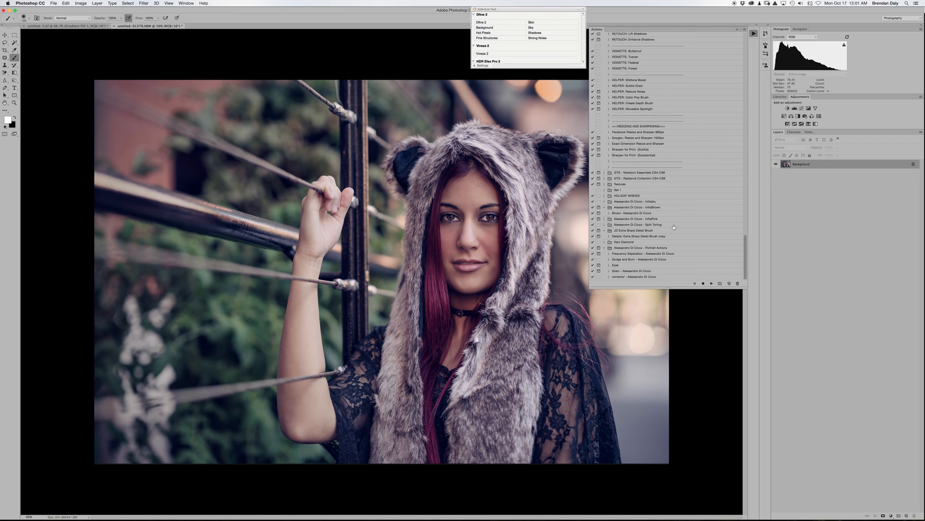
click(640, 276)
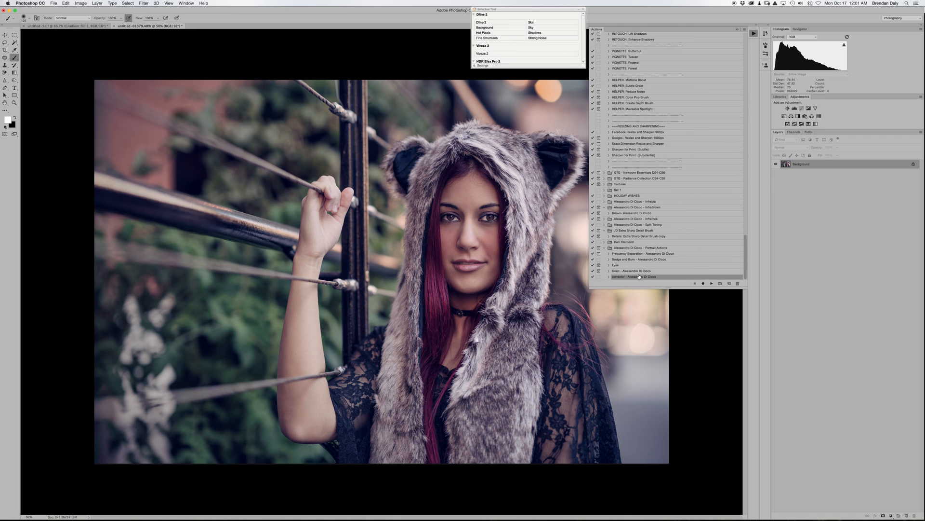
click(712, 283)
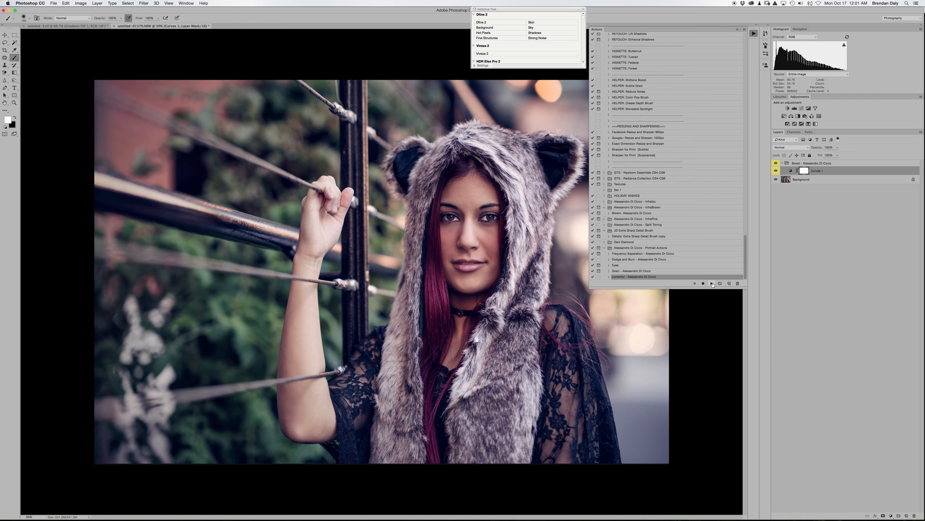
click(755, 34)
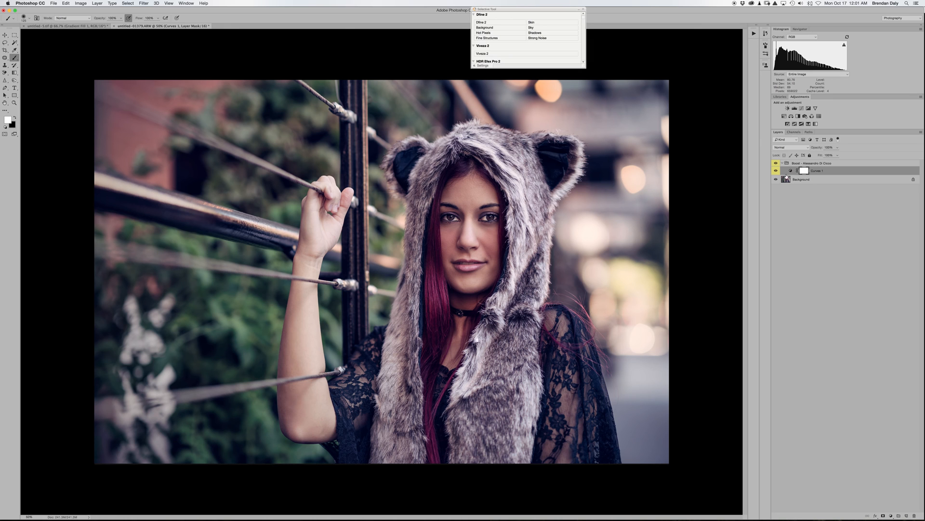
- Compare the portrait with the Boost group hidden and shown, then flatten the image
click(776, 163)
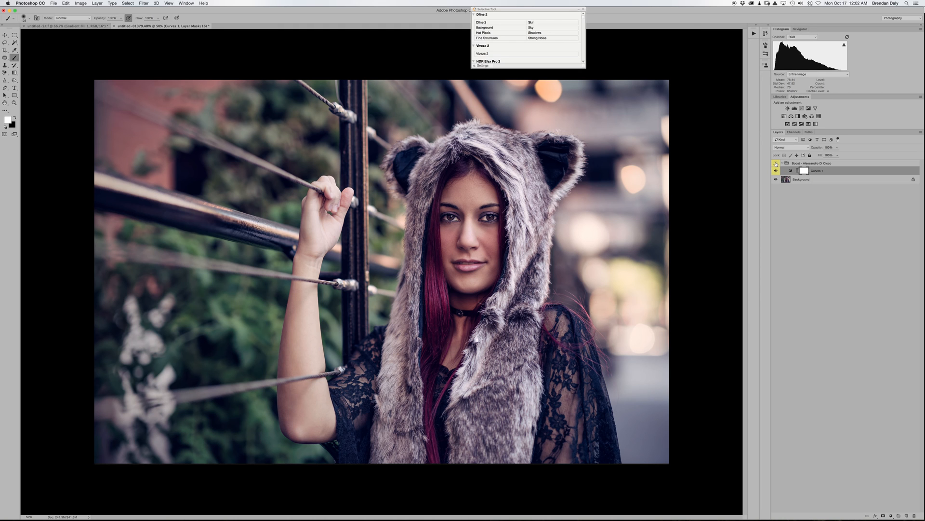
click(776, 163)
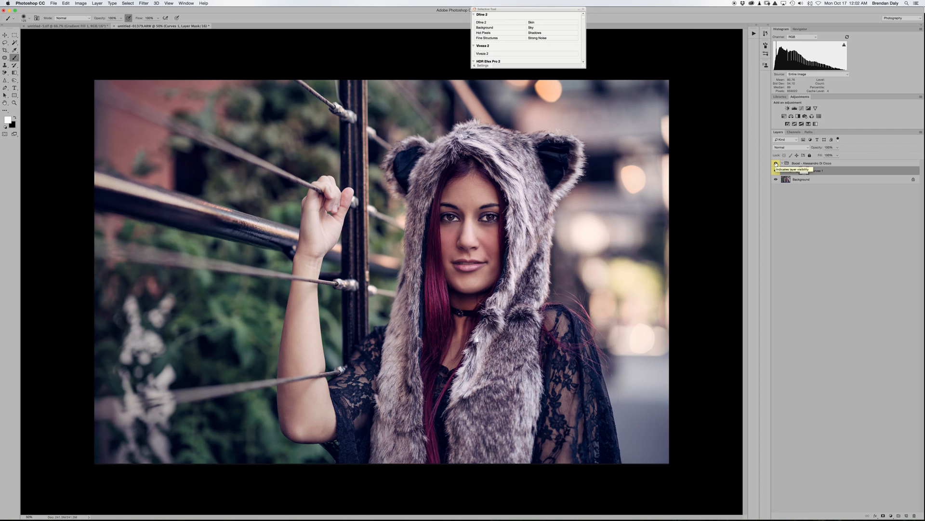
click(776, 164)
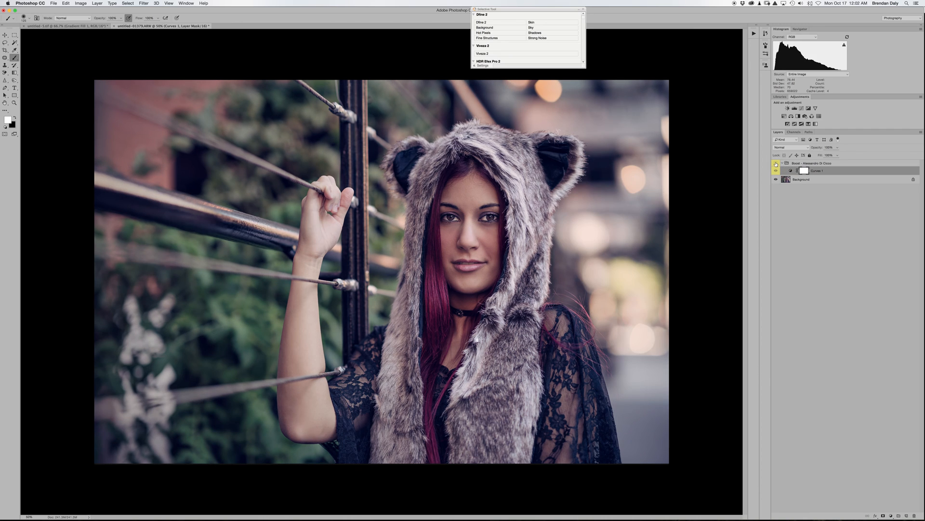
click(776, 163)
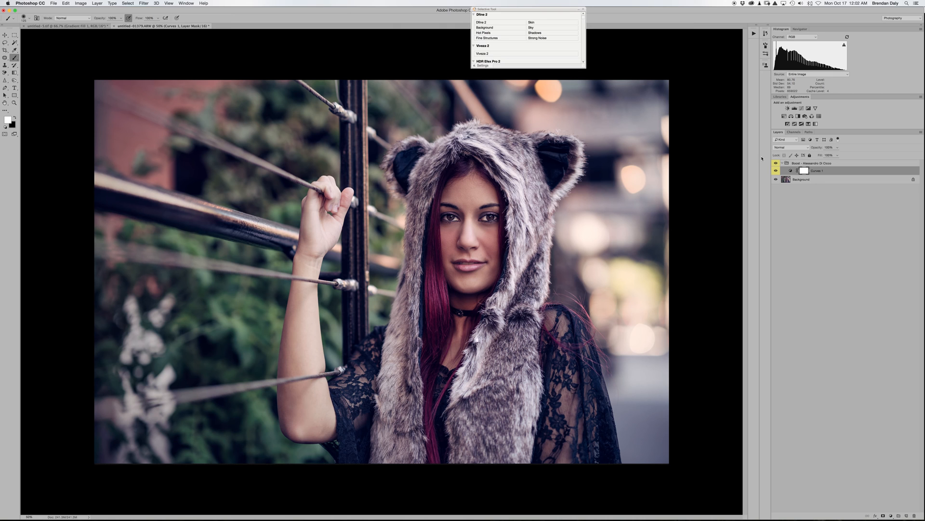
click(97, 3)
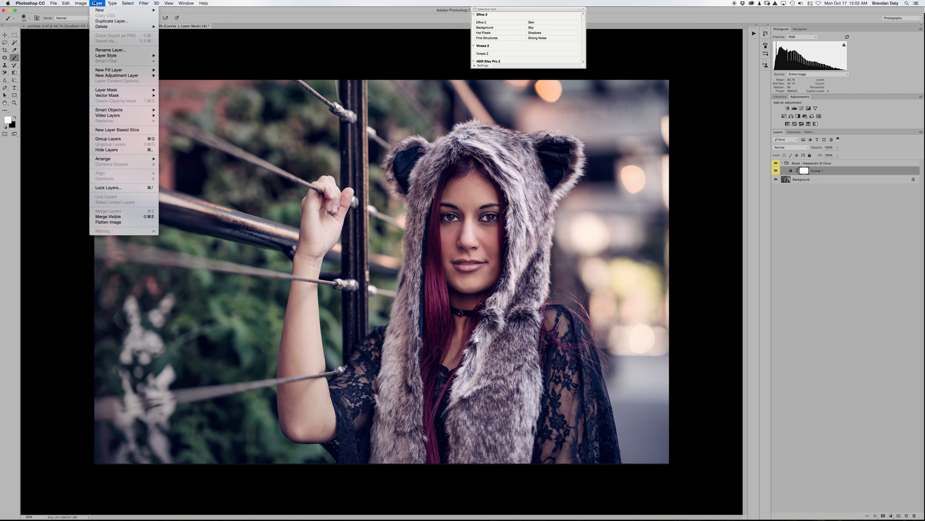
click(120, 224)
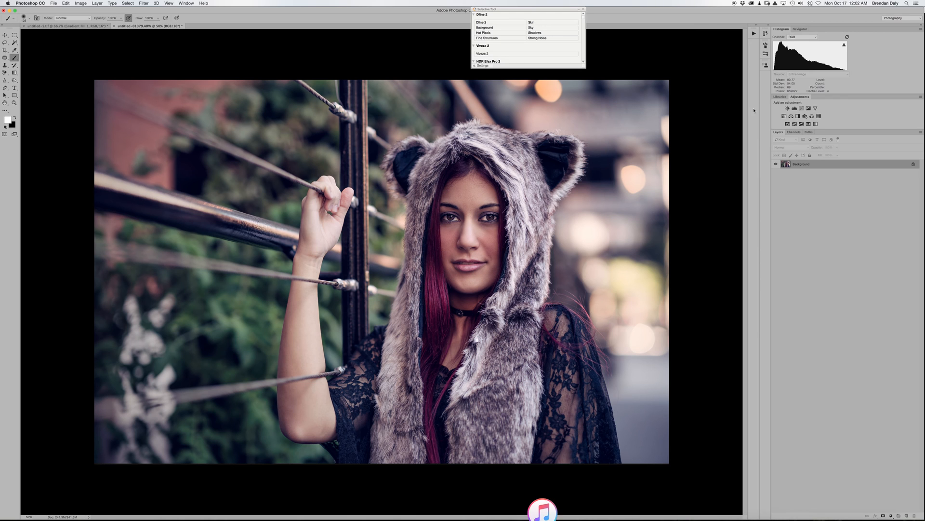
- Run the Dodge and Burn action from the Portrait Actions set and expand the resulting layer group
click(752, 33)
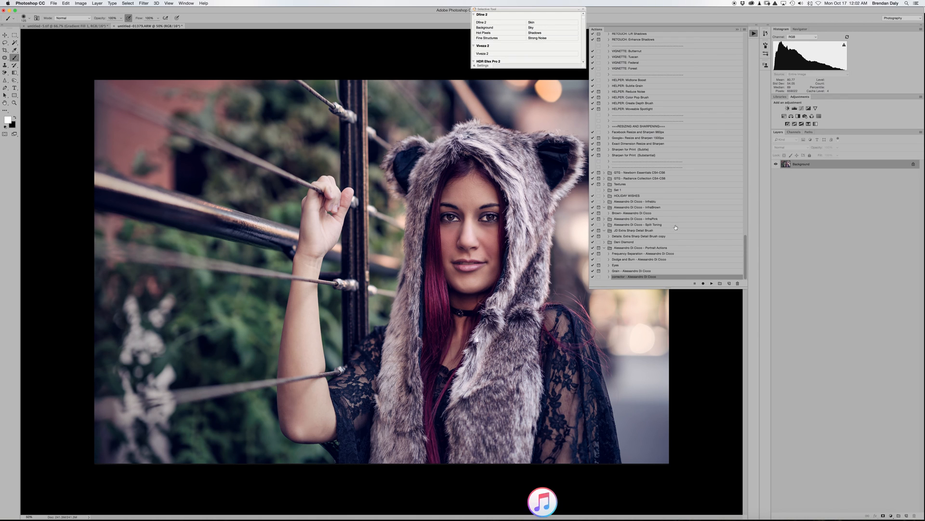
click(656, 259)
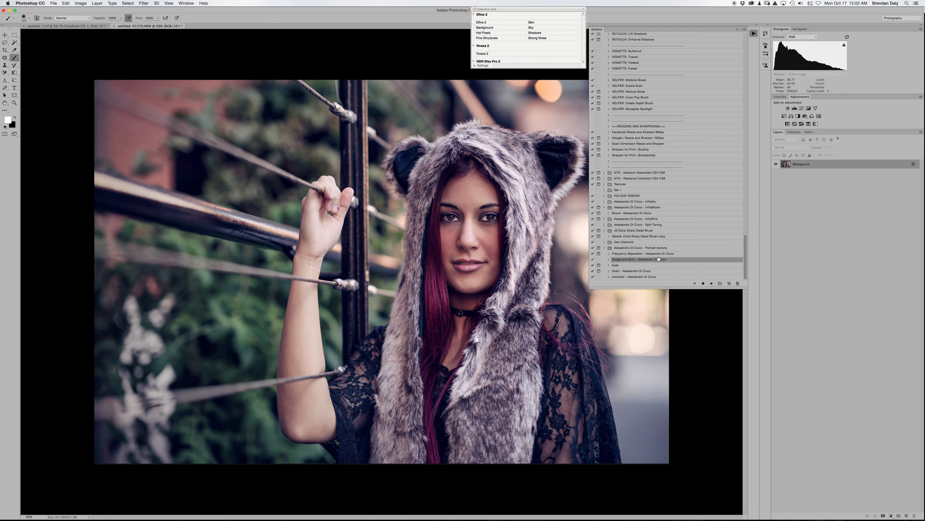
click(710, 284)
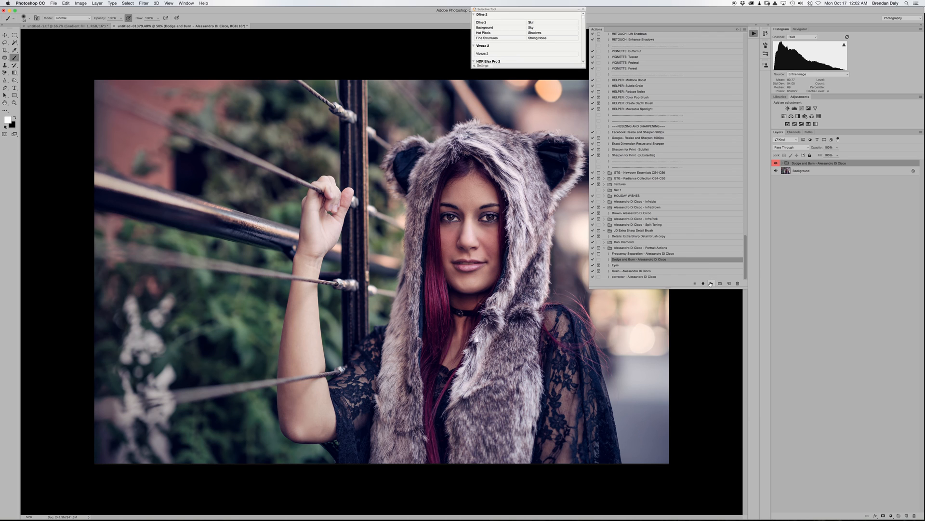
click(783, 163)
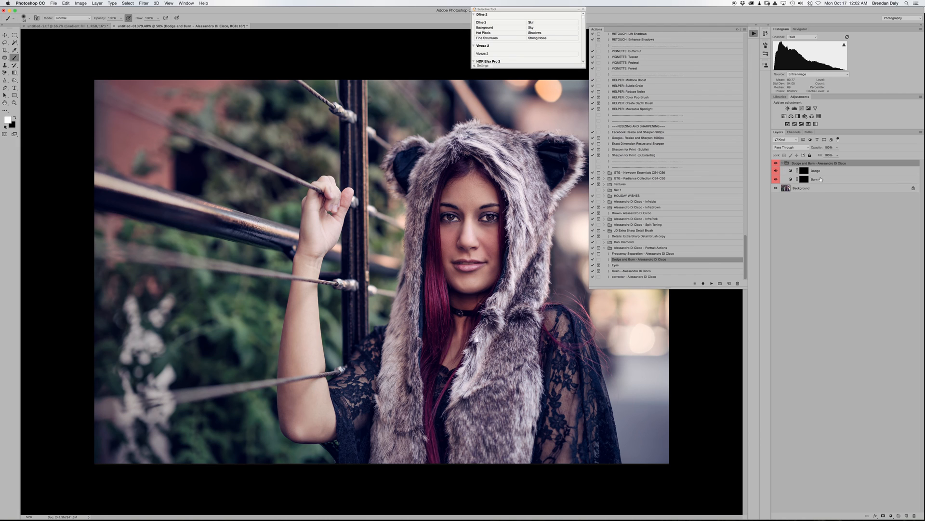
- Paint white over the forehead on the Dodge layer's mask with reduced brush flow and a larger brush
click(824, 171)
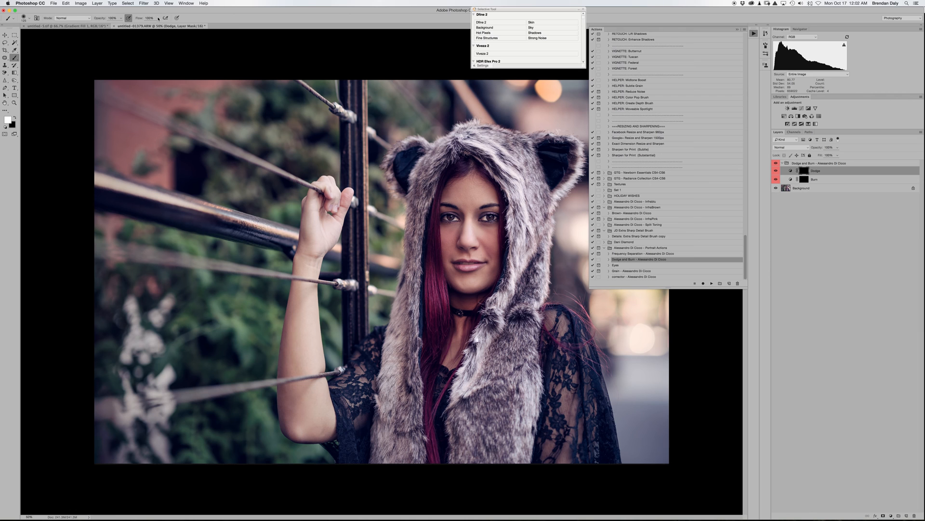
drag(158, 19, 137, 26)
key(bracketright)
key(bracketright)
key(bracketright)
key(bracketright)
key(bracketright)
click(471, 192)
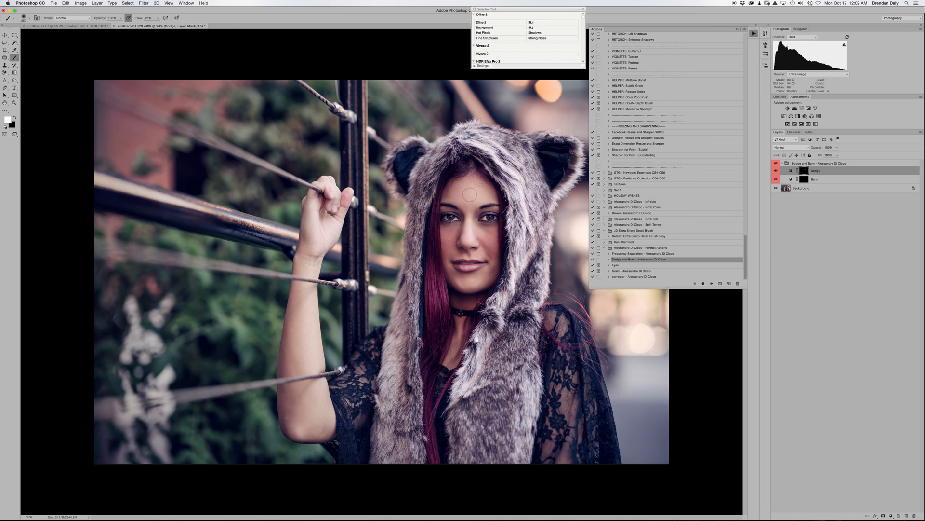
- Brighten the areas under both eyes and the chin on the Dodge mask, using a smaller brush
key(bracketleft)
key(bracketleft)
click(490, 233)
click(445, 236)
click(462, 284)
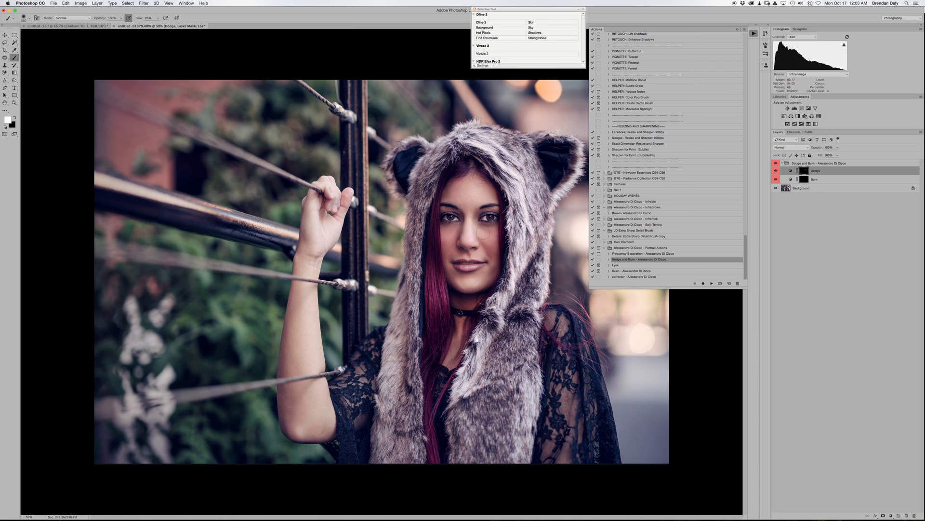
key([)
key([)
key([)
key([)
mouse_move(507, 518)
- Compare the portrait with the Dodge and Burn group hidden and shown
click(776, 163)
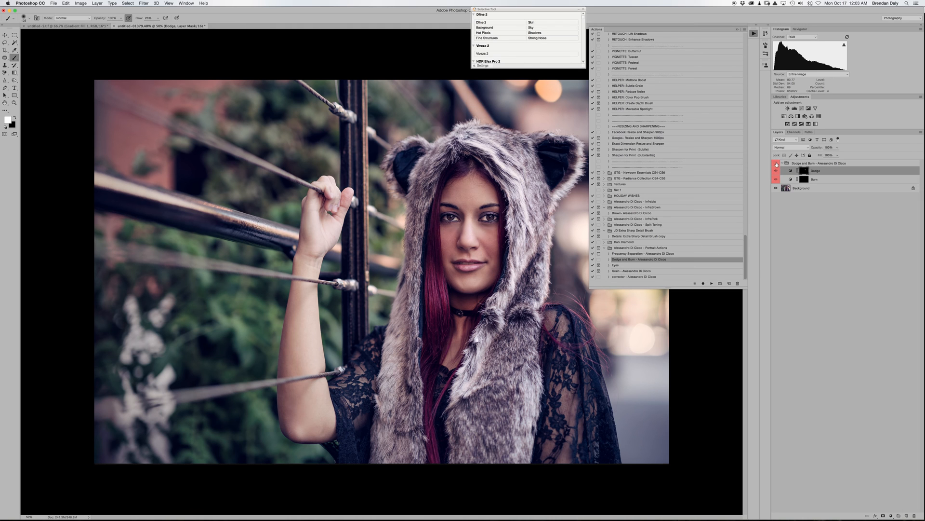
click(776, 163)
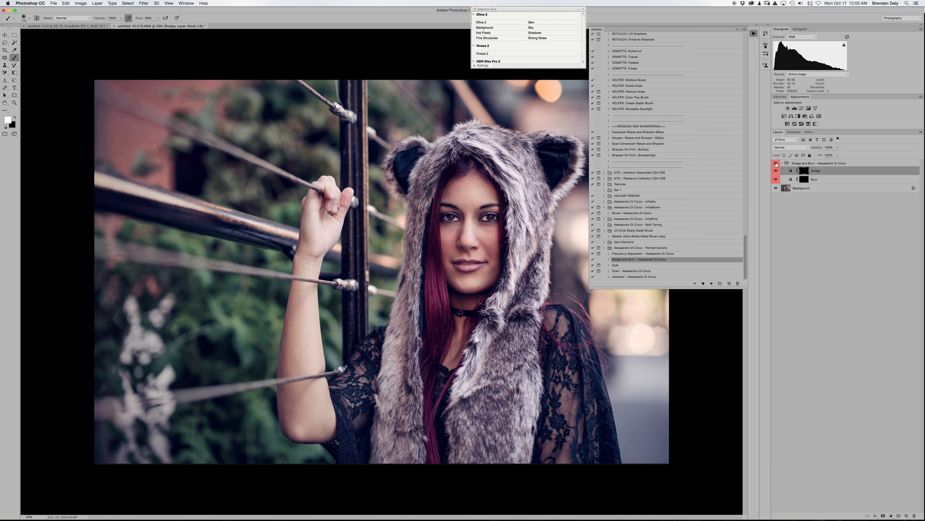
key(super+minus)
key(super+minus)
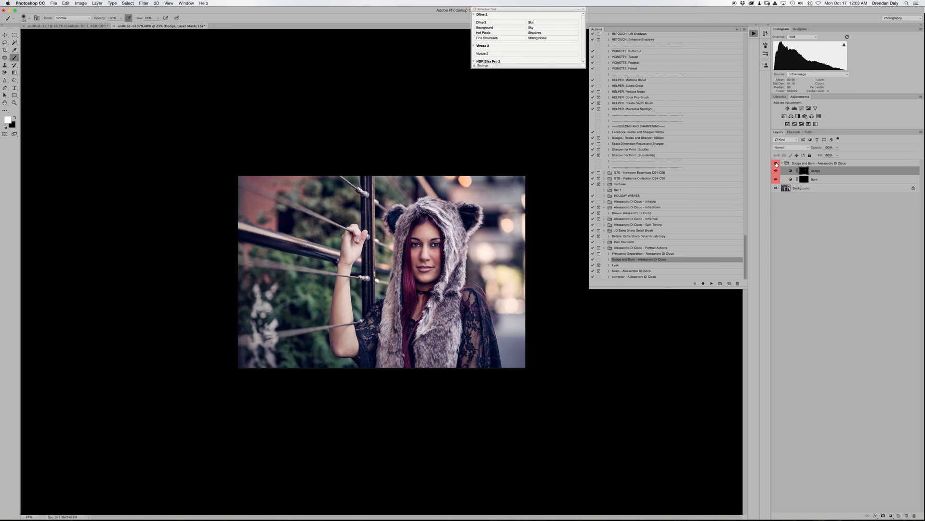
- Lower the Dodge layer's opacity to soften the brightening on the face
click(838, 148)
click(828, 155)
drag(824, 155, 822, 155)
click(777, 165)
- Flatten the portrait, then close its document and save the changes
click(97, 3)
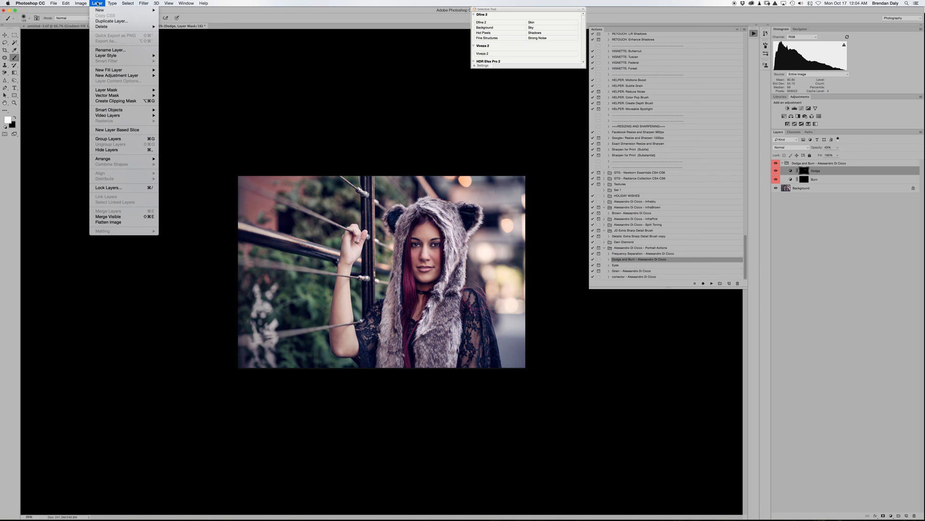
click(119, 222)
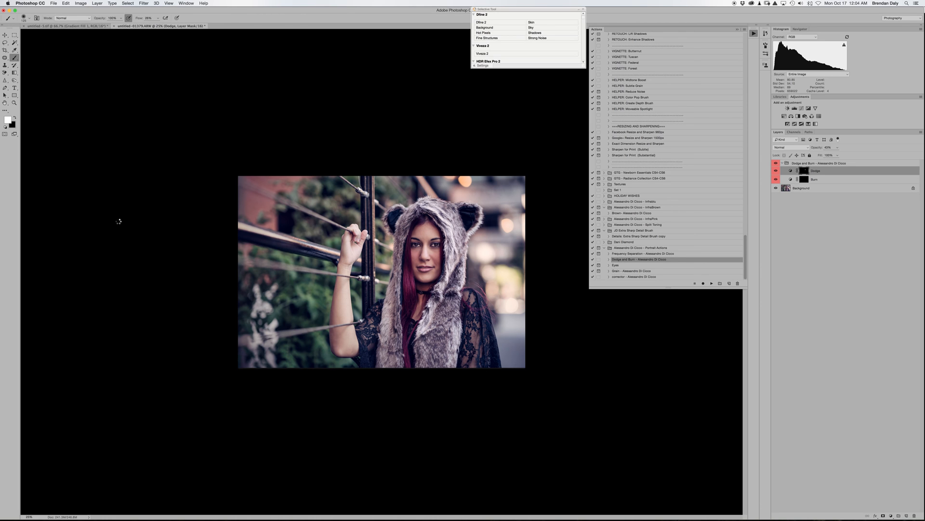
click(114, 26)
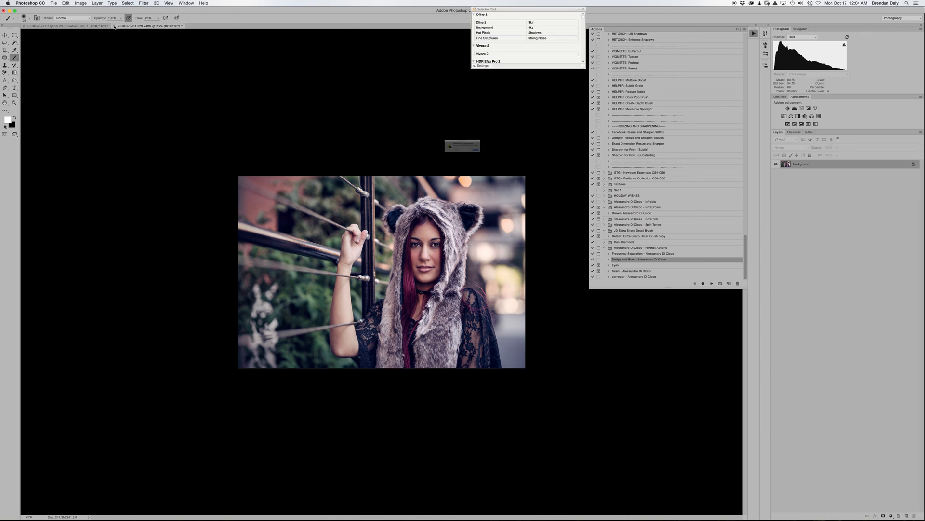
click(514, 159)
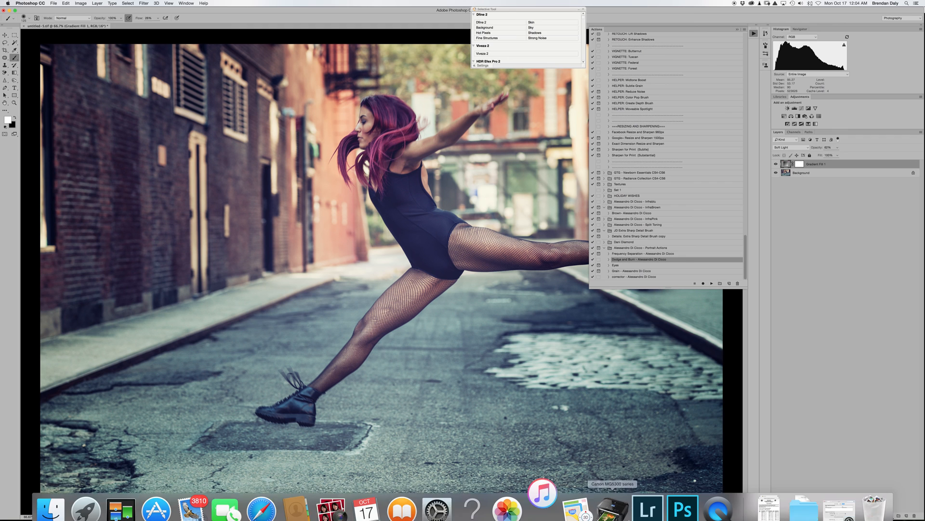
- Switch to Lightroom, set the portrait's sharpening amount to 21 and raise the masking to restrict sharpening to edges
click(648, 501)
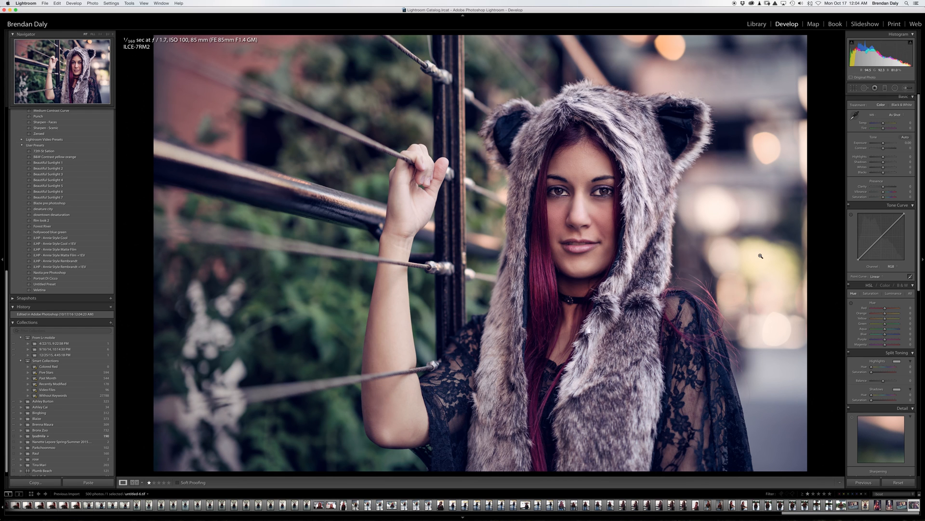
scroll(863, 258, down, 10)
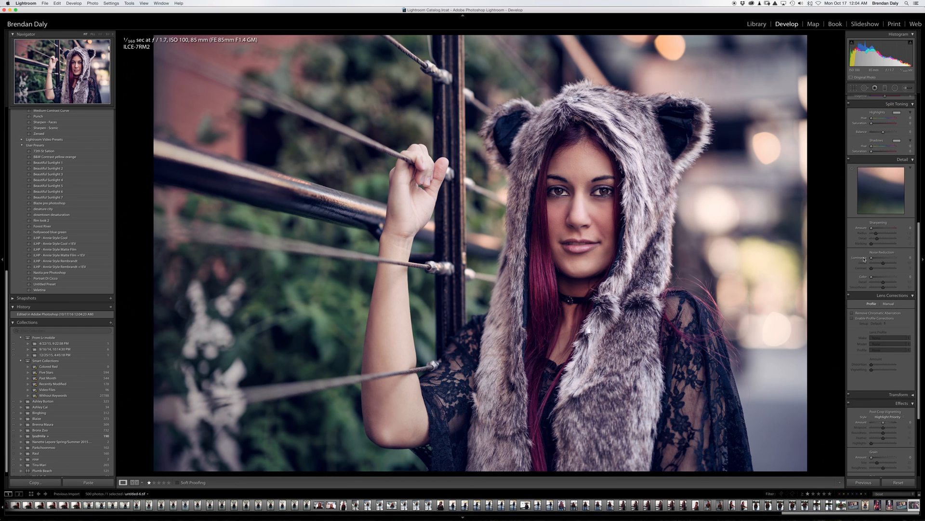
drag(872, 227, 876, 229)
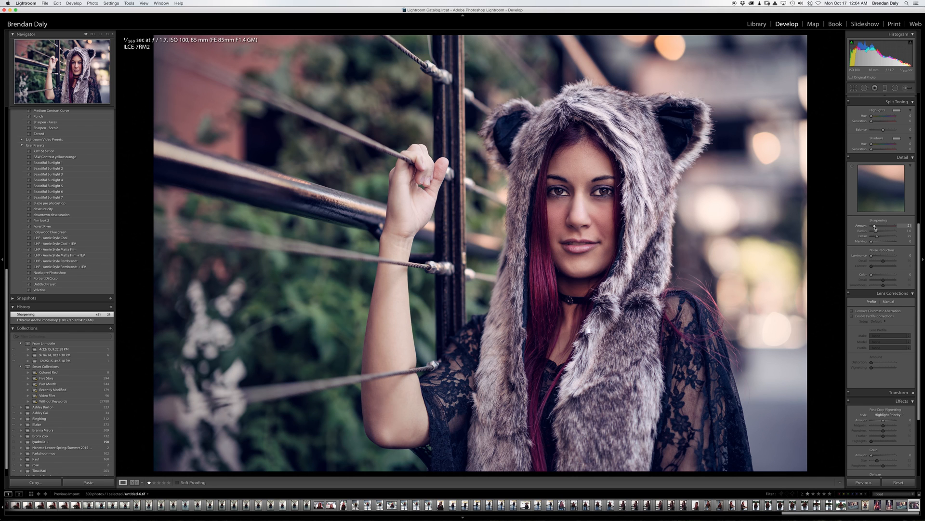
key(alt)
drag(872, 243, 880, 243)
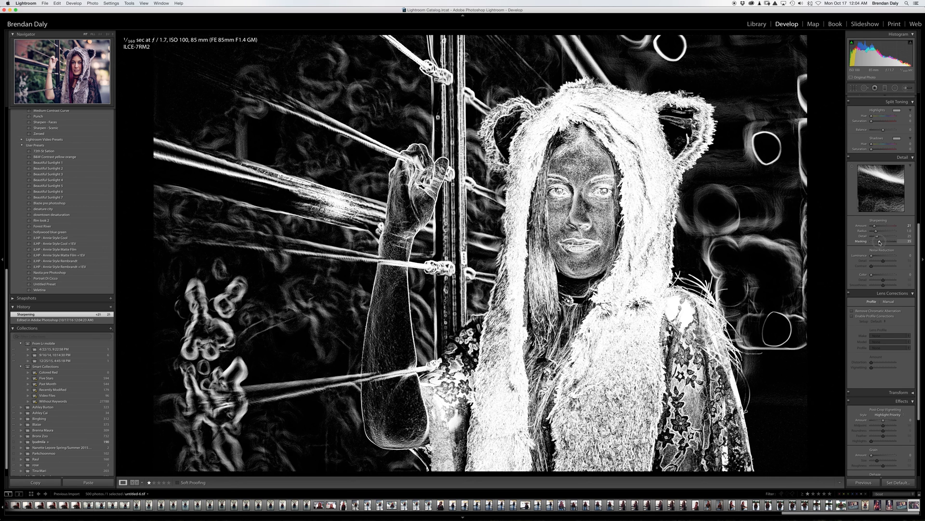
drag(880, 243, 880, 243)
scroll(880, 243, up, 1)
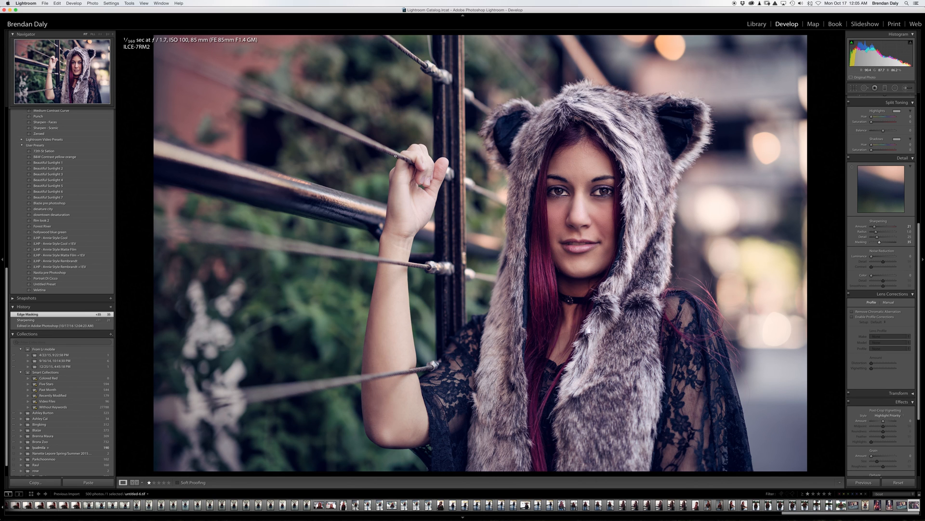
- Inspect the sharpened face and hair at close zoom
click(108, 35)
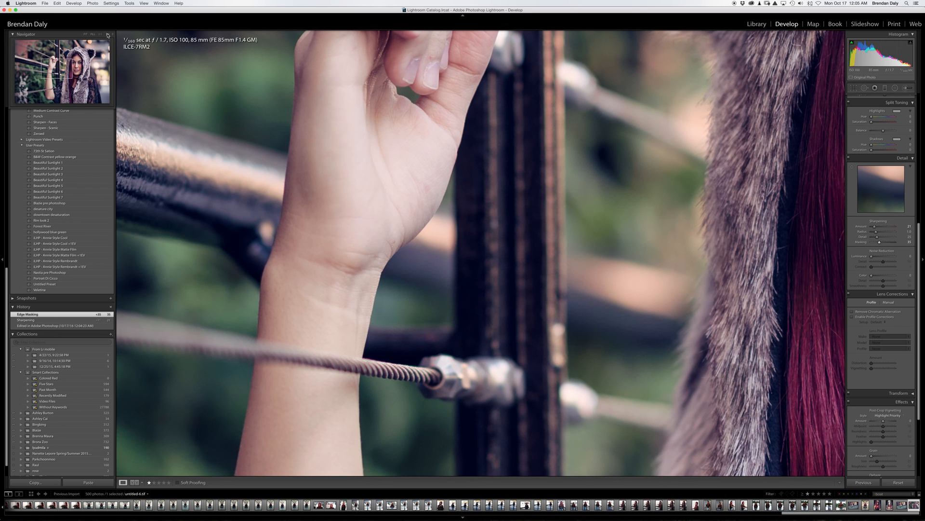
drag(58, 68, 74, 65)
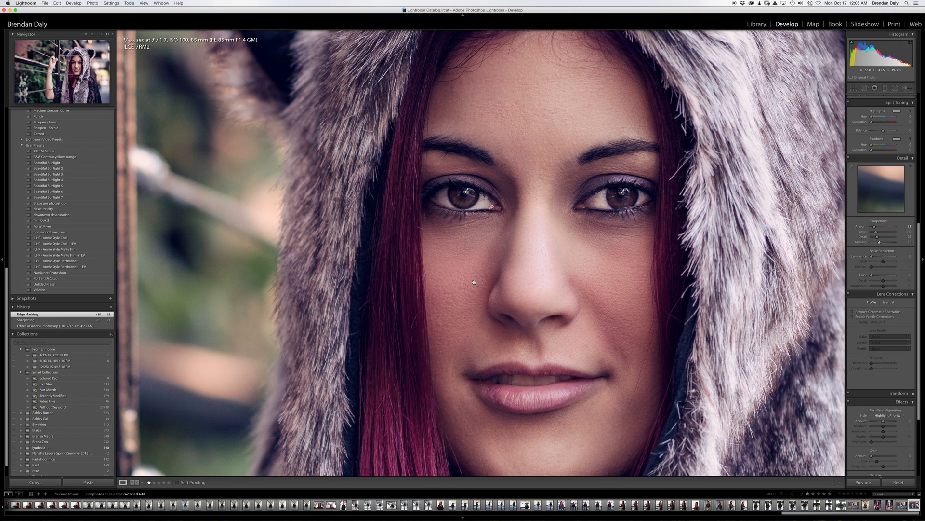
click(640, 296)
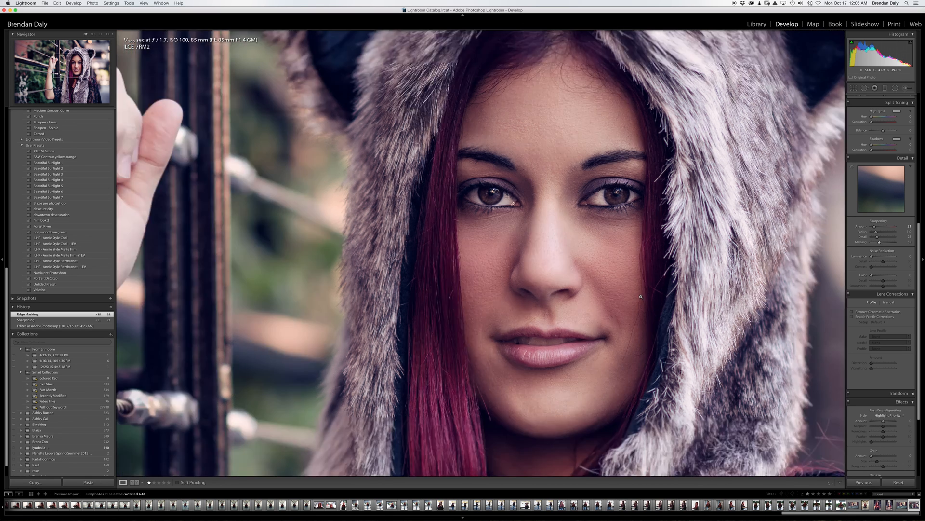
- Reduce the portrait's overall saturation slightly
scroll(879, 372, up, 6)
scroll(880, 373, up, 5)
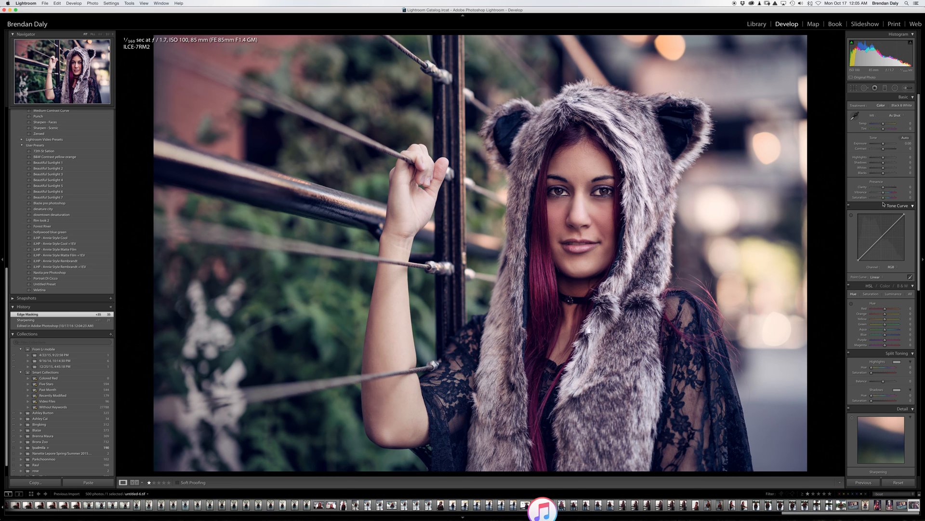
drag(883, 198, 882, 198)
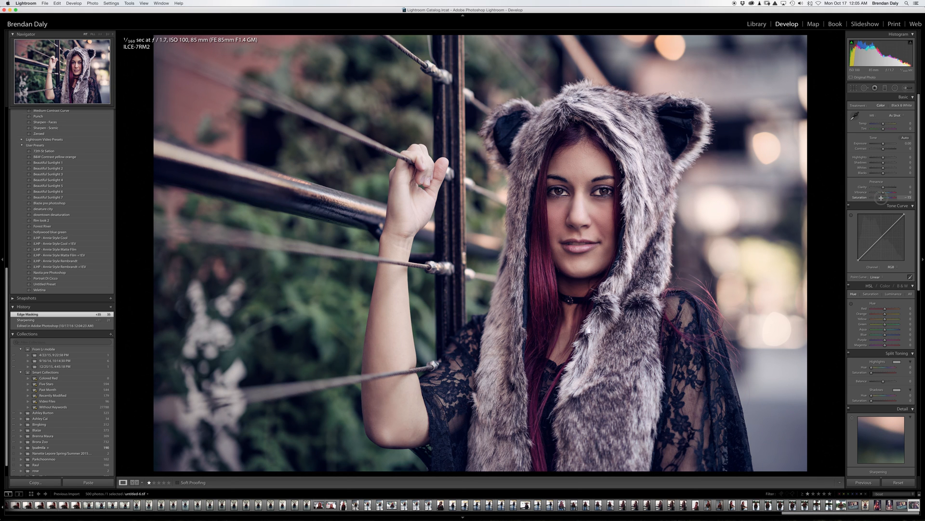
drag(882, 198, 883, 199)
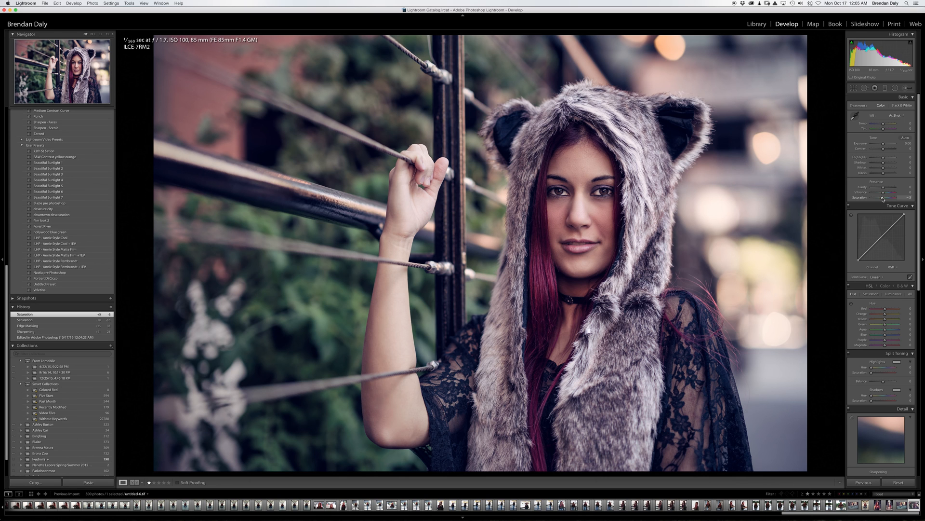
- Try a different blue primary saturation in Camera Calibration, then reset it
scroll(883, 198, down, 15)
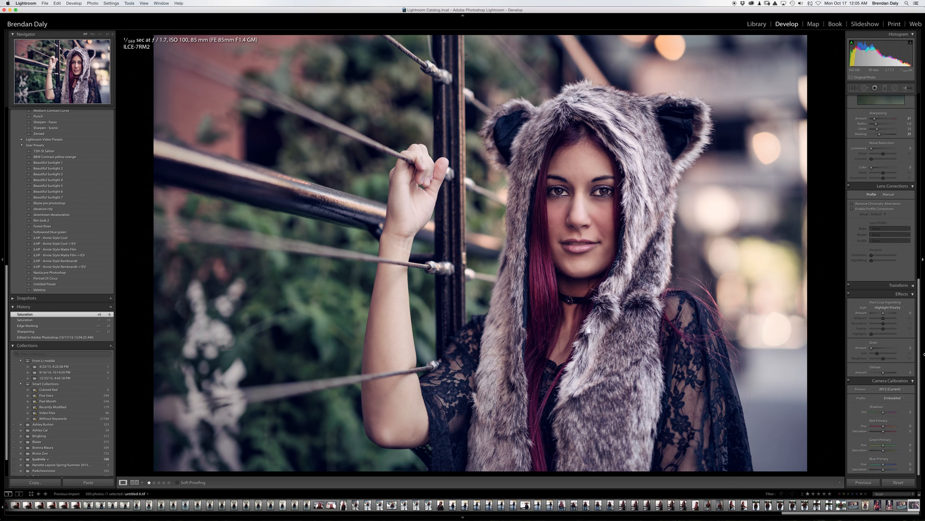
drag(884, 471, 883, 471)
click(883, 472)
double_click(863, 470)
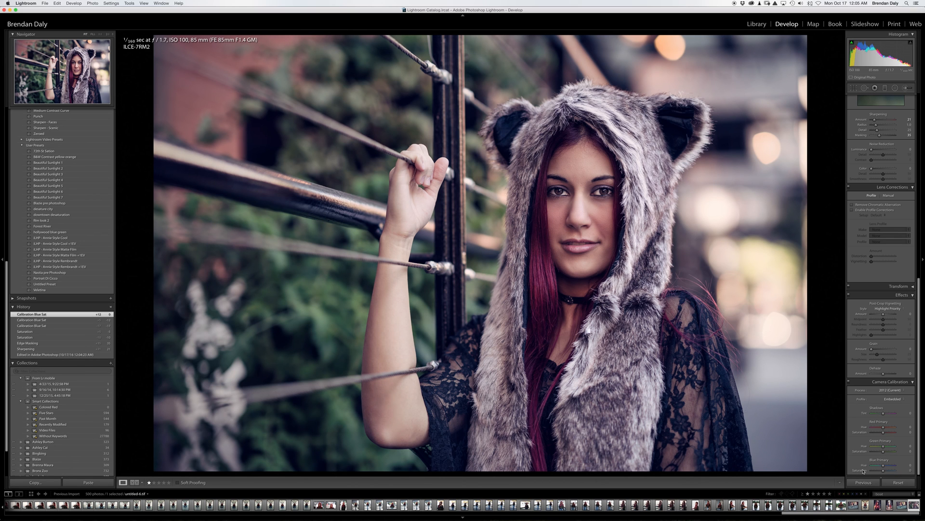
- Review the finished portrait at smaller zoom ratios, fitted to the window and in full screen
click(113, 34)
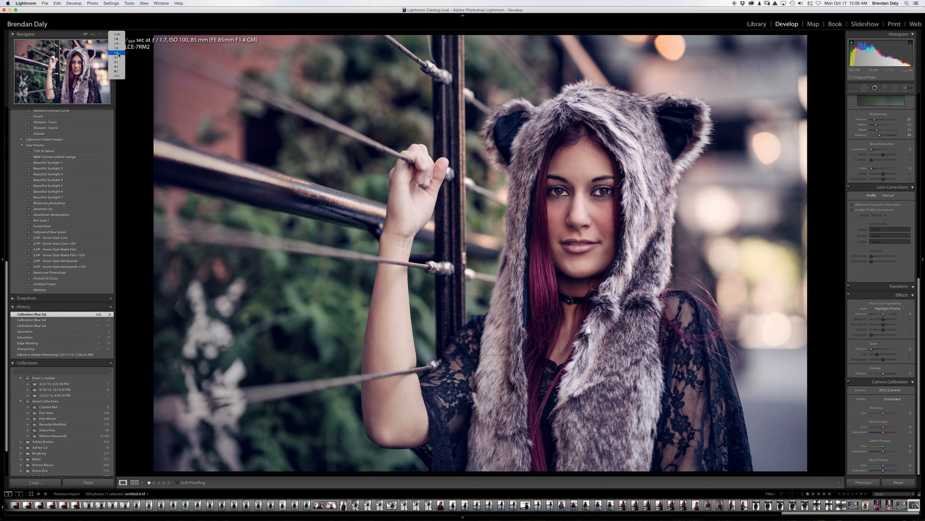
click(117, 53)
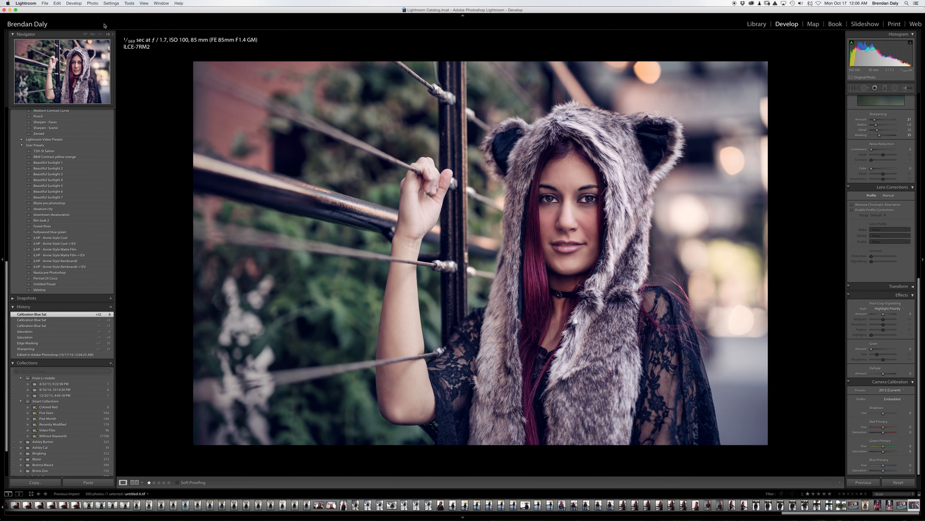
click(112, 35)
click(116, 29)
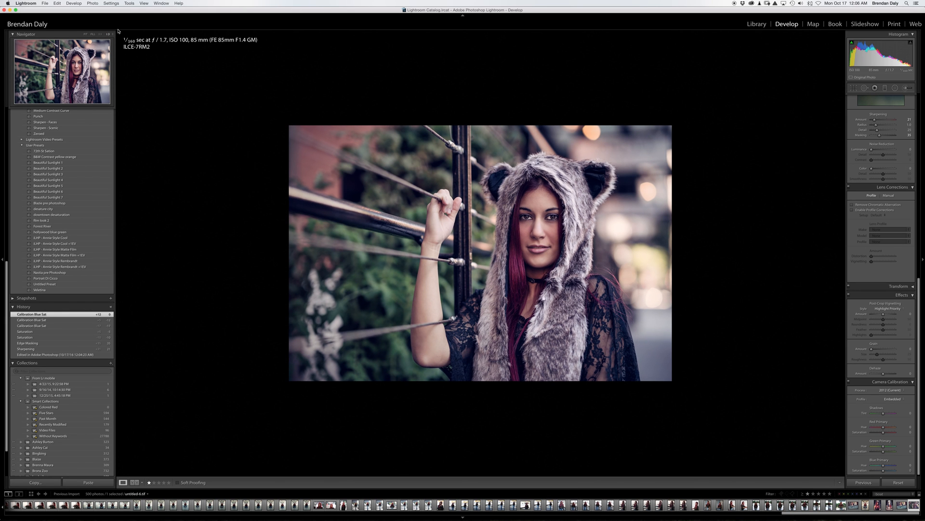
click(86, 34)
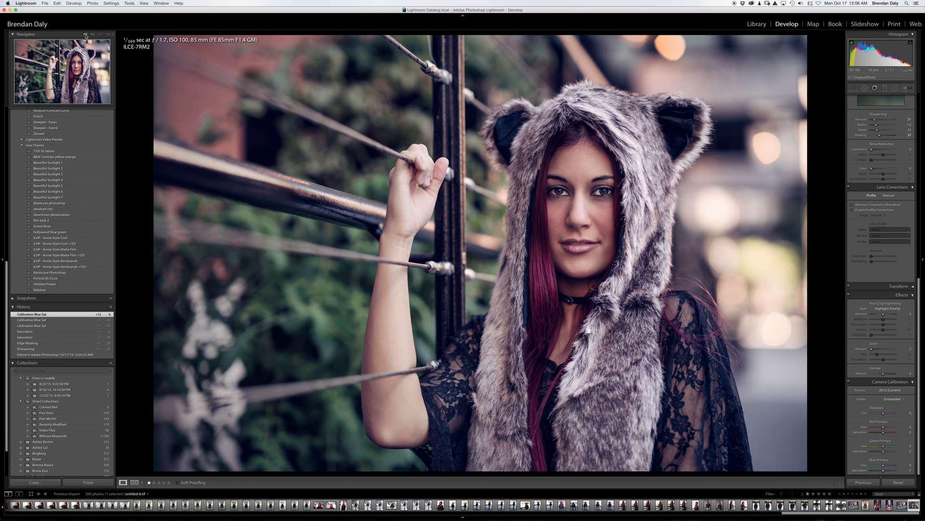
key(f)
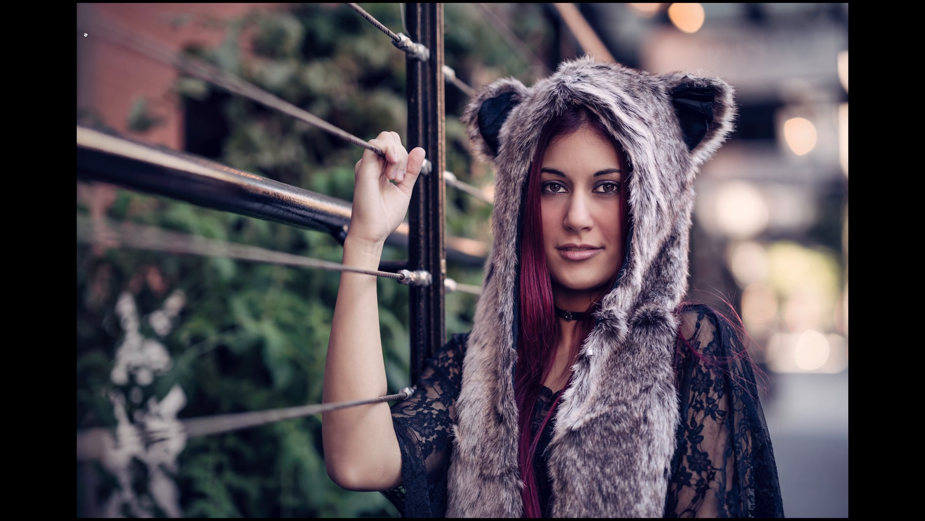
key(f)
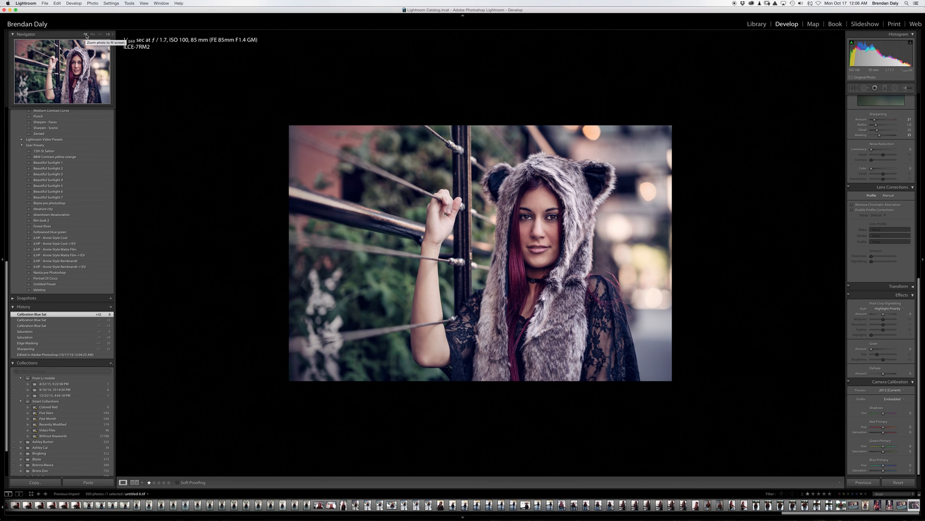
- Rate the portrait five stars and switch to the Library module
key(5)
click(756, 25)
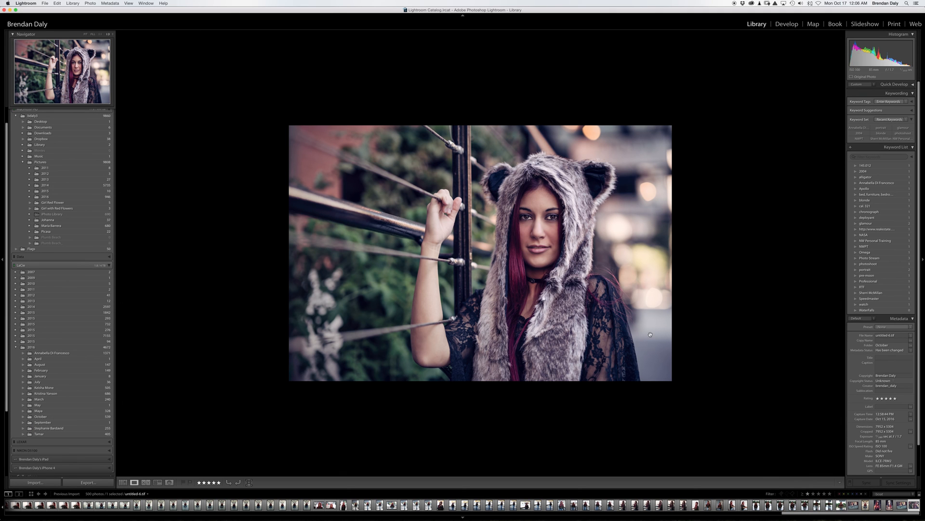
- Browse the other photos of the shoot in the filmstrip and in grid view
scroll(172, 506, up, 10)
scroll(172, 507, up, 10)
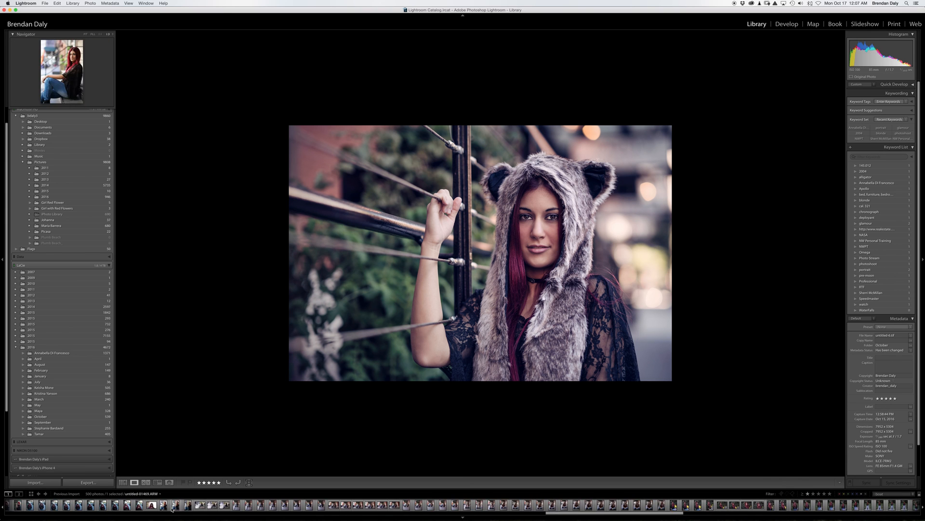
scroll(171, 506, up, 10)
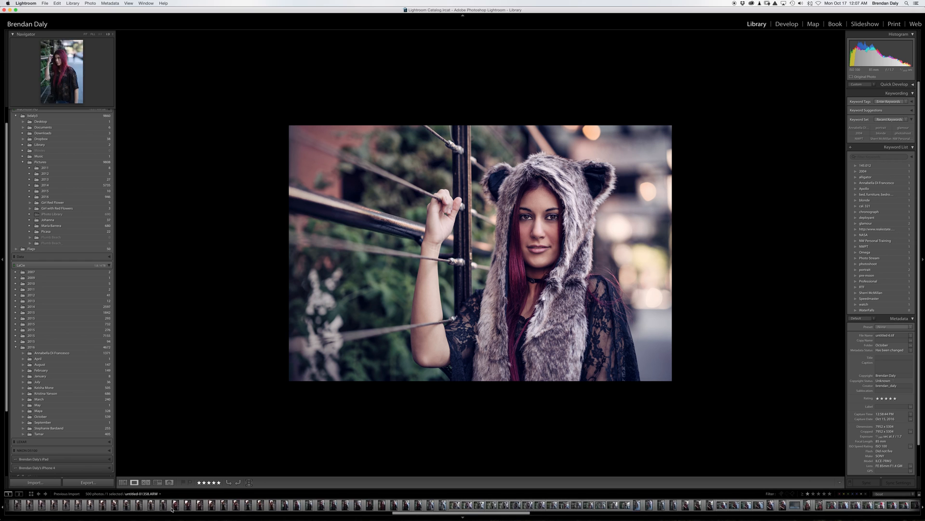
scroll(173, 506, down, 5)
scroll(172, 509, down, 8)
scroll(172, 507, down, 5)
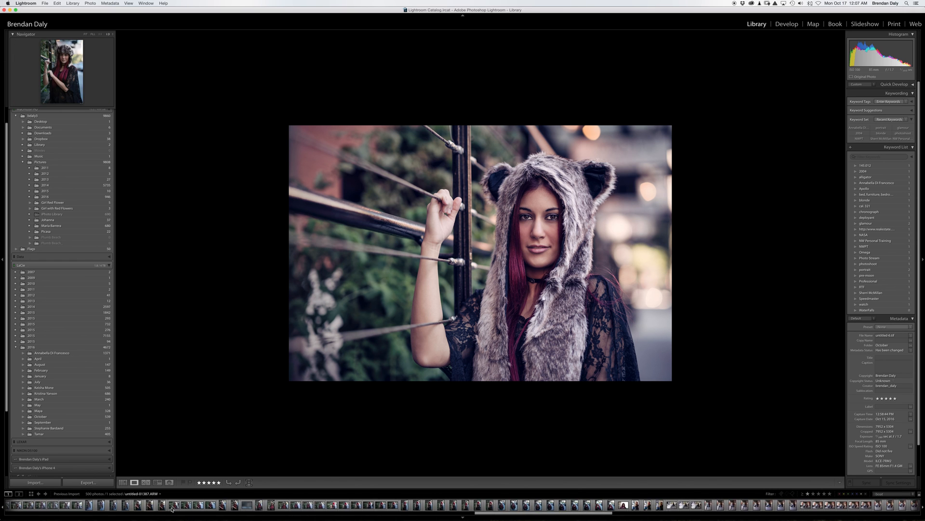
click(123, 482)
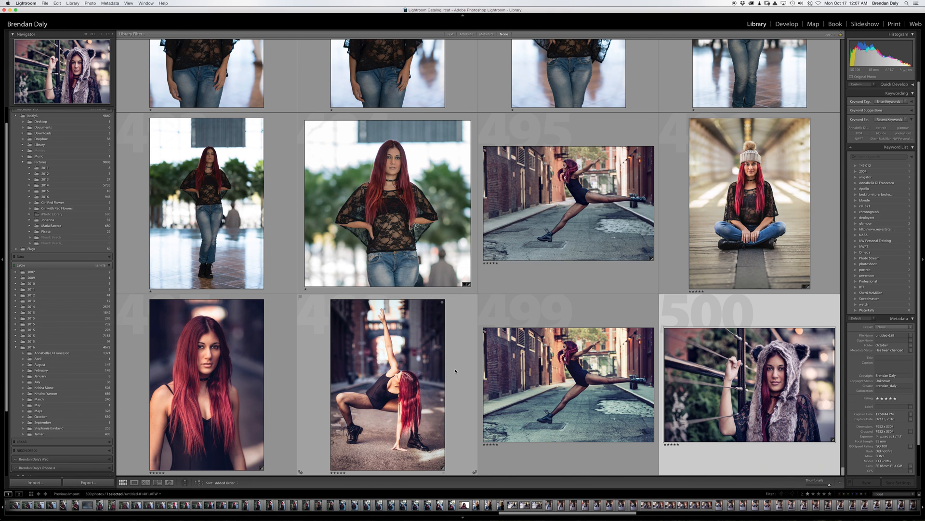
scroll(455, 371, up, 10)
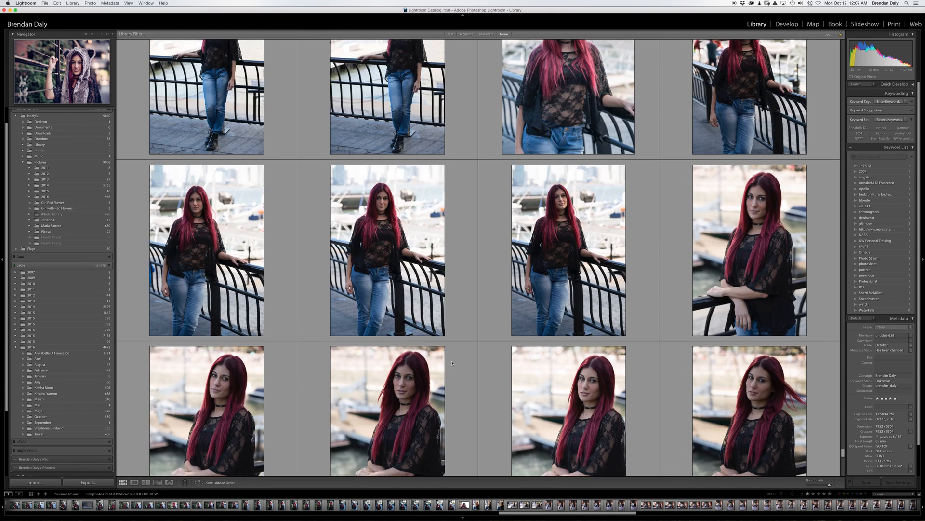
- Look back through the shoot's photo grid to the fur-hood portraits and find the unedited original of the finished portrait
scroll(452, 363, up, 15)
scroll(452, 363, up, 15)
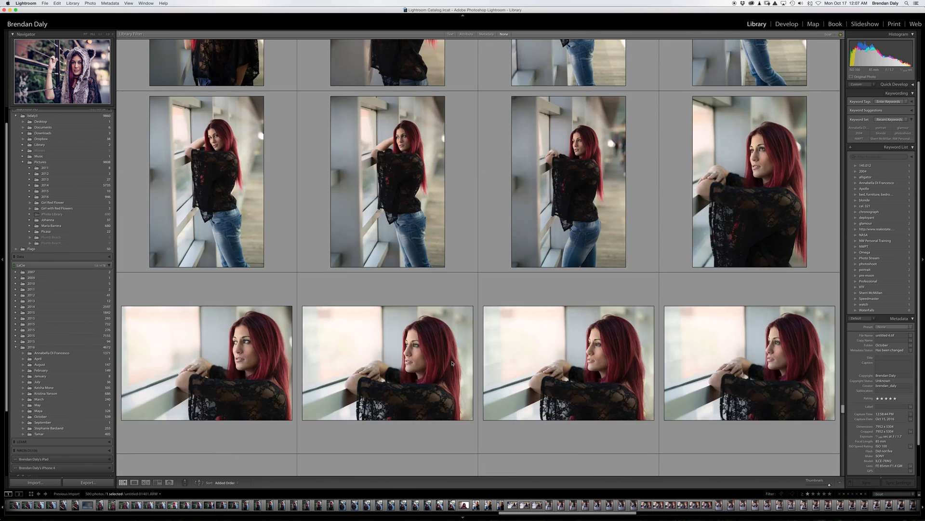
scroll(452, 362, up, 8)
scroll(452, 363, up, 12)
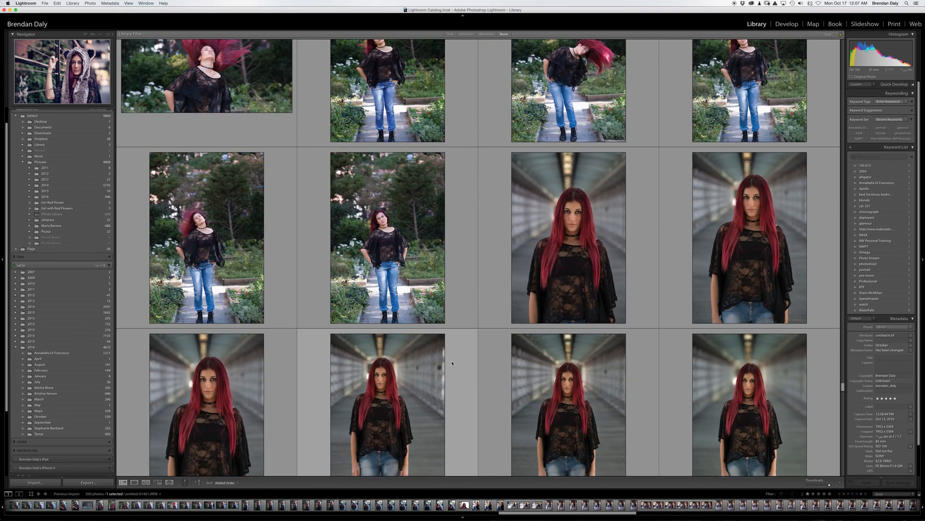
scroll(452, 363, up, 10)
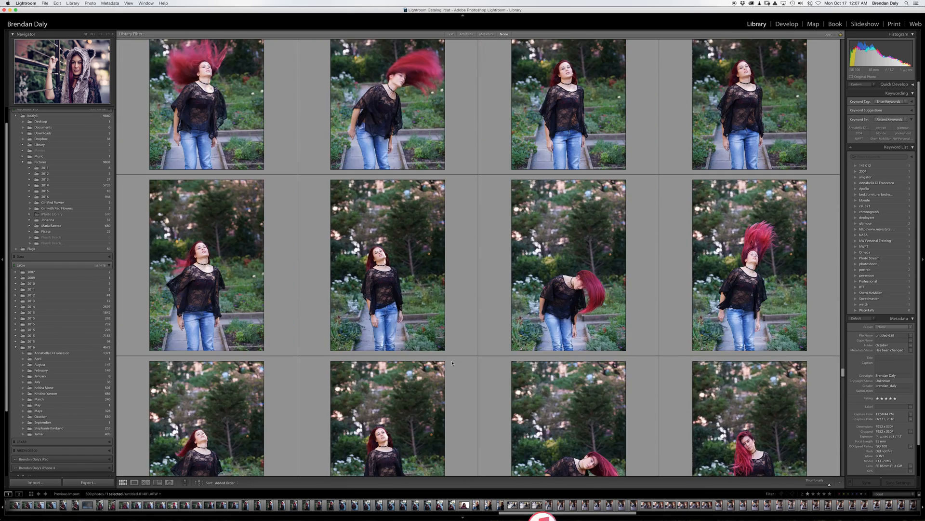
scroll(584, 350, up, 10)
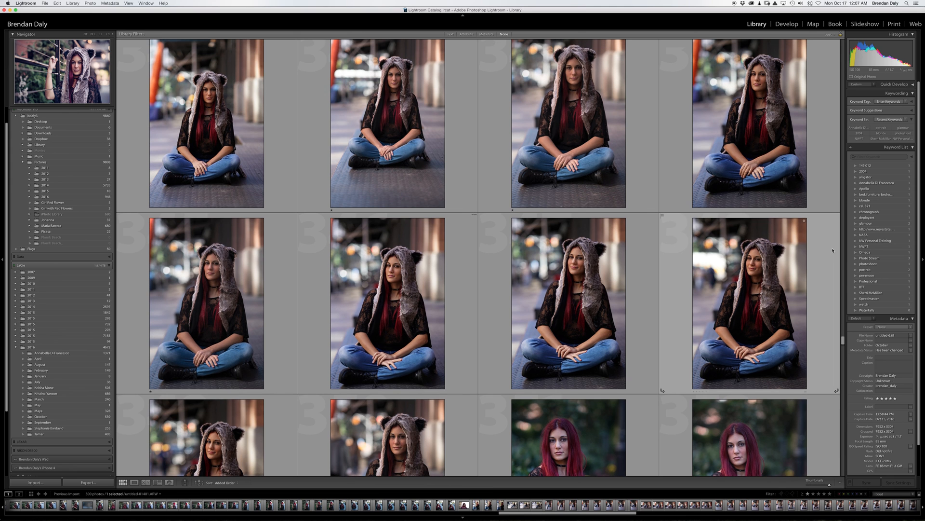
scroll(638, 217, up, 5)
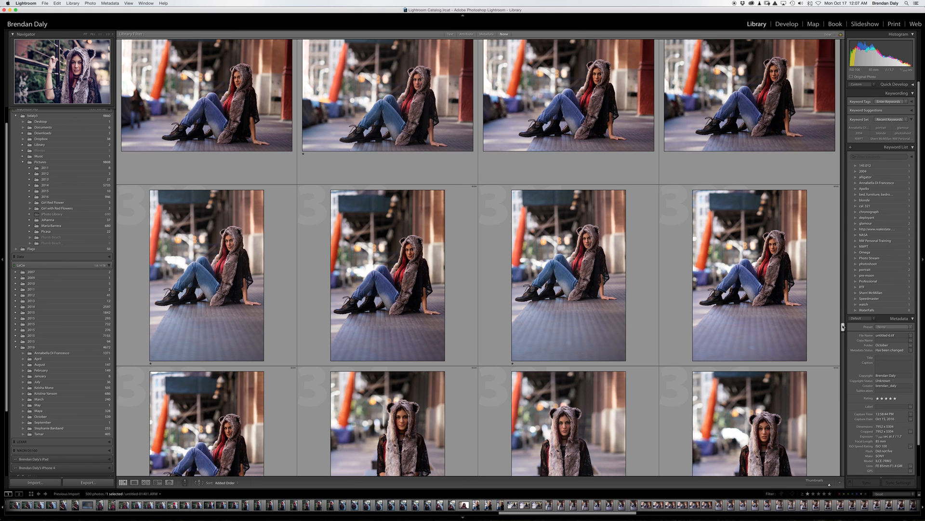
drag(843, 327, 843, 269)
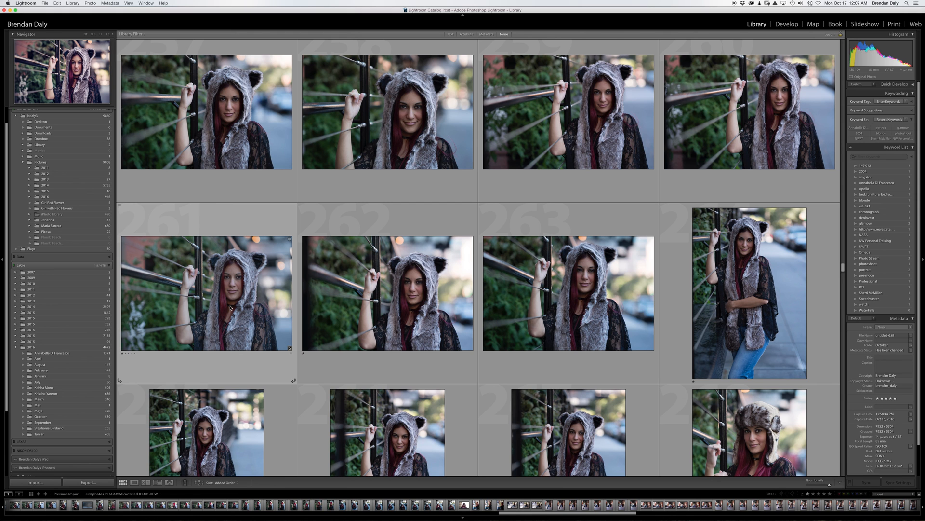
- Compare the finished portrait side by side with its unedited original, photo 261, with both side panels hidden, and return to the grid
mouse_move(230, 307)
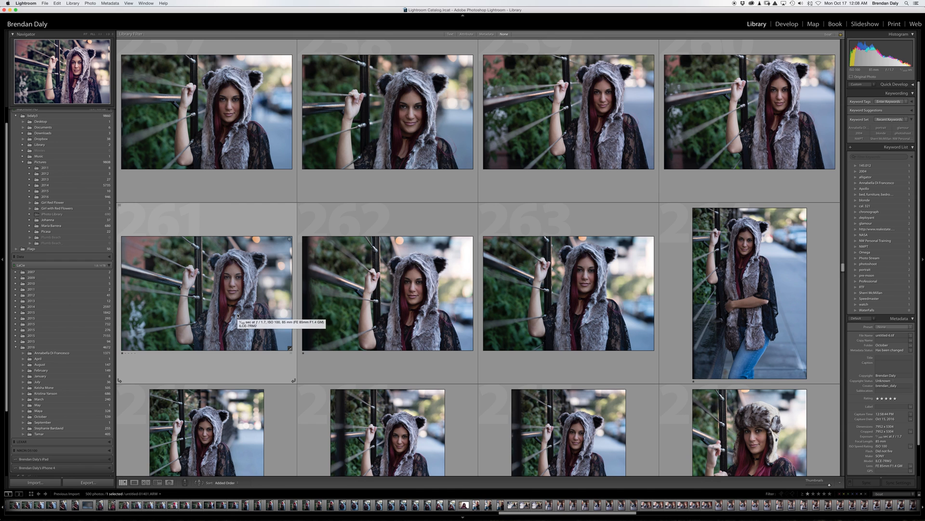
super+click(238, 315)
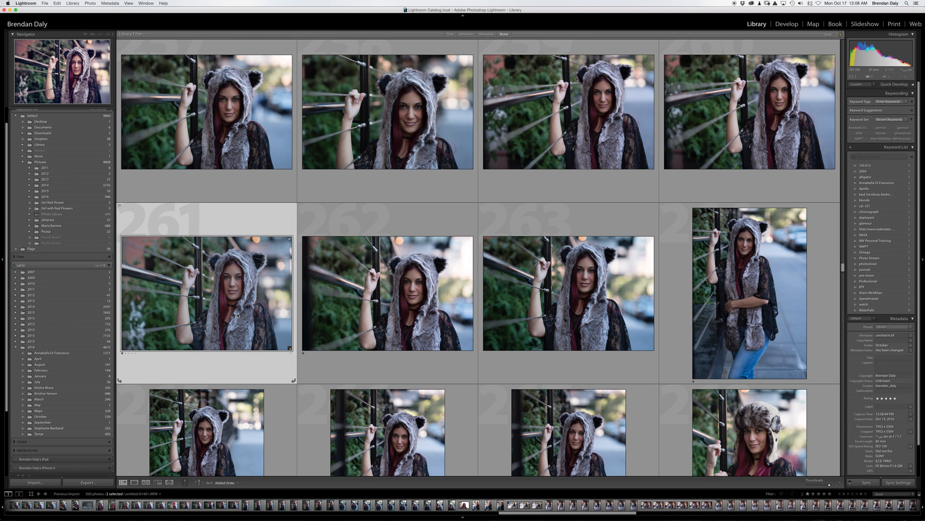
click(146, 482)
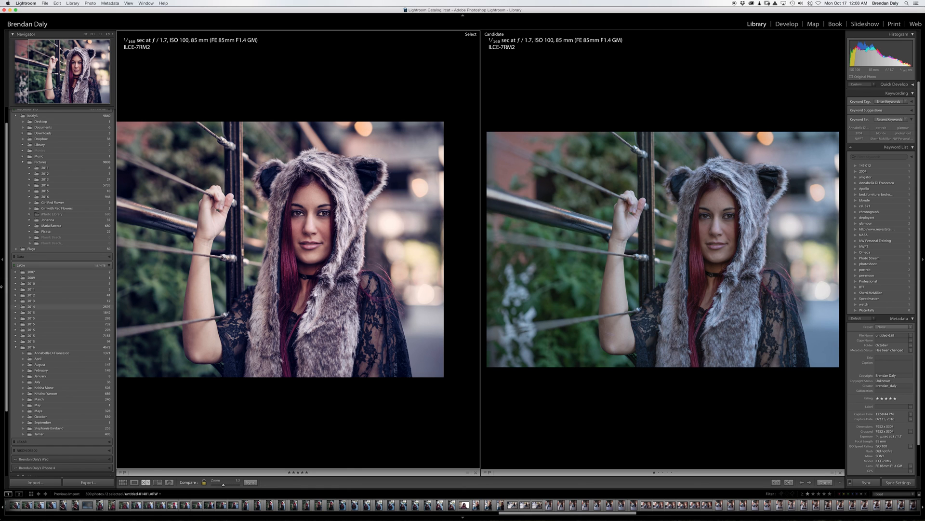
click(2, 261)
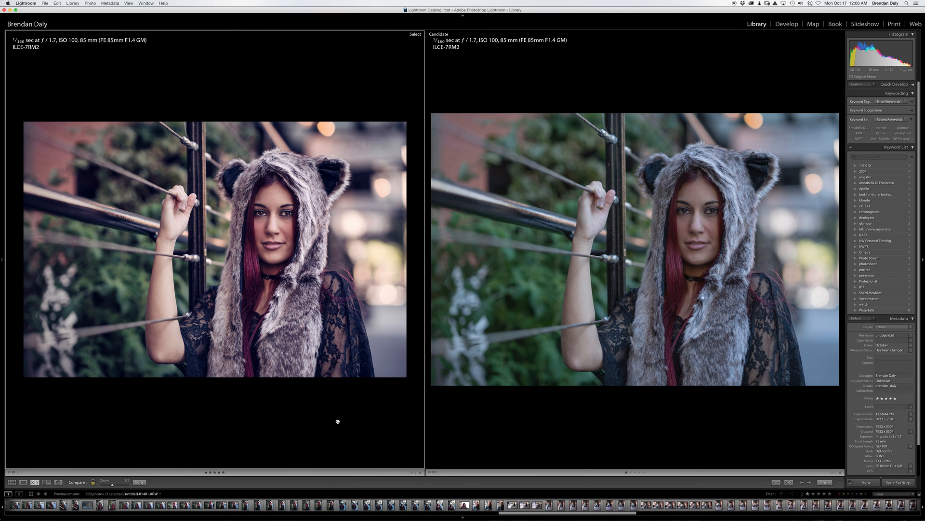
click(923, 261)
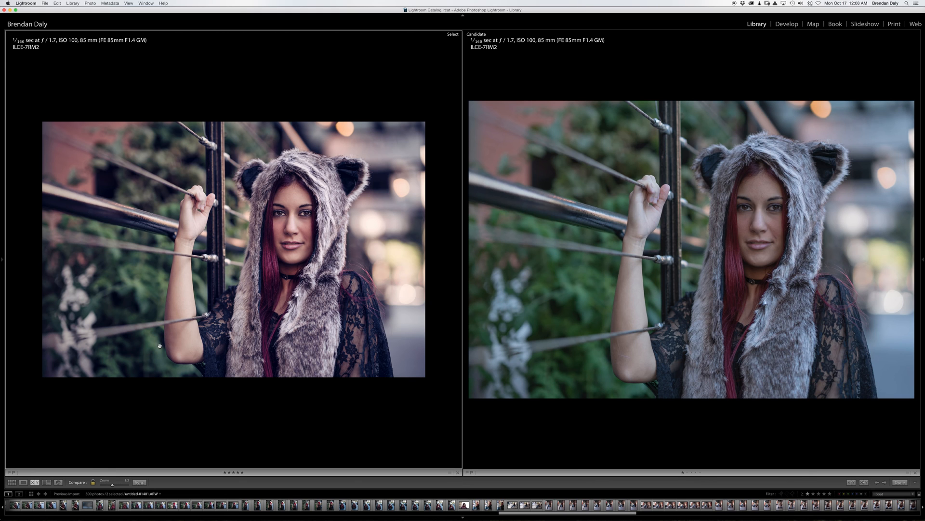
click(35, 483)
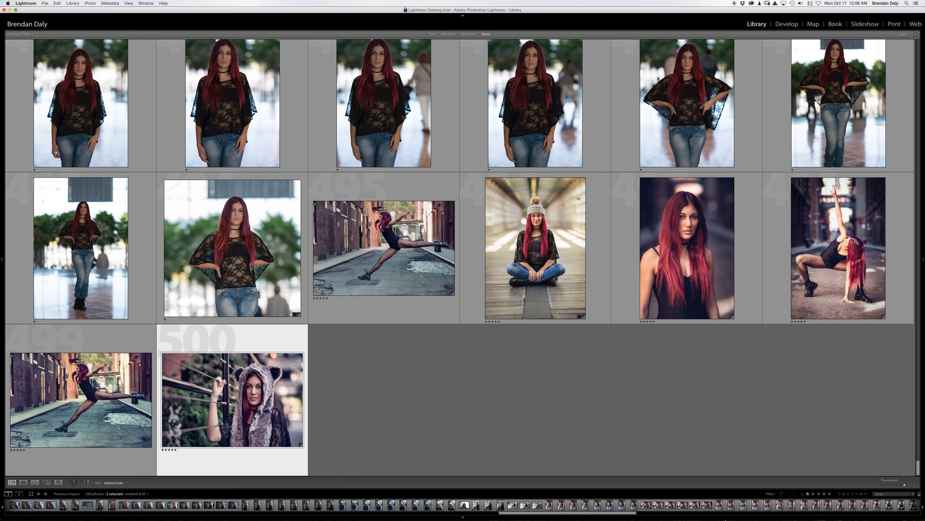
click(723, 507)
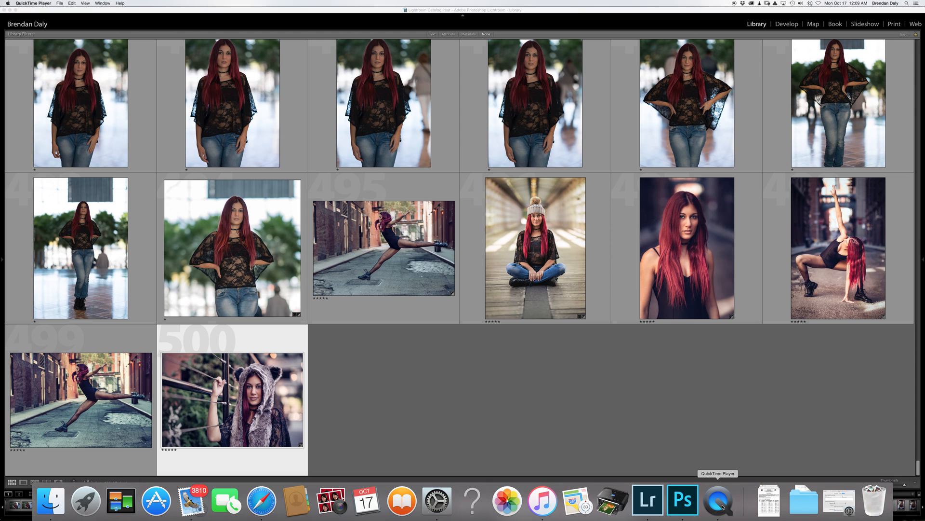
right_click(723, 507)
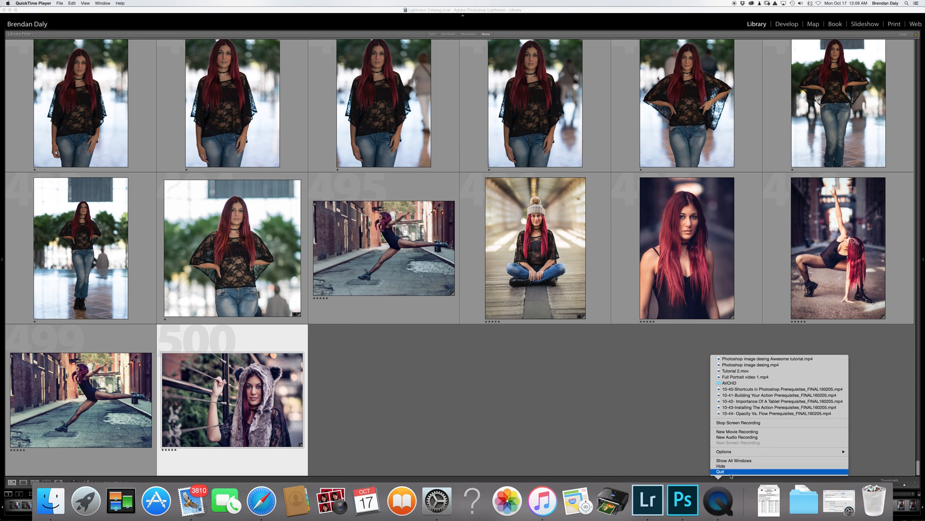